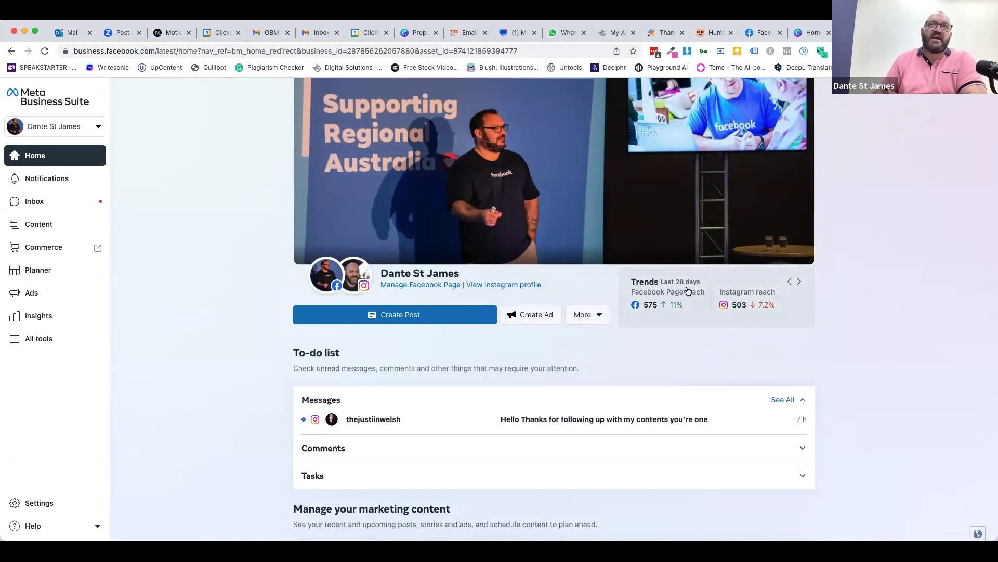
- Switch the insights card back to reach trends and scroll down the Home page
left_click(789, 279)
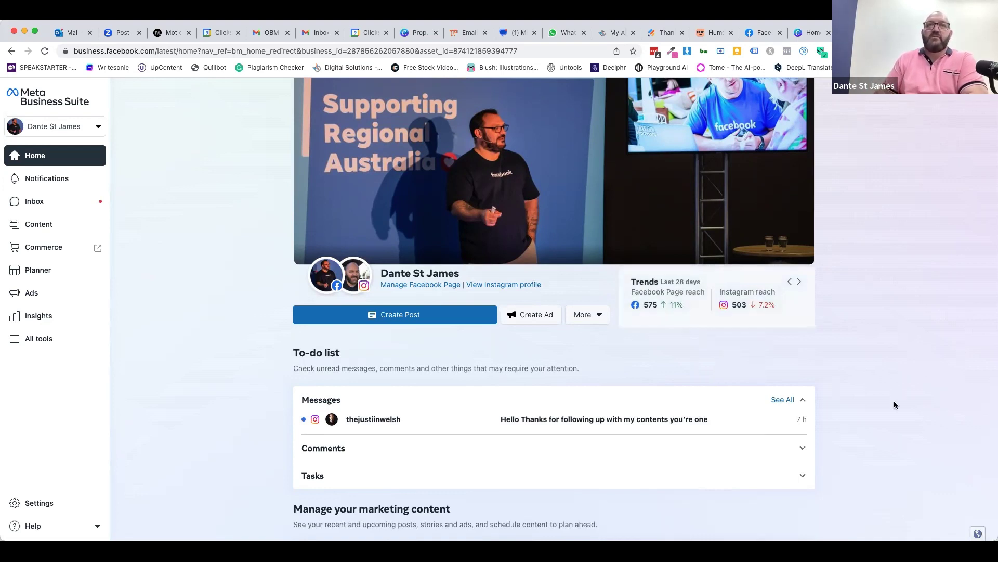
scroll(895, 401, "down", 4)
scroll(895, 405, "down", 1)
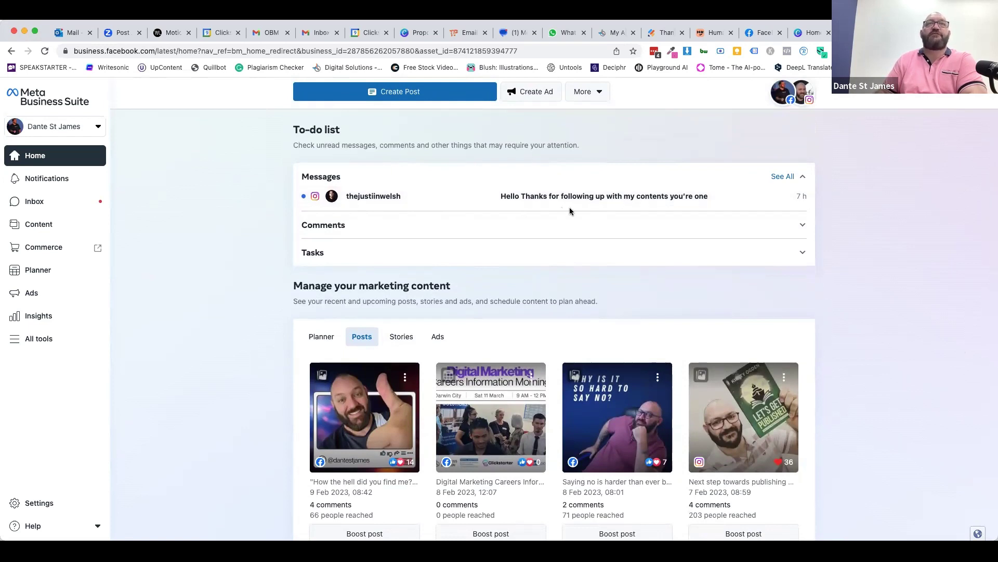
- Open the unread Instagram message from the To-do list and move the conversation to spam
left_click(470, 197)
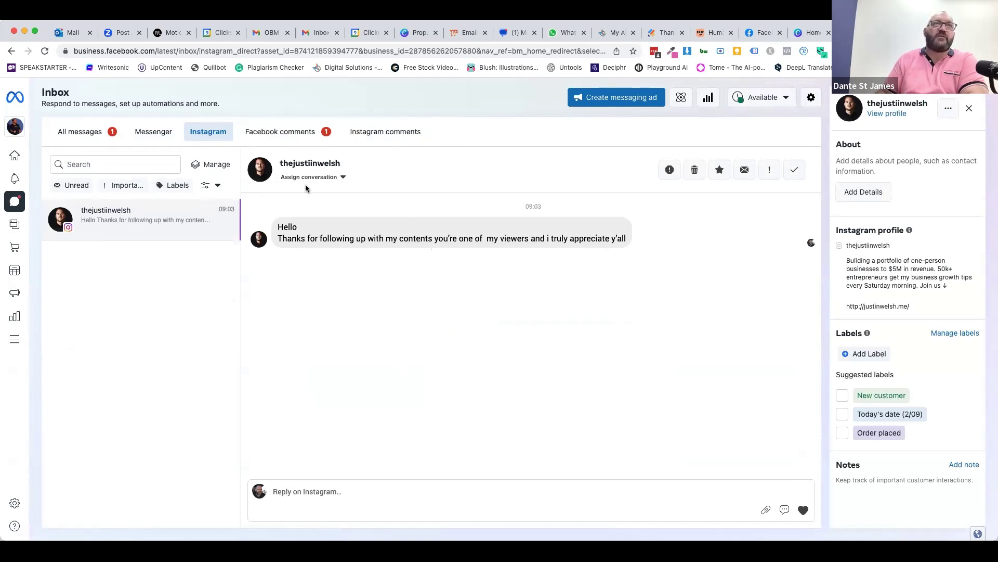
scroll(323, 154, "up", 5)
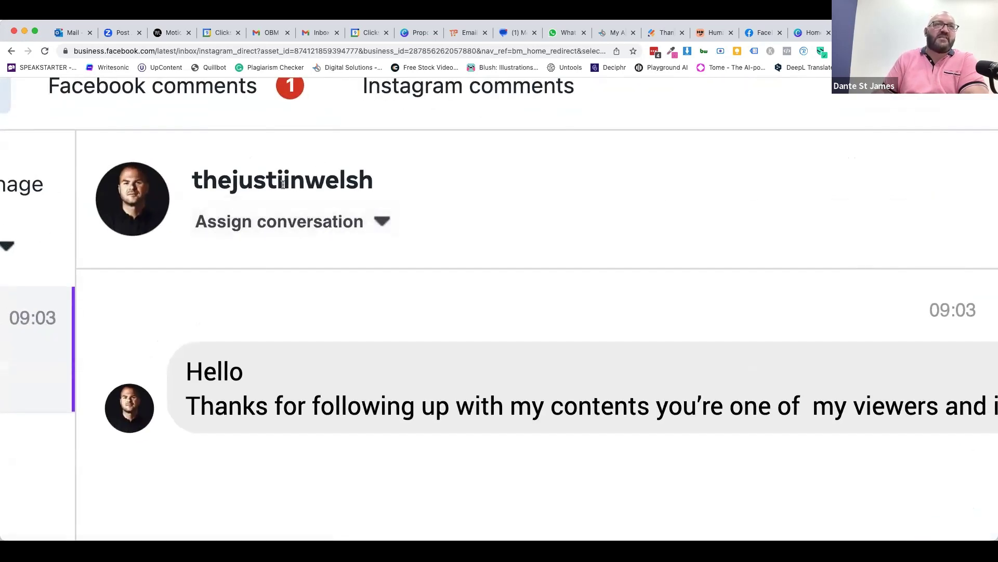
scroll(542, 189, "down", 5)
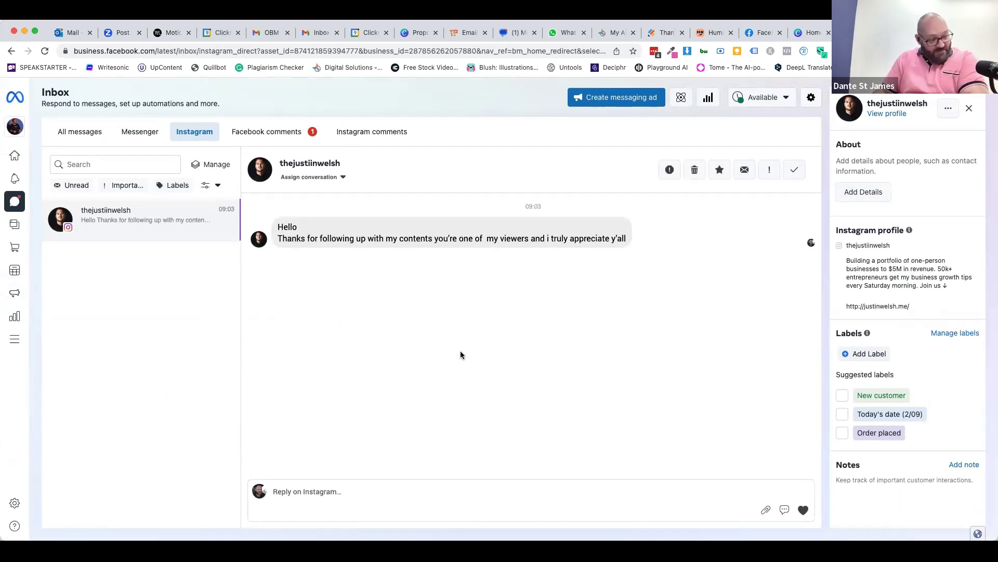
left_click(670, 170)
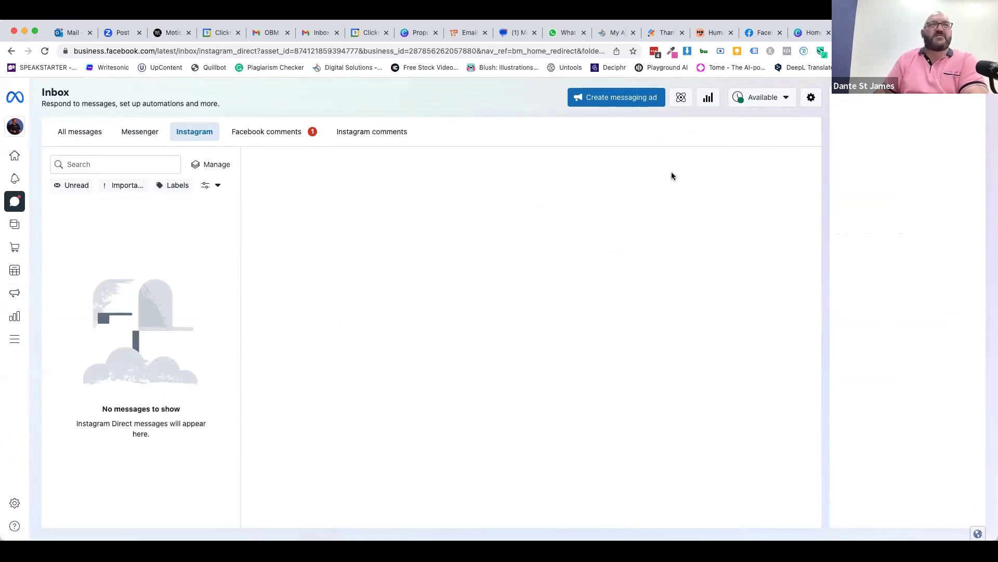
- Go back to Home and scroll past the Posts grid down to Explore more ways to grow
mouse_move(19, 128)
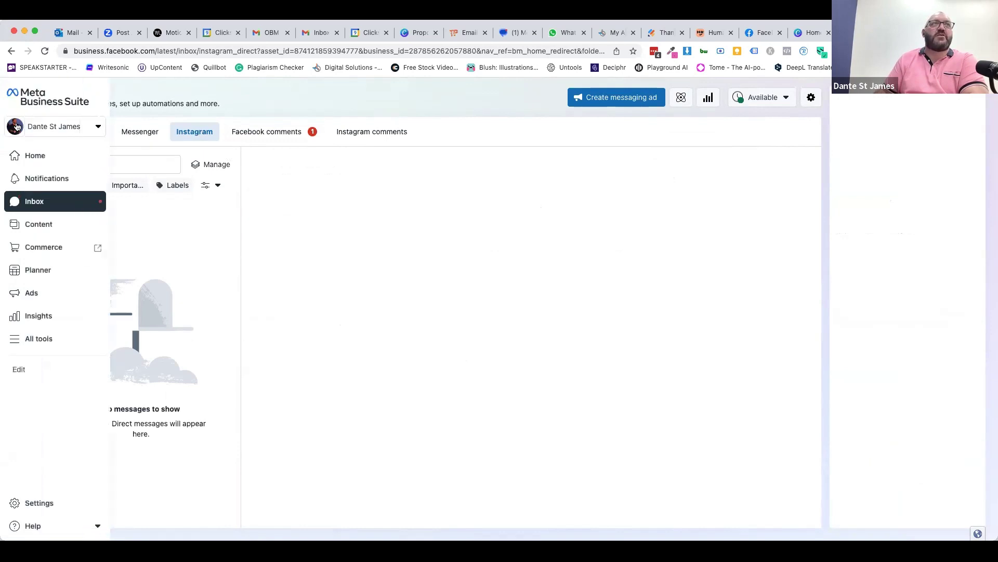
left_click(29, 156)
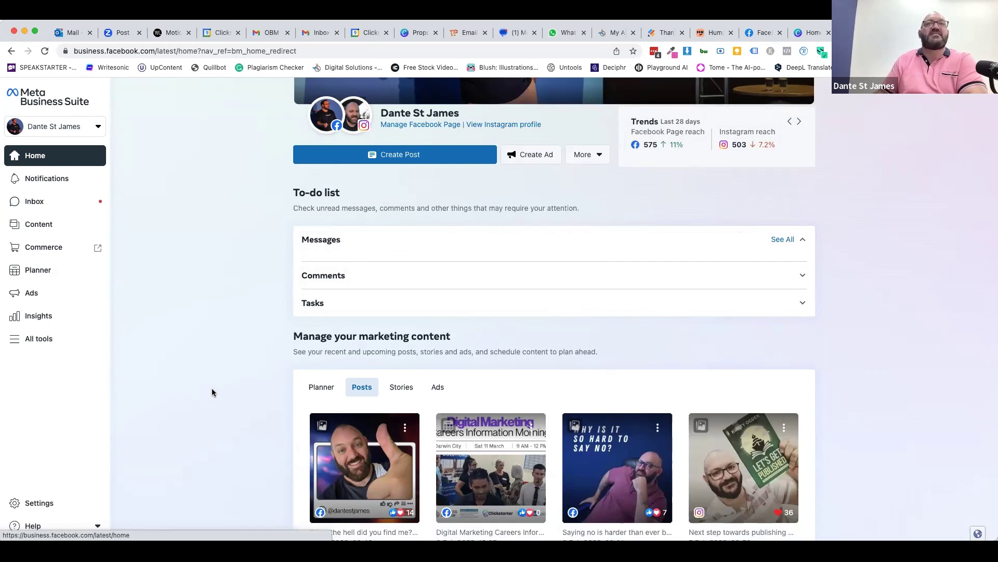
scroll(212, 392, "down", 4)
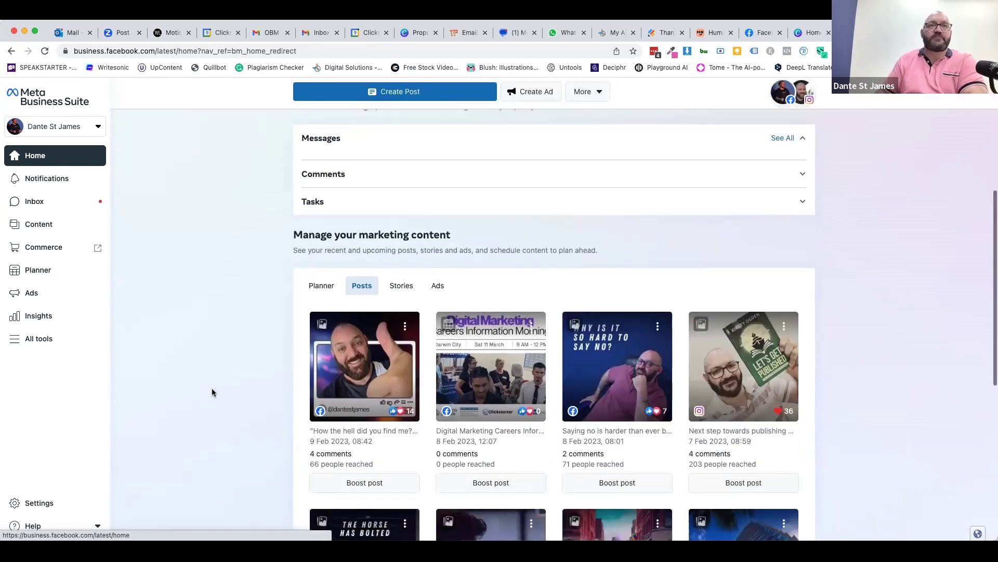
scroll(212, 392, "down", 1)
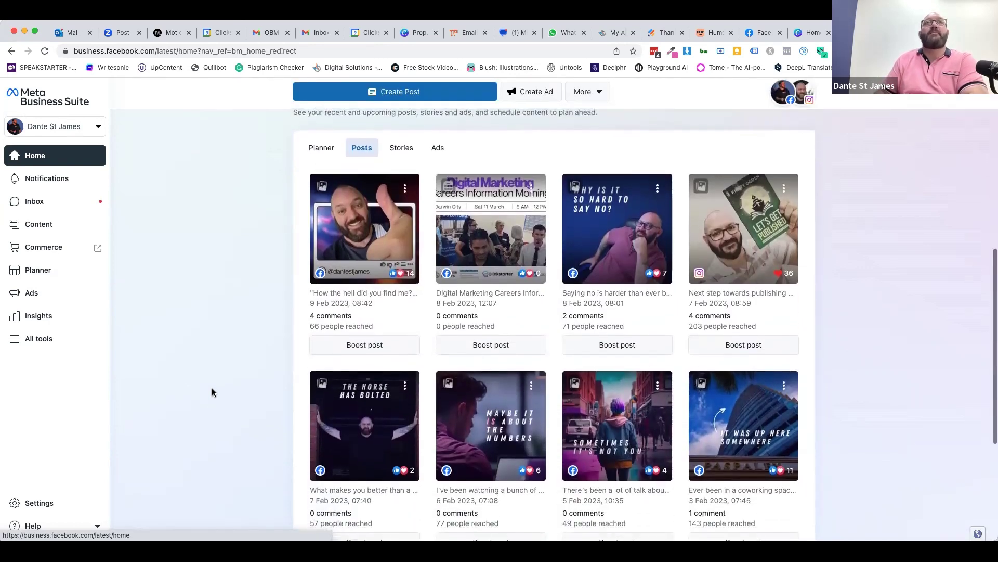
right_click(212, 392)
left_click(225, 291)
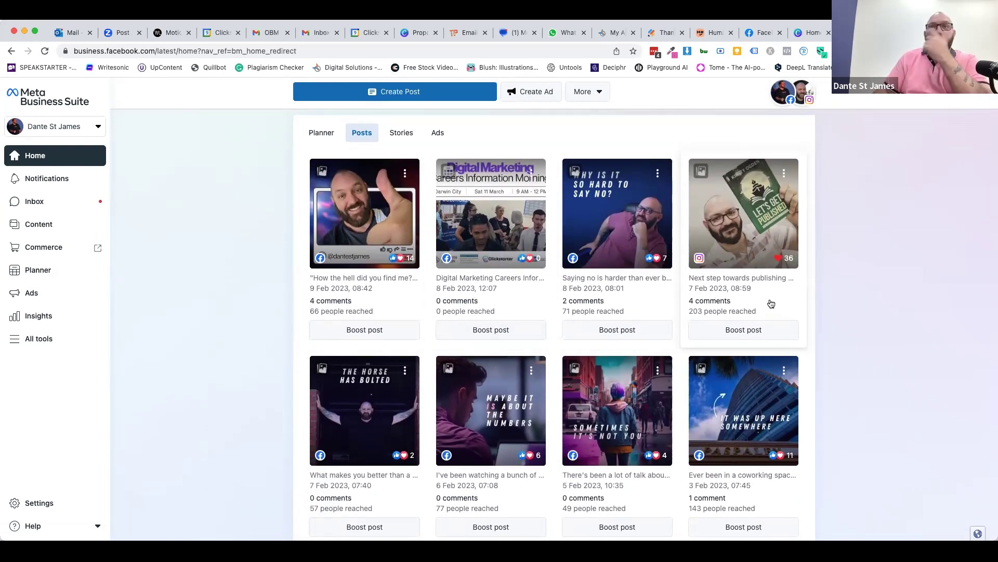
scroll(266, 425, "down", 2)
scroll(266, 424, "down", 3)
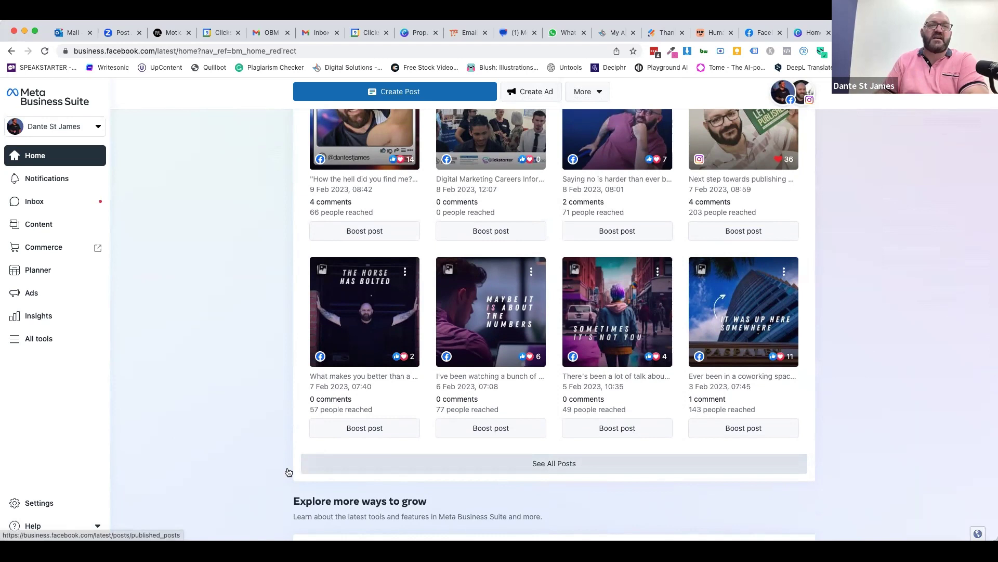
scroll(230, 466, "down", 3)
scroll(231, 467, "down", 4)
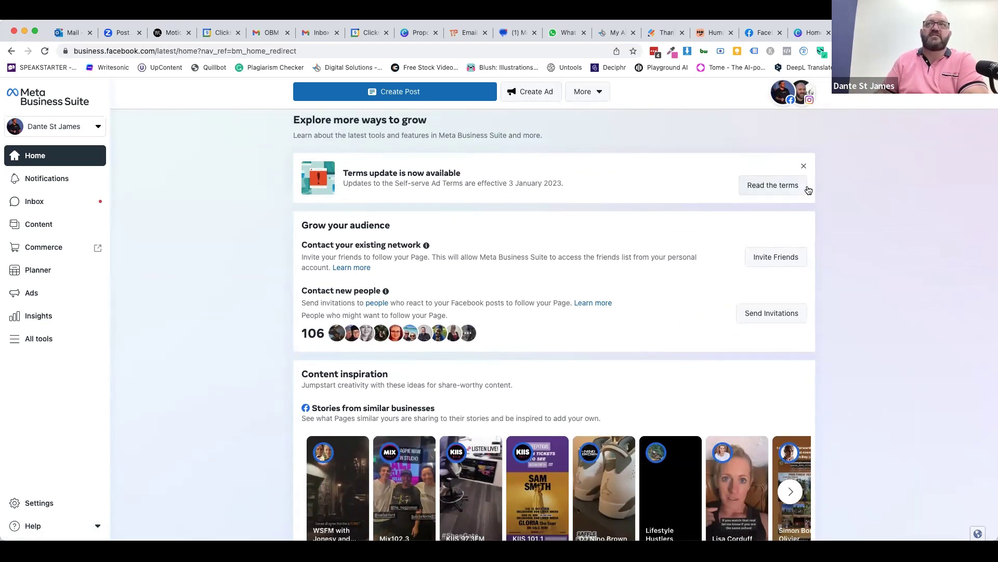
left_click(784, 185)
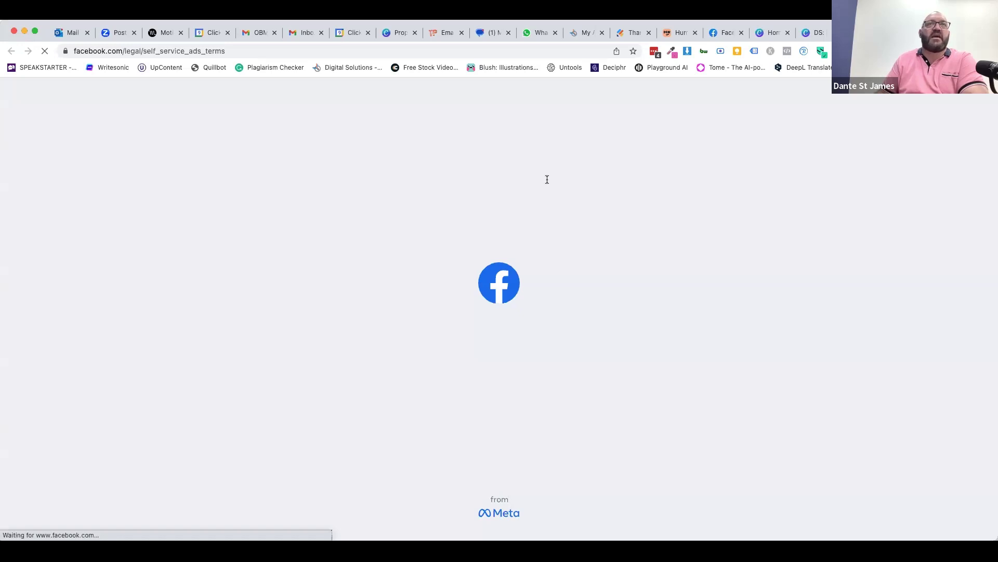
scroll(515, 282, "down", 3)
scroll(514, 281, "down", 20)
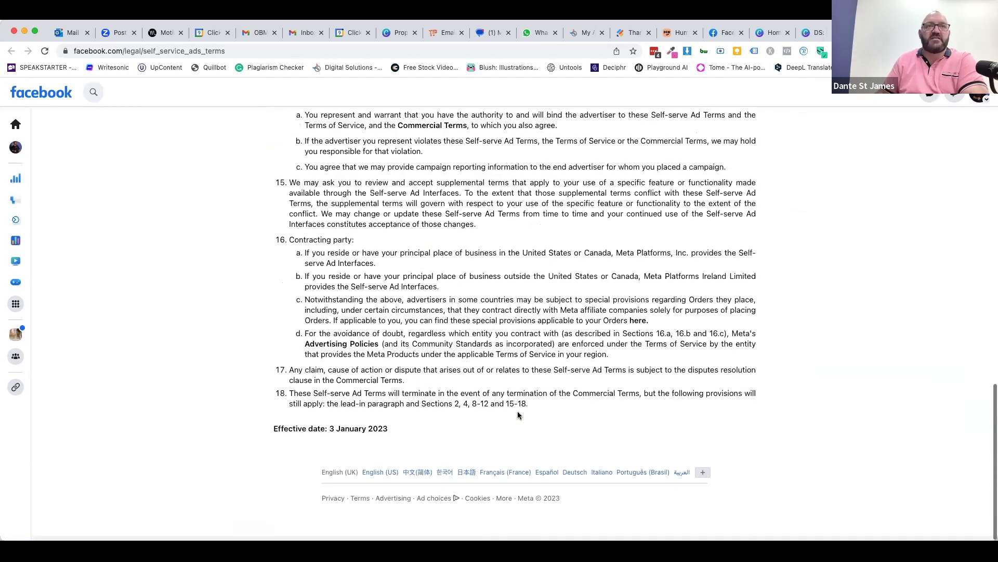
scroll(591, 335, "up", 20)
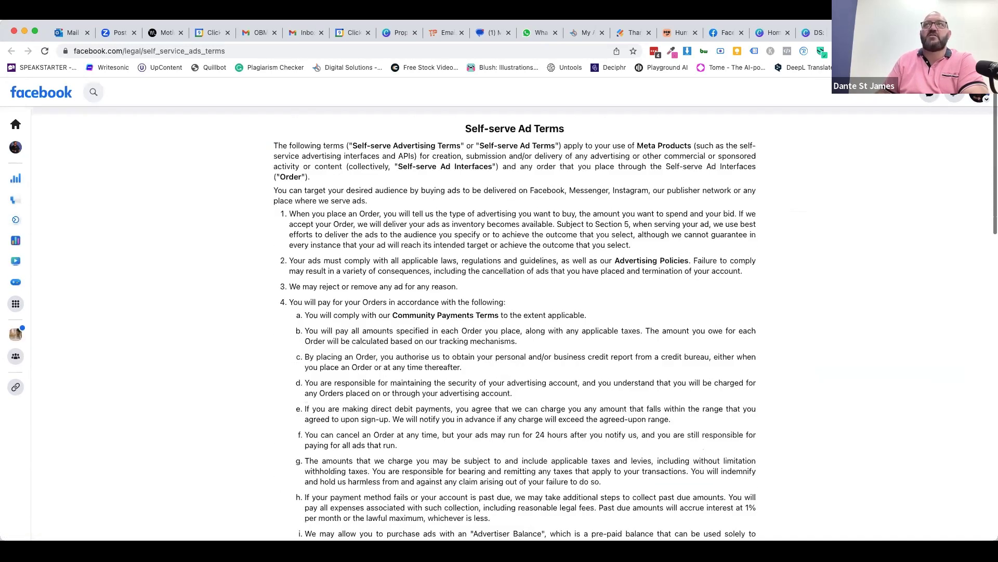
key("super+w")
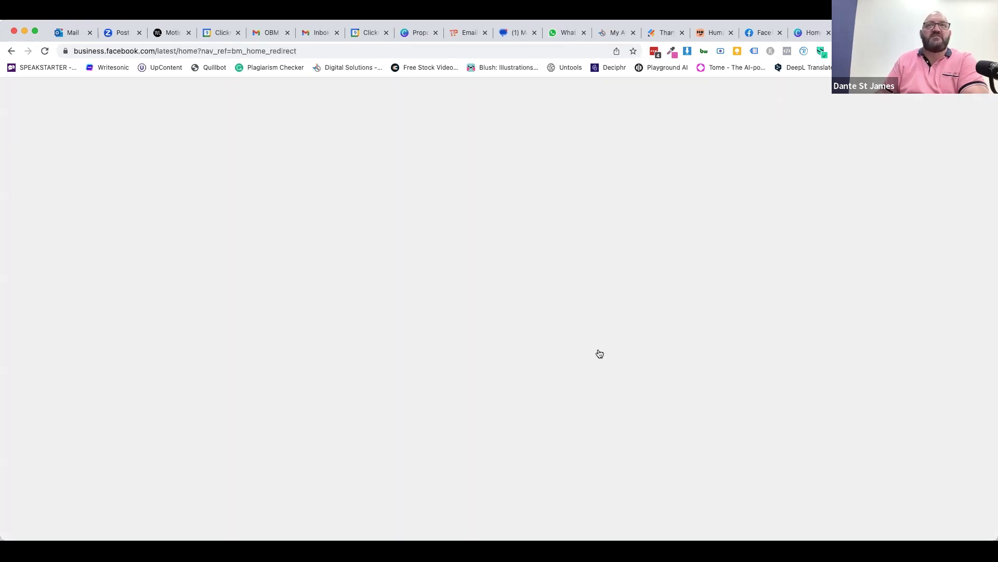
scroll(517, 308, "up", 2)
scroll(516, 308, "up", 1)
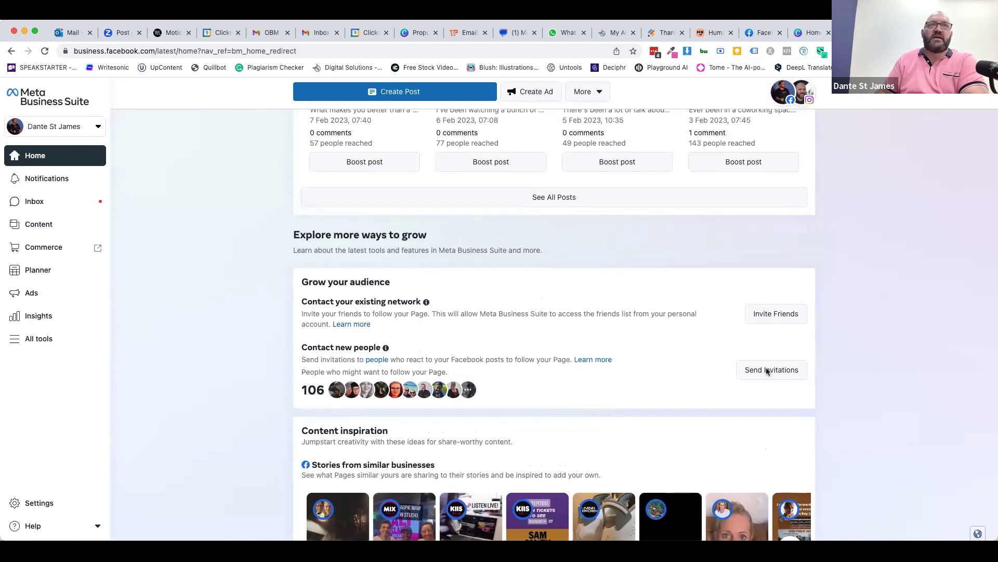
scroll(841, 328, "down", 2)
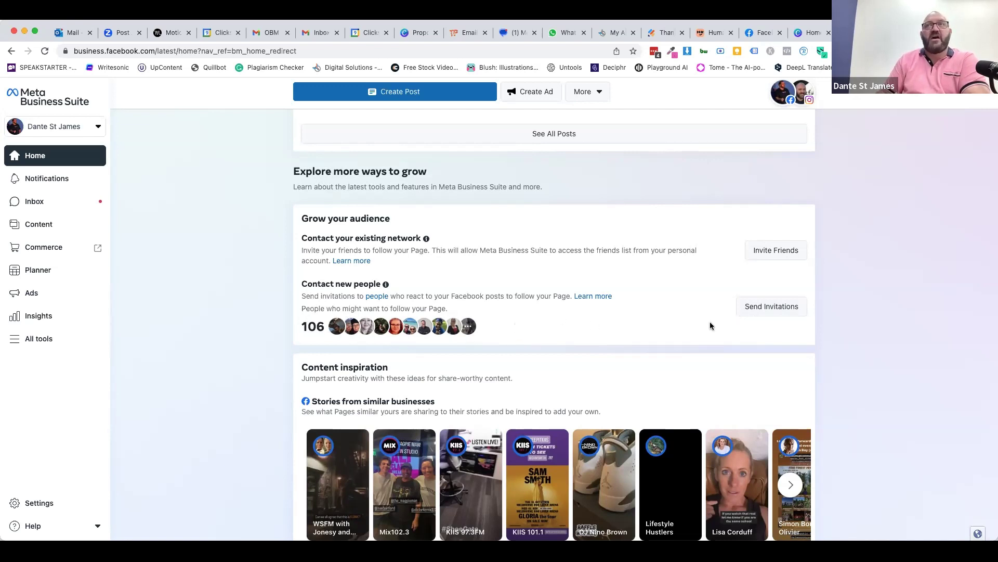
- Open the invite dialog for people who reacted to posts, leaving the reaction filter unset
left_click(768, 311)
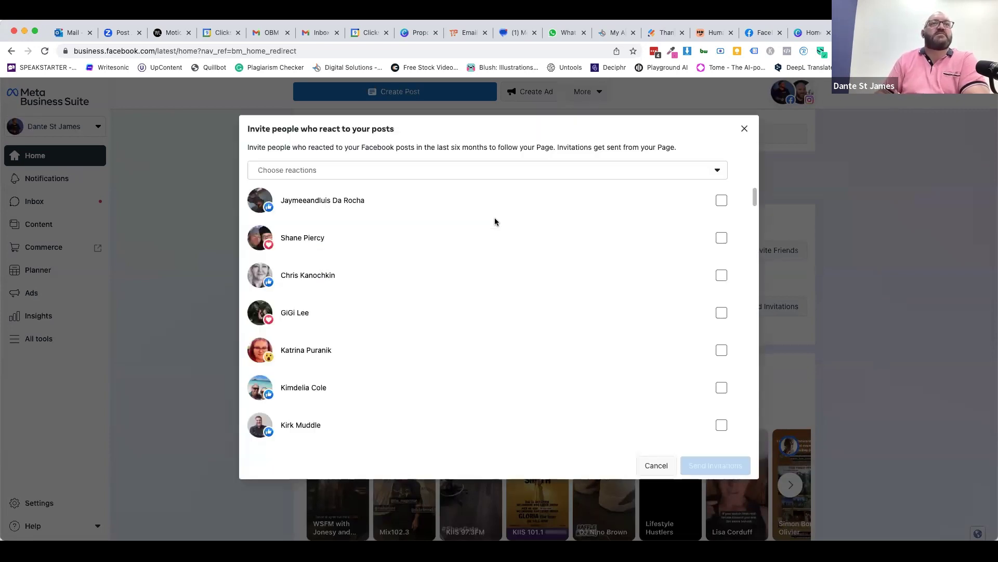
scroll(670, 351, "down", 15)
scroll(670, 351, "down", 15)
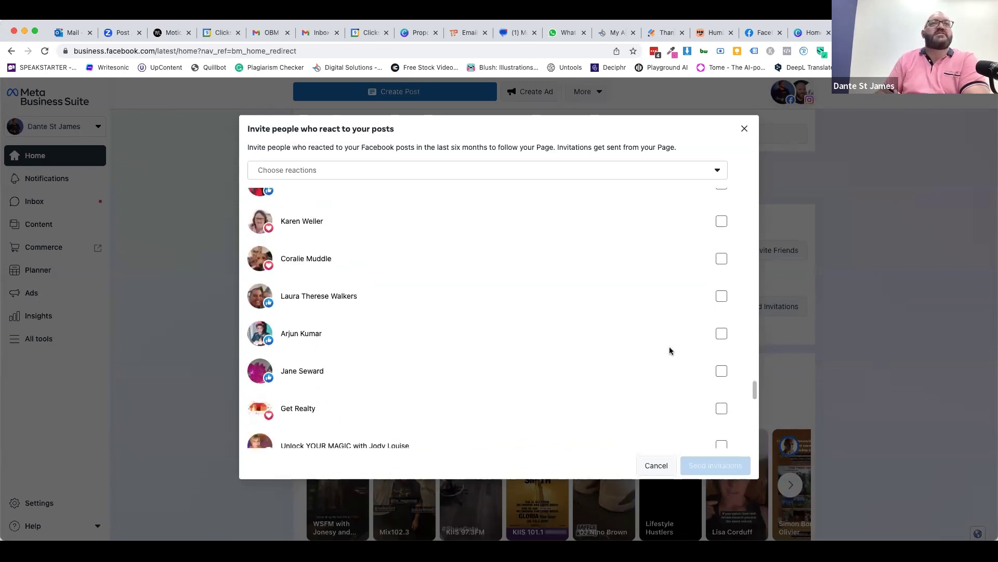
scroll(670, 351, "up", 20)
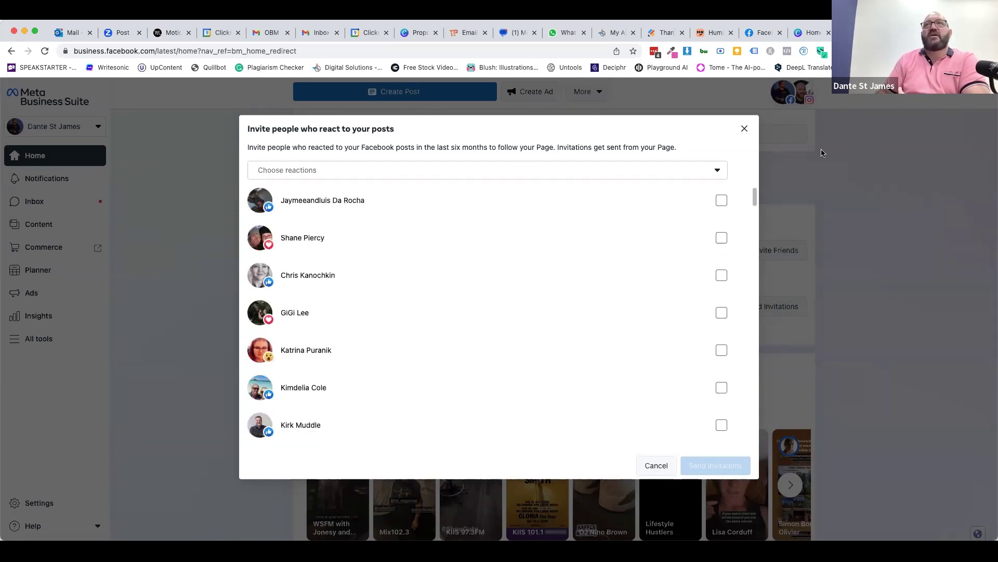
left_click(713, 171)
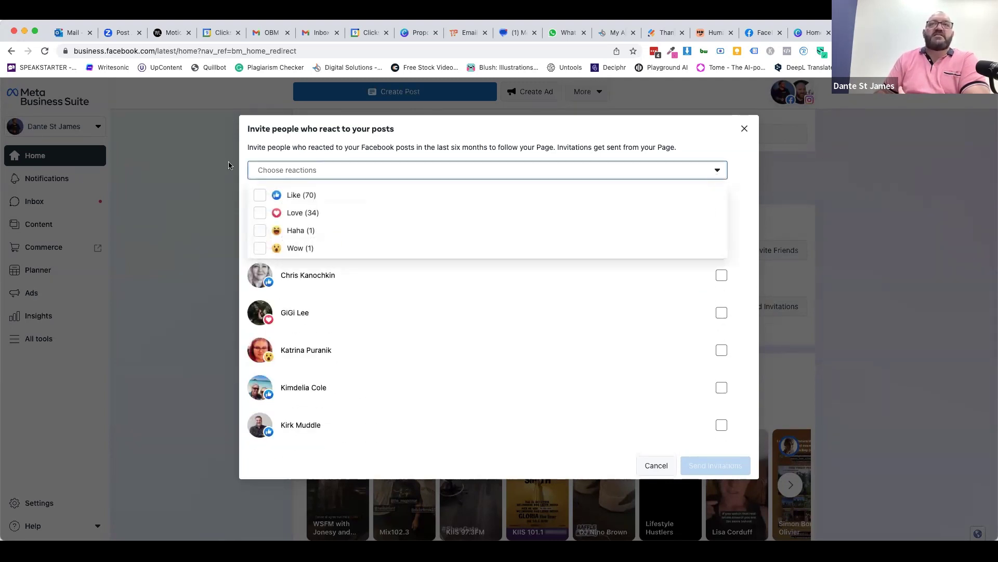
left_click(652, 147)
- Tick the checkboxes of 20 reactors while scrolling down the invite list
left_click(722, 202)
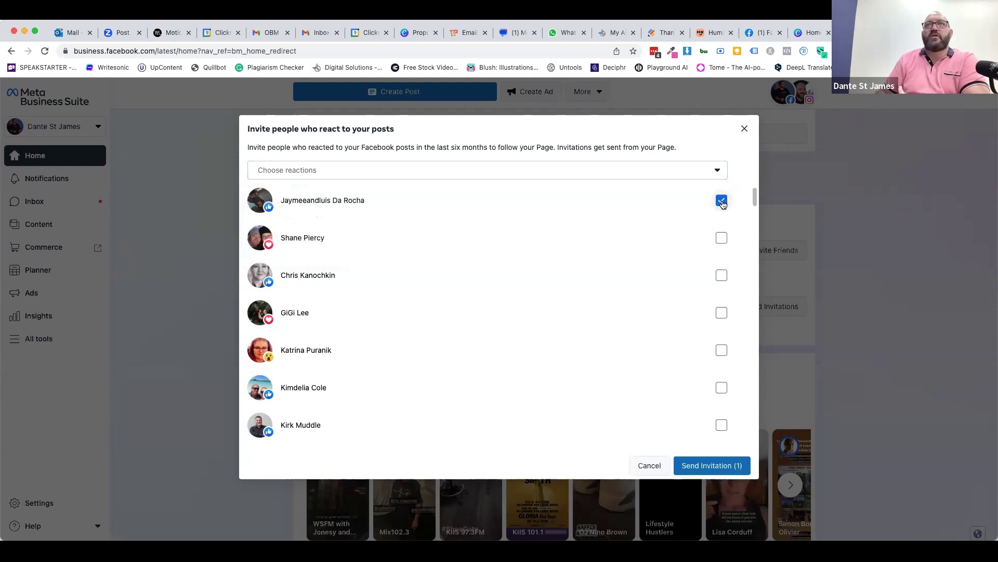
left_click(722, 238)
left_click(721, 276)
left_click(721, 314)
left_click(721, 351)
left_click(721, 389)
left_click(721, 425)
scroll(686, 408, "down", 5)
scroll(733, 218, "up", 3)
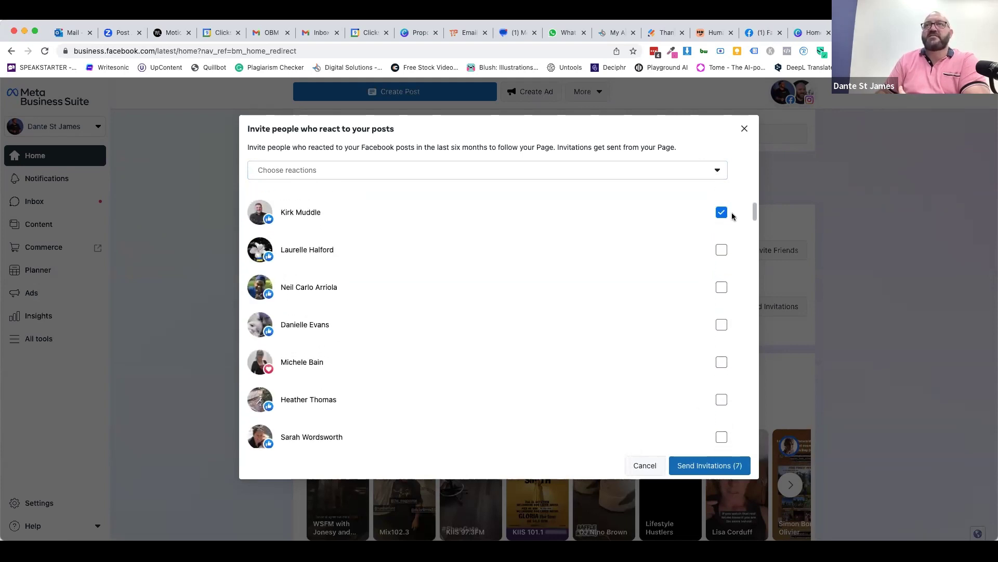
left_click(721, 254)
left_click(722, 291)
left_click(721, 328)
left_click(721, 366)
left_click(721, 404)
left_click(721, 441)
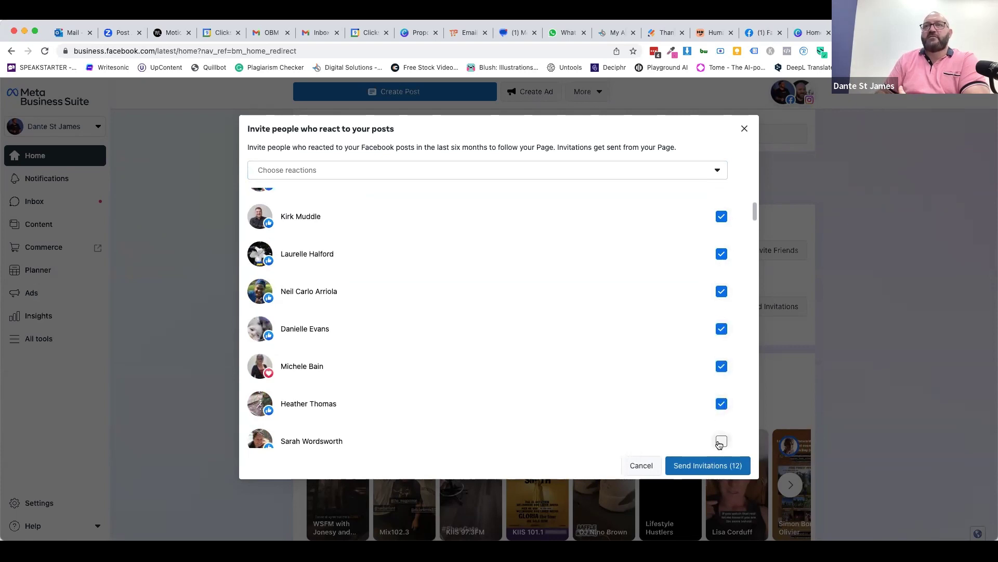
scroll(720, 443, "down", 7)
left_click(721, 429)
left_click(721, 391)
left_click(721, 354)
left_click(722, 316)
left_click(721, 279)
left_click(721, 243)
left_click(721, 205)
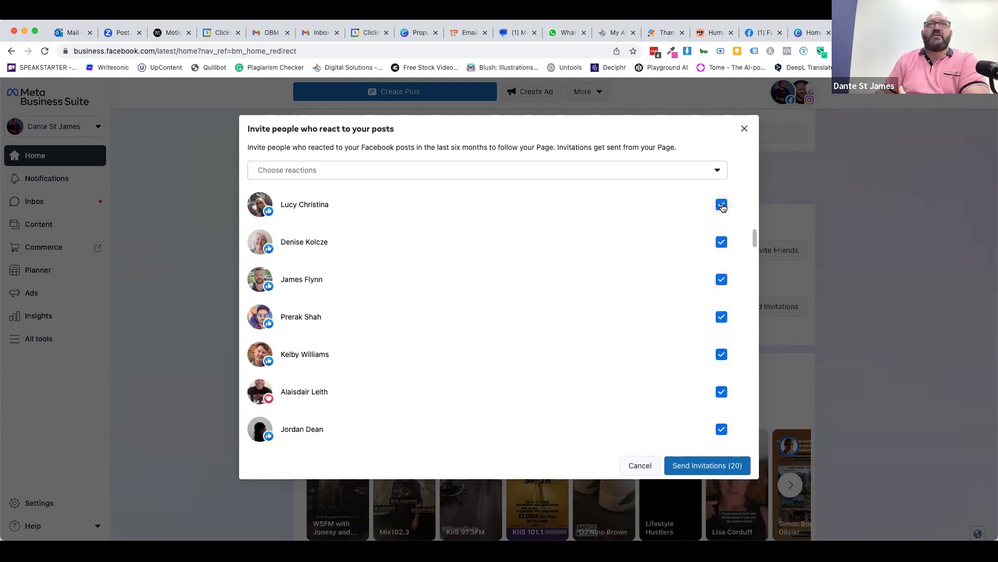
- Untick one person, tick four more, then send the 23 invitations and close the window
left_click(721, 429)
scroll(679, 383, "down", 3)
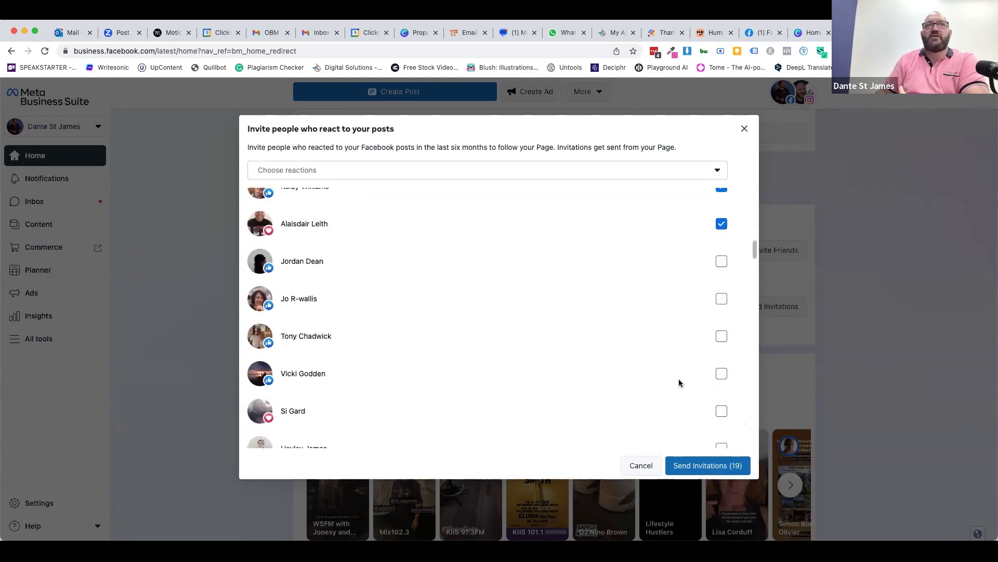
left_click(722, 334)
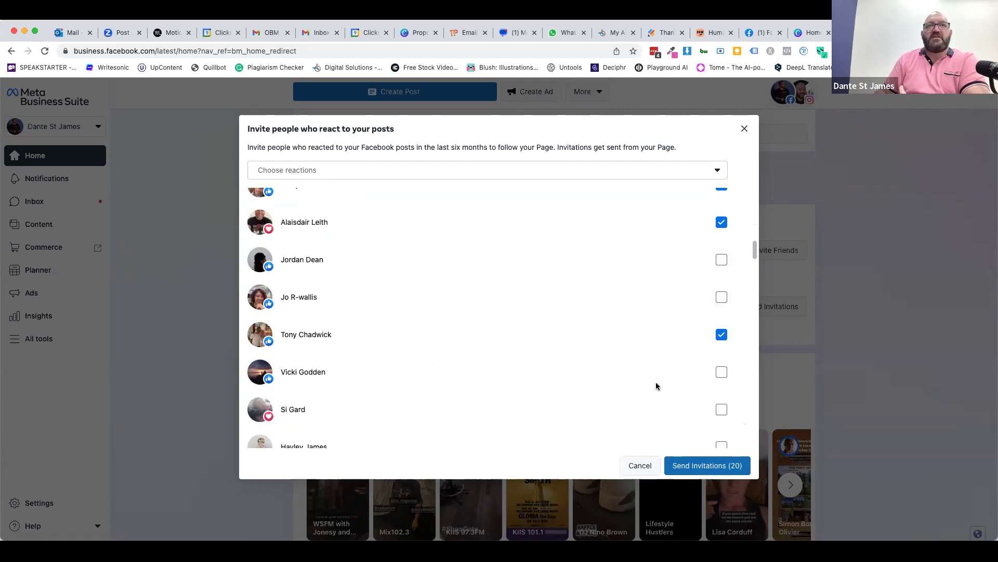
scroll(539, 416, "down", 3)
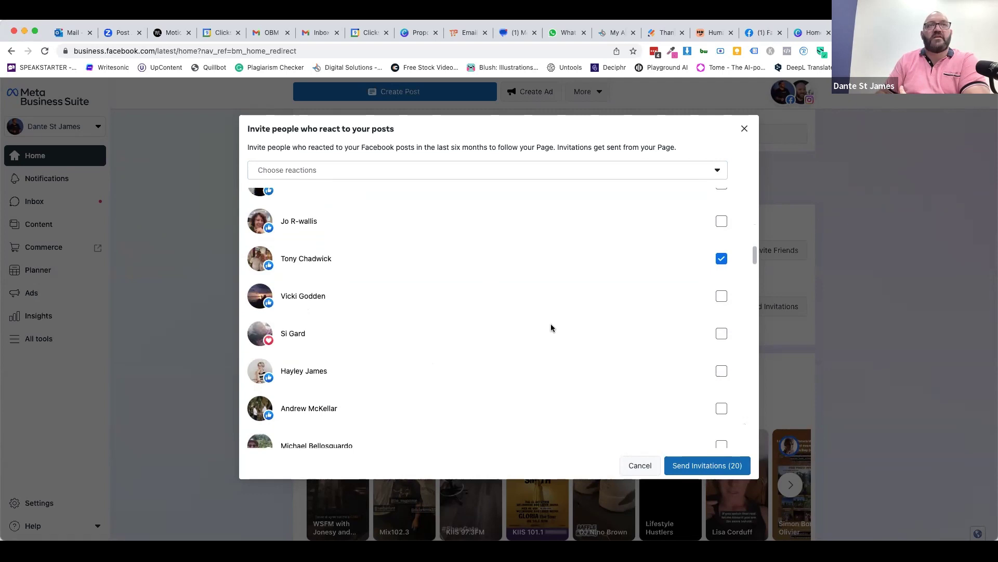
left_click(721, 335)
scroll(690, 419, "down", 2)
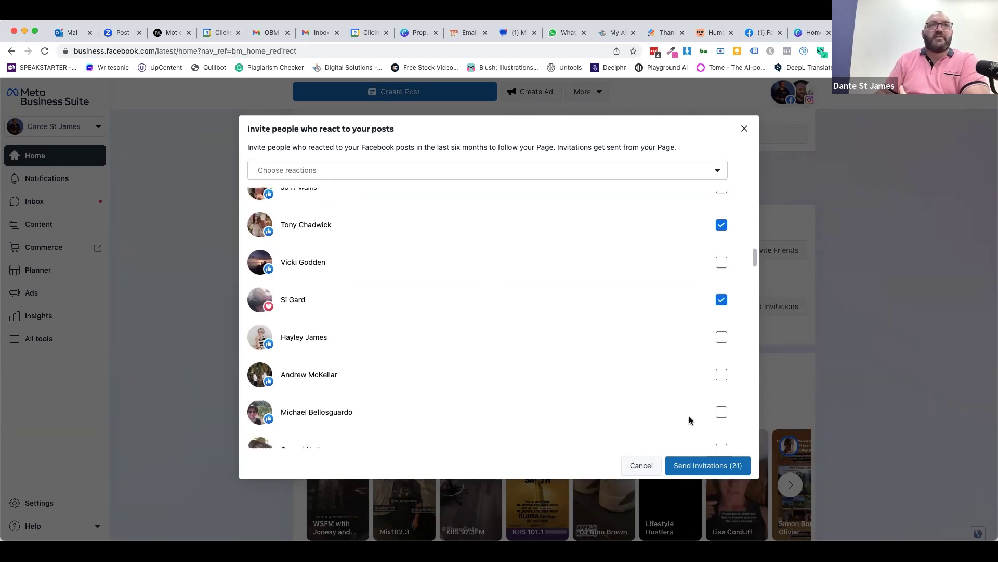
left_click(721, 362)
left_click(721, 400)
left_click(718, 469)
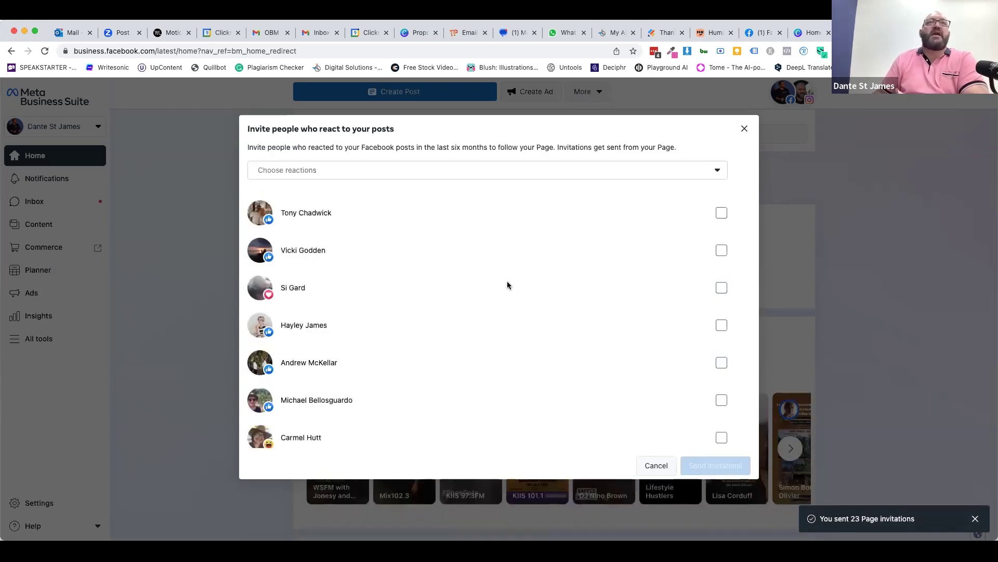
left_click(150, 323)
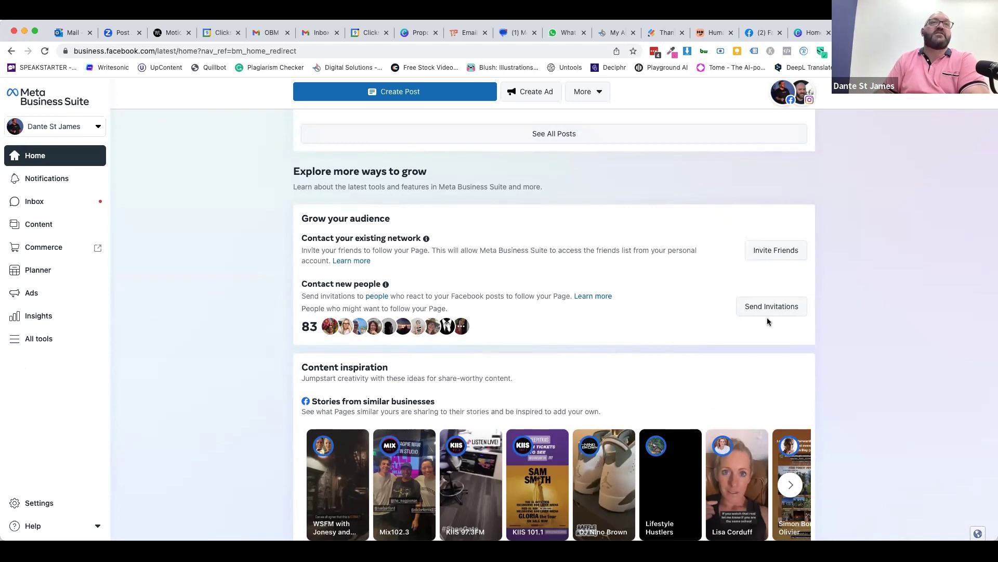
- Scroll the Home page, page through the similar-business stories carousel, and scroll back up
scroll(261, 401, "down", 3)
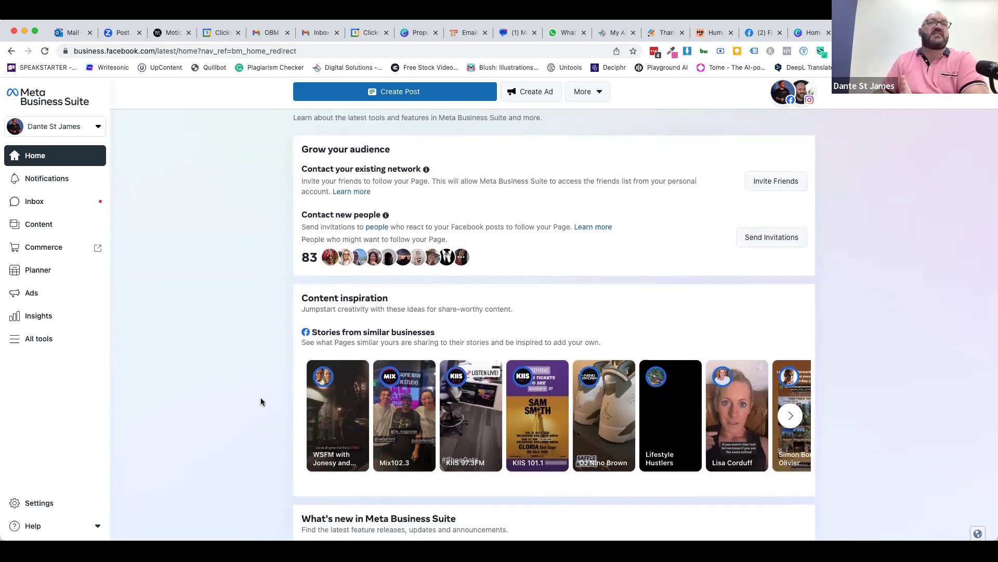
scroll(261, 400, "down", 3)
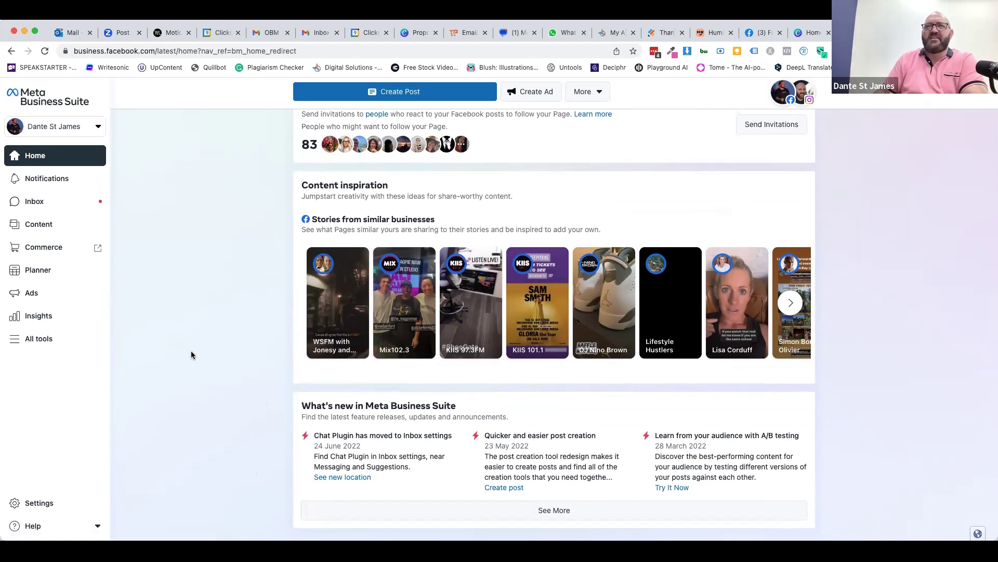
left_click(790, 303)
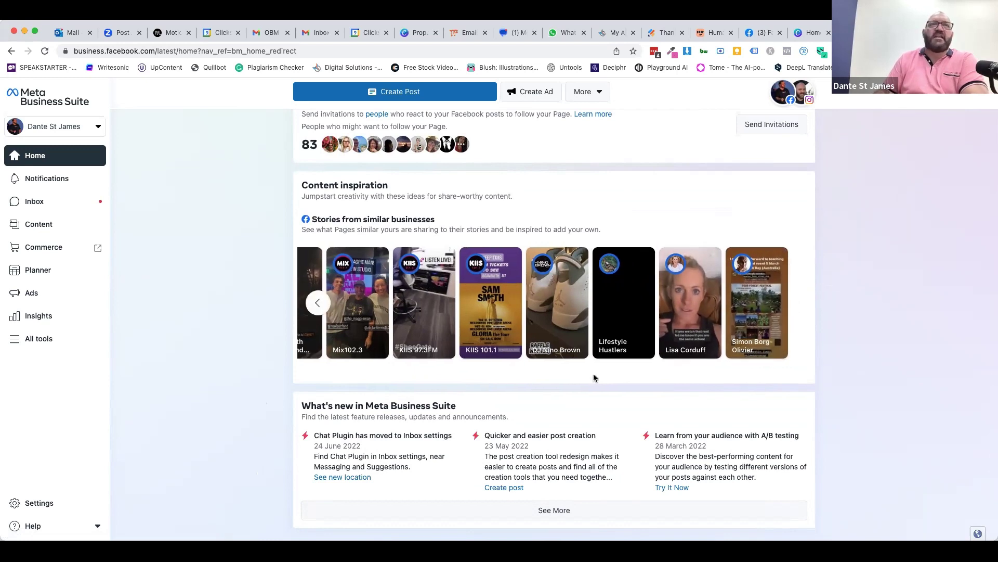
left_click(316, 303)
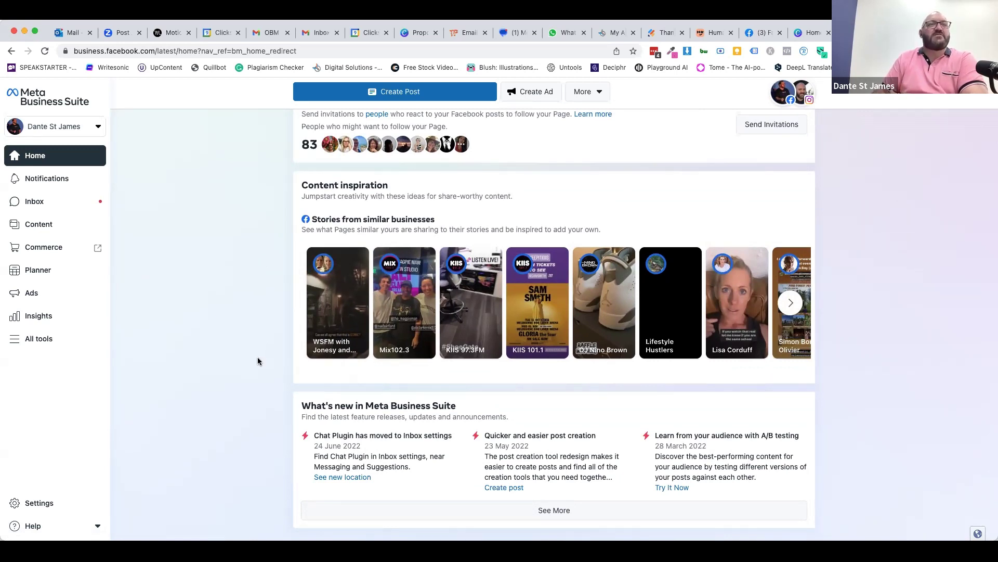
scroll(258, 358, "up", 15)
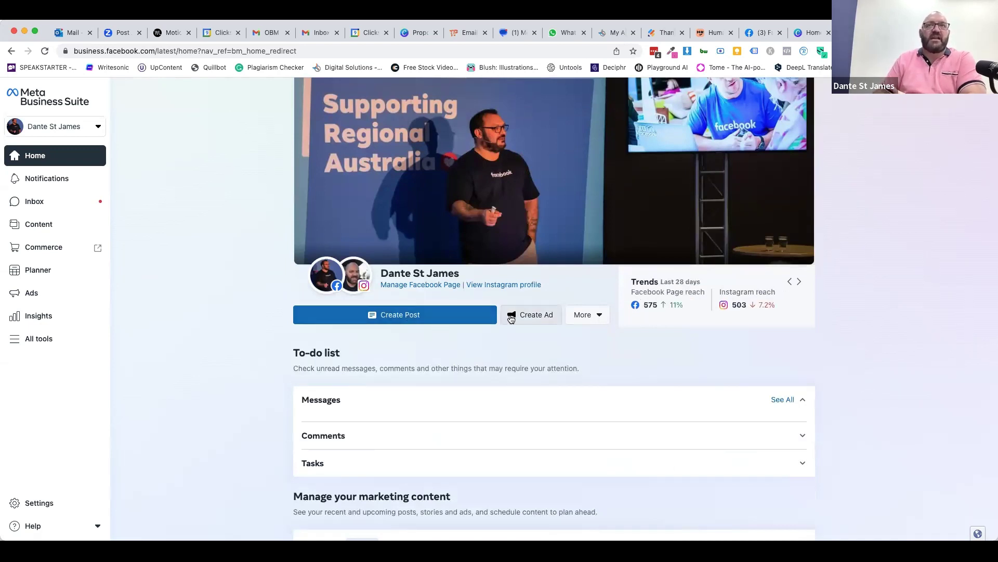
left_click(590, 321)
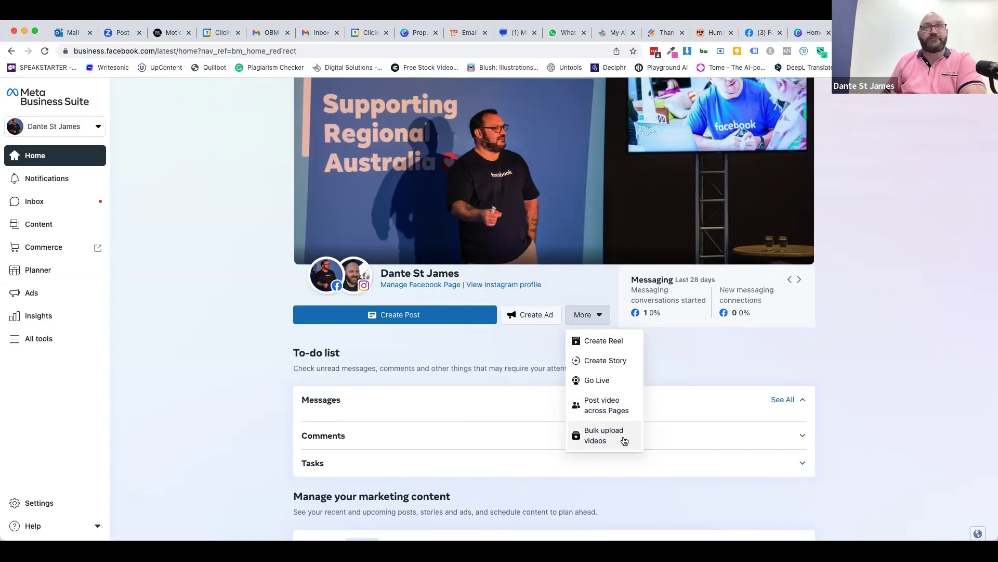
left_click(230, 295)
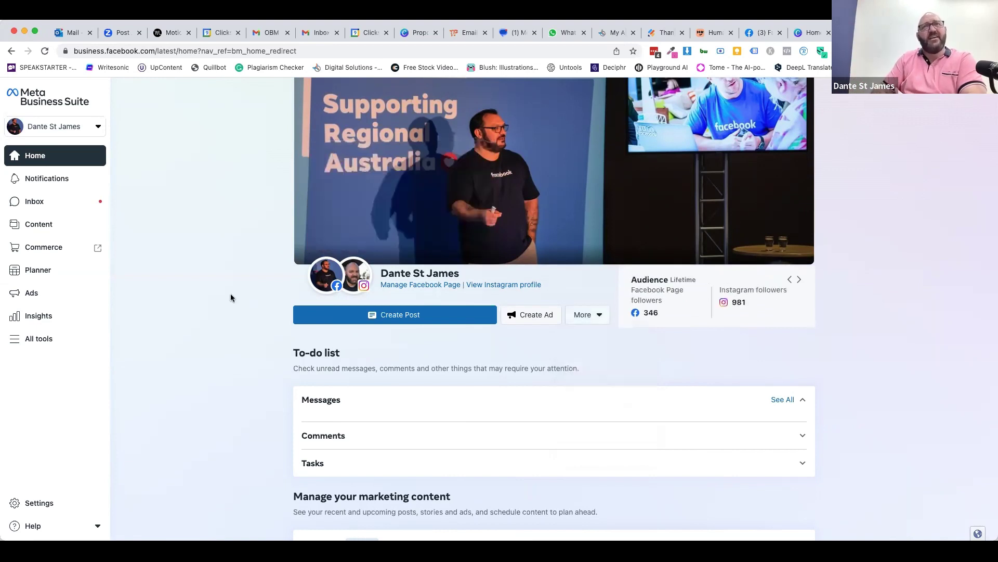
scroll(234, 350, "down", 6)
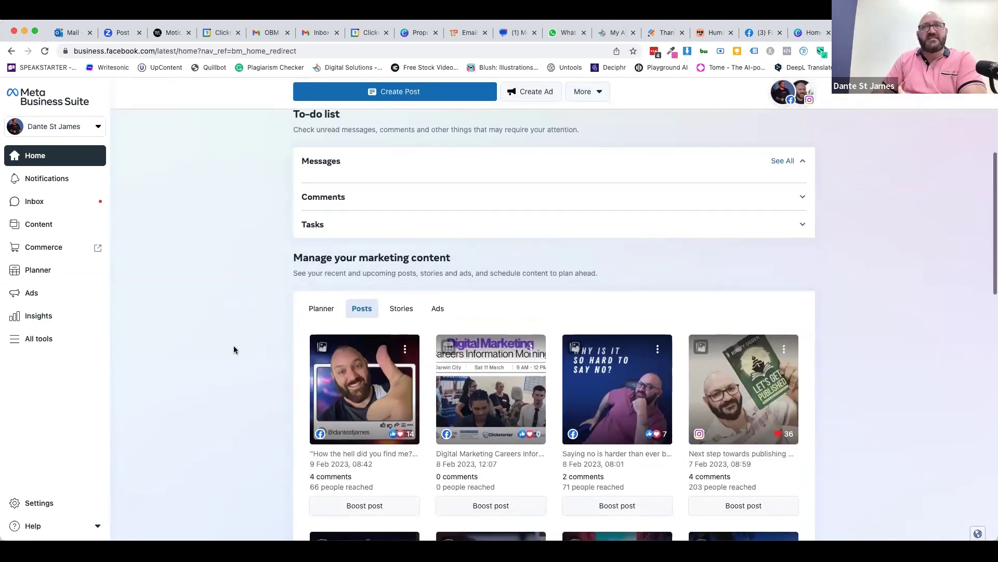
scroll(234, 349, "up", 6)
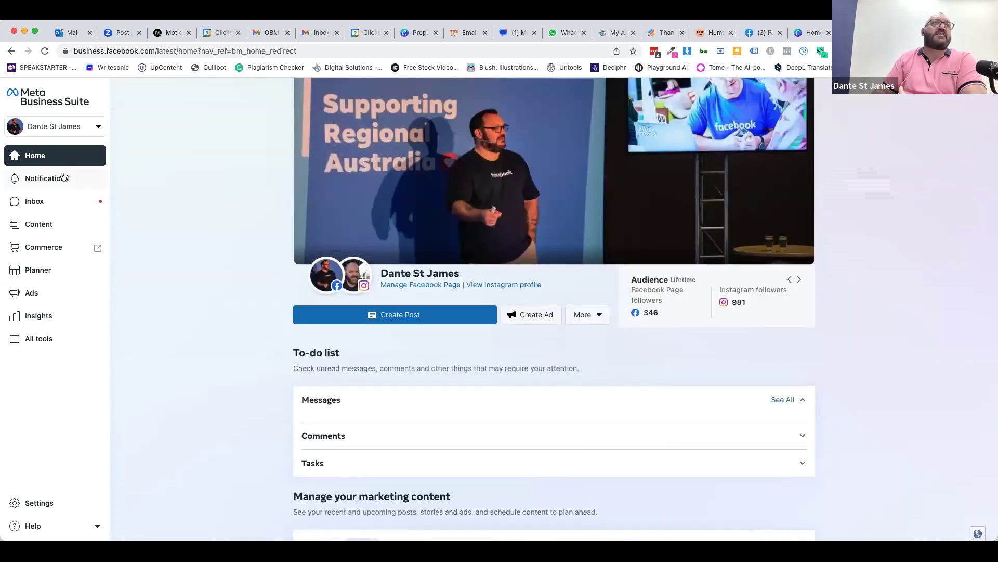
- Open Notifications, close the panel, and reopen it to view the recent alerts
left_click(43, 179)
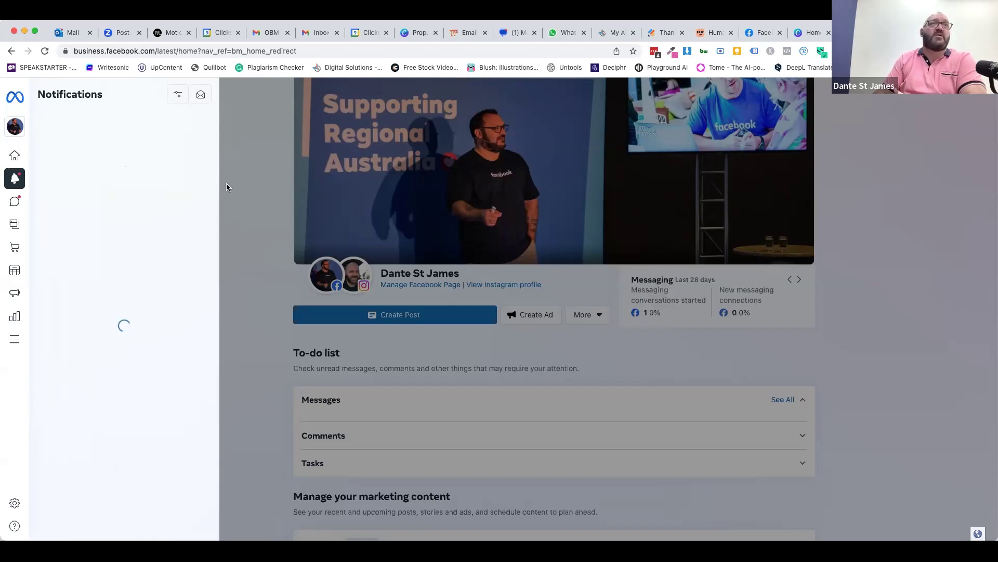
left_click(239, 180)
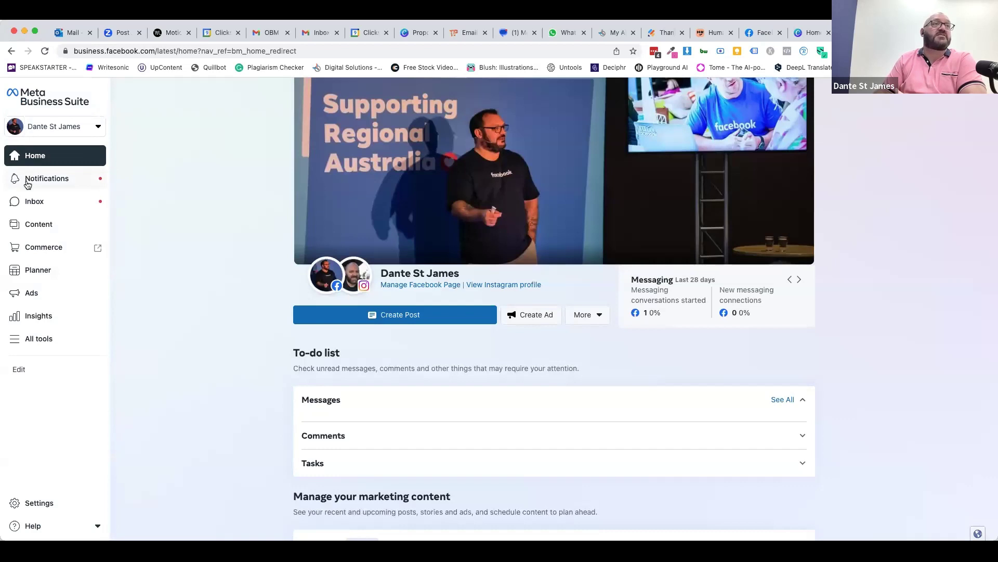
left_click(28, 183)
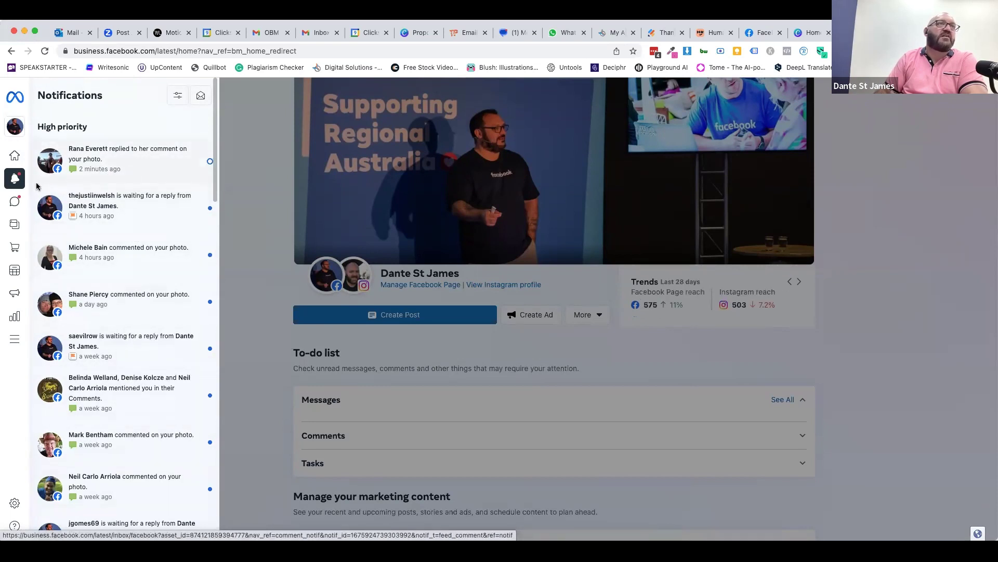
mouse_move(22, 202)
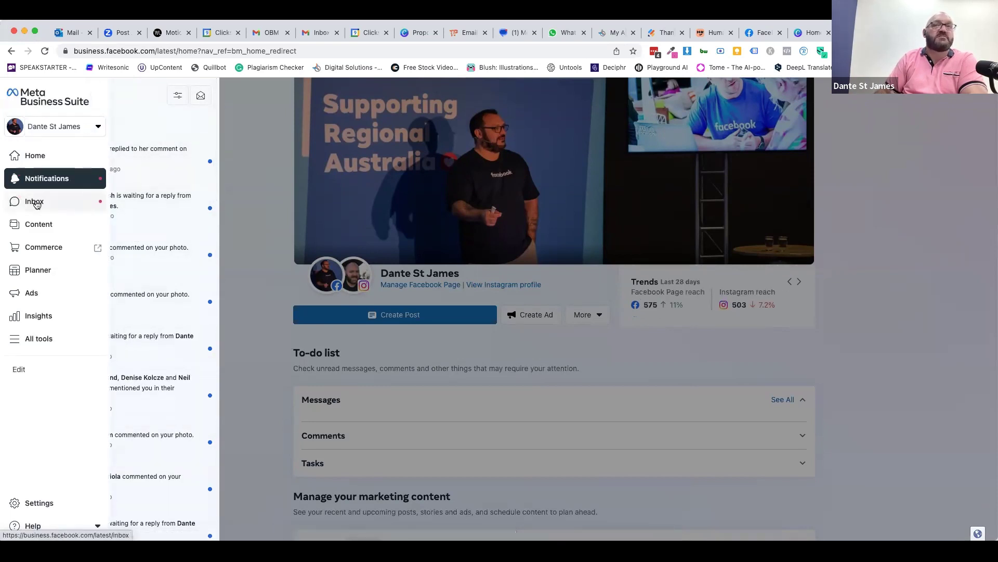
- Open the Inbox filtered to Instagram direct messages and reload the page
left_click(36, 202)
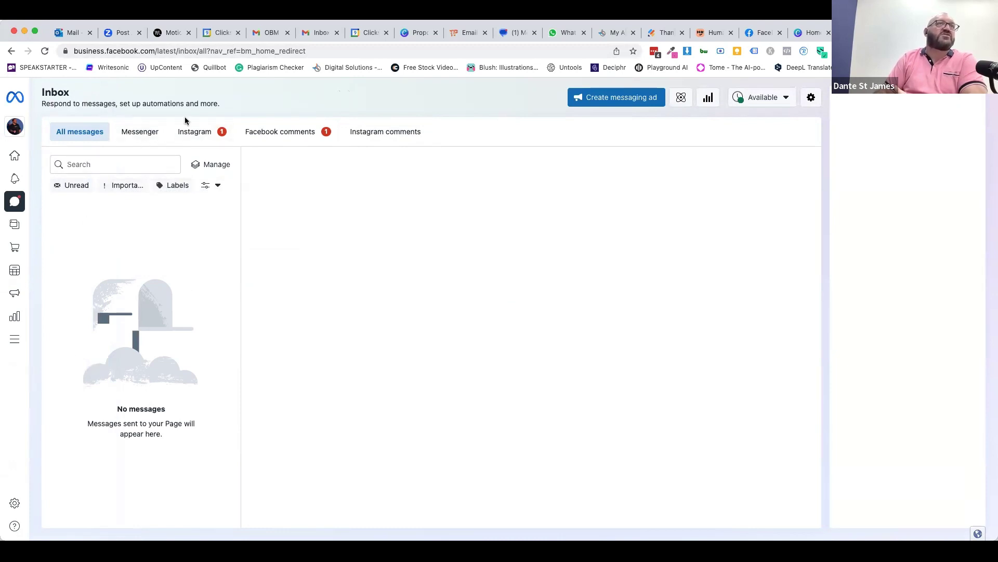
left_click(195, 132)
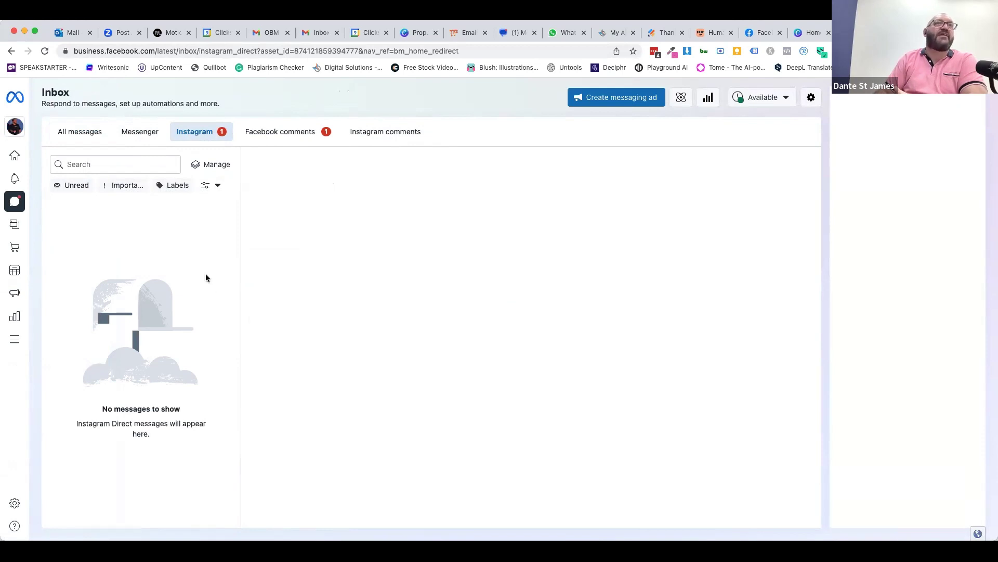
left_click(45, 52)
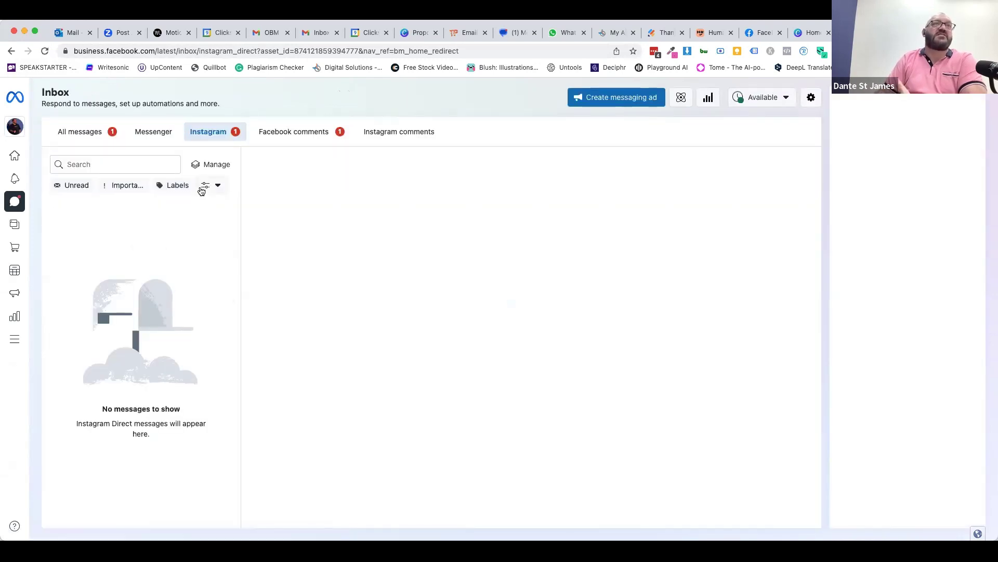
- Switch to Facebook comments and review the 'Saying no' post's comments
left_click(281, 135)
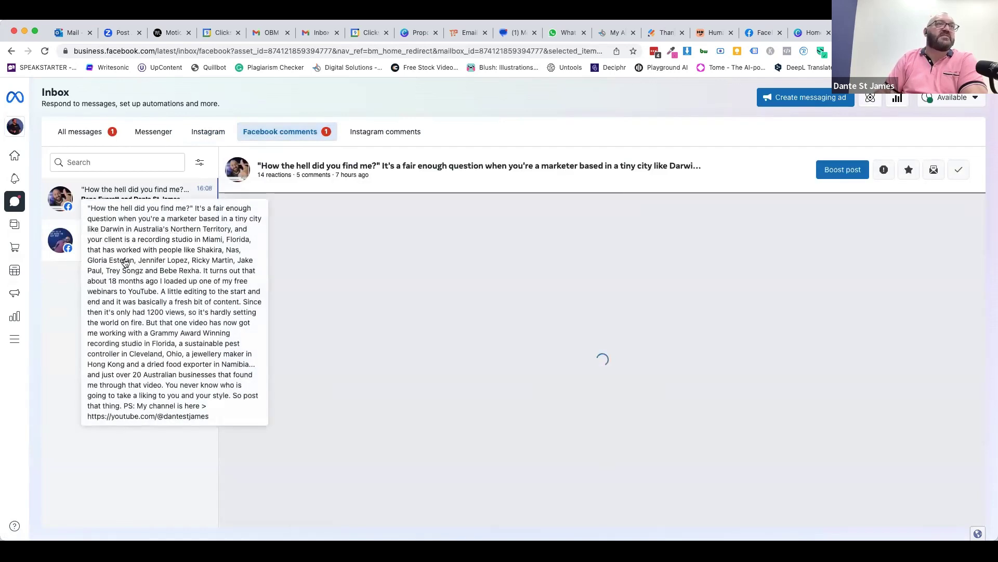
left_click(116, 250)
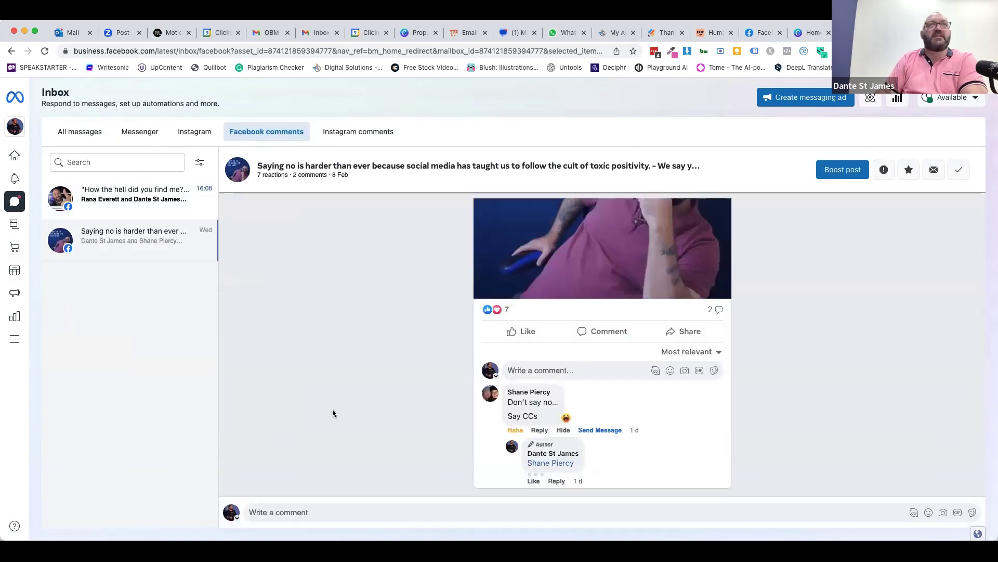
scroll(467, 453, "down", 3)
scroll(467, 452, "up", 6)
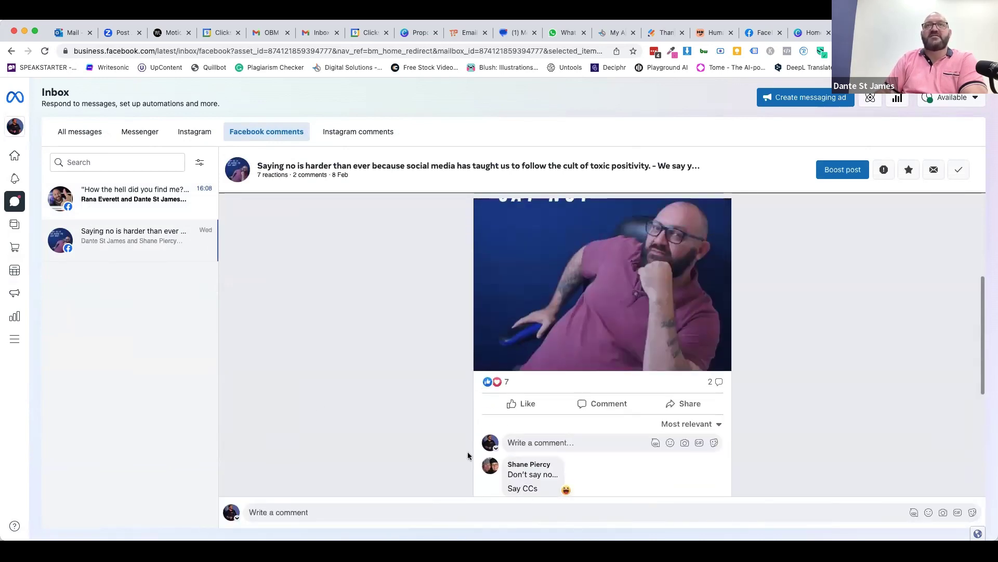
scroll(467, 451, "down", 5)
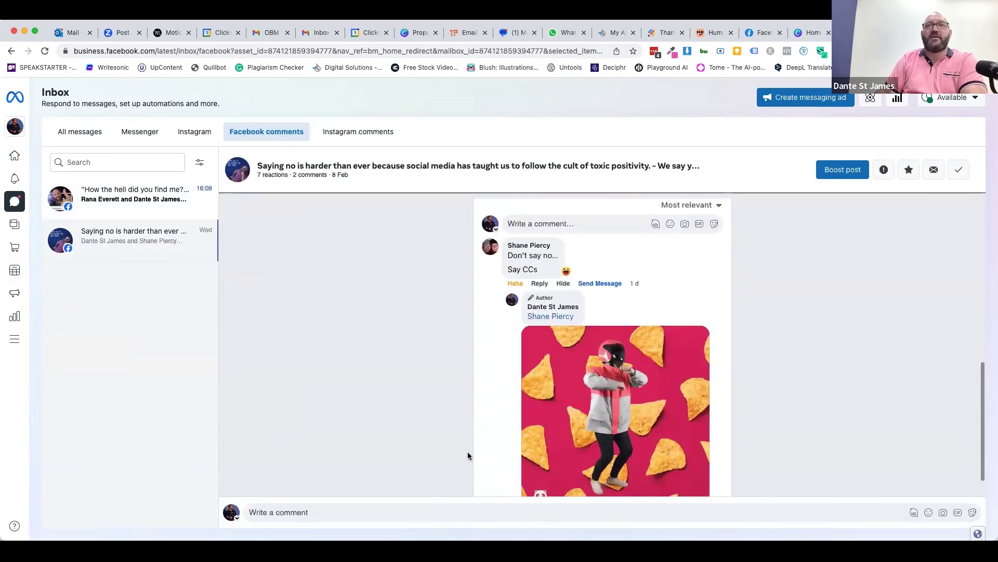
scroll(467, 451, "down", 1)
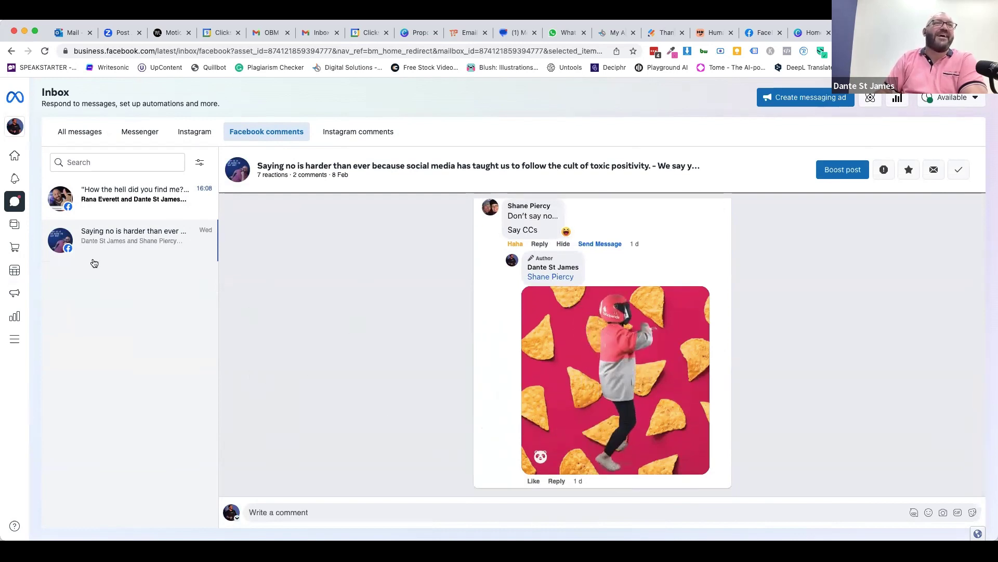
- Open the 'How the hell did you find me?' comments, load the hidden one, then mark both threads done
left_click(144, 211)
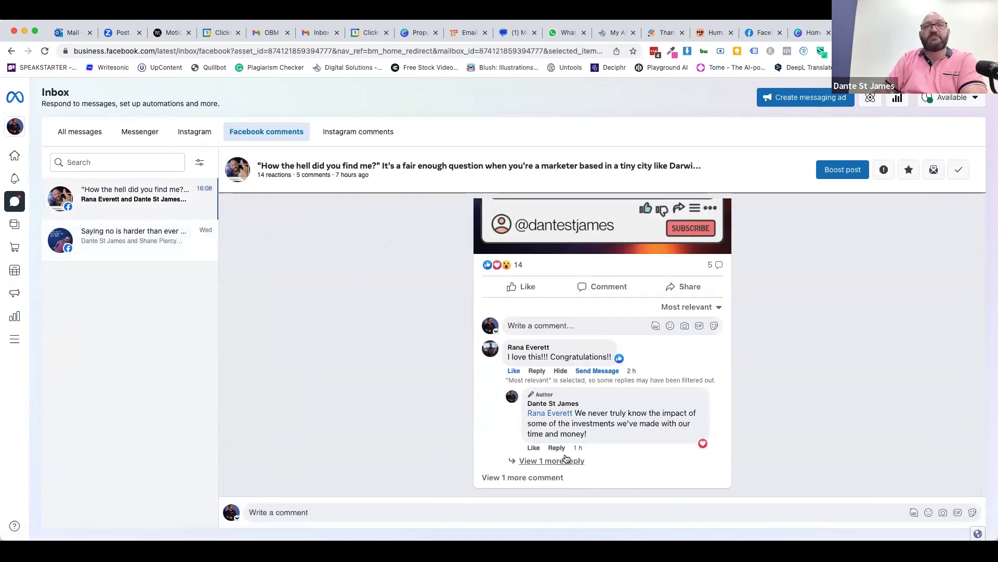
left_click(487, 477)
scroll(389, 419, "down", 3)
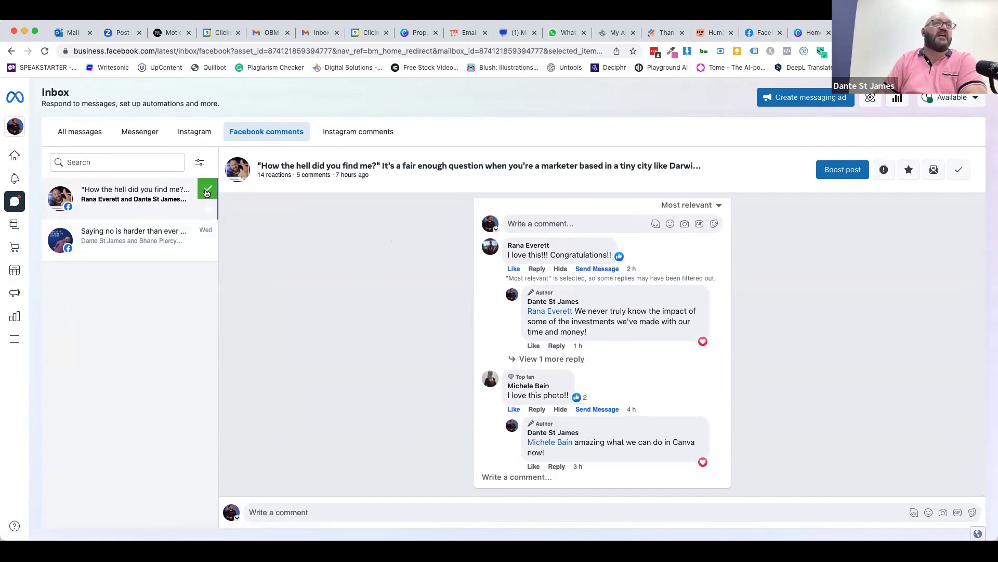
left_click(207, 192)
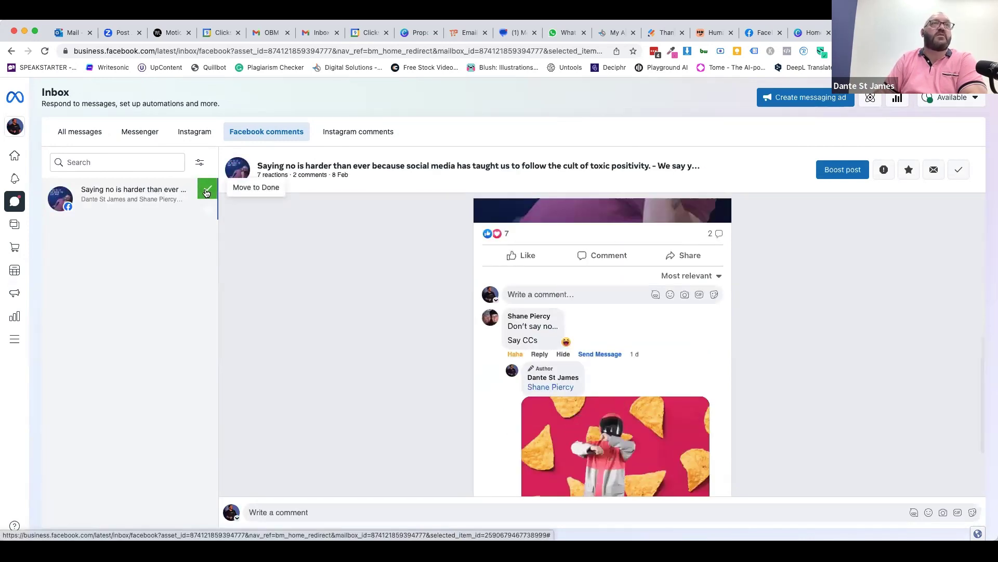
left_click(207, 192)
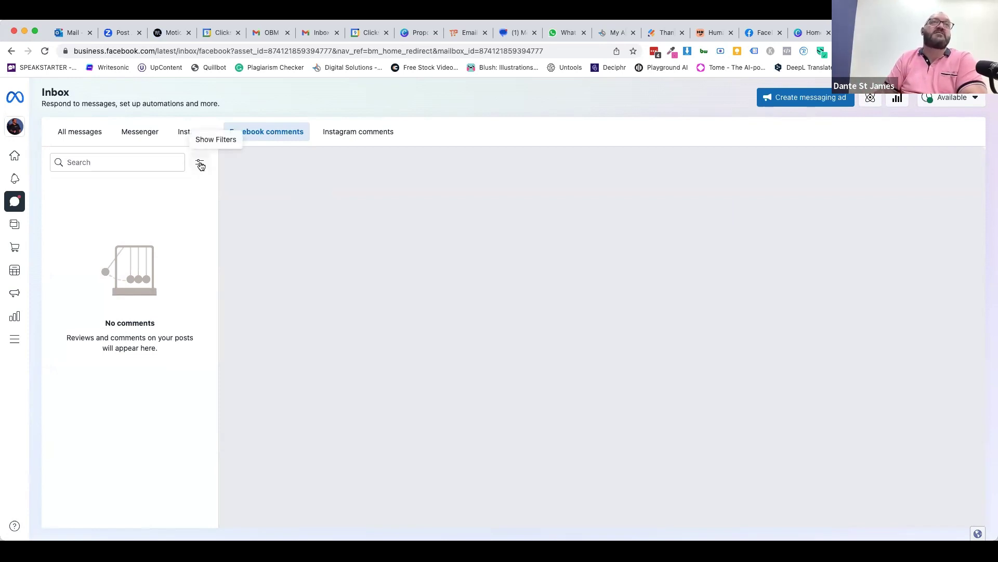
left_click(199, 165)
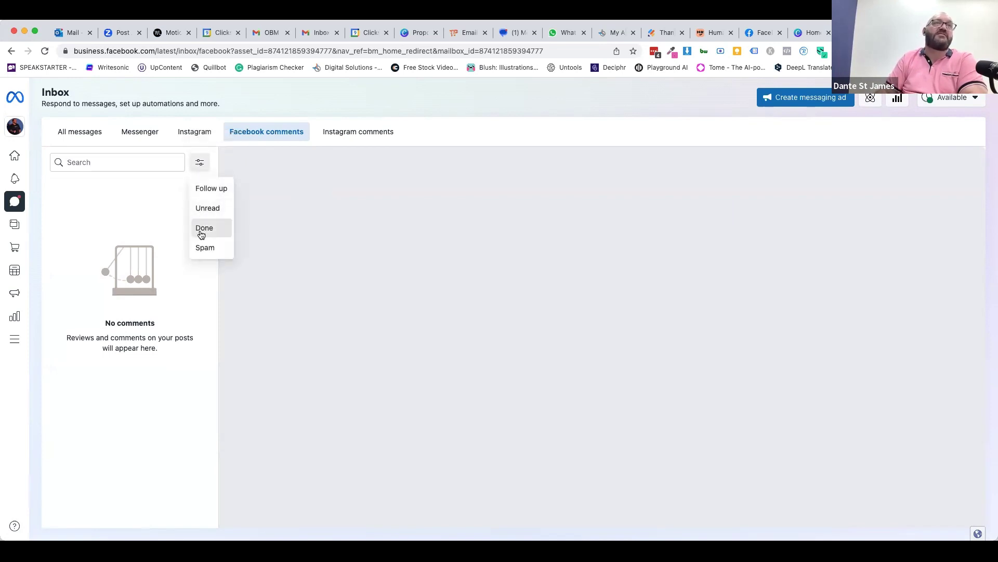
left_click(201, 233)
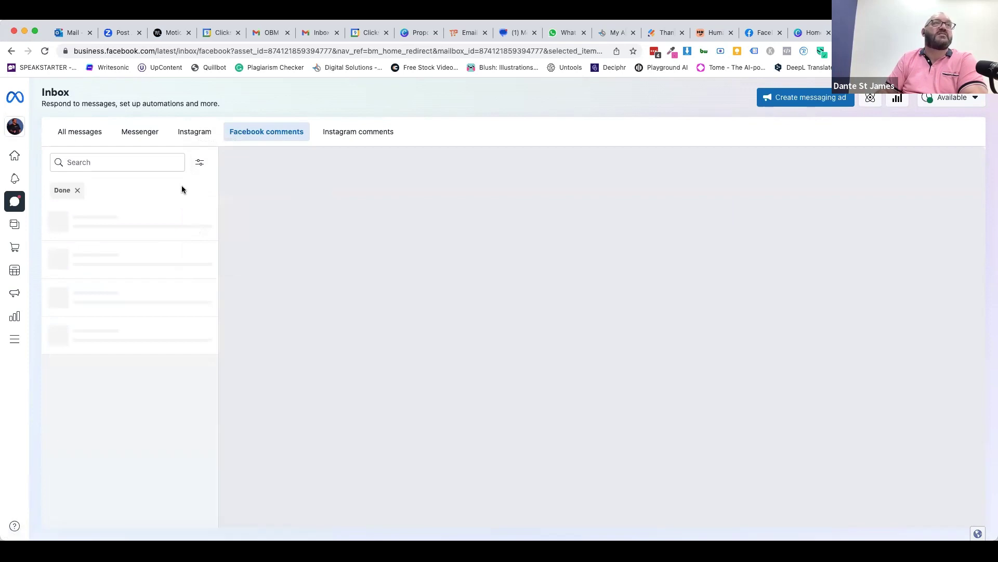
scroll(149, 373, "down", 15)
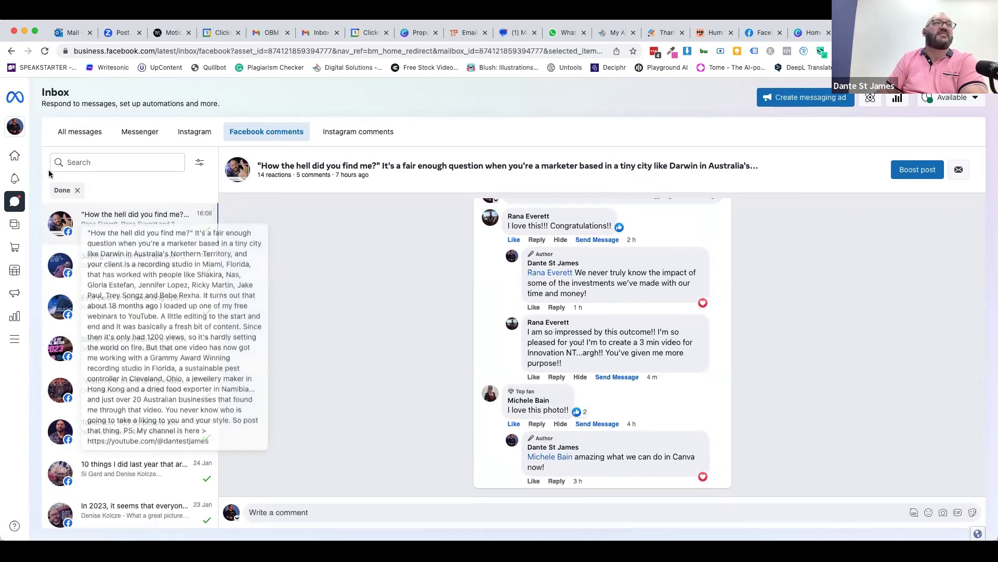
left_click(77, 191)
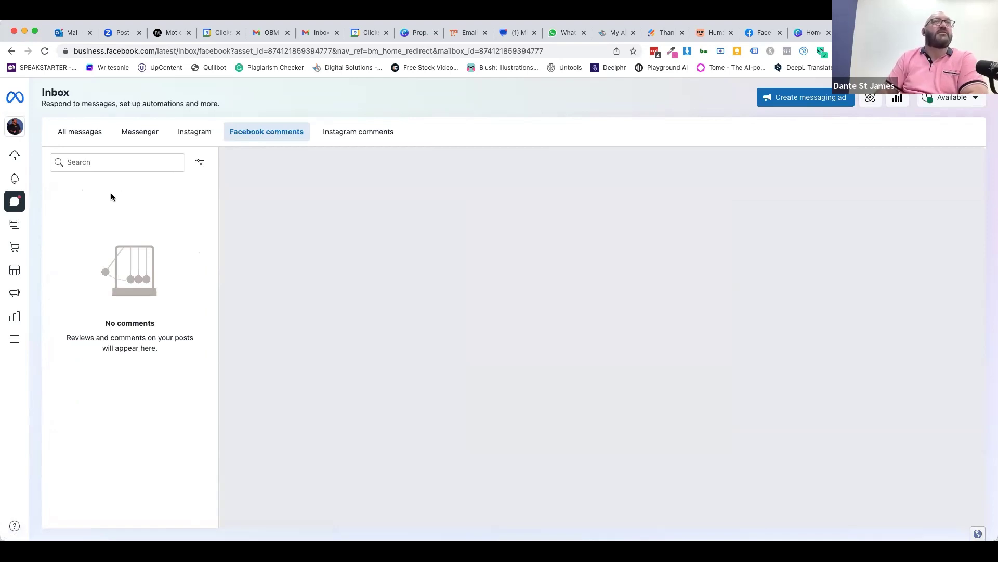
- Open the 'Nice new lighting' post under Instagram comments and expand its three reply threads
left_click(352, 136)
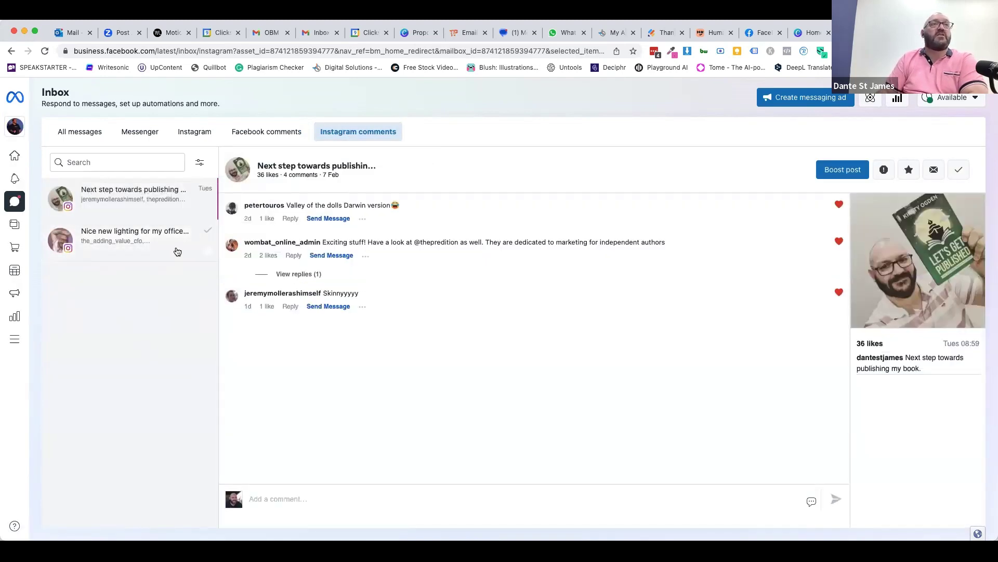
left_click(178, 252)
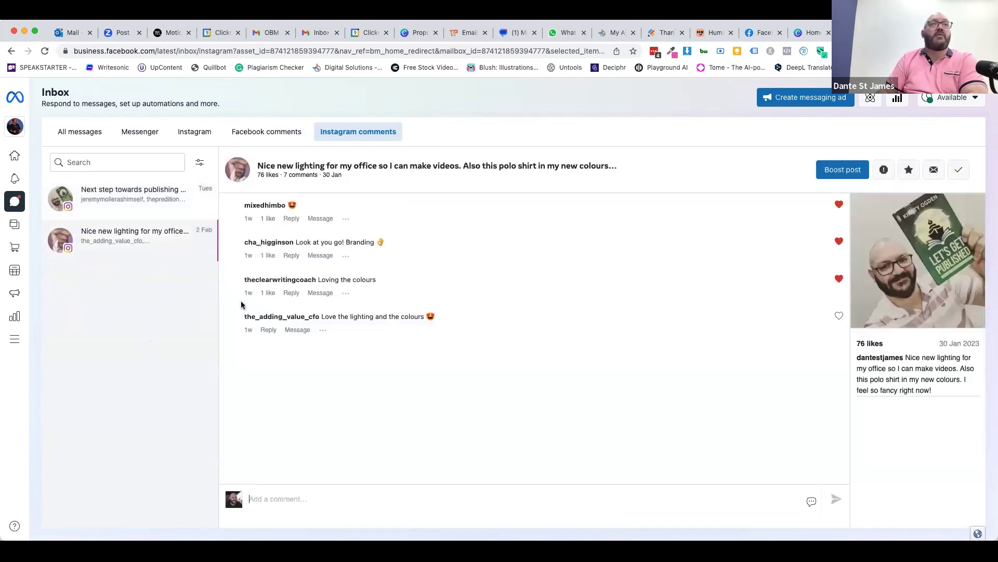
left_click(297, 374)
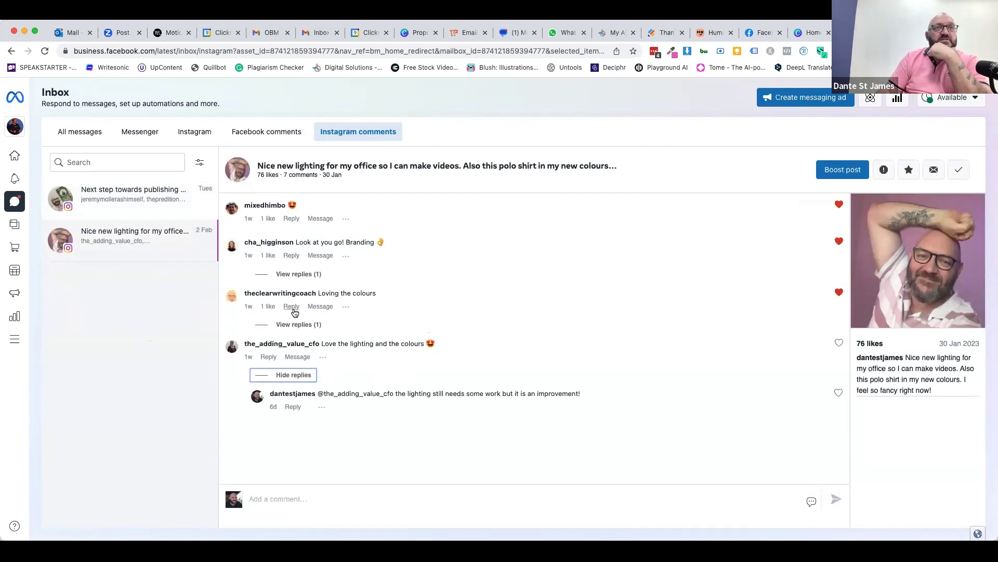
left_click(296, 324)
left_click(295, 274)
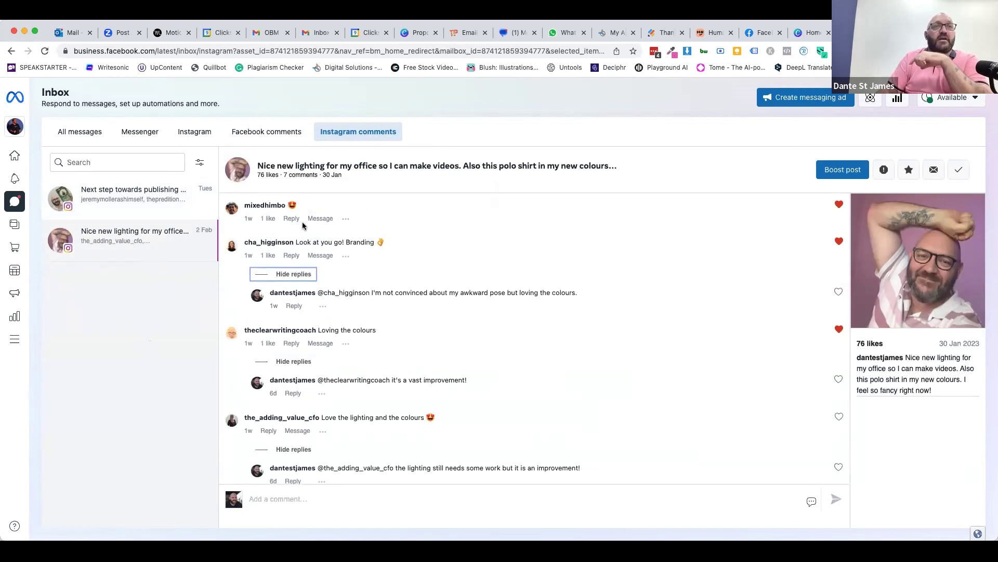
- Check who liked a comment, then mark the office lighting post as done
left_click(267, 226)
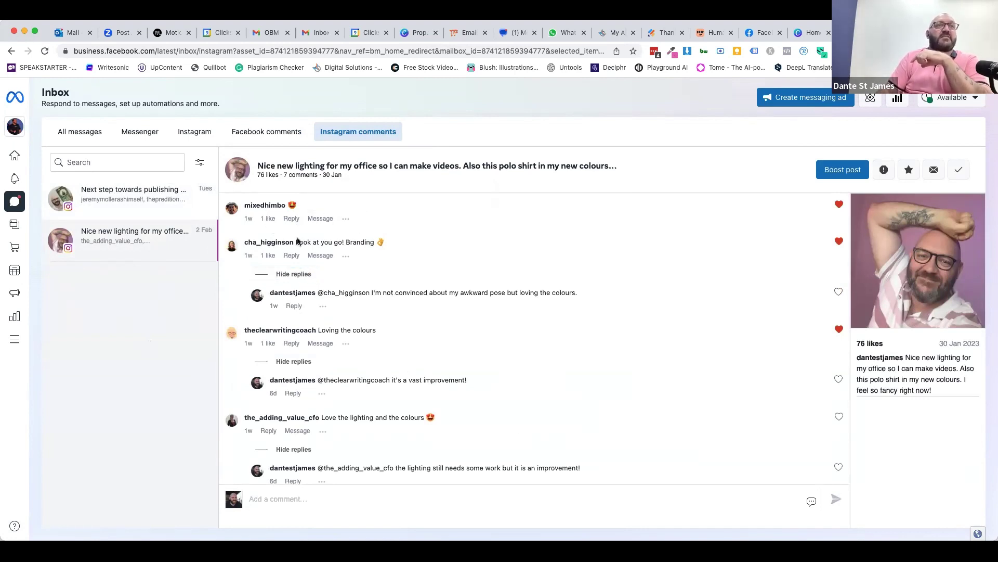
left_click(268, 255)
left_click(640, 211)
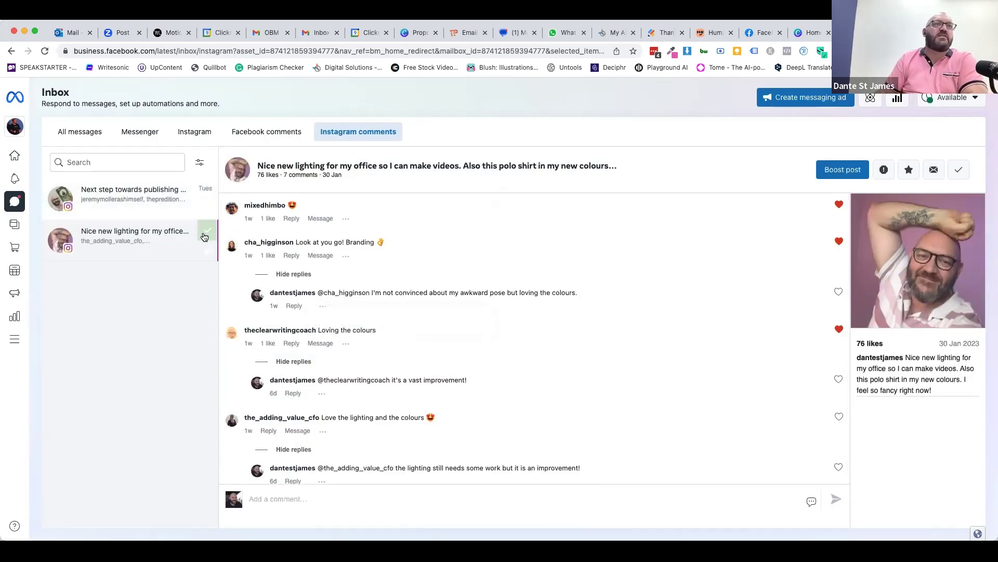
left_click(208, 231)
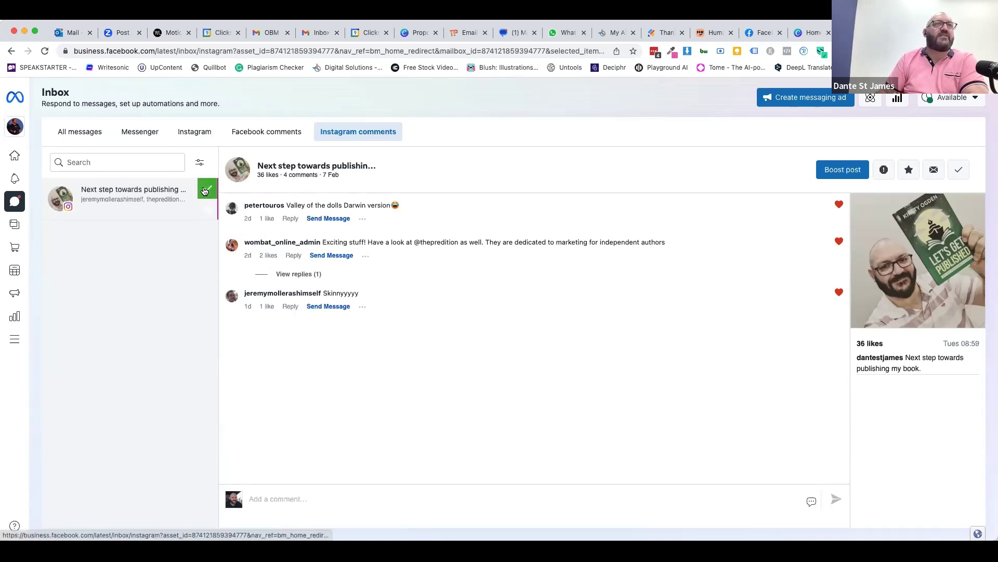
- Mark the 'Next step towards publishing' post as done and check the Facebook and Instagram tabs
left_click(204, 190)
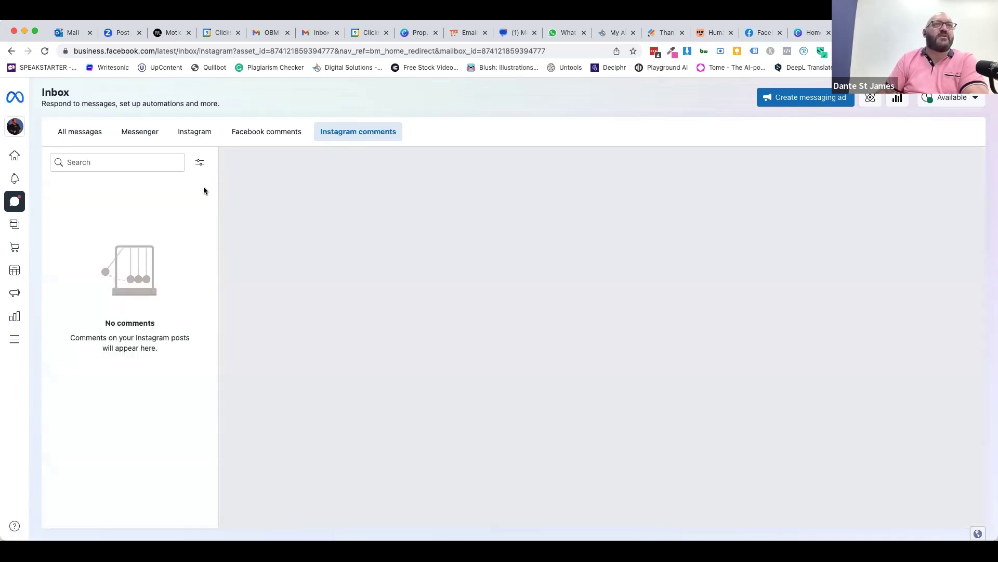
left_click(279, 135)
left_click(201, 132)
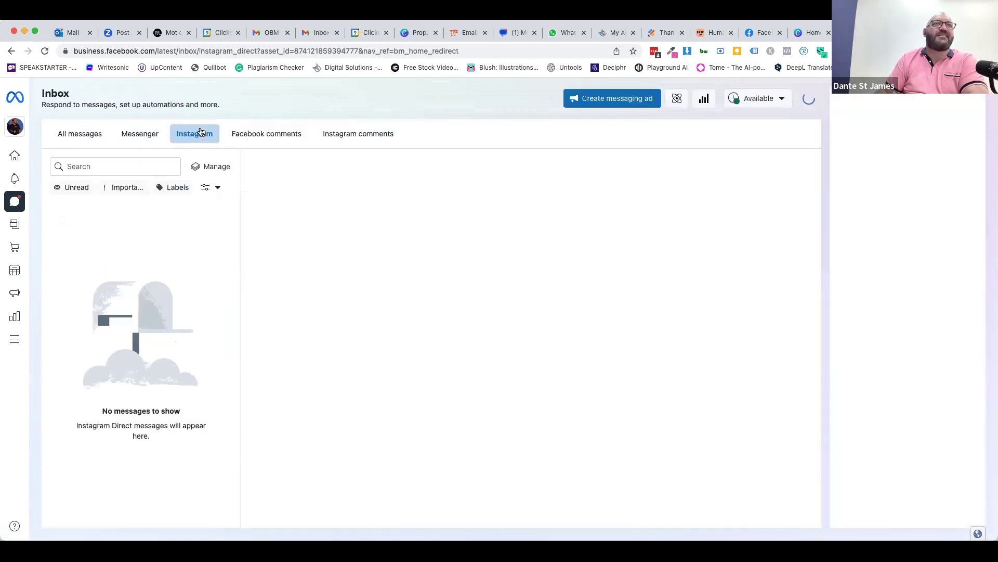
left_click(330, 137)
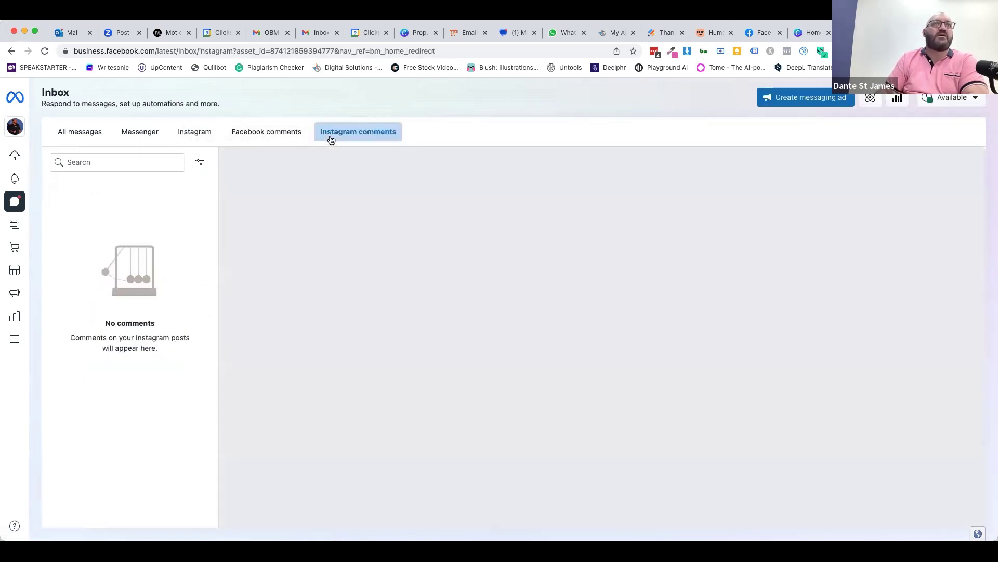
- Filter Instagram comments to Done items, then switch to All messages
left_click(199, 165)
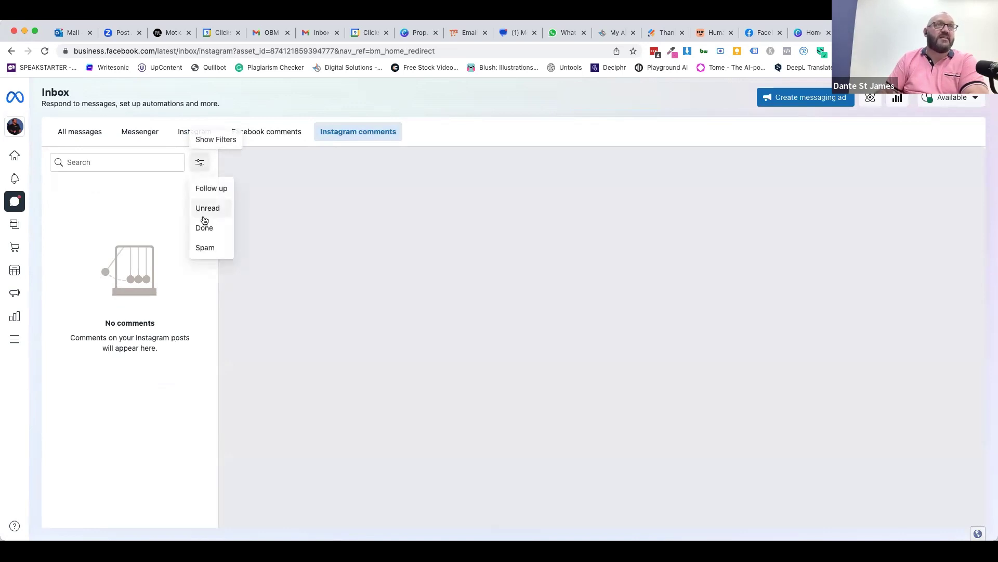
left_click(205, 228)
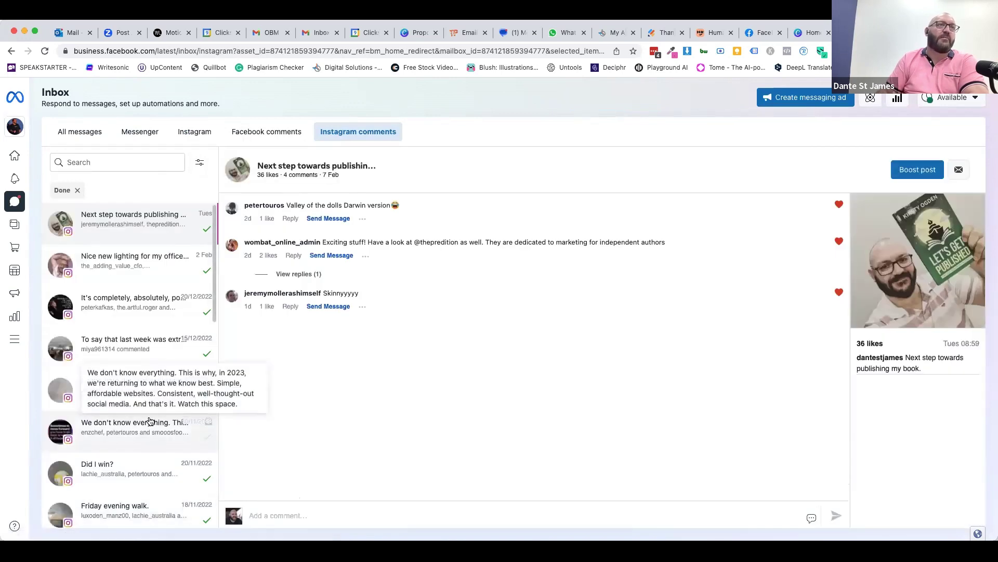
scroll(148, 416, "down", 10)
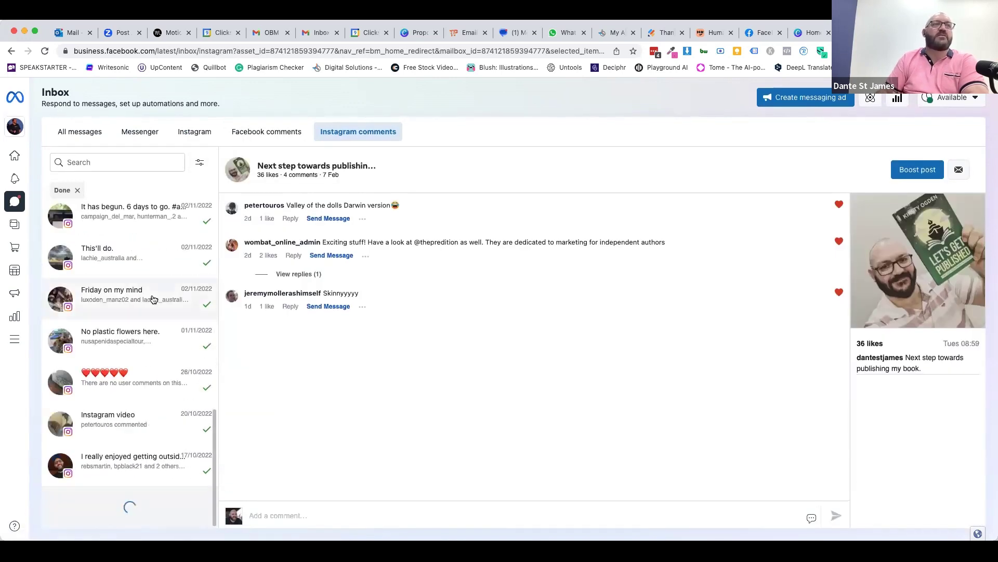
scroll(151, 295, "up", 15)
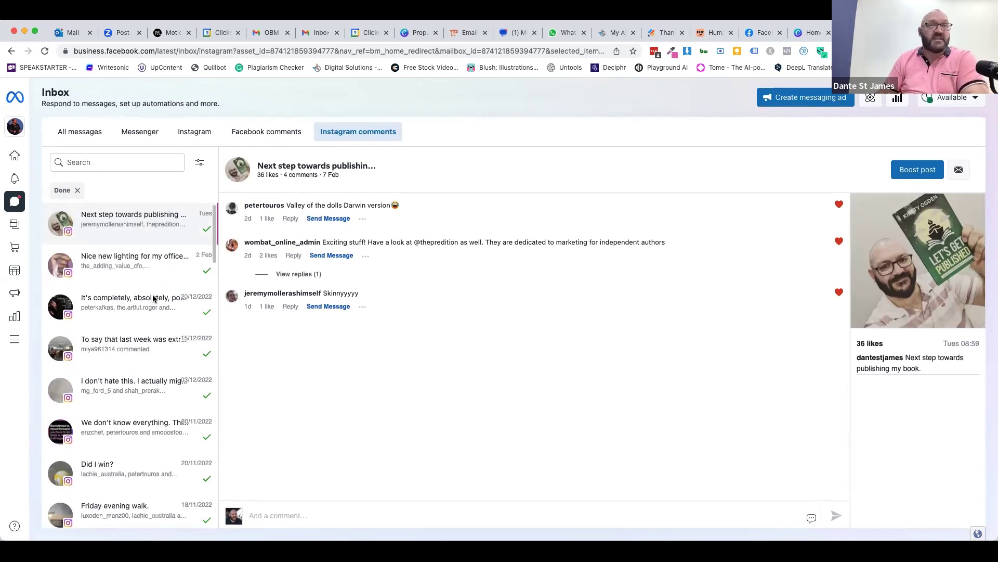
left_click(78, 133)
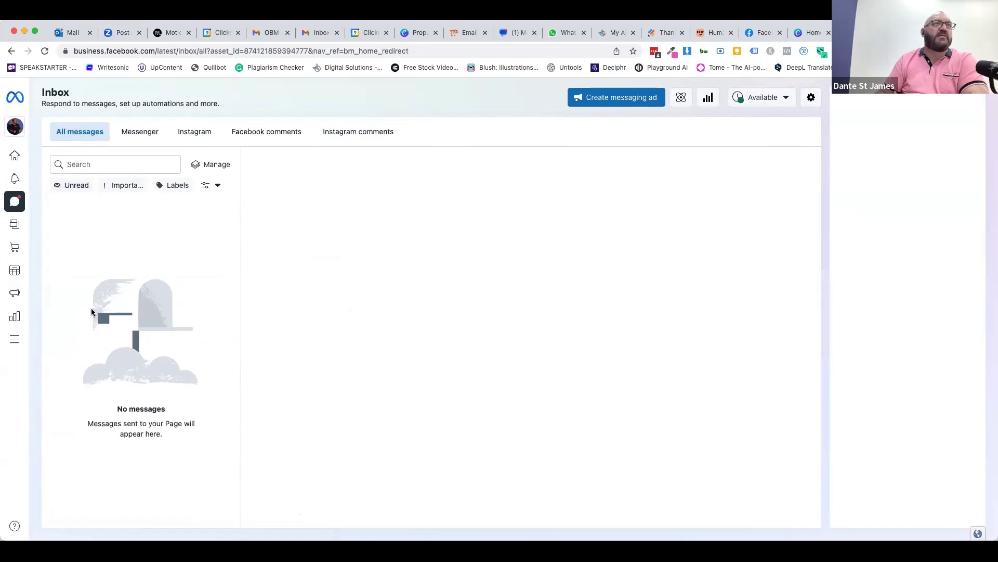
- Filter the Messenger conversations to show only those marked Done
left_click(207, 186)
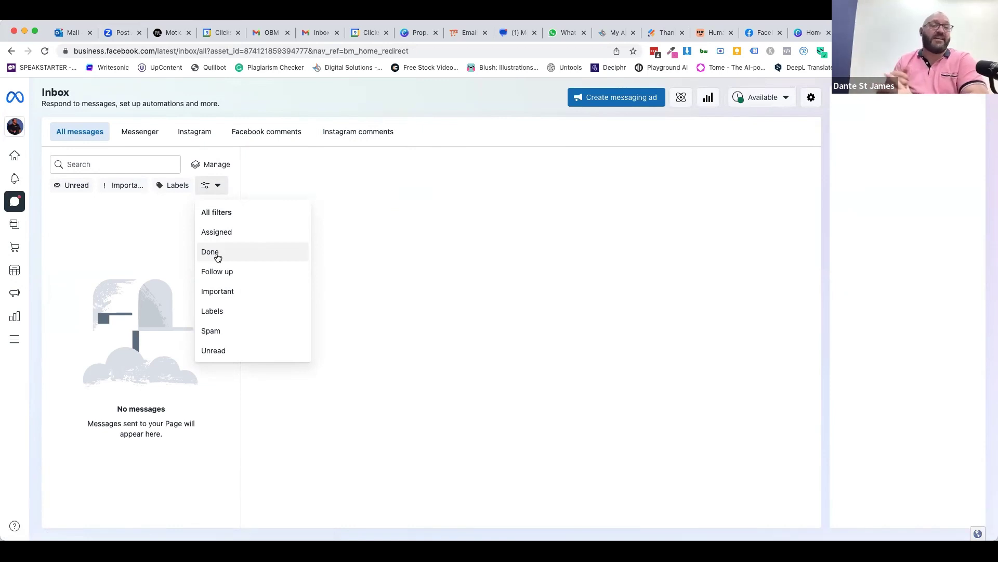
left_click(425, 153)
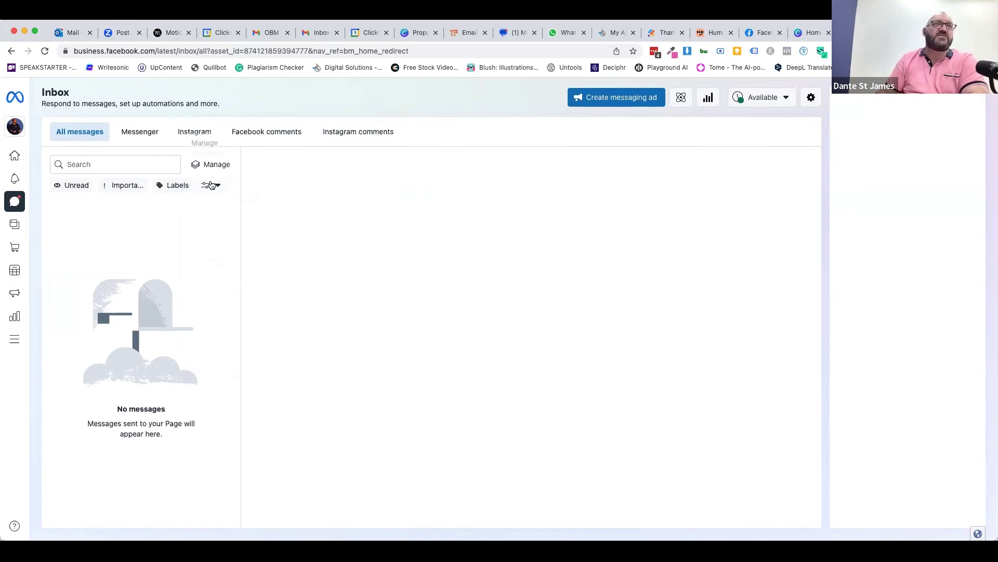
left_click(146, 131)
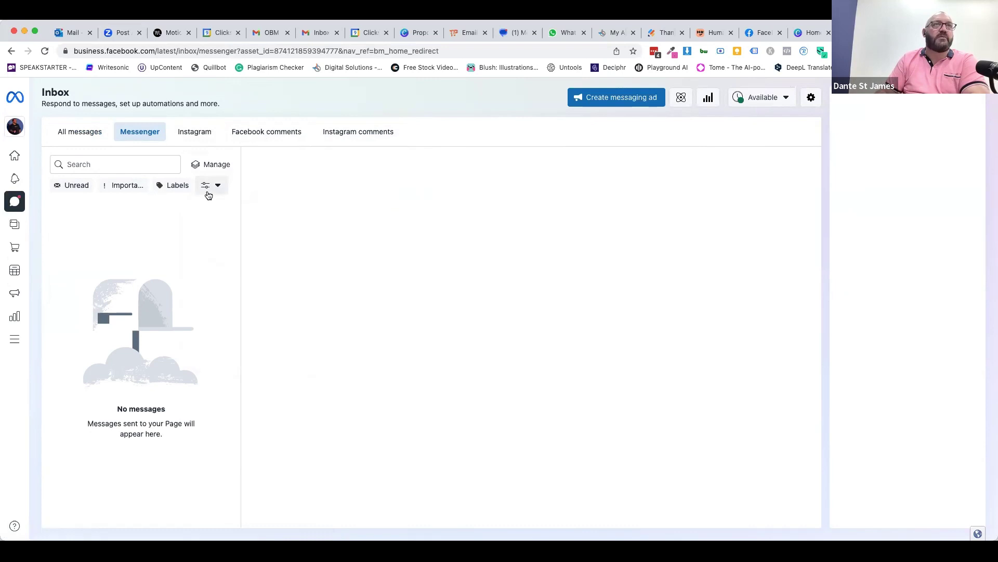
left_click(207, 186)
left_click(208, 252)
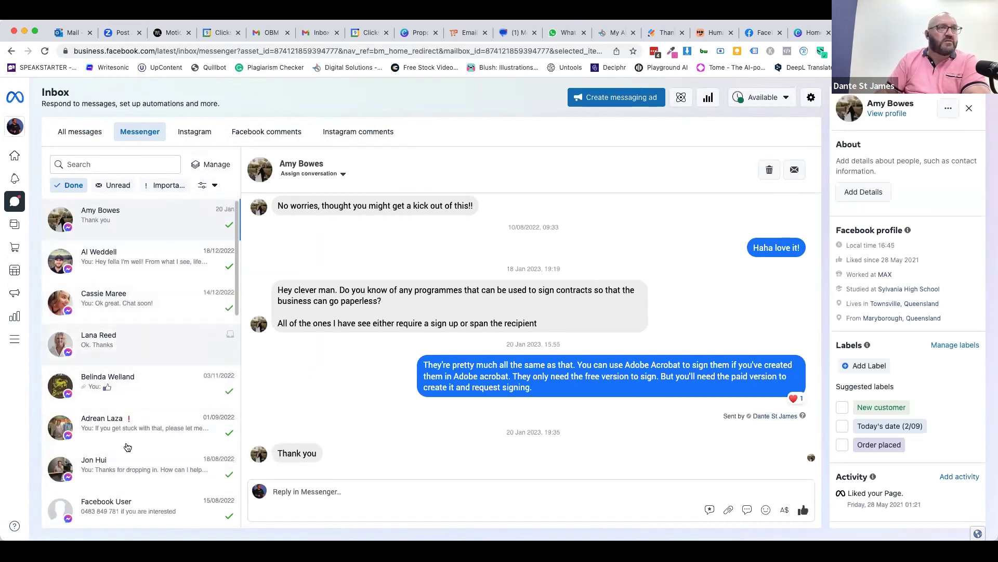
- Open an older completed conversation and bring up its Edit contact form
scroll(128, 447, "down", 5)
scroll(127, 445, "down", 4)
scroll(127, 446, "down", 1)
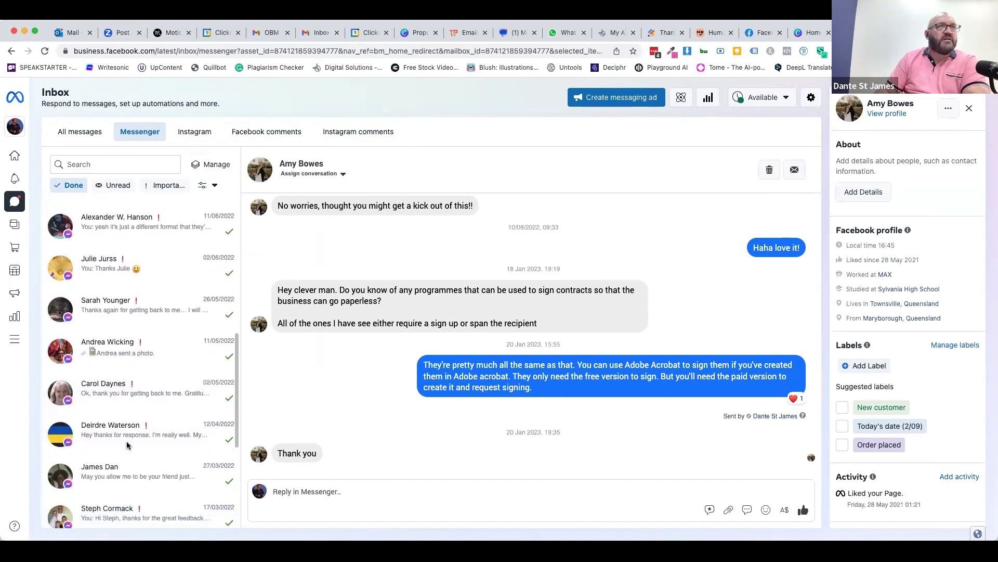
left_click(147, 312)
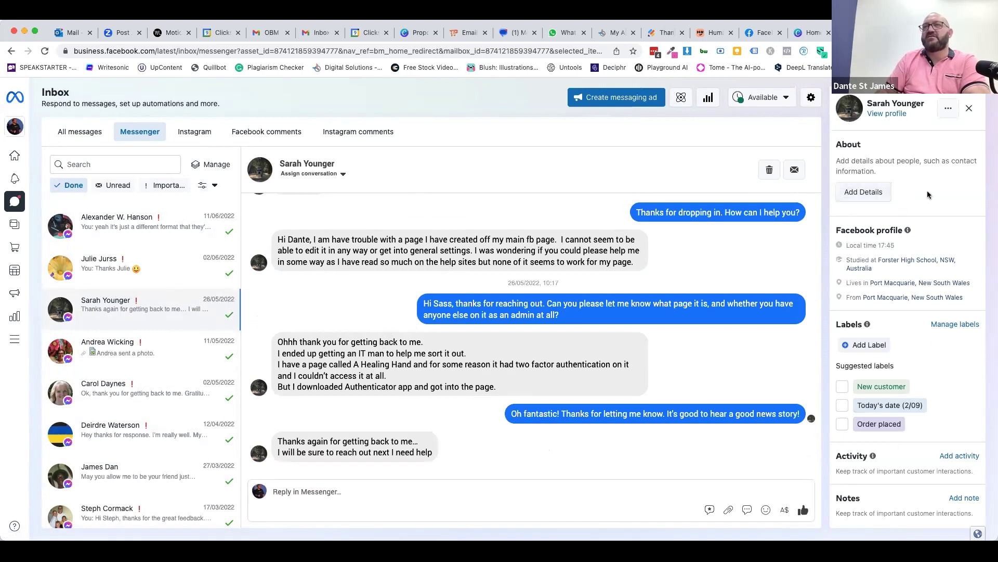
left_click(853, 200)
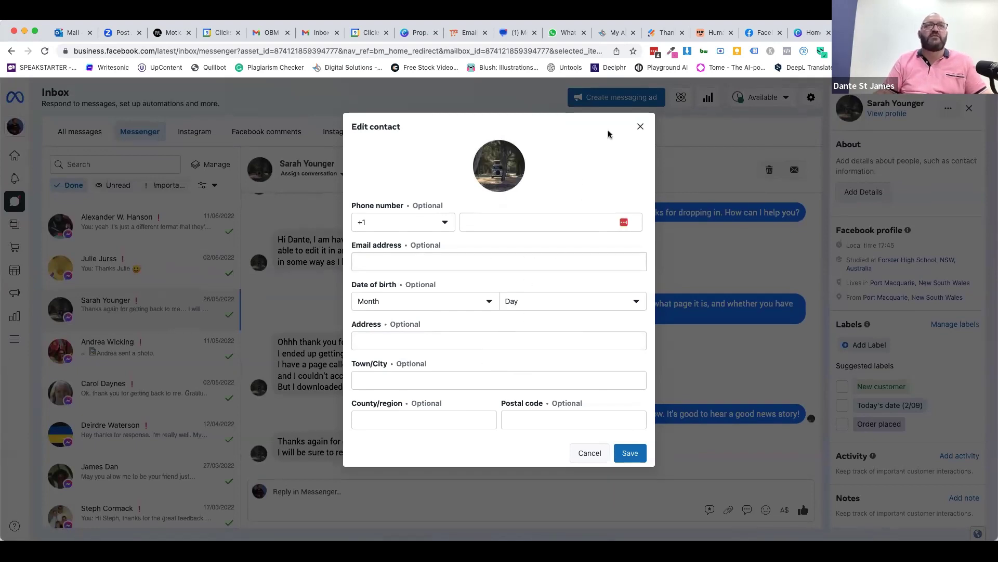
- Fill in the contact's town in the Town/City field and save the contact
left_click(393, 378)
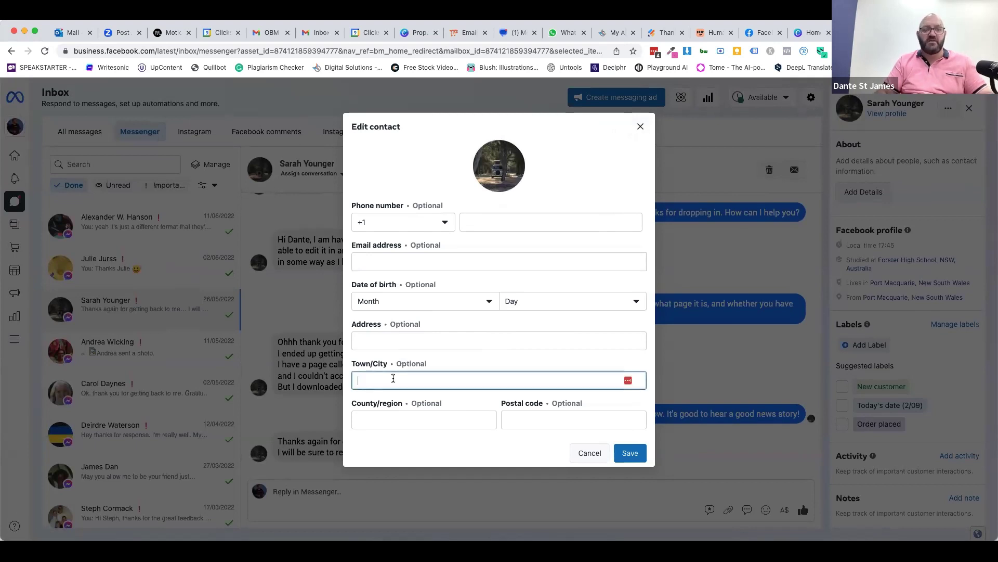
type("Prot")
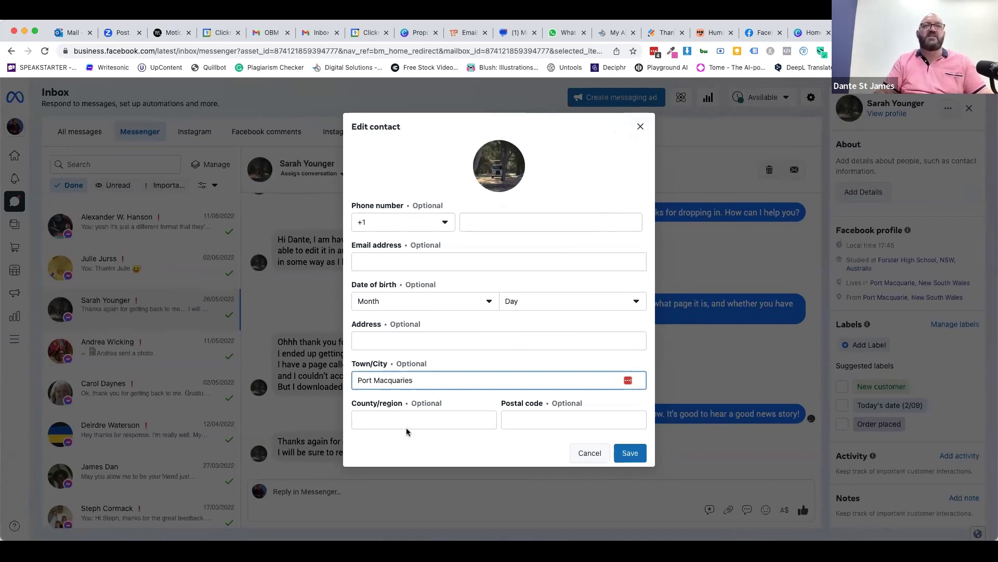
left_click(631, 453)
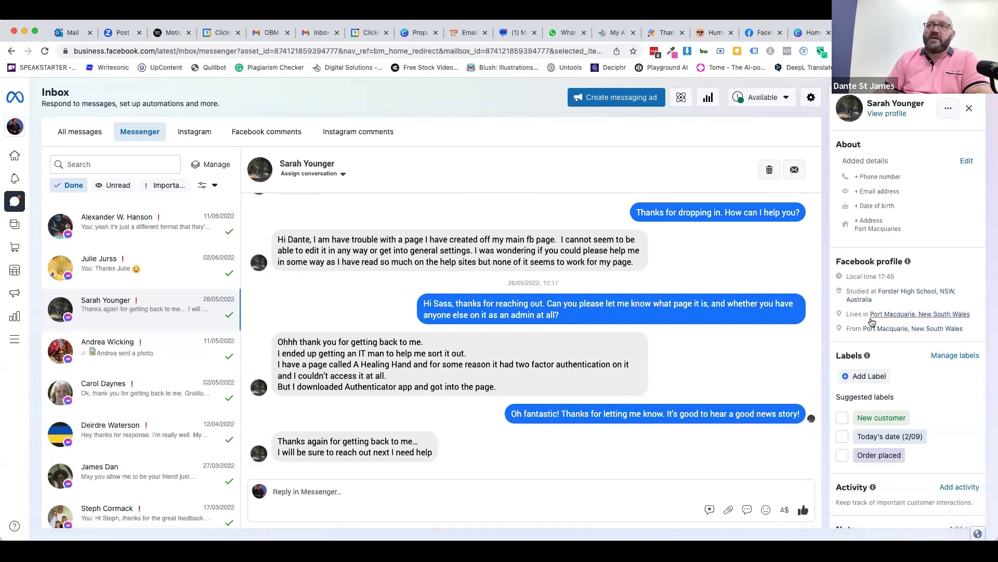
- Add a 'Follow Up' label in the contact panel and close the empty label box
scroll(869, 411, "down", 1)
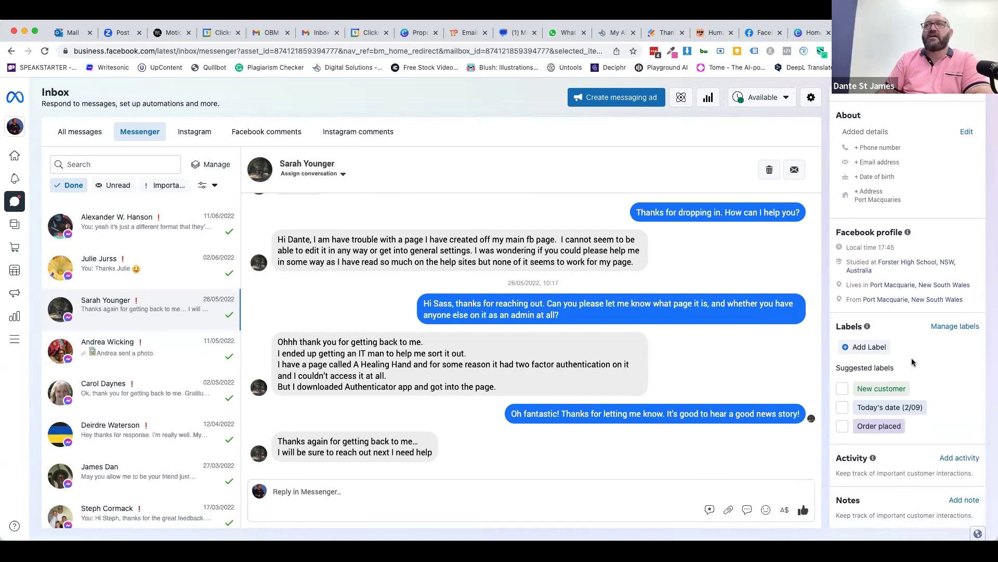
left_click(870, 347)
left_click(870, 371)
type("Follow Up")
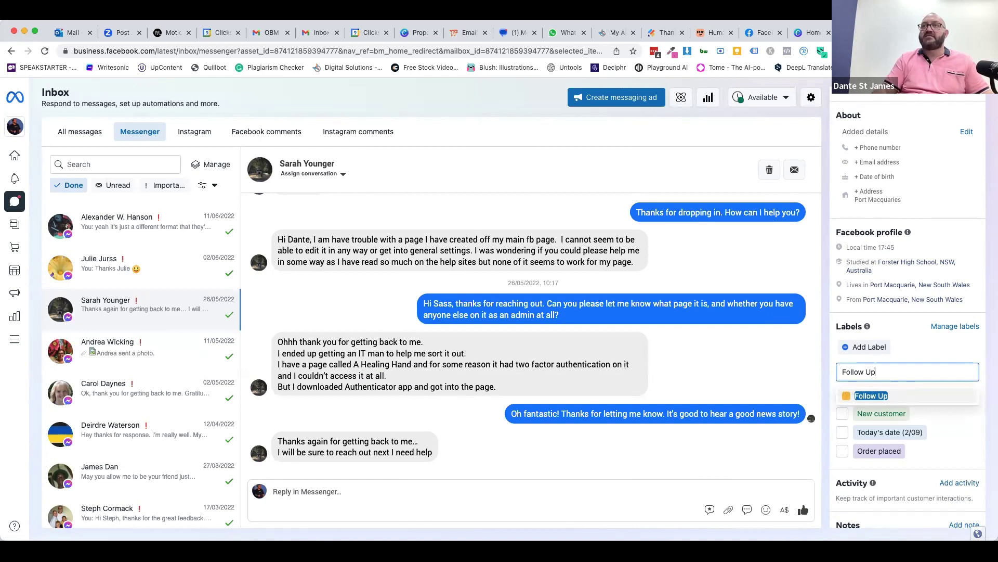
left_click(846, 394)
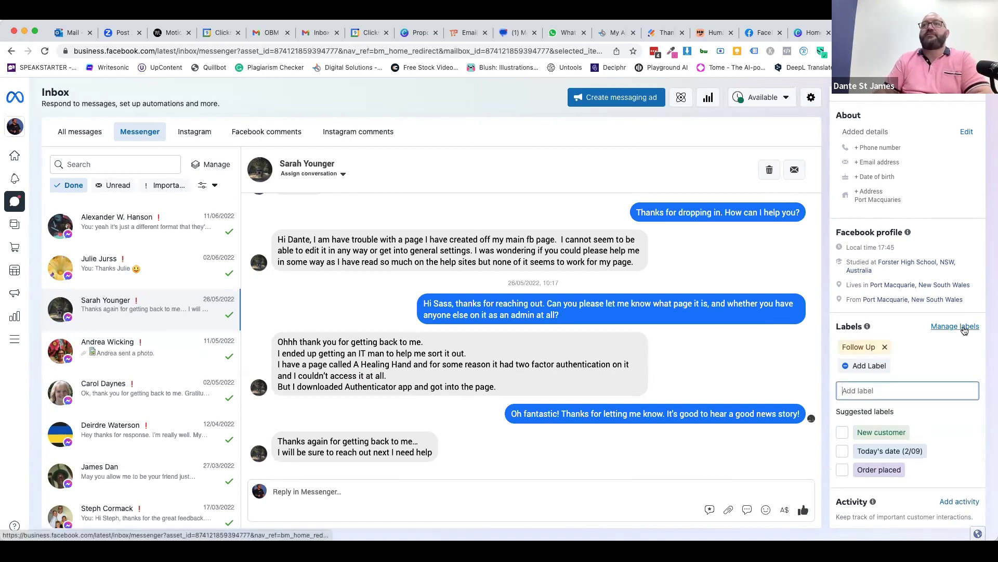
left_click(947, 363)
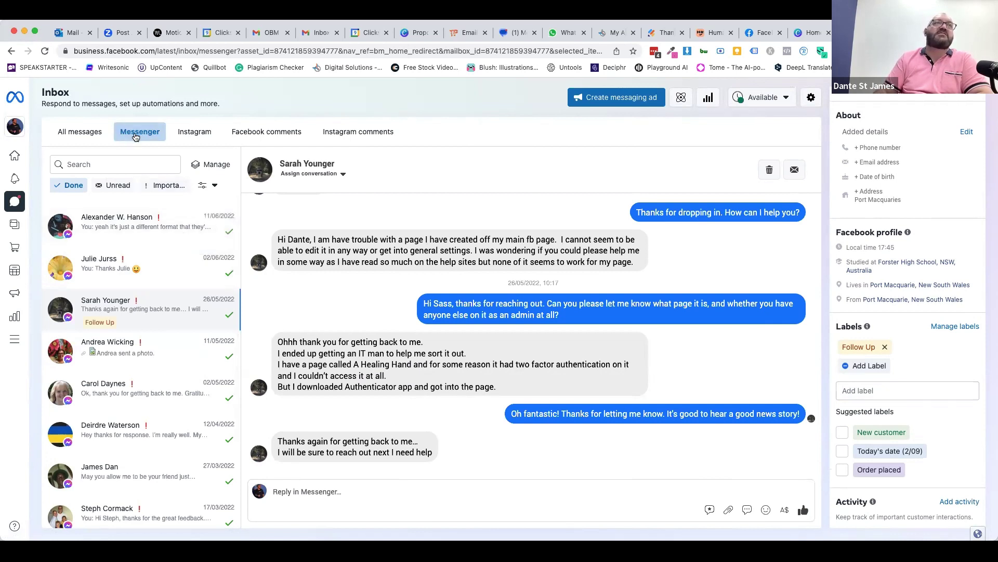
scroll(133, 221, "up", 10)
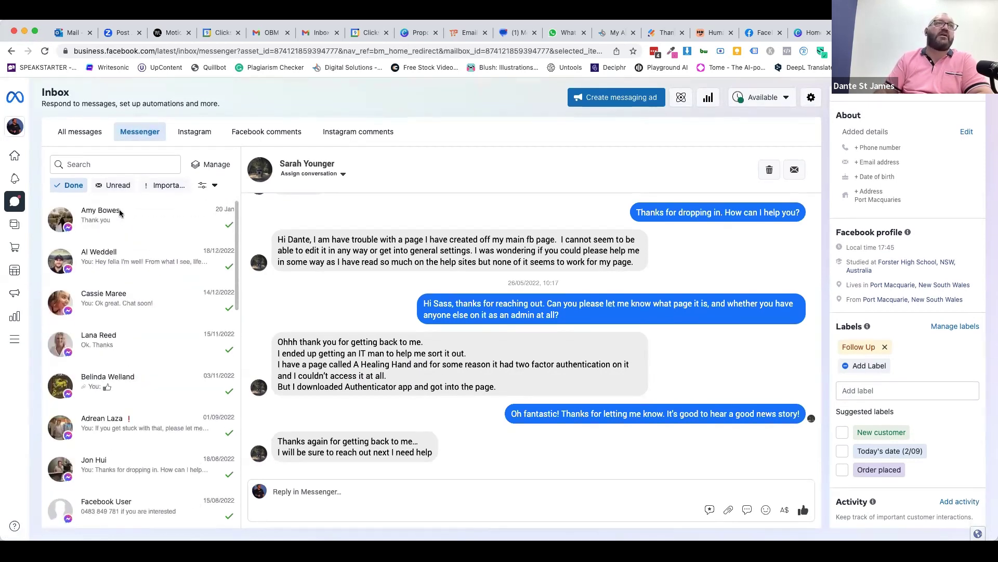
- Clear the Done filter, try the Follow up filter, then reapply Done
left_click(66, 185)
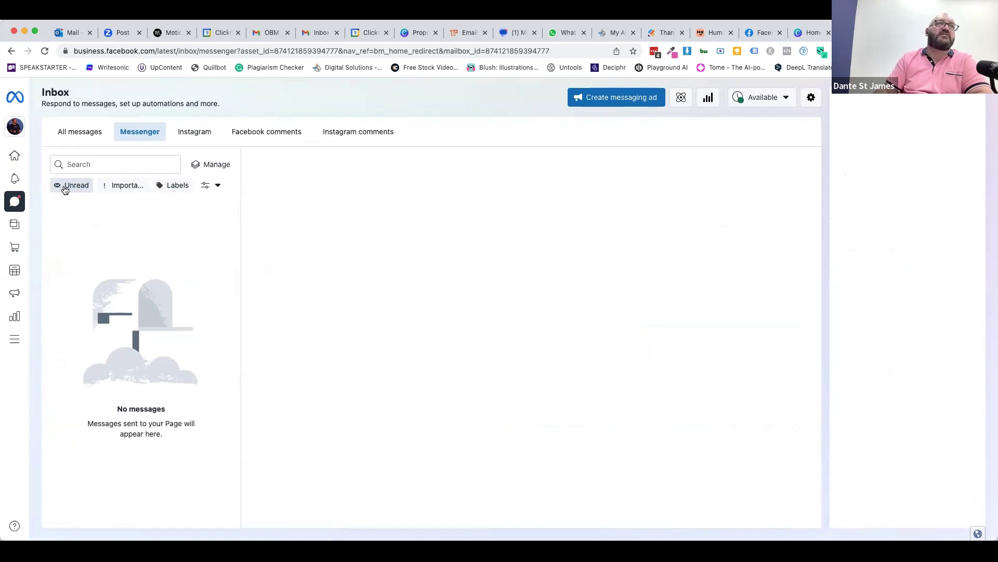
left_click(216, 188)
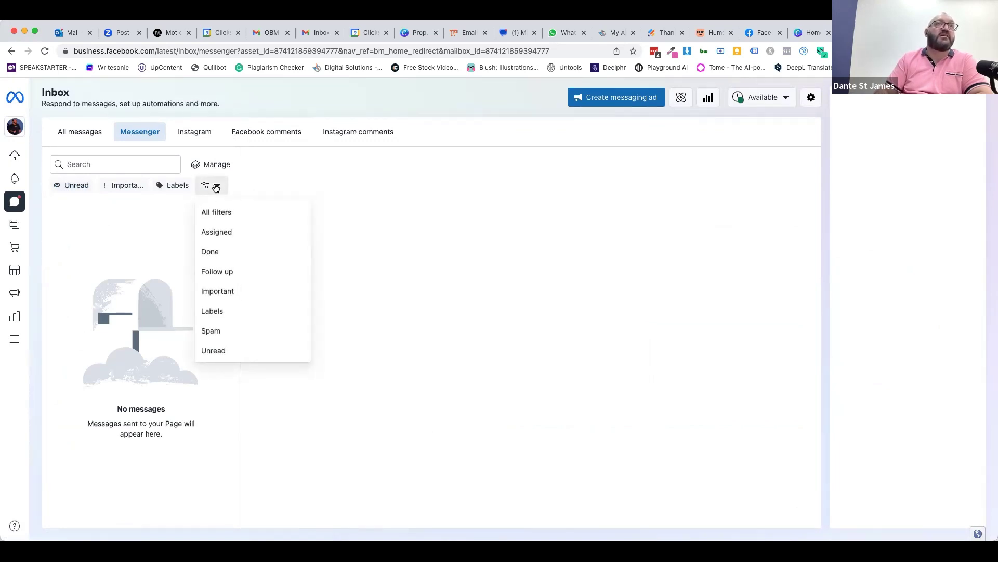
left_click(238, 274)
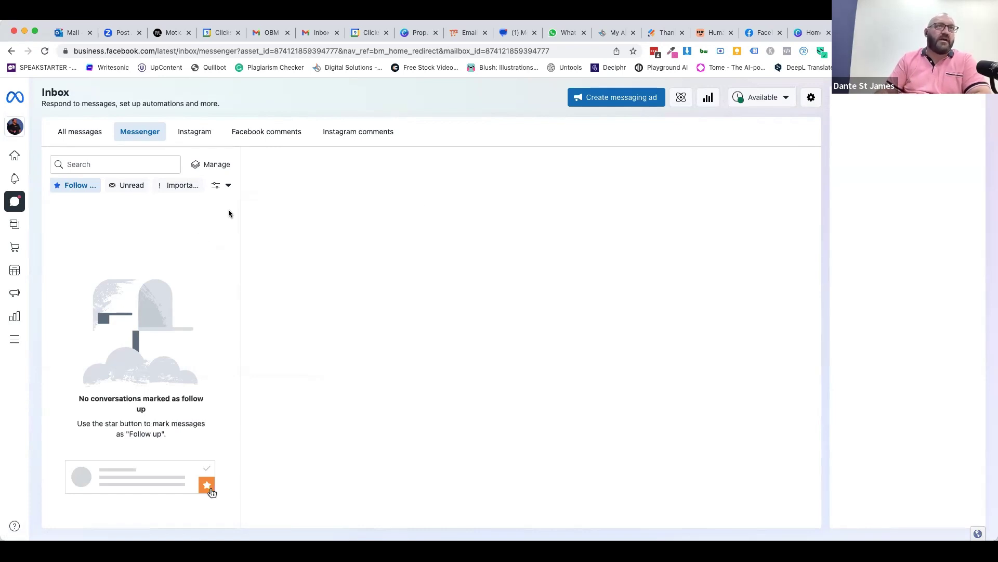
left_click(222, 188)
left_click(222, 255)
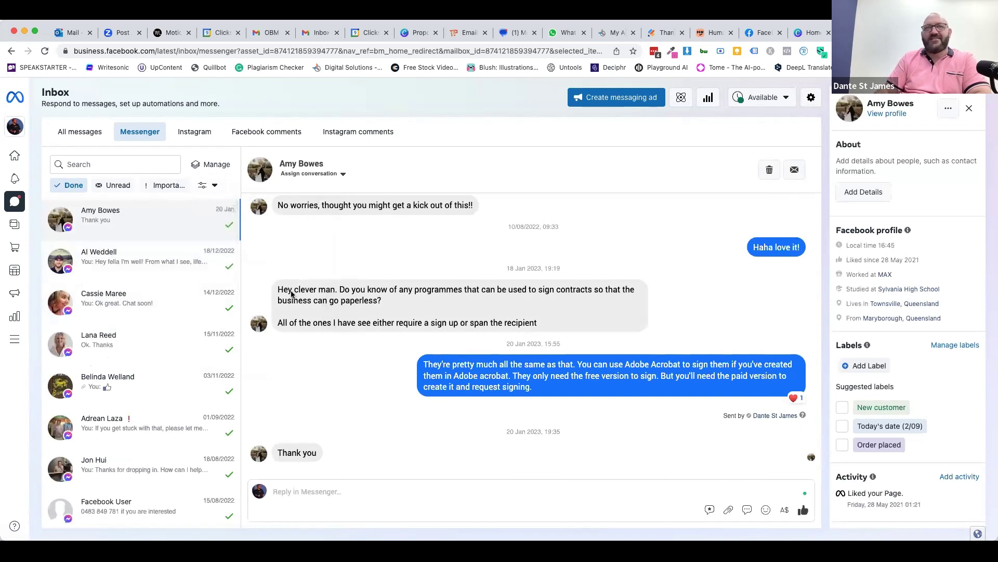
- Open the conversation tagged Follow Up, then switch the inbox to All messages
scroll(105, 477, "down", 1)
scroll(106, 477, "down", 5)
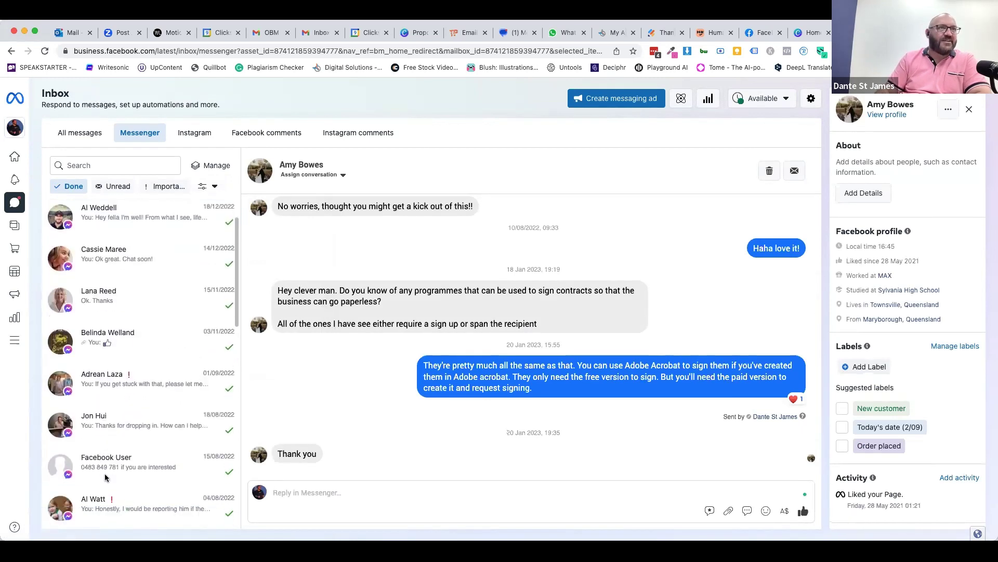
scroll(105, 477, "down", 1)
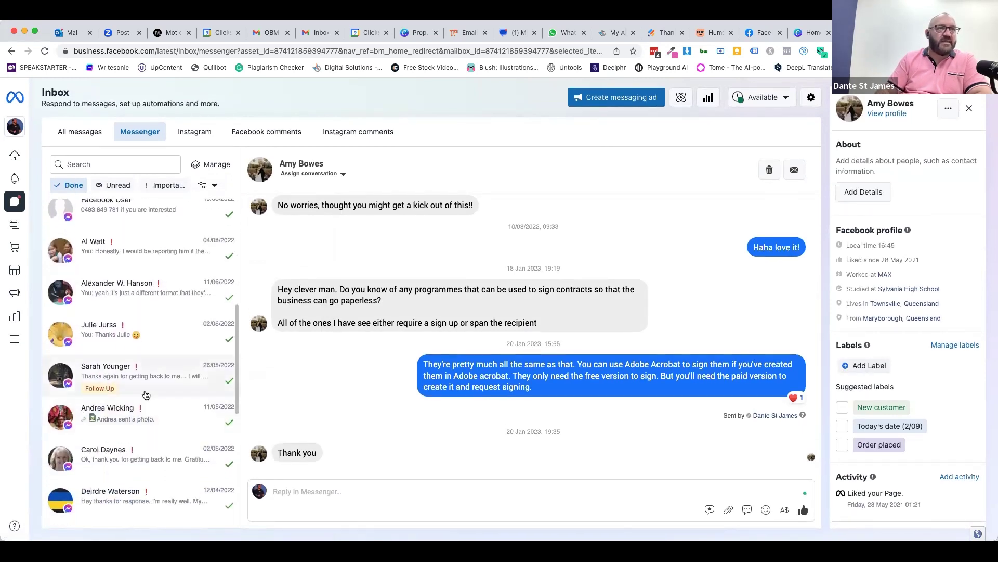
left_click(147, 388)
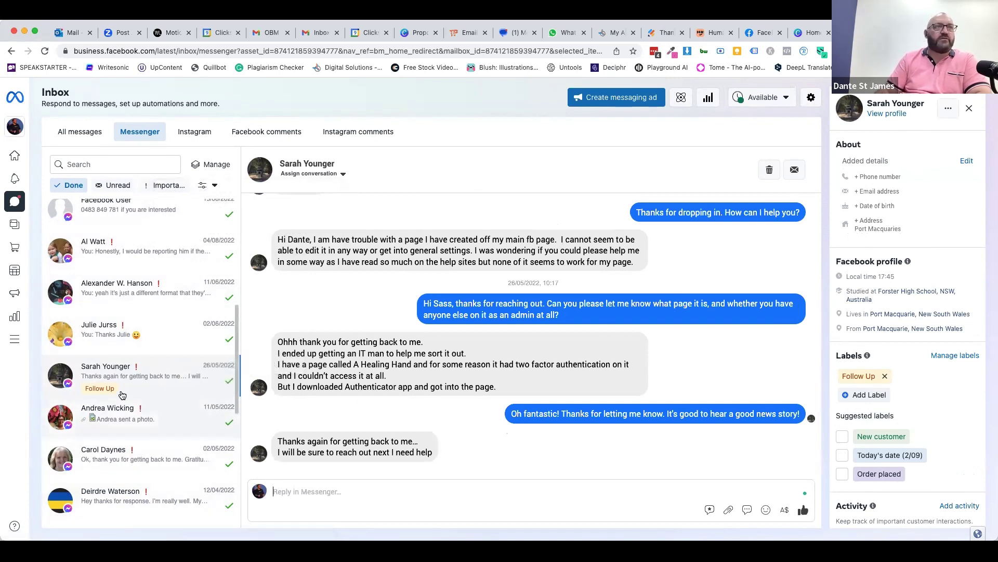
left_click(226, 384)
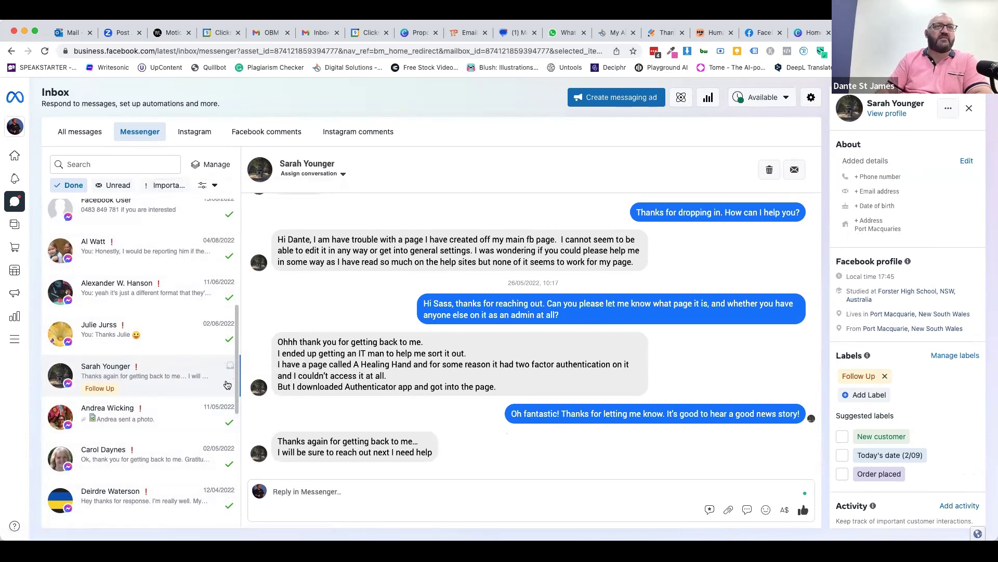
left_click(79, 136)
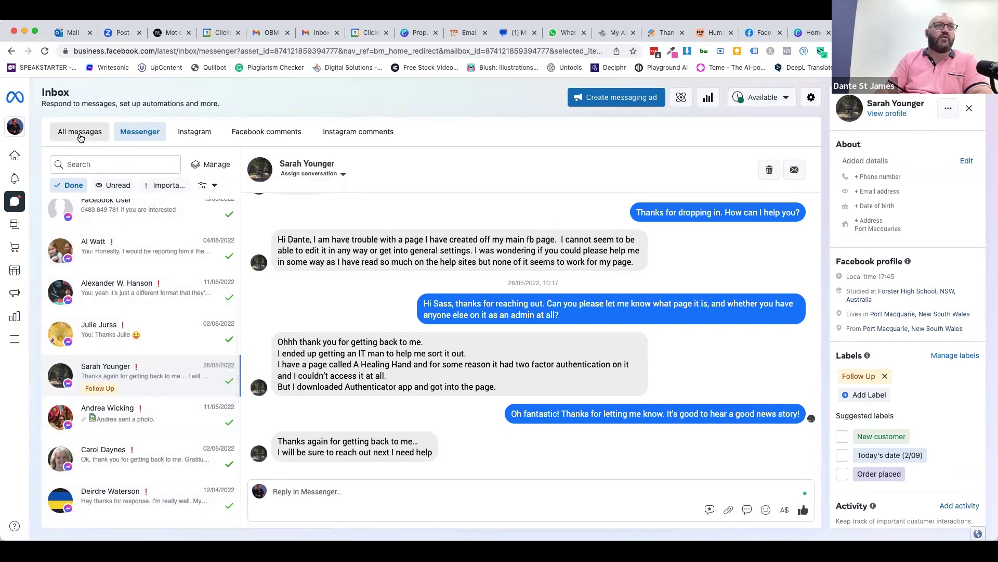
- Try the Follow up, Assigned and Done options from the filter dropdown
left_click(213, 185)
left_click(214, 269)
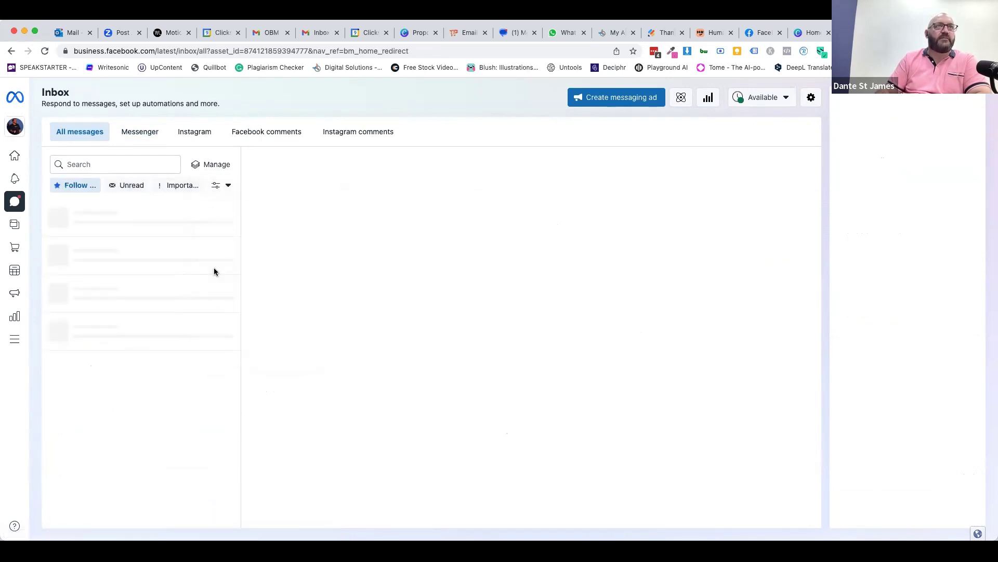
left_click(218, 189)
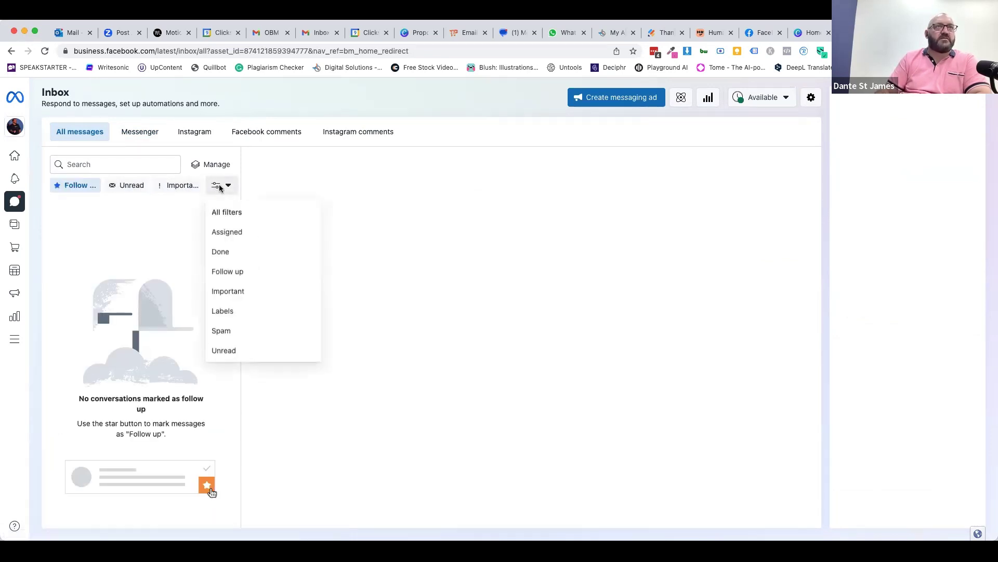
left_click(223, 234)
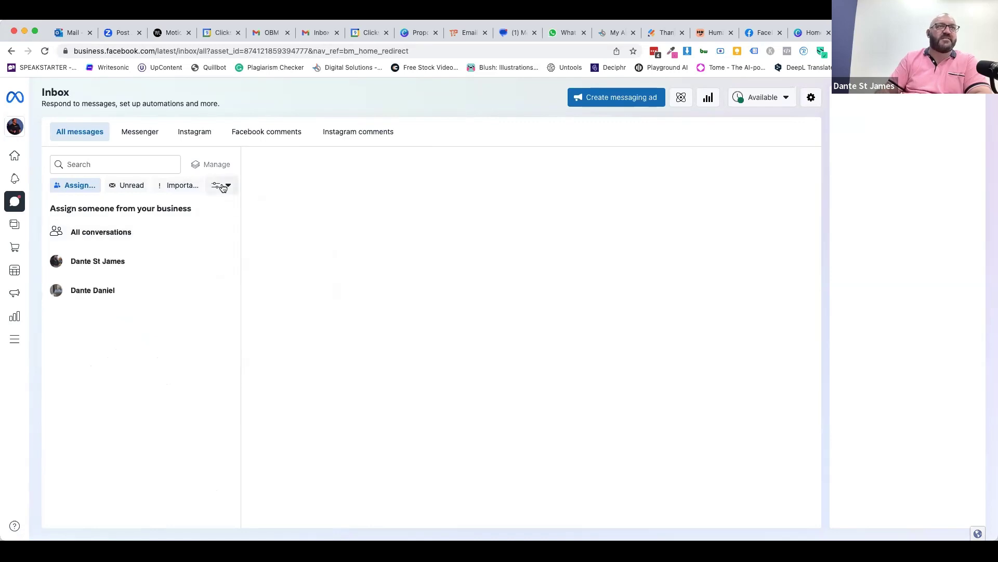
left_click(219, 186)
left_click(222, 252)
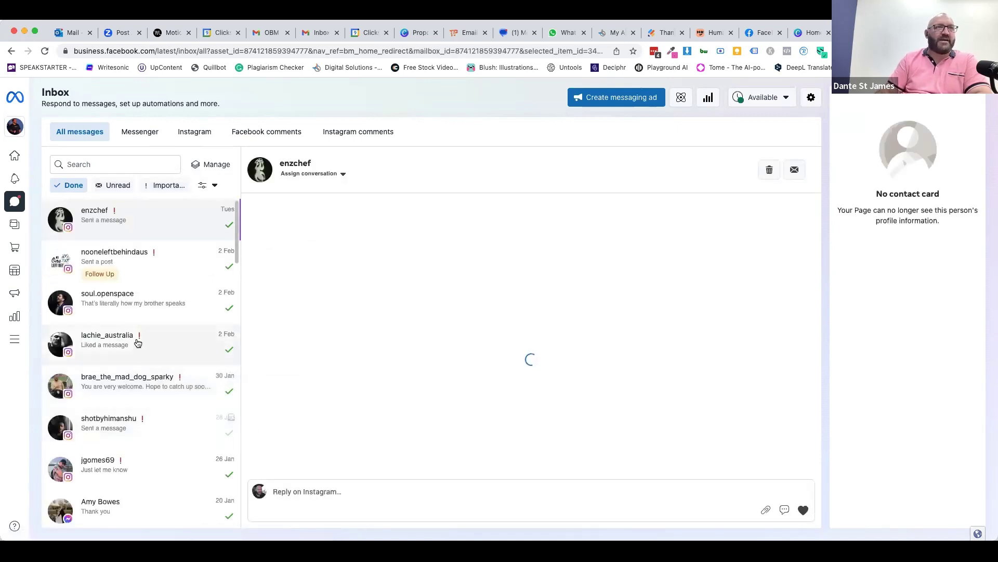
- Browse the conversation list and toggle the Unread and Important filters
scroll(135, 341, "down", 1)
scroll(146, 251, "up", 1)
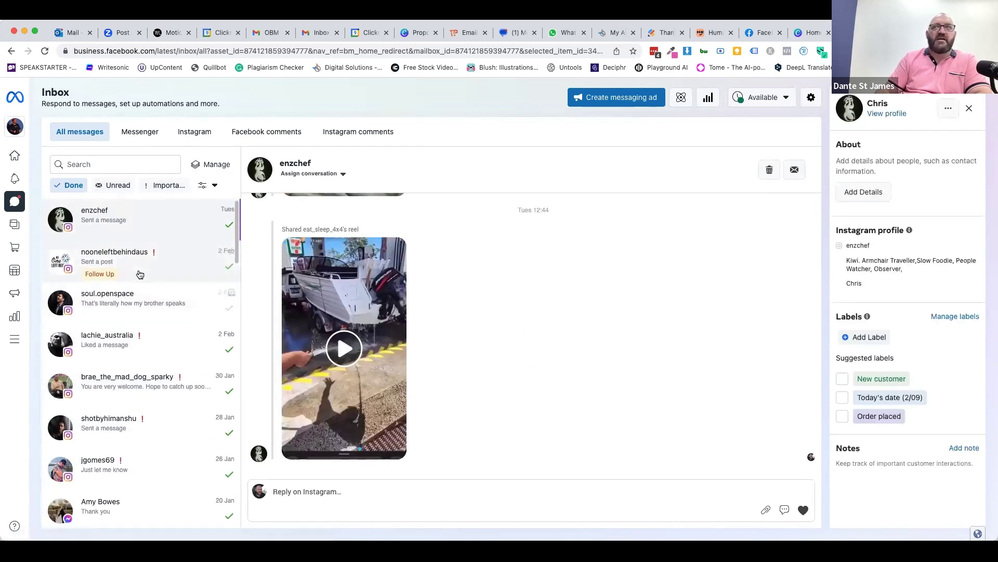
scroll(140, 276, "down", 1)
scroll(139, 274, "down", 5)
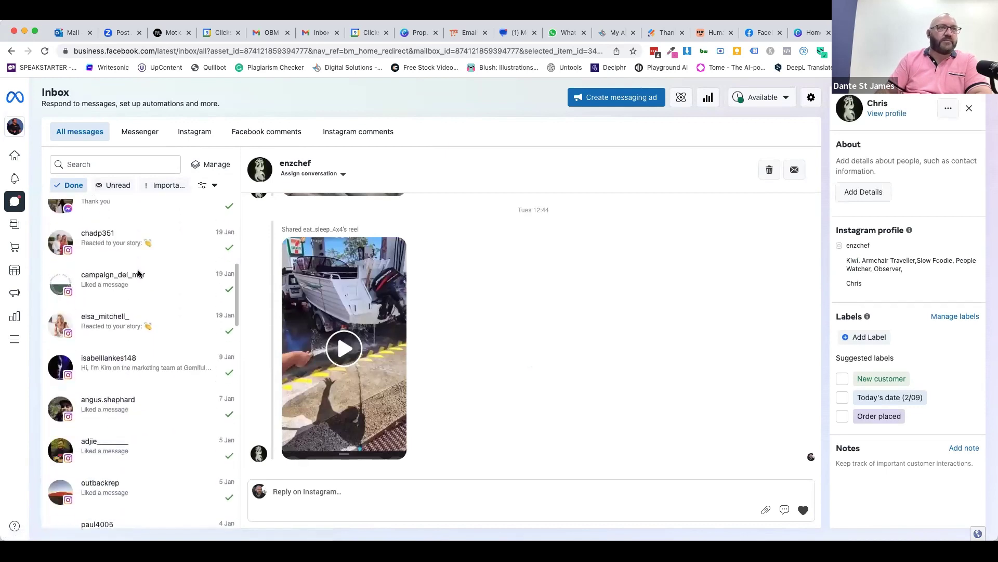
left_click(118, 189)
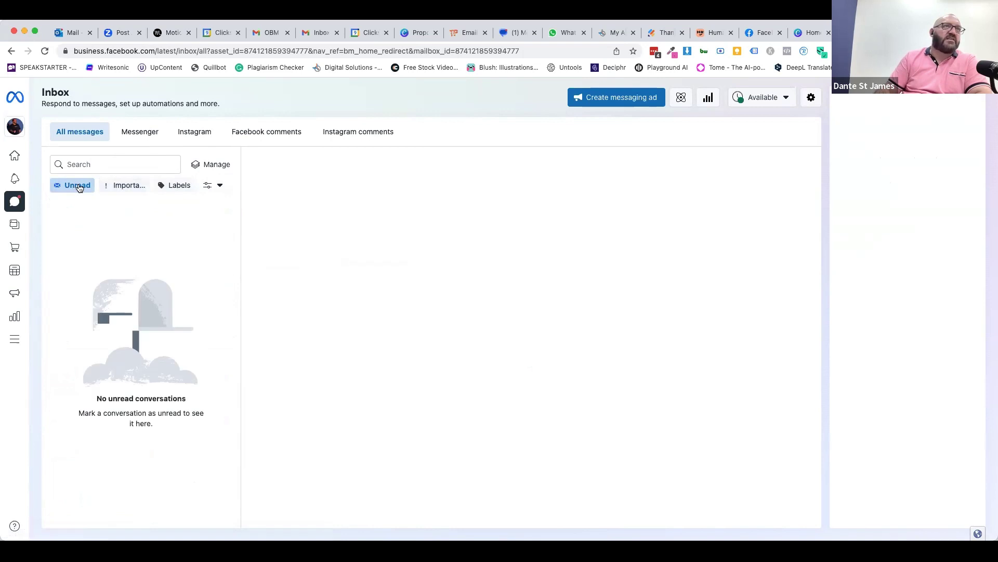
left_click(127, 185)
- Filter by the Follow Up label and open the tagged Messenger conversation
left_click(176, 188)
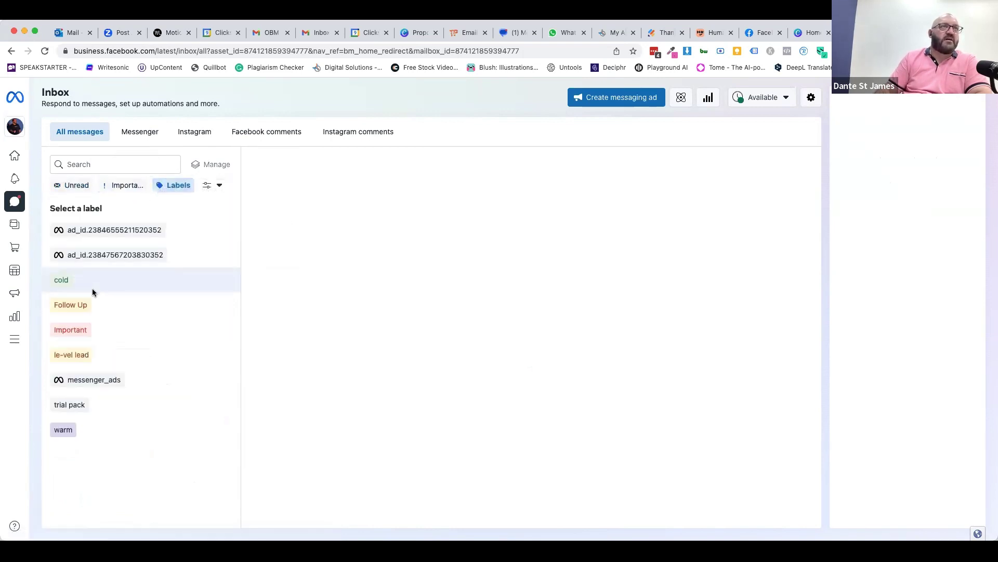
left_click(68, 306)
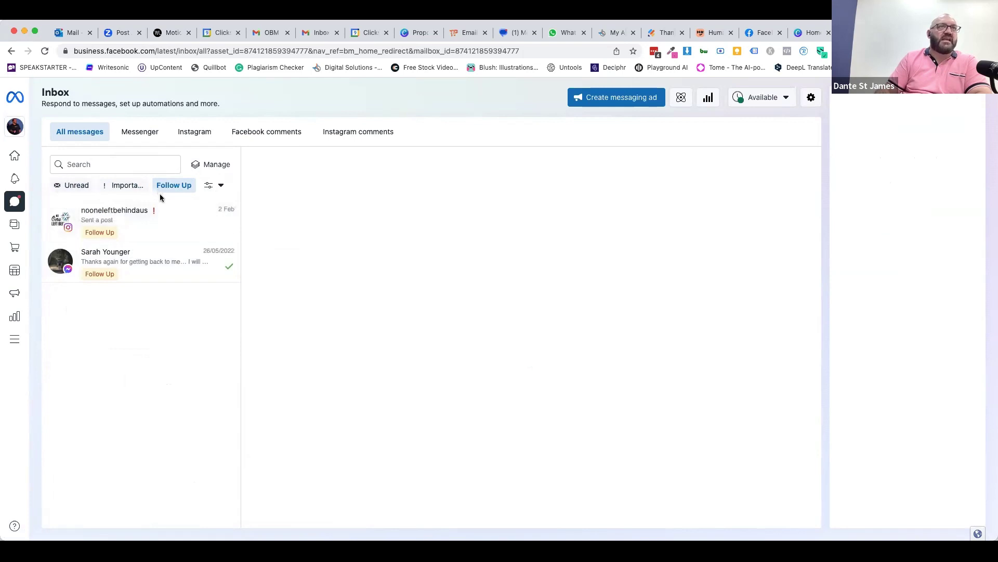
left_click(144, 264)
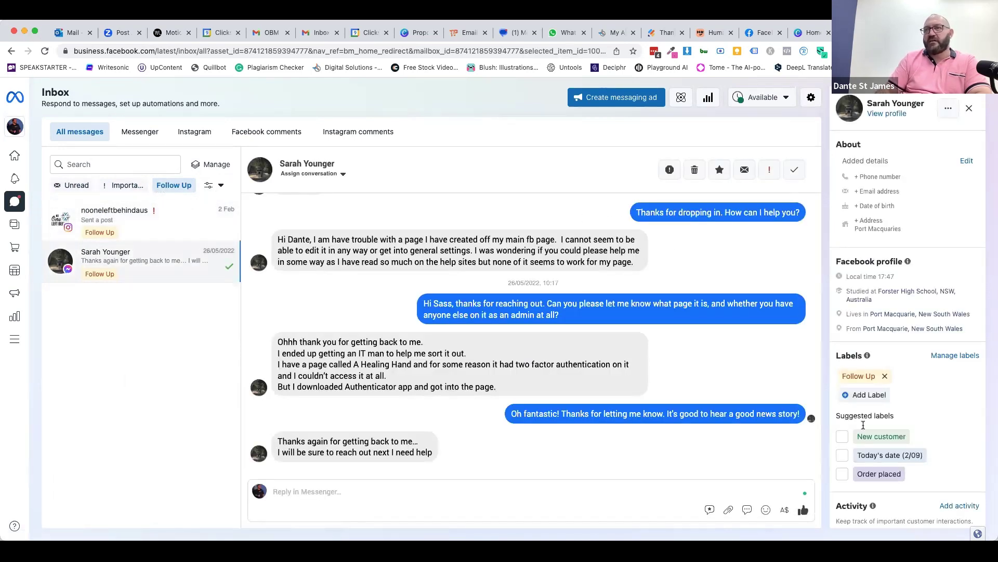
- Save the note 'This is all resolved and able to have been given a happy ending.'
scroll(887, 414, "down", 2)
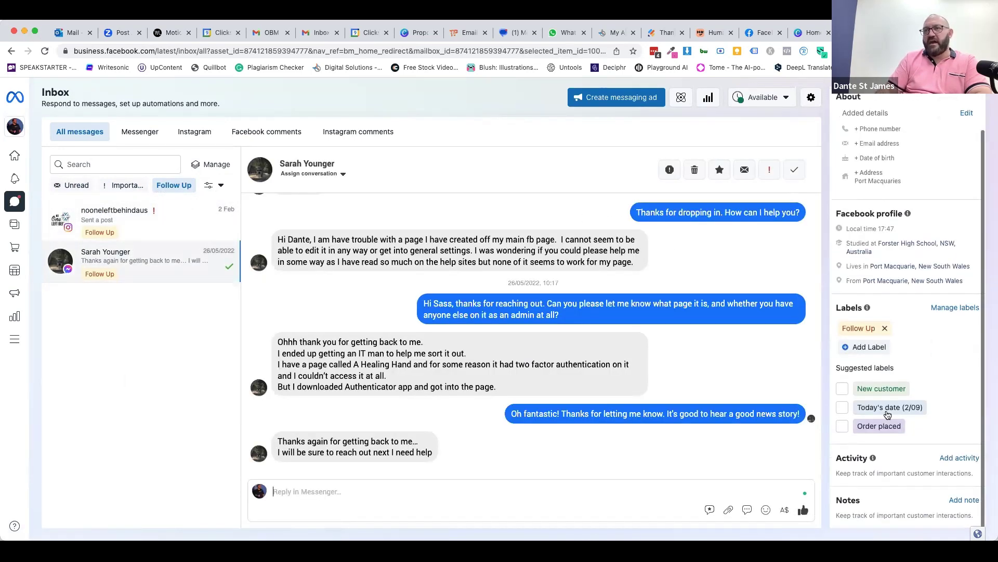
left_click(954, 502)
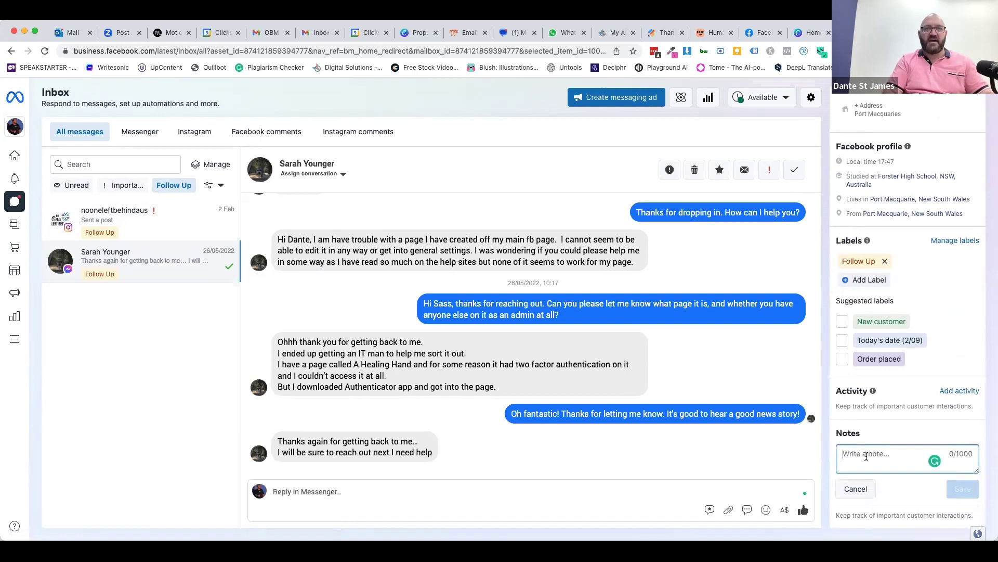
type("This ")
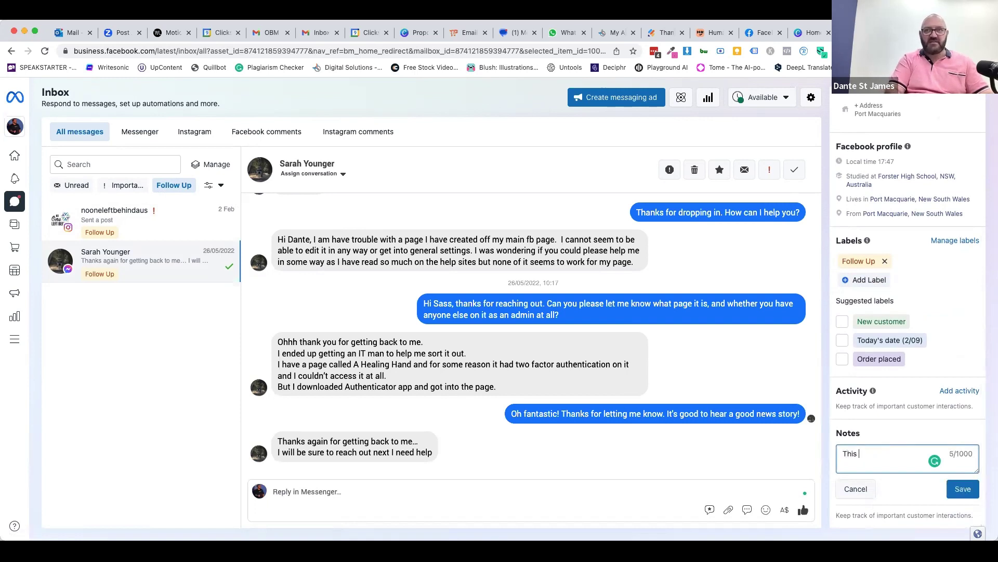
type("is all resolved")
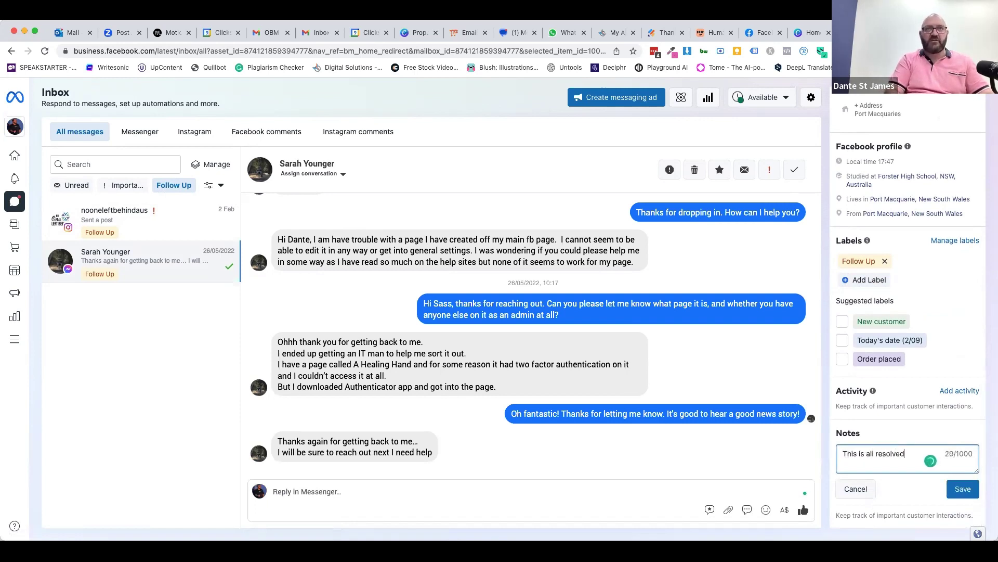
type(" and able to have b")
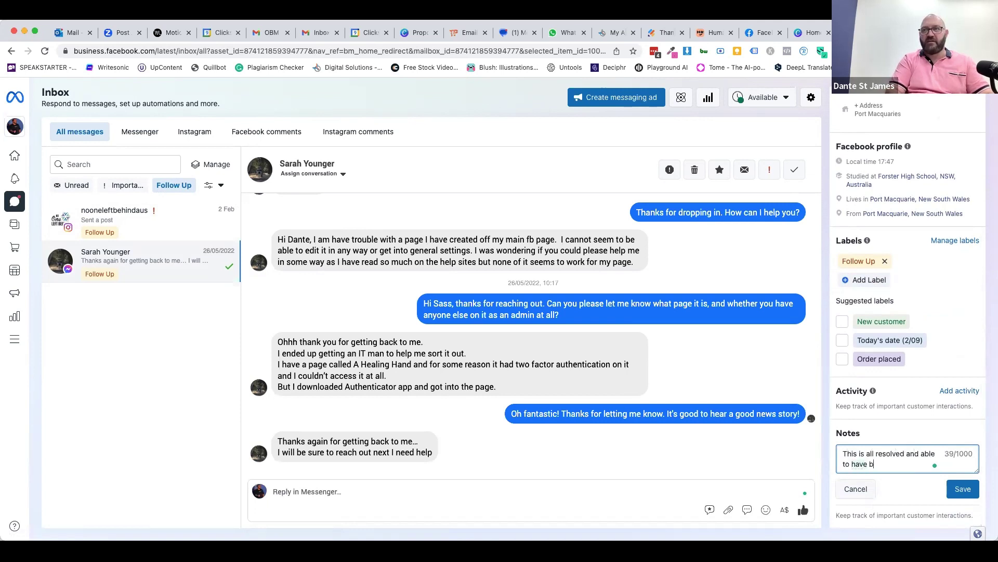
type("een given a happy ending")
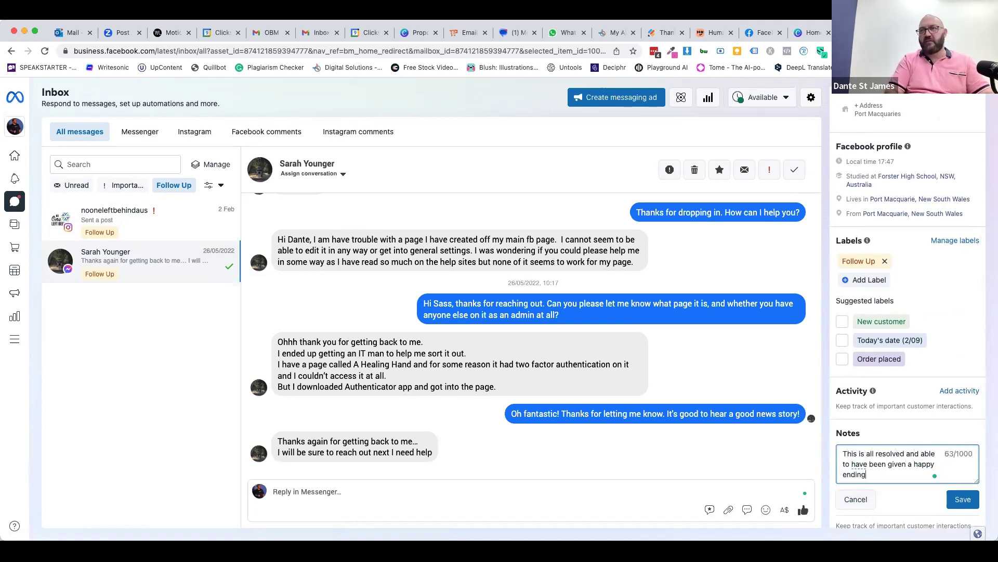
type(".")
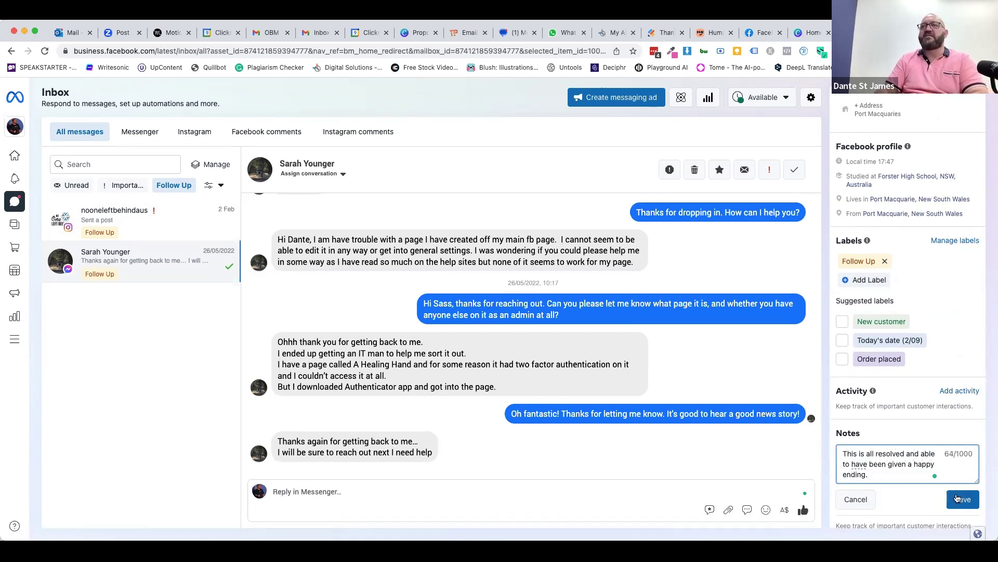
left_click(962, 499)
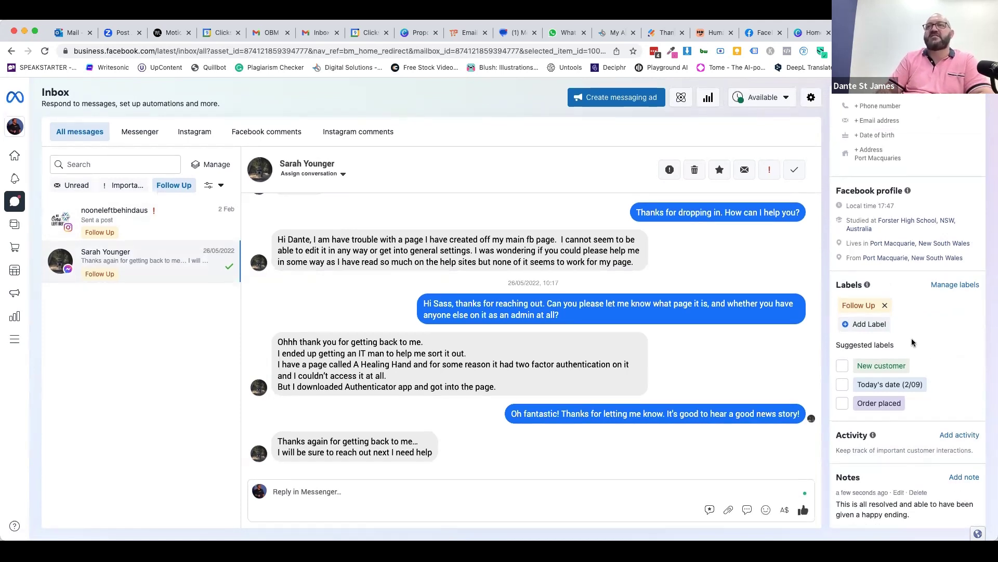
- Remove the Follow Up label from the current and nooneleftbehindaus conversations
left_click(885, 306)
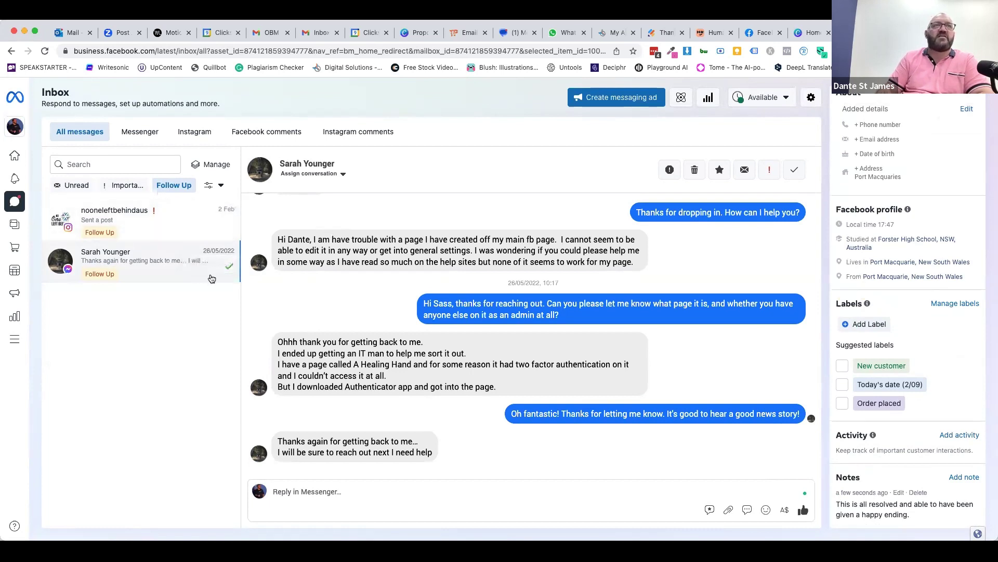
left_click(227, 271)
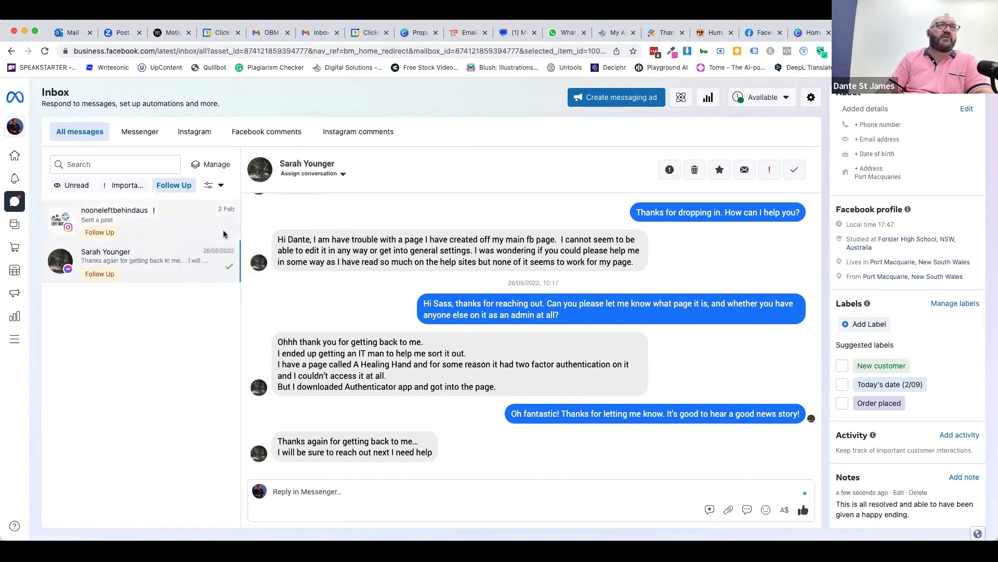
left_click(164, 232)
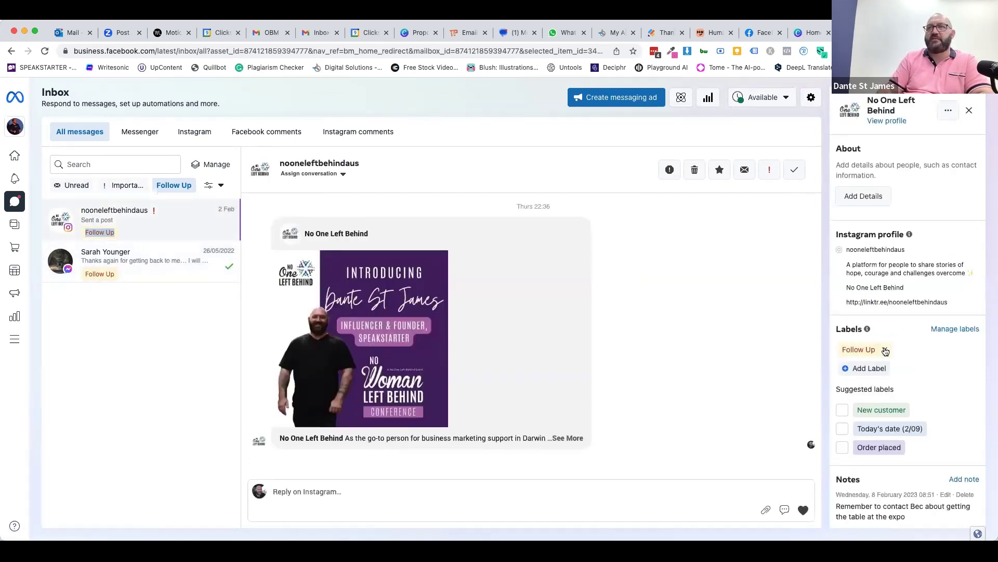
left_click(885, 351)
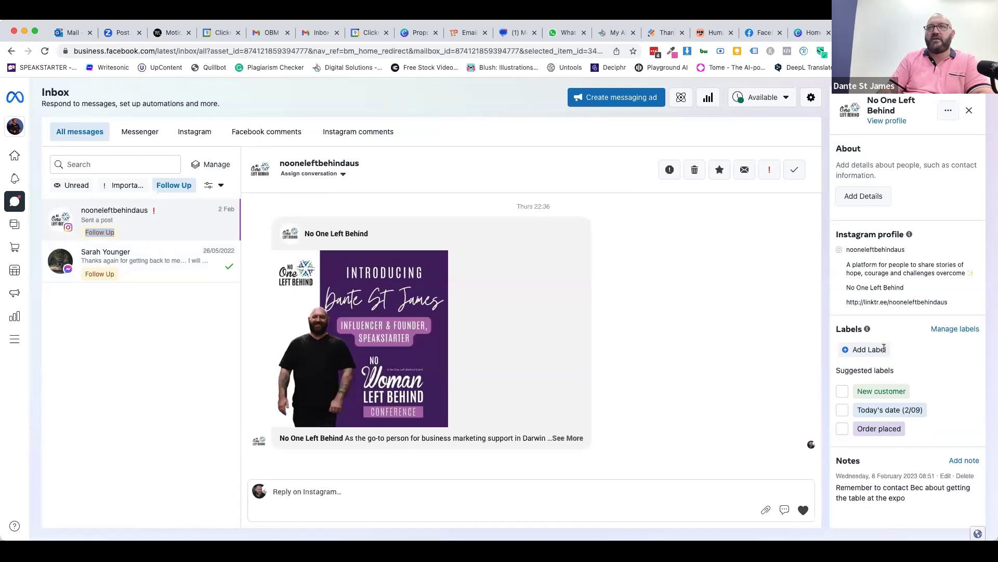
- Check the Unread and Follow Up label filters show nothing, then clear them
left_click(72, 185)
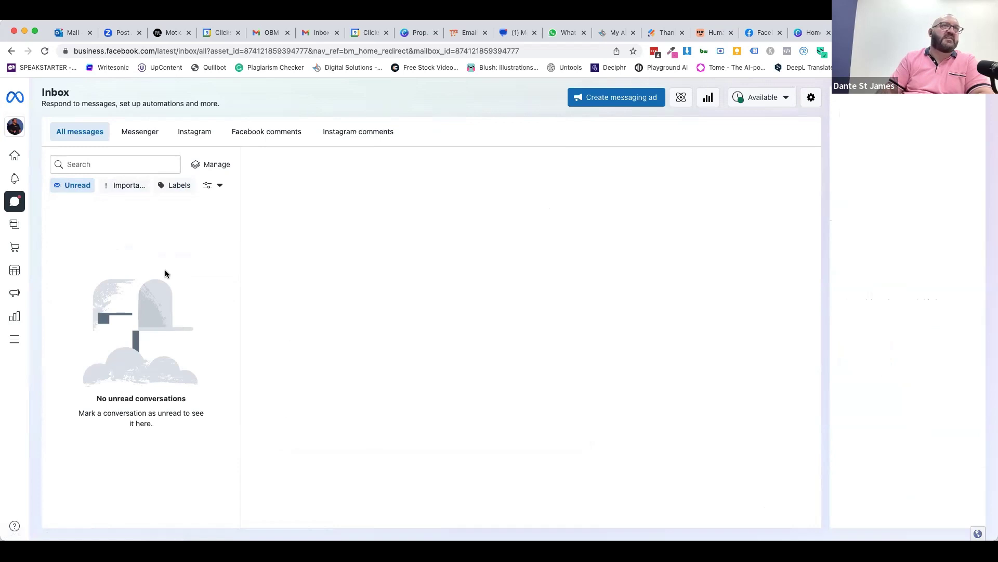
left_click(178, 185)
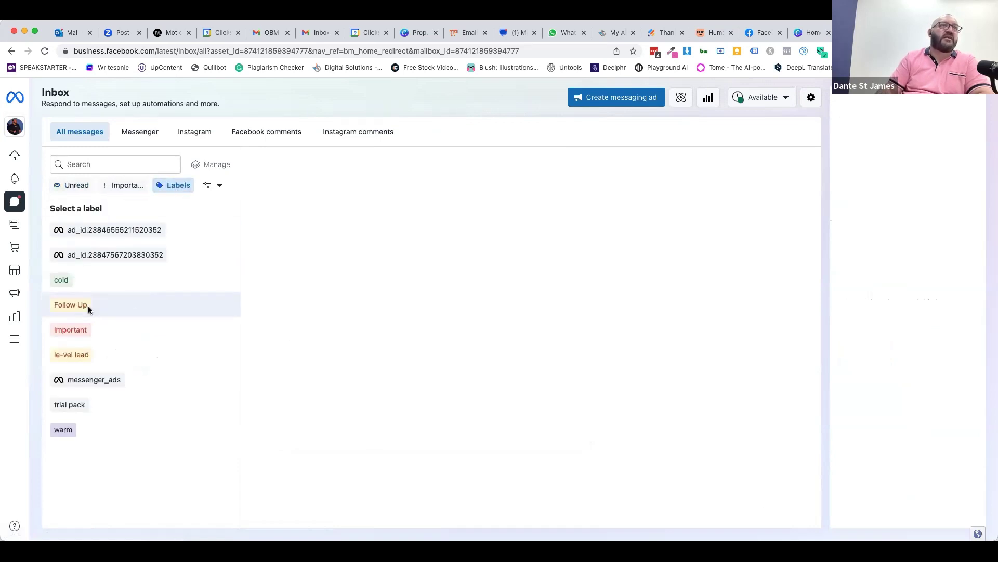
left_click(78, 304)
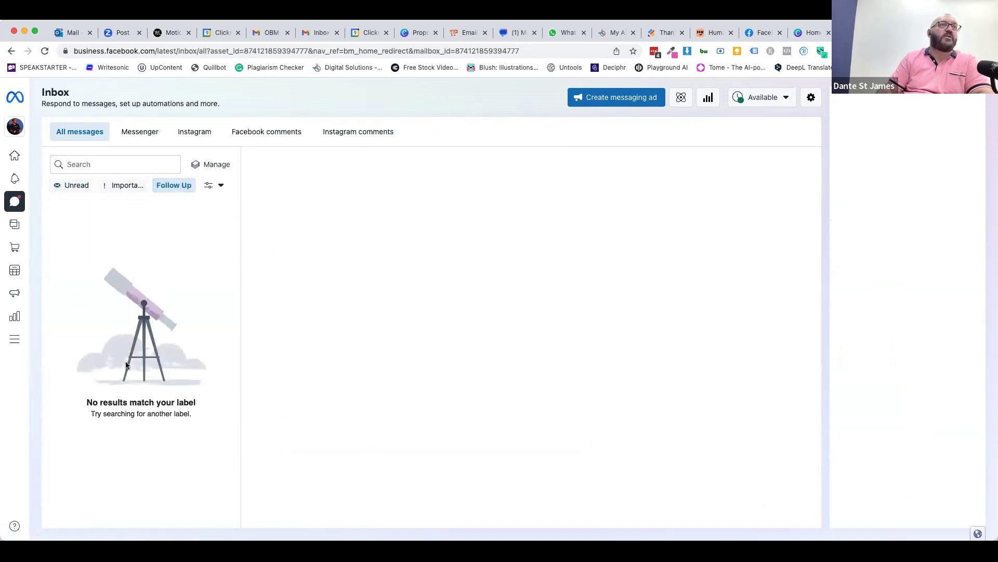
left_click(177, 186)
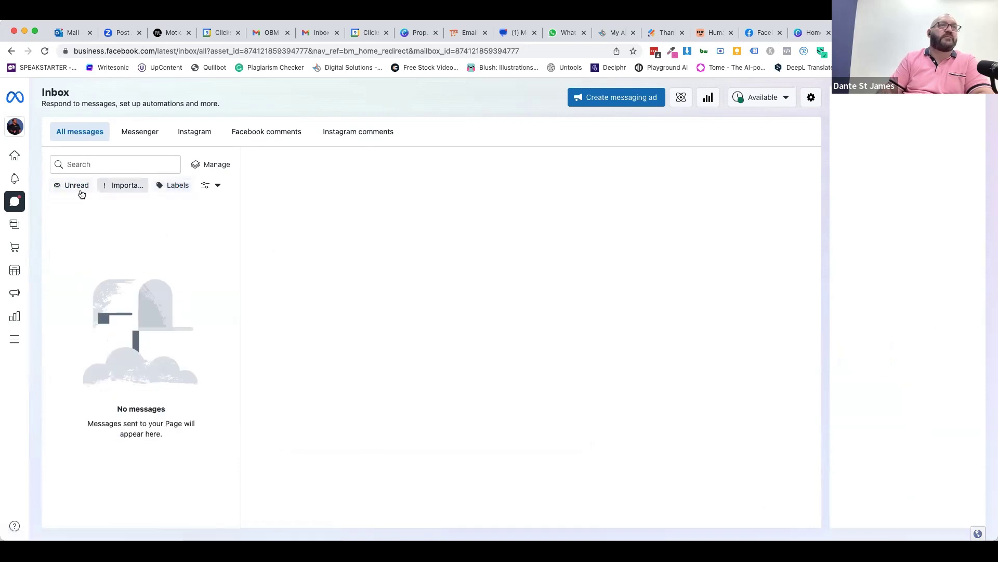
left_click(211, 186)
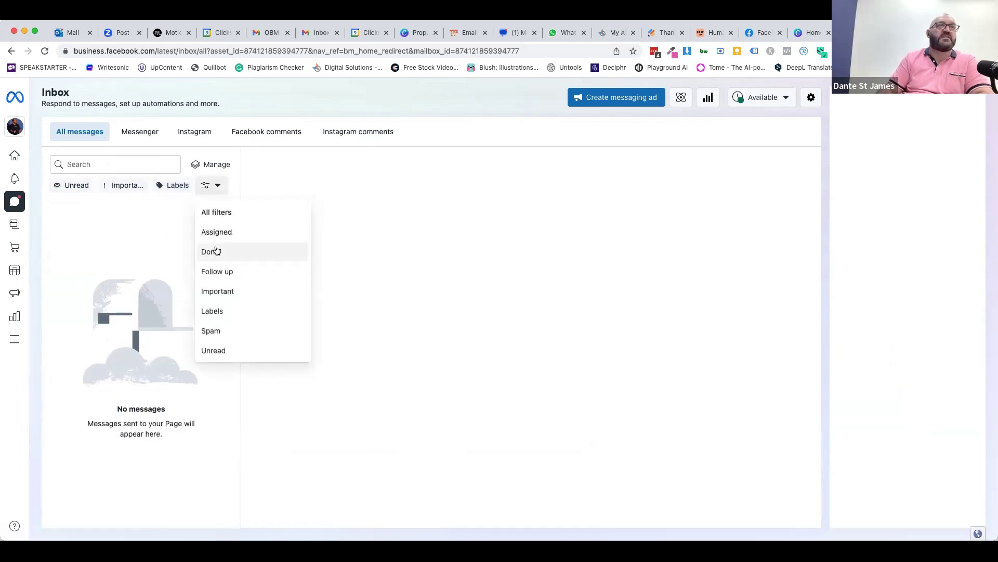
- Filter the All messages inbox to Done conversations
left_click(215, 249)
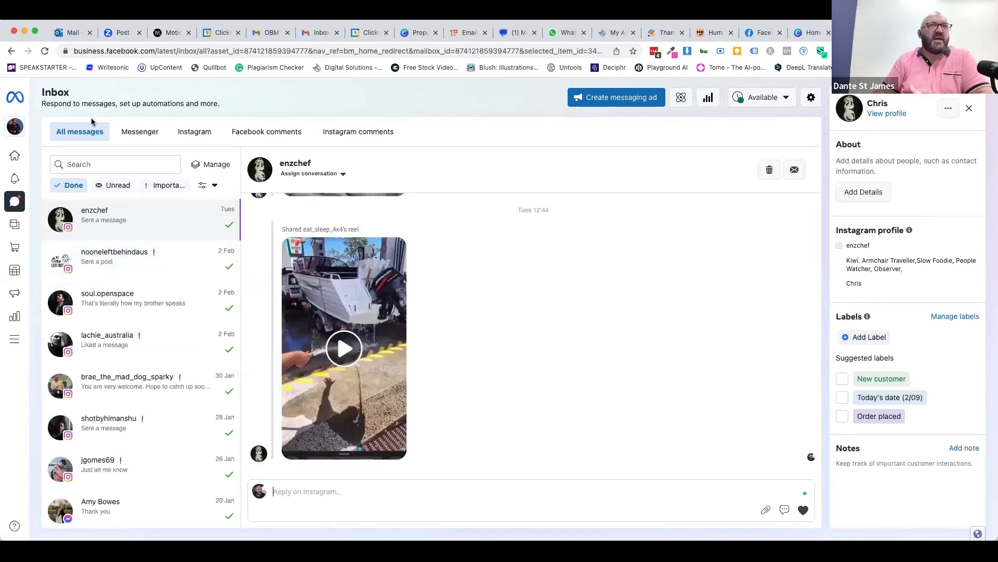
mouse_move(18, 165)
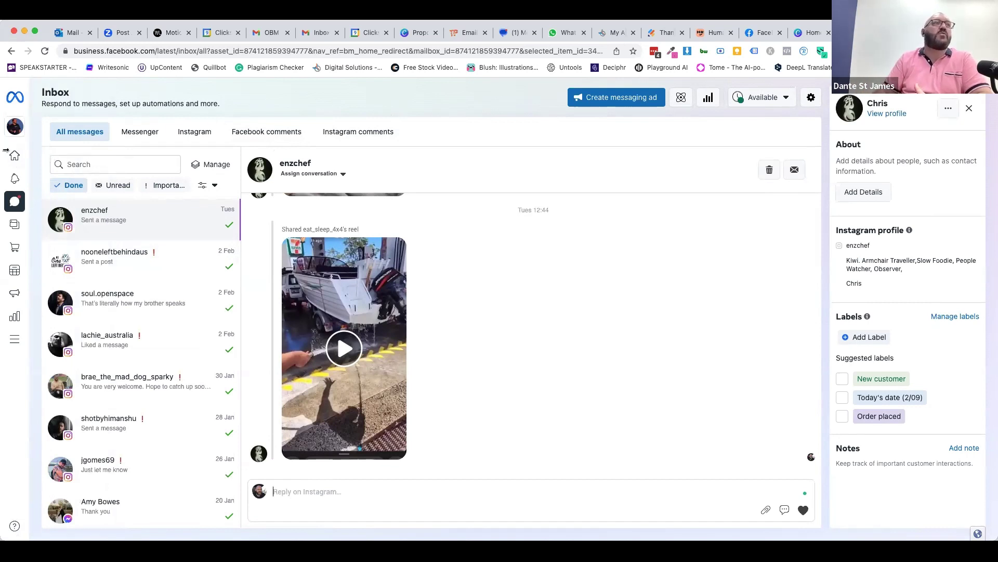
mouse_move(10, 225)
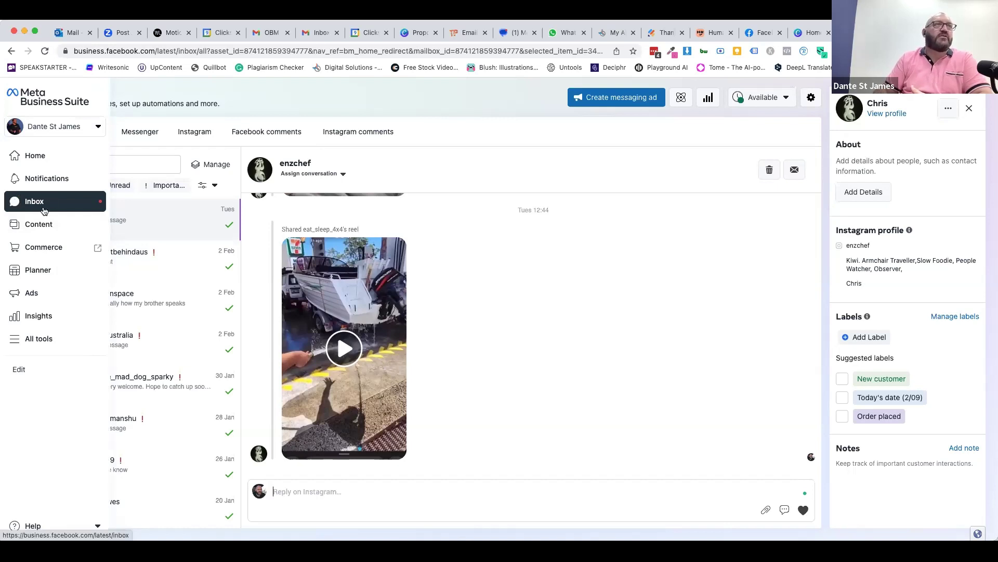
- Open the Content page's Published posts and reels list from the left navigation
left_click(39, 224)
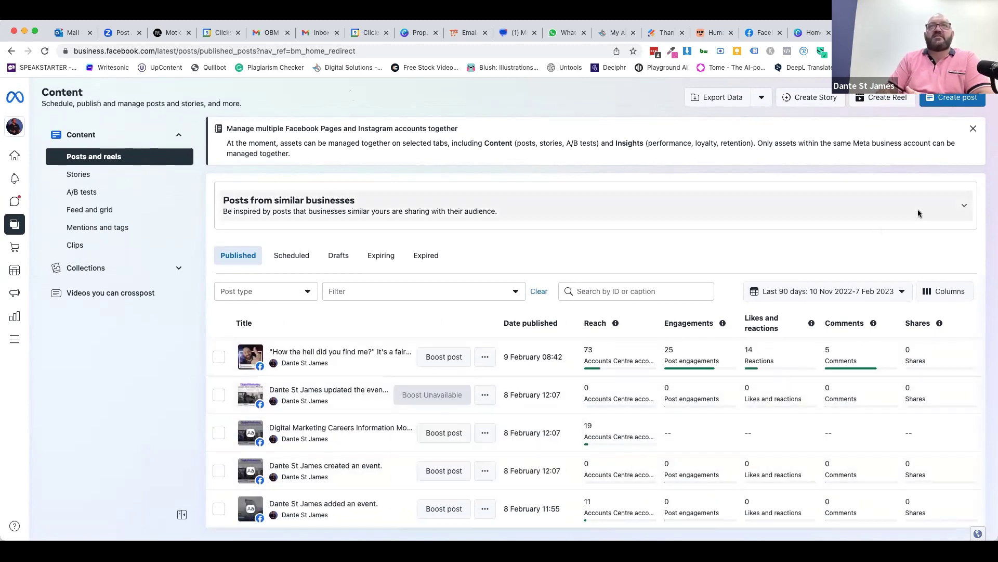
- Close the 'Manage multiple Facebook Pages and Instagram accounts together' banner
left_click(974, 129)
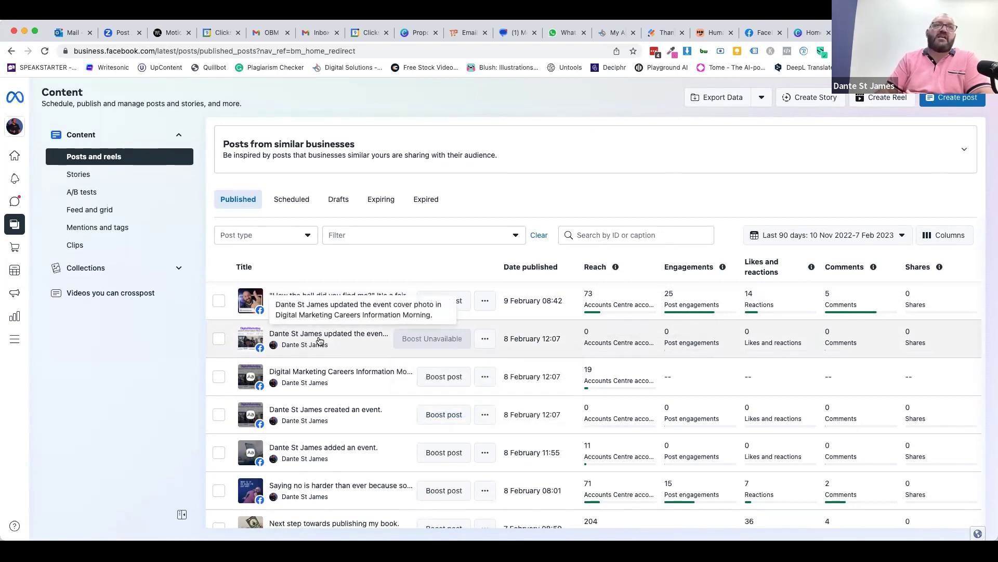
mouse_move(431, 339)
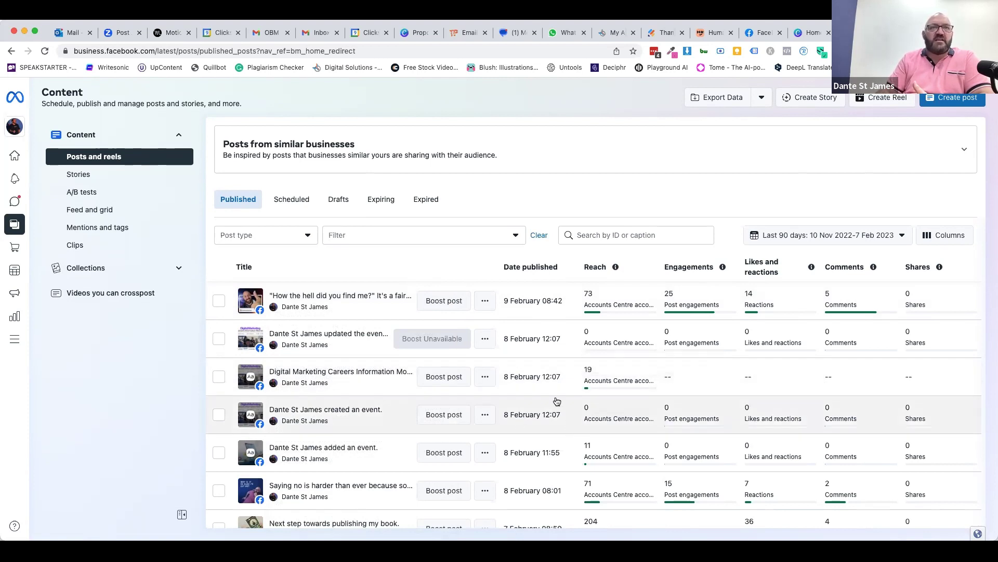
scroll(624, 419, "down", 3)
scroll(624, 420, "down", 1)
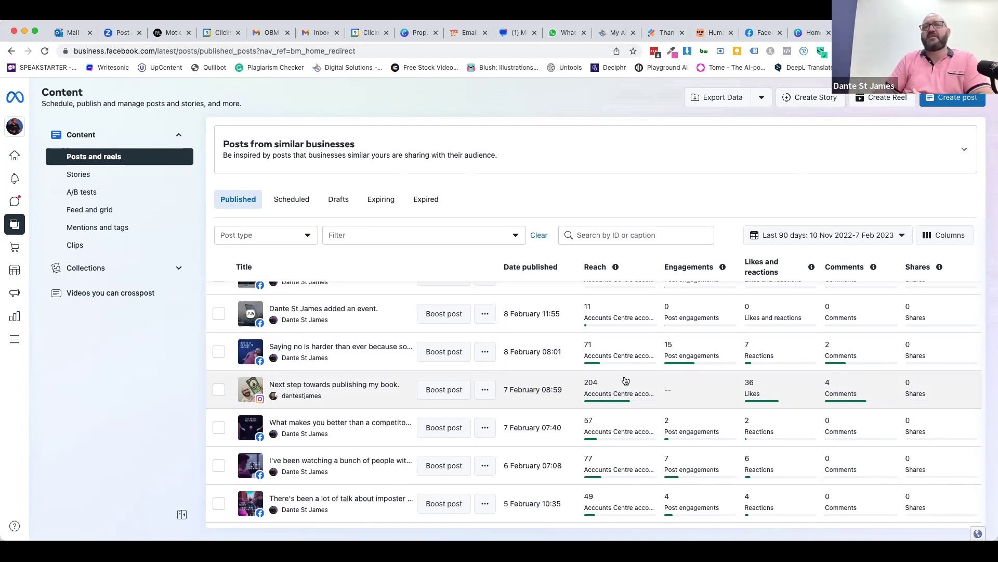
scroll(634, 442, "down", 3)
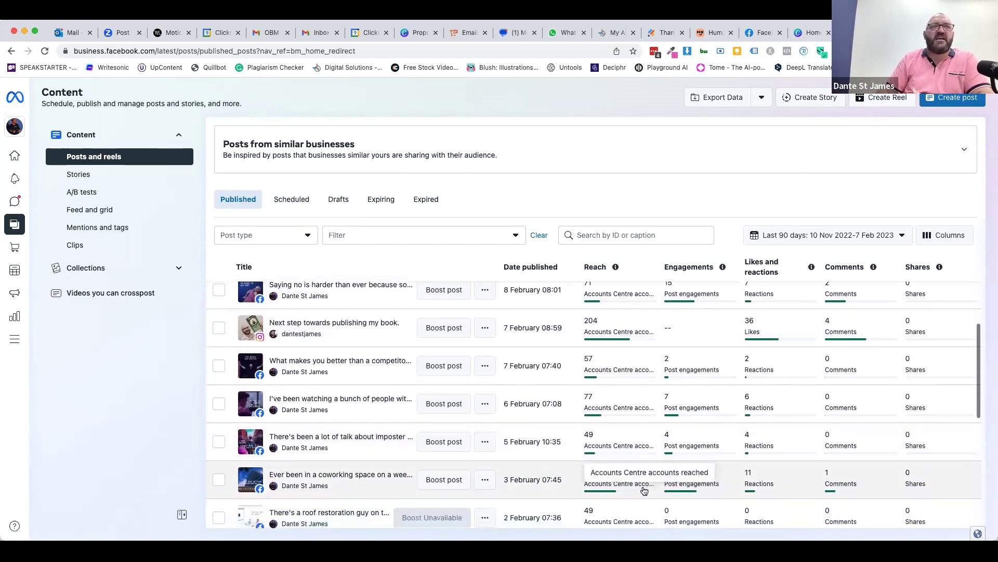
scroll(643, 490, "down", 2)
scroll(832, 406, "down", 2)
scroll(915, 423, "down", 2)
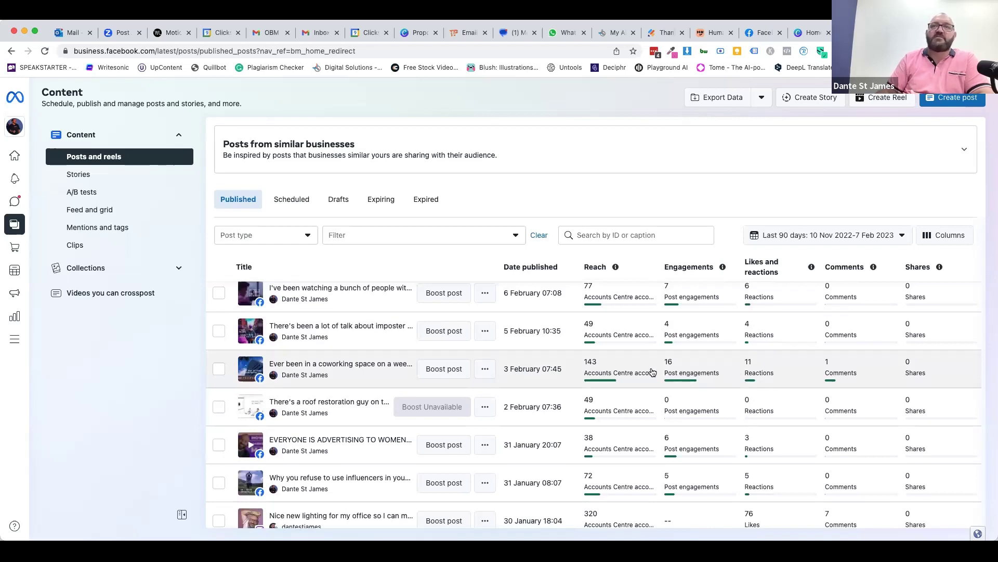
mouse_move(260, 376)
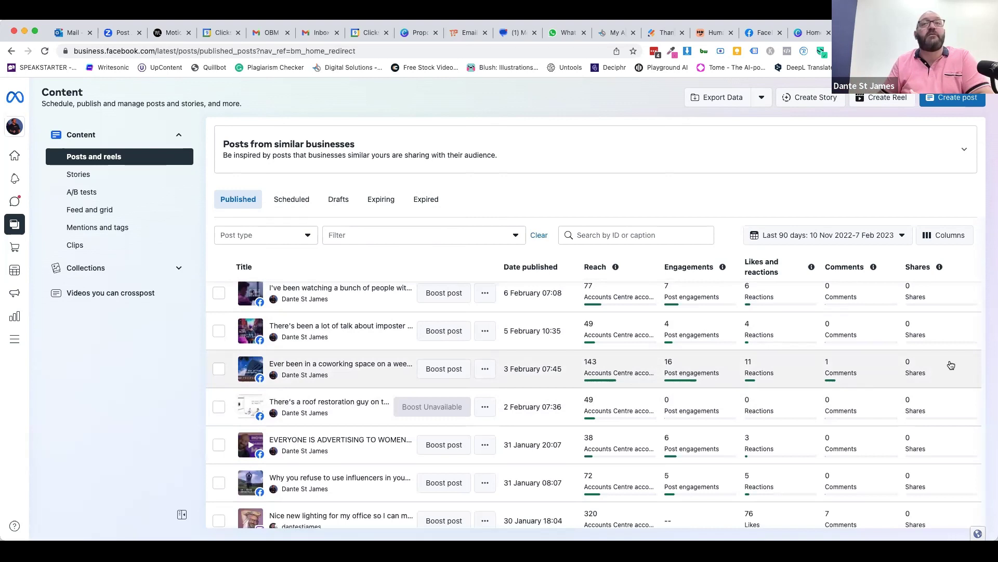
scroll(915, 414, "down", 3)
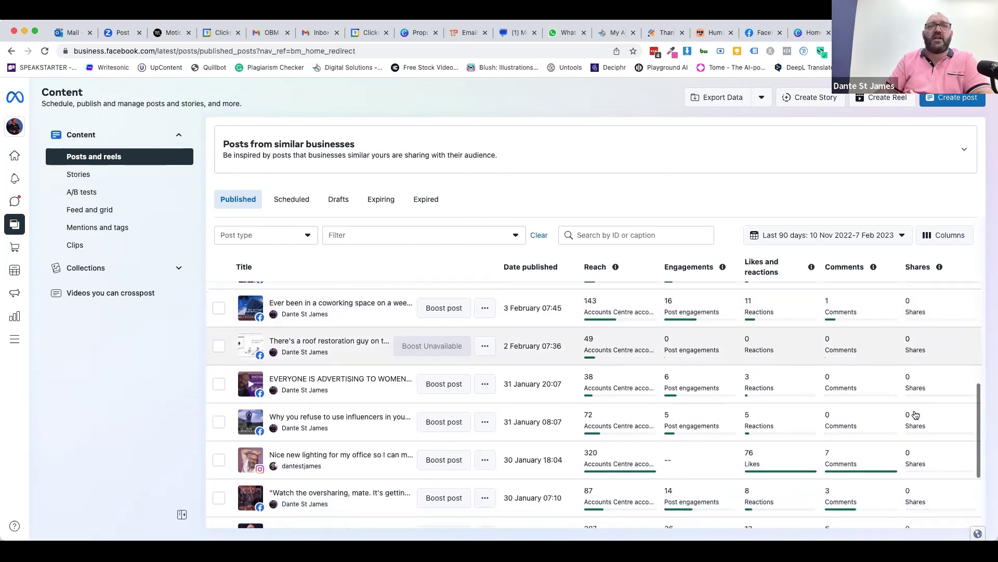
scroll(663, 457, "down", 1)
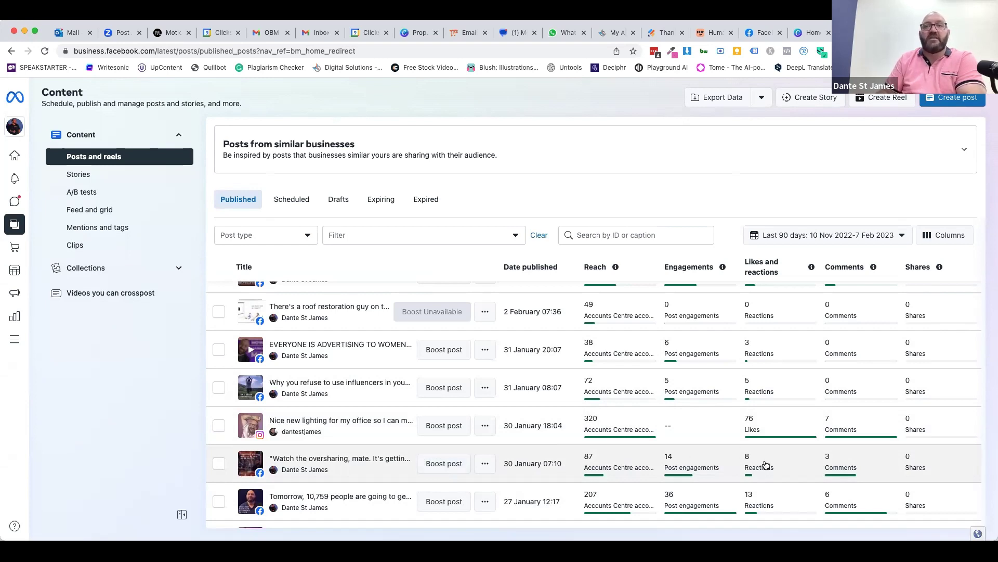
scroll(764, 464, "down", 3)
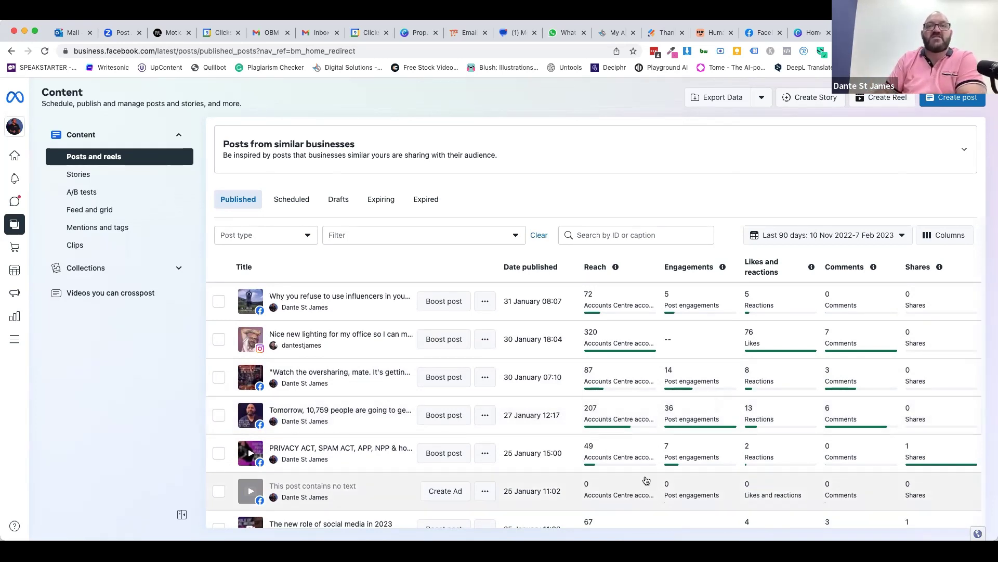
scroll(647, 479, "down", 2)
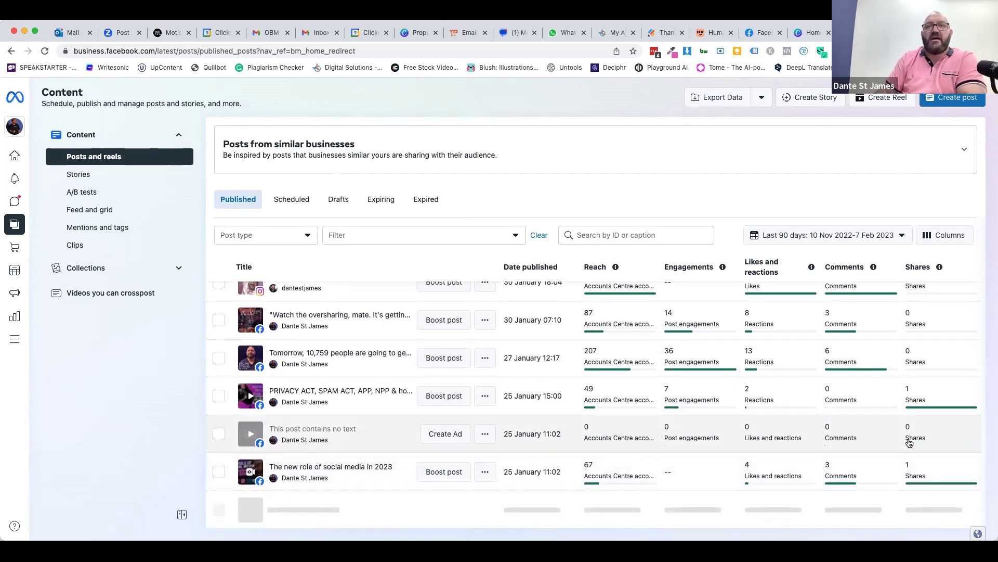
scroll(934, 474, "down", 2)
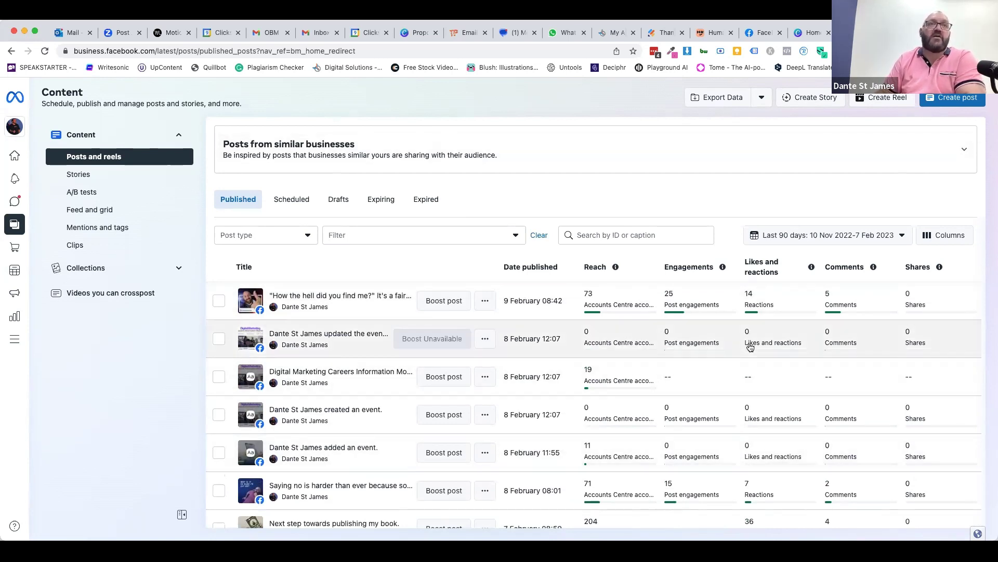
scroll(722, 462, "down", 3)
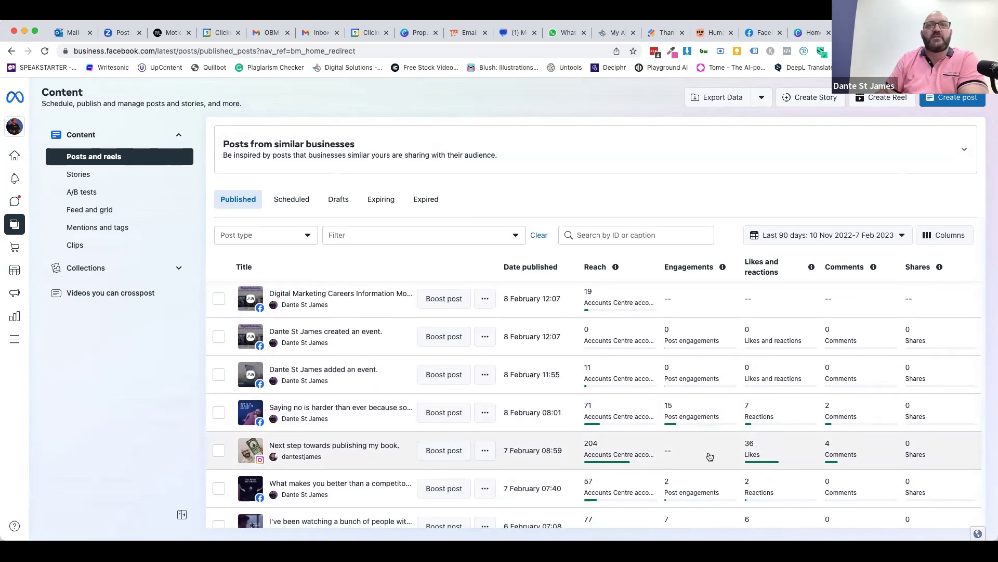
scroll(710, 456, "down", 2)
scroll(710, 456, "down", 5)
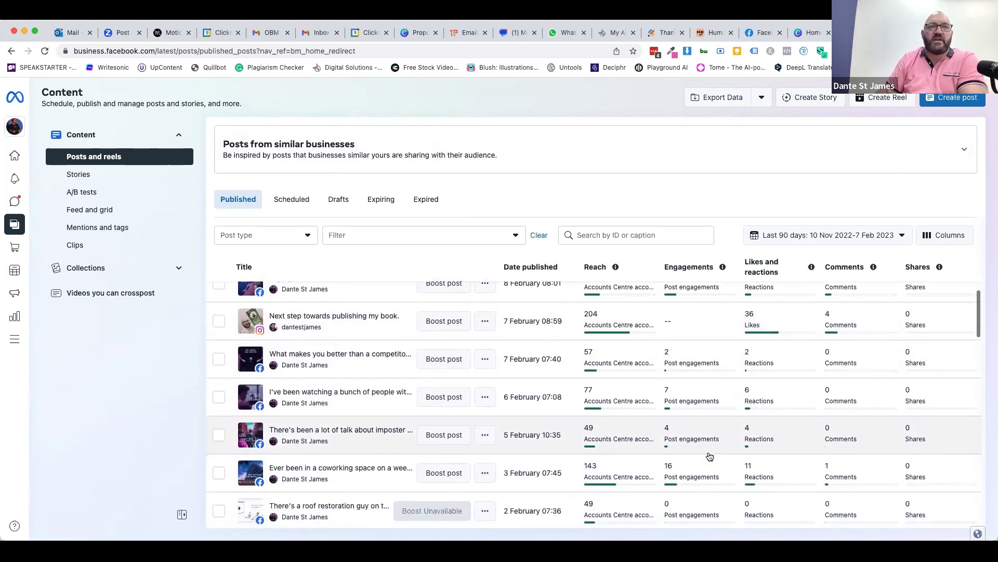
scroll(709, 456, "down", 5)
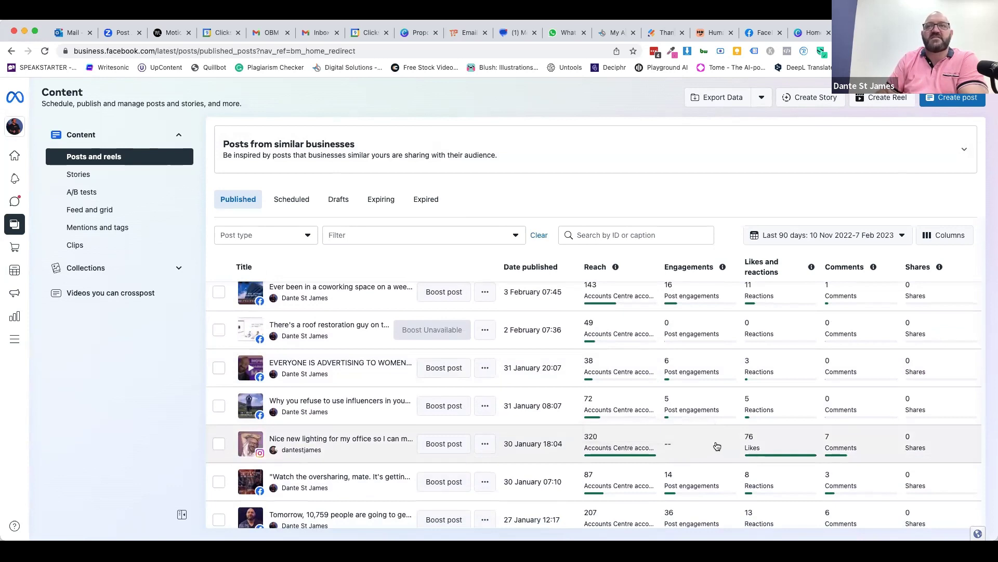
scroll(717, 446, "up", 1)
scroll(718, 446, "up", 5)
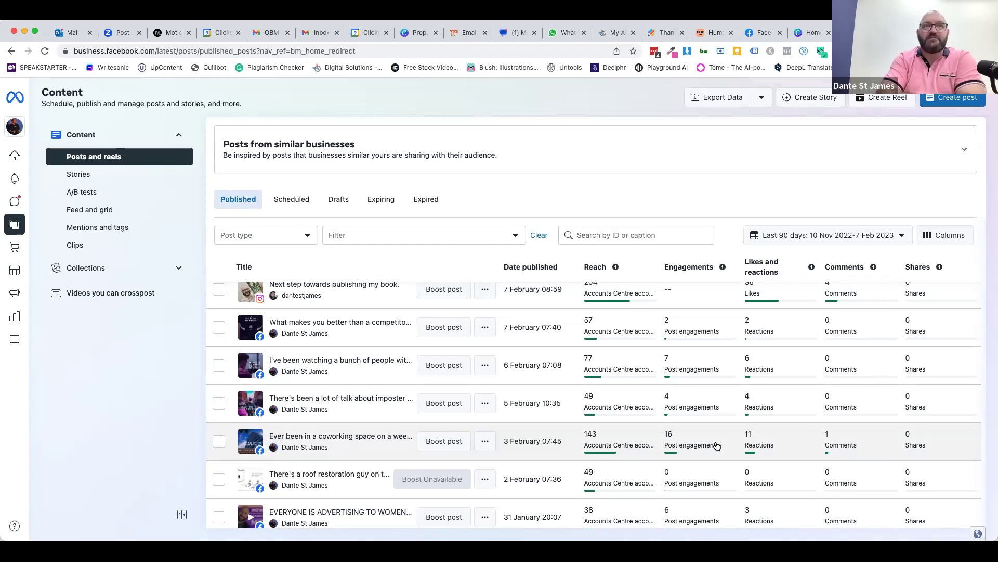
scroll(671, 364, "up", 1)
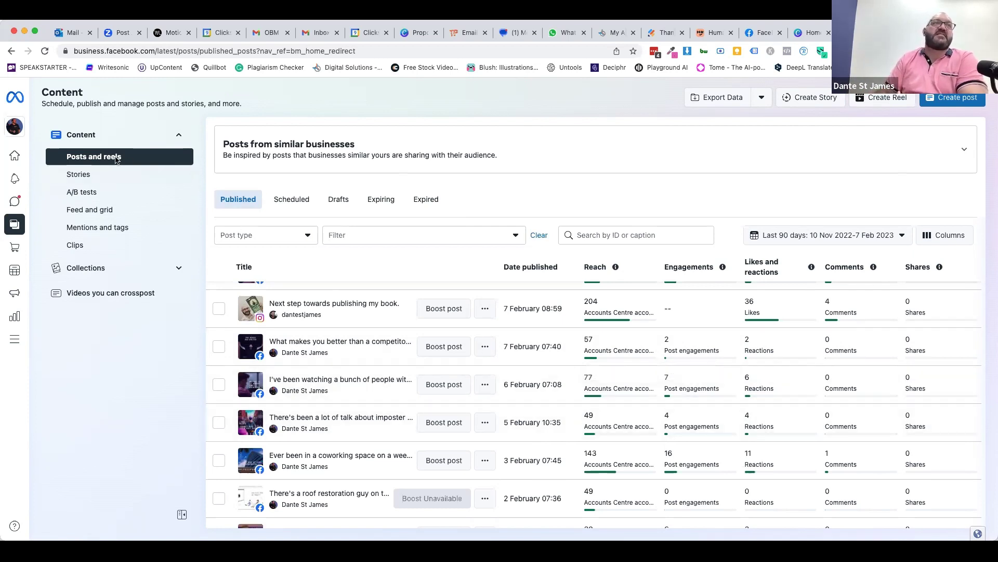
- Open Stories and check the Scheduled and Active tabs, both empty
left_click(80, 176)
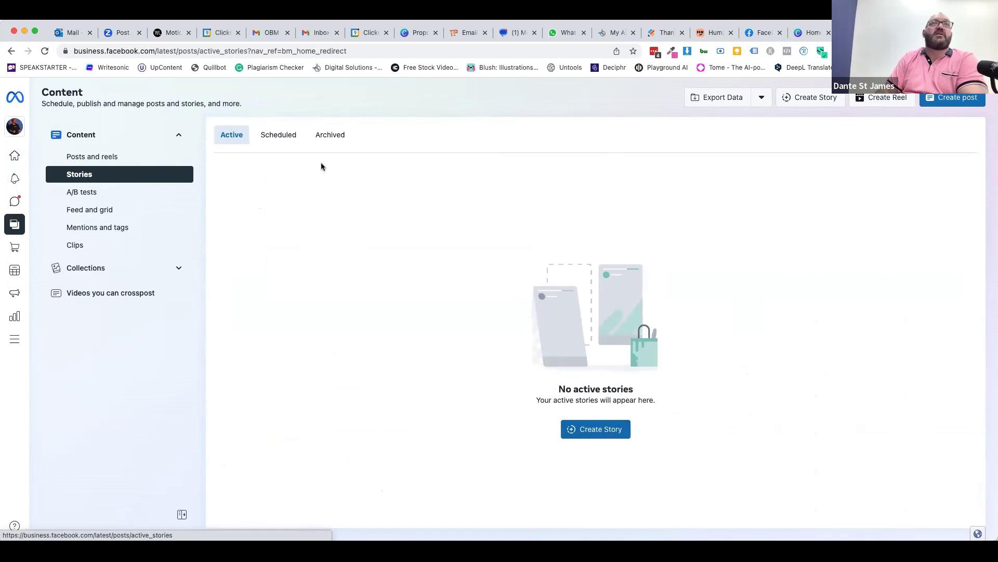
left_click(276, 136)
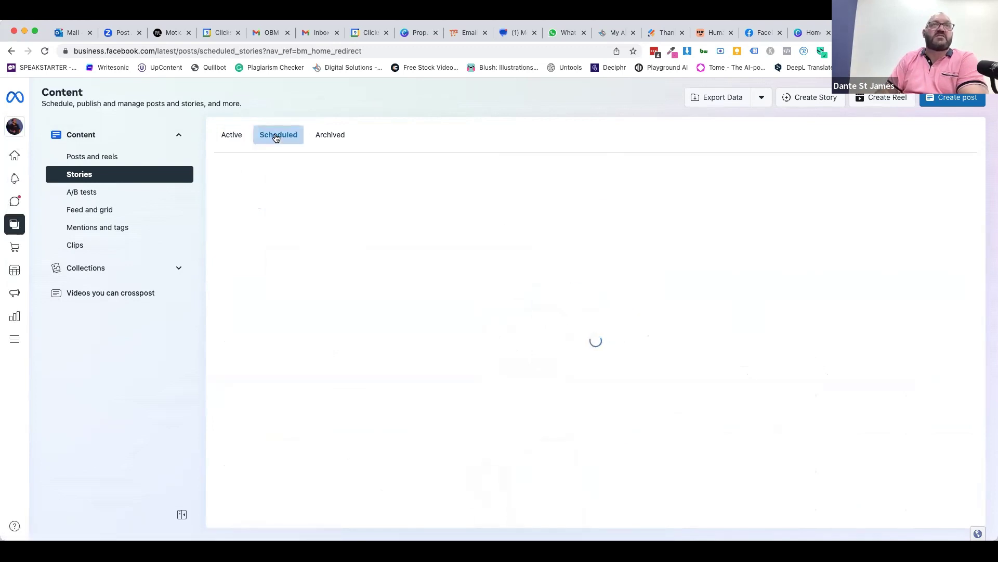
left_click(229, 136)
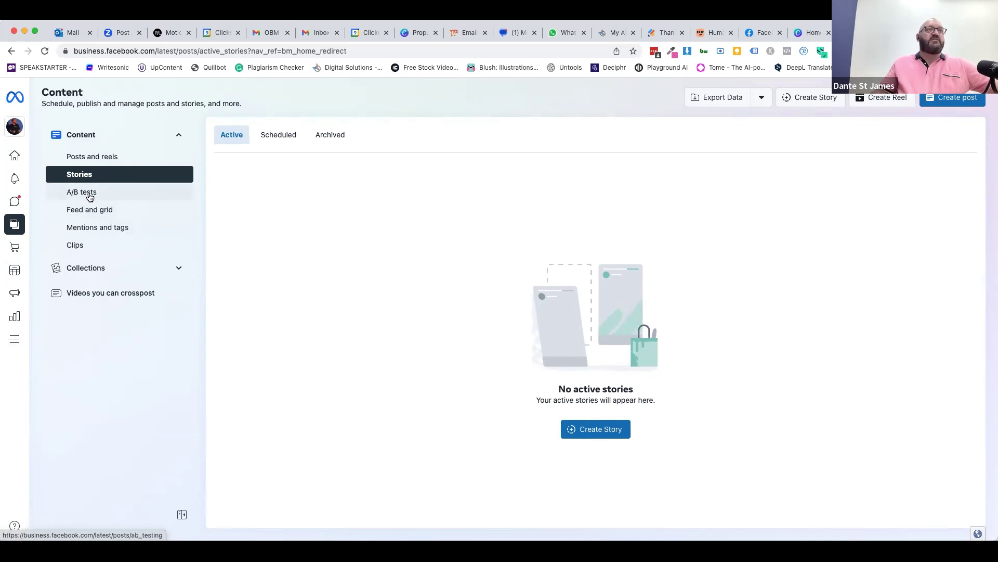
- Open Feed and grid, scroll through both feeds, and start a comment on the 6-reaction post
left_click(89, 210)
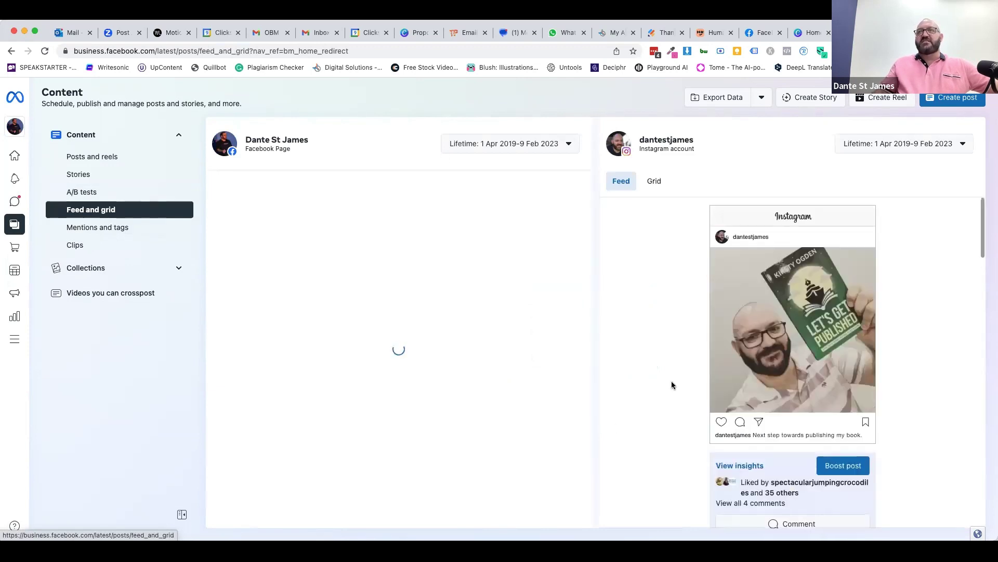
scroll(678, 428, "down", 6)
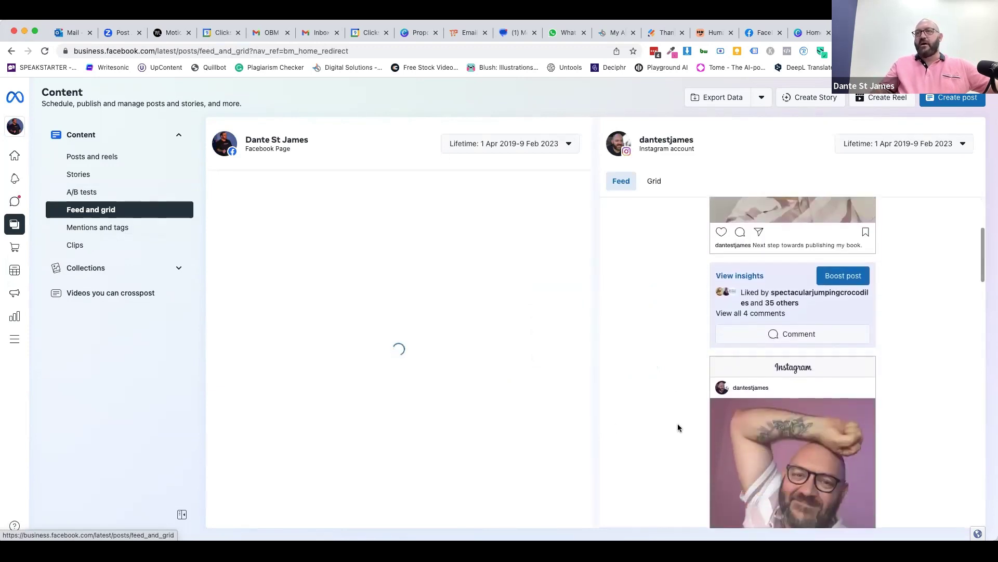
scroll(678, 428, "down", 6)
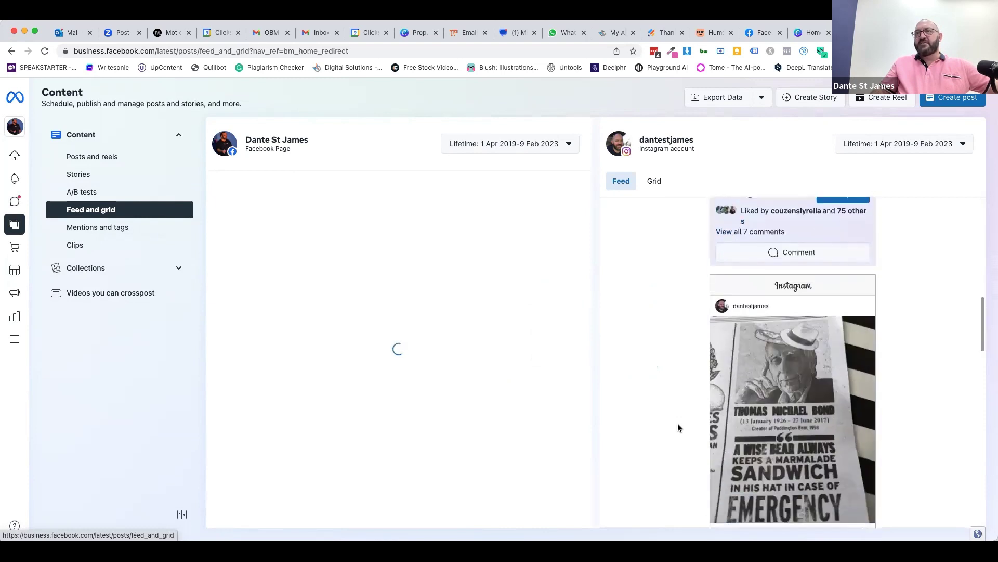
scroll(678, 427, "down", 12)
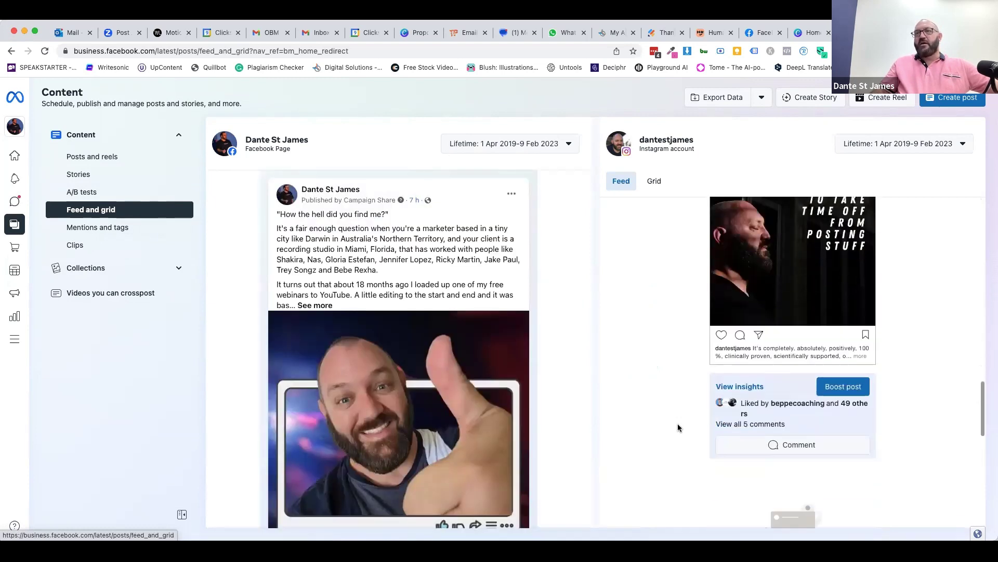
scroll(678, 428, "down", 6)
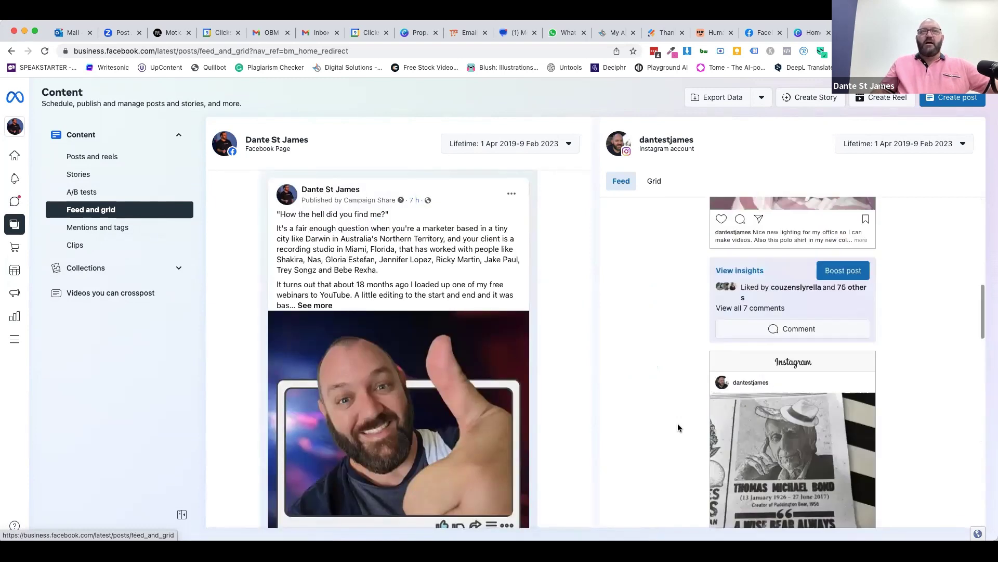
scroll(248, 368, "down", 5)
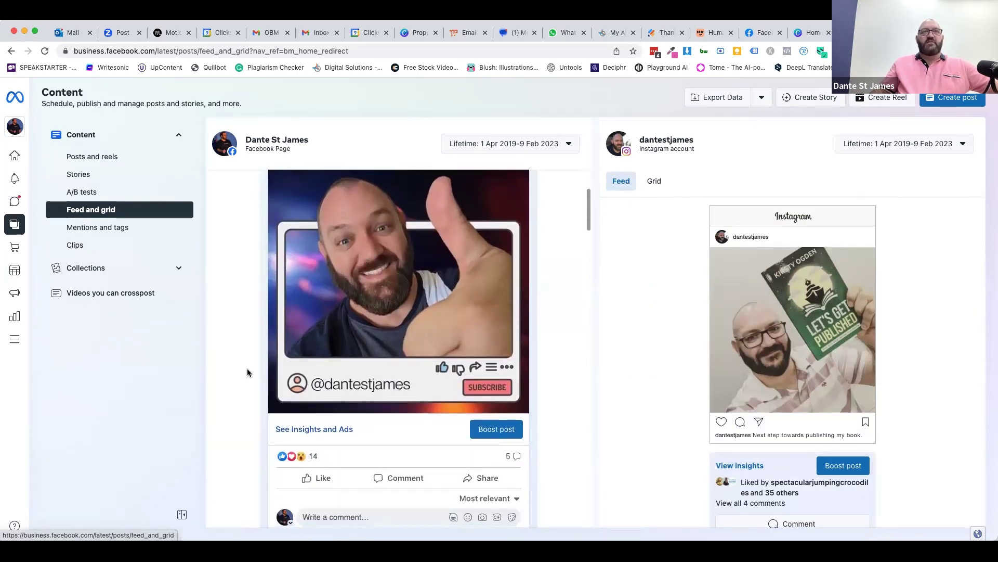
scroll(248, 369, "down", 10)
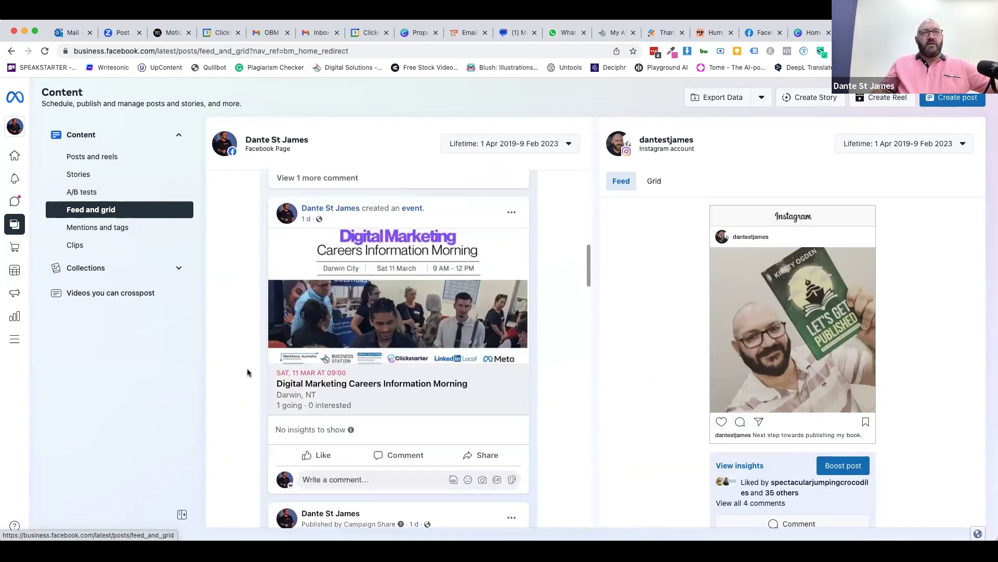
scroll(247, 368, "down", 12)
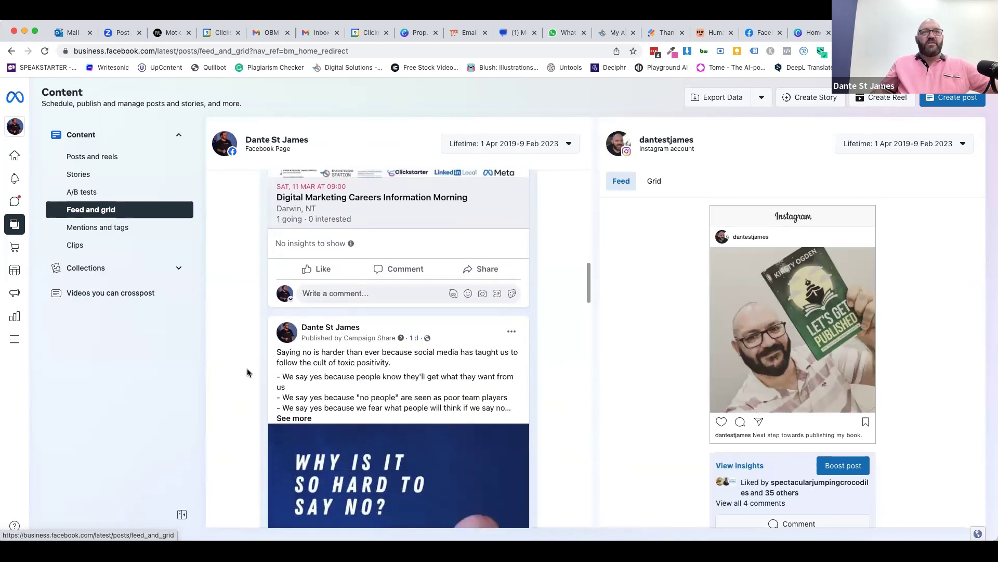
scroll(247, 368, "down", 10)
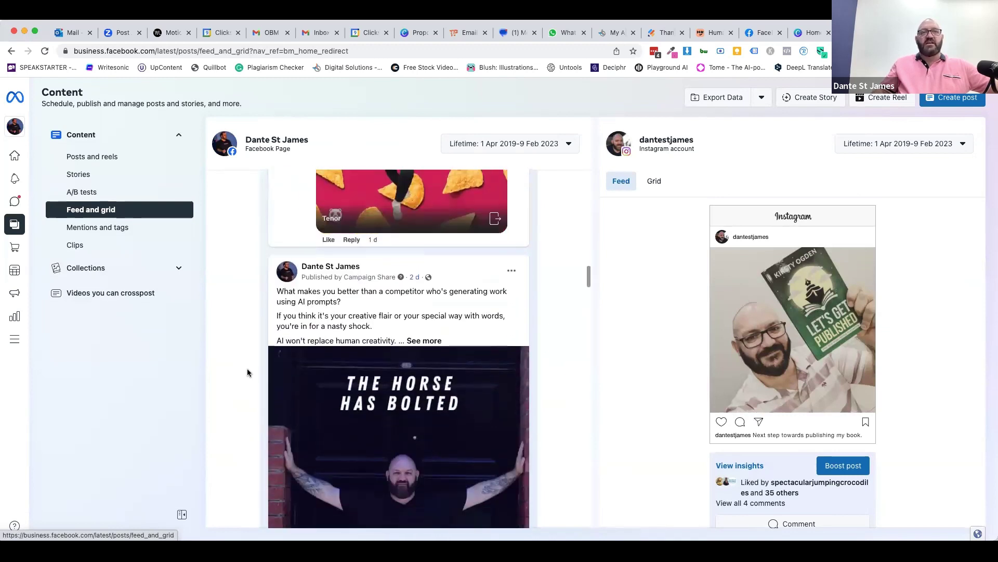
scroll(248, 368, "down", 10)
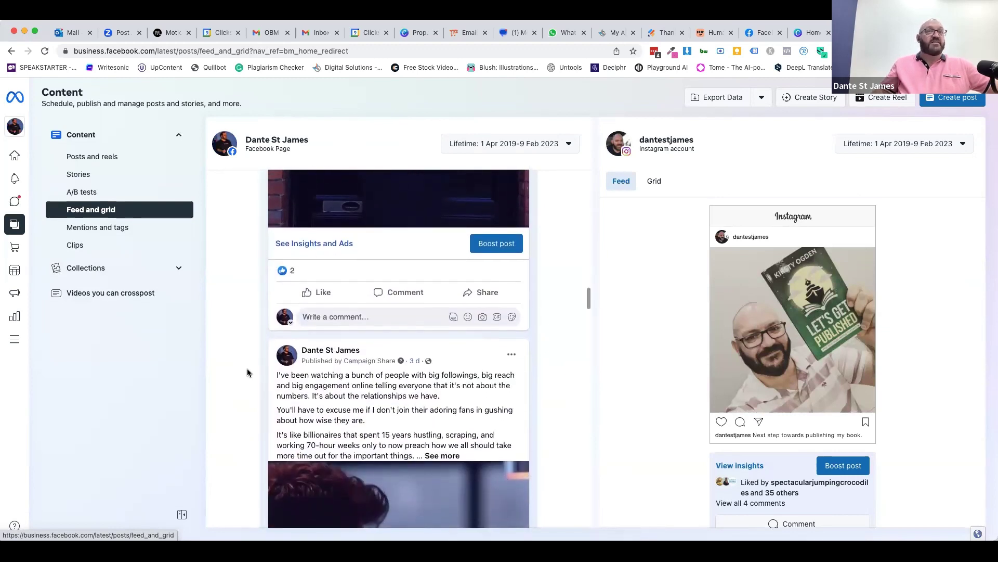
scroll(248, 368, "down", 5)
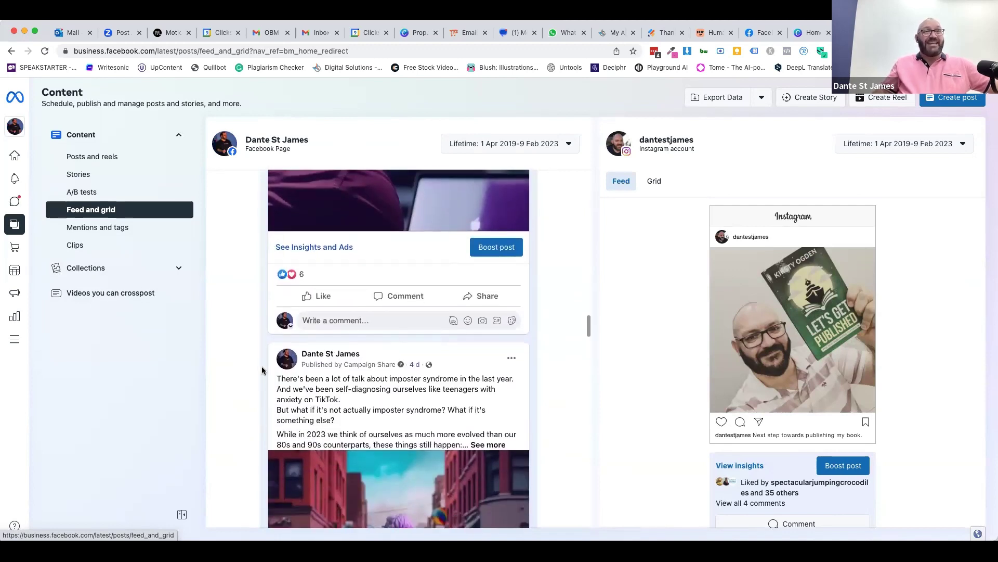
left_click(404, 296)
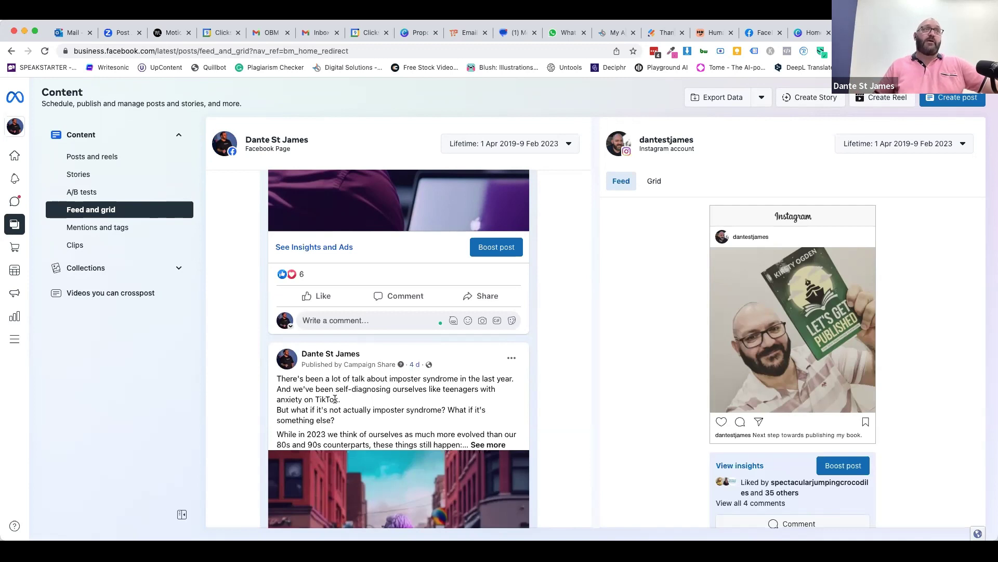
- Open Mentions and tags from the Content sidebar
left_click(91, 232)
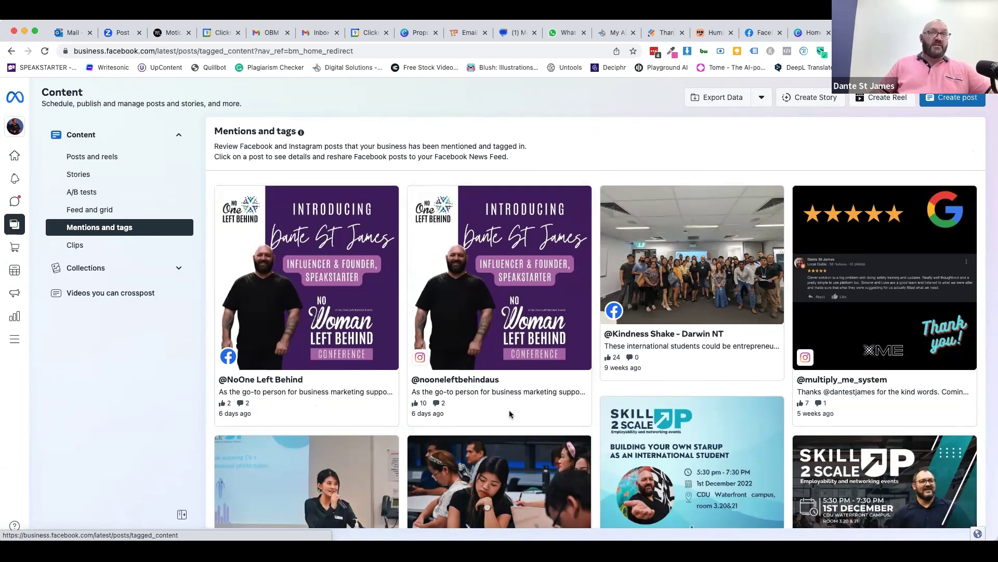
- Open and look through the NoOne Left Behind Facebook post, then close it
left_click(247, 403)
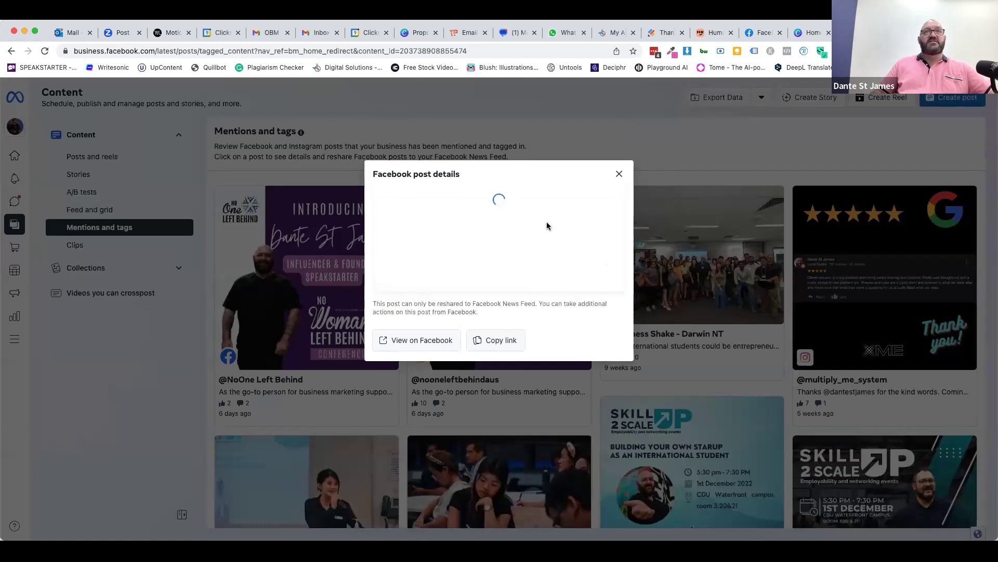
scroll(398, 179, "down", 3)
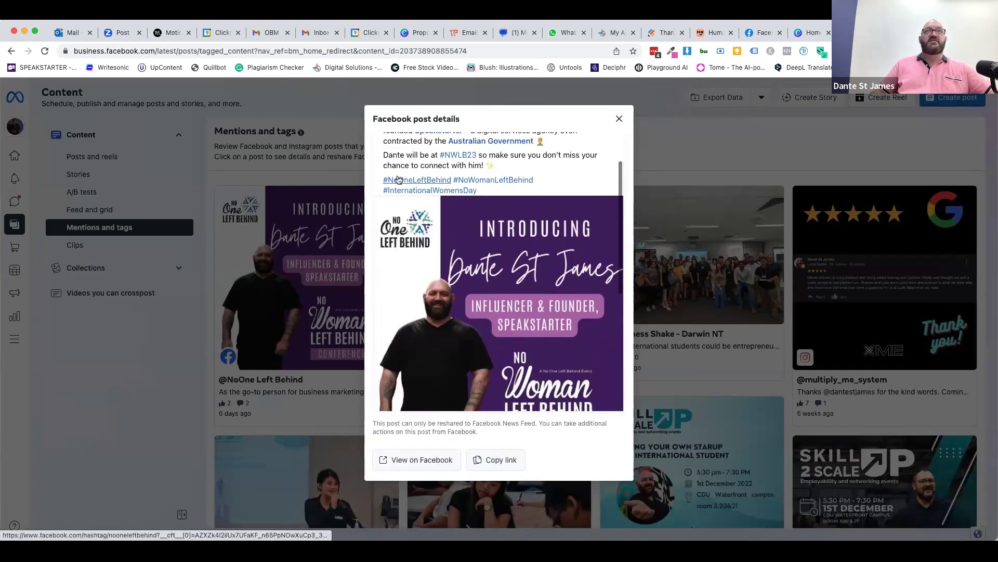
scroll(398, 180, "up", 2)
scroll(431, 278, "down", 6)
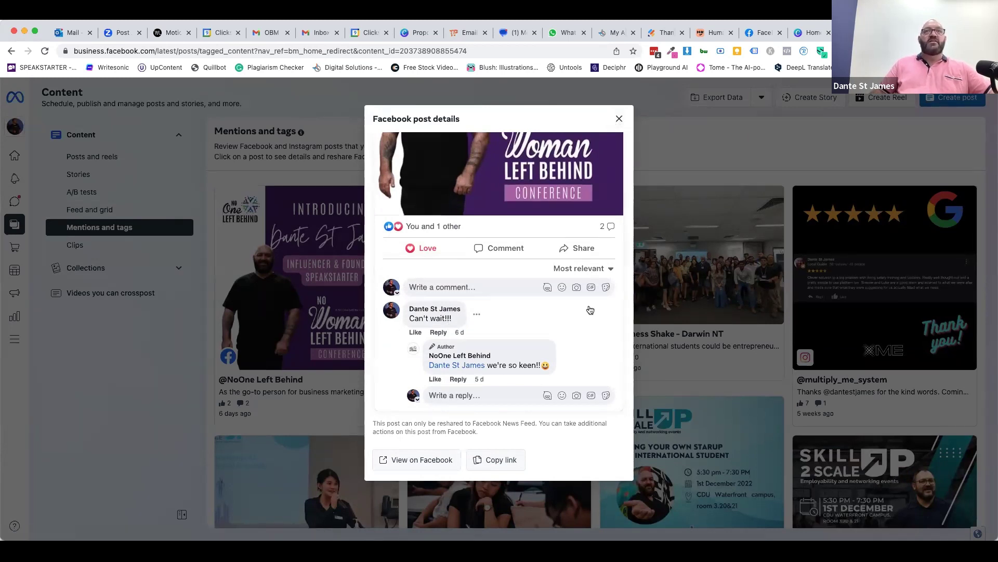
scroll(593, 268, "up", 6)
left_click(618, 121)
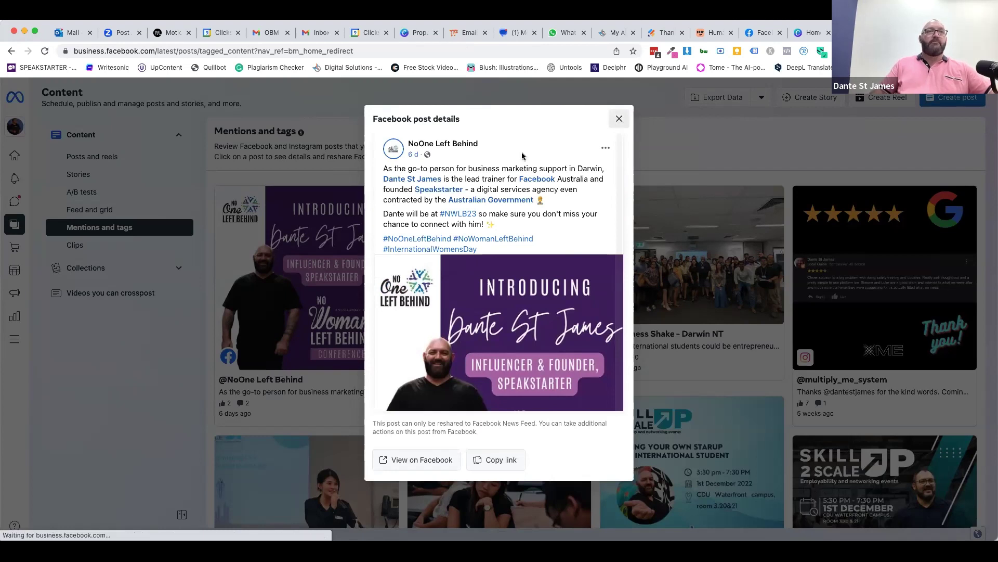
- Open the tagged Instagram post, expand its full caption, read it, and close it
left_click(495, 326)
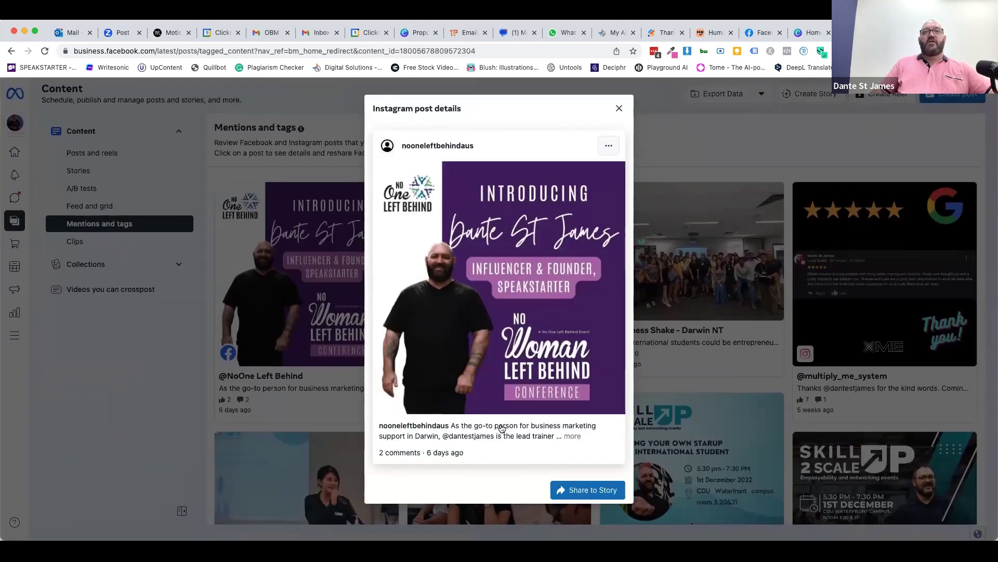
left_click(568, 437)
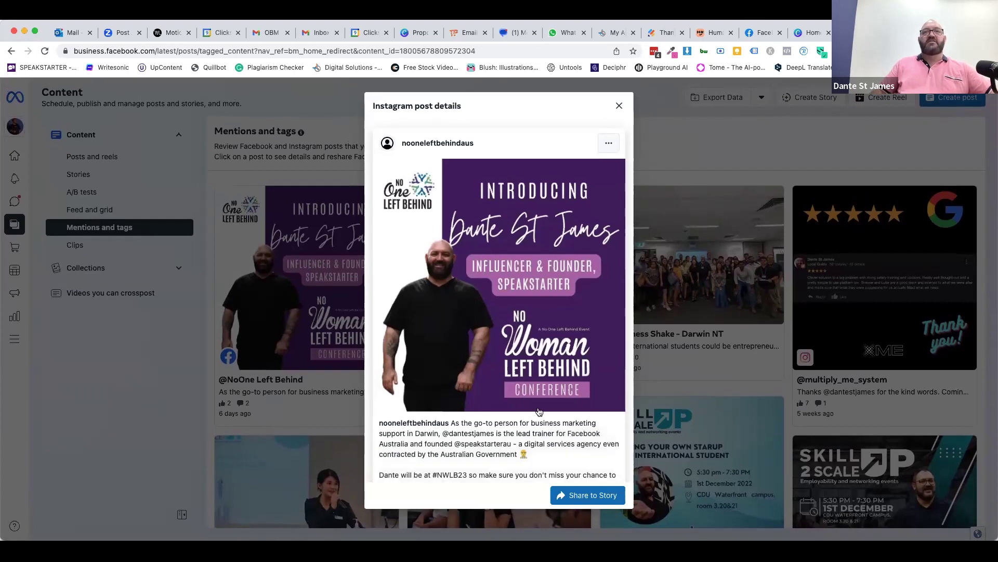
scroll(539, 412, "down", 3)
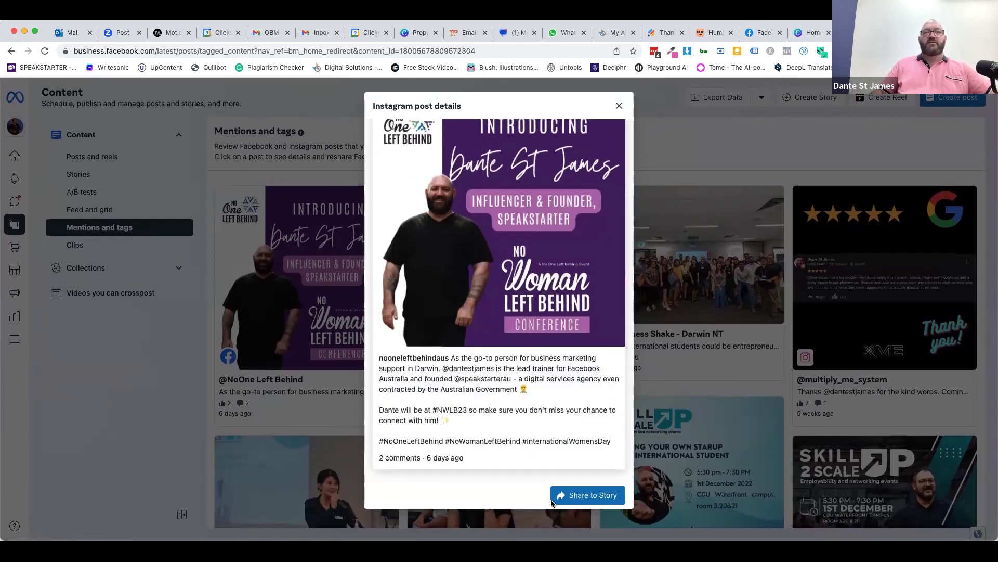
left_click(620, 107)
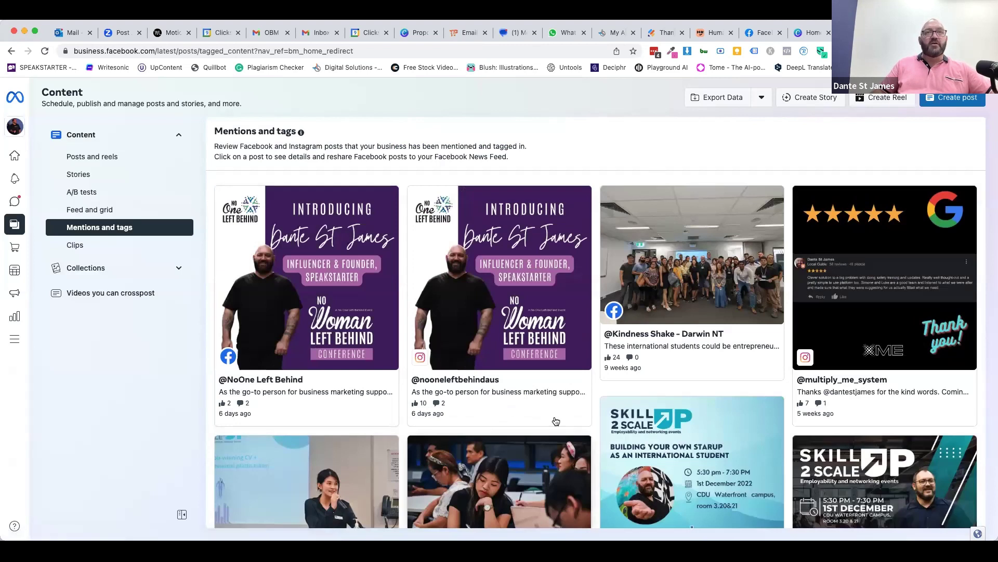
left_click(443, 397)
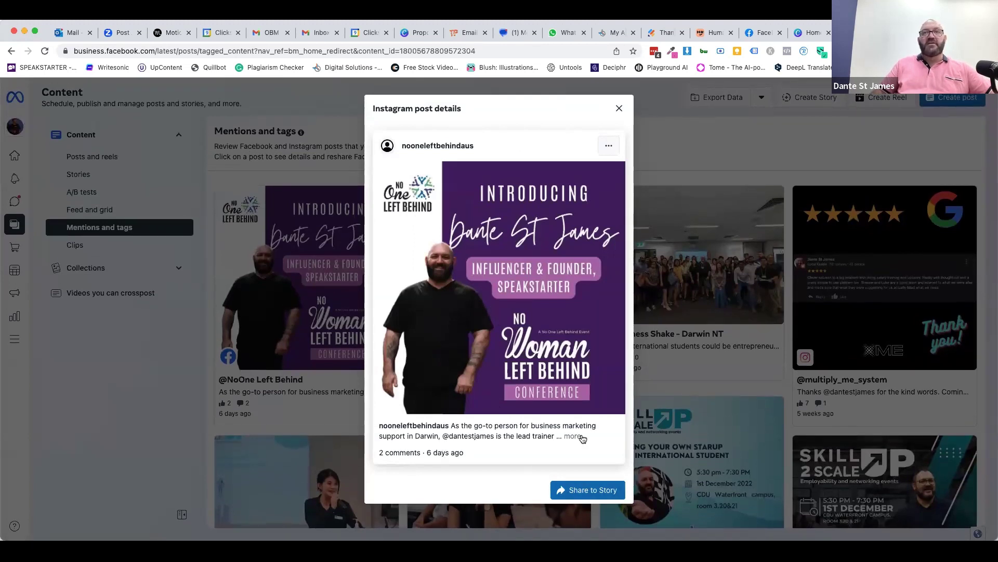
left_click(619, 108)
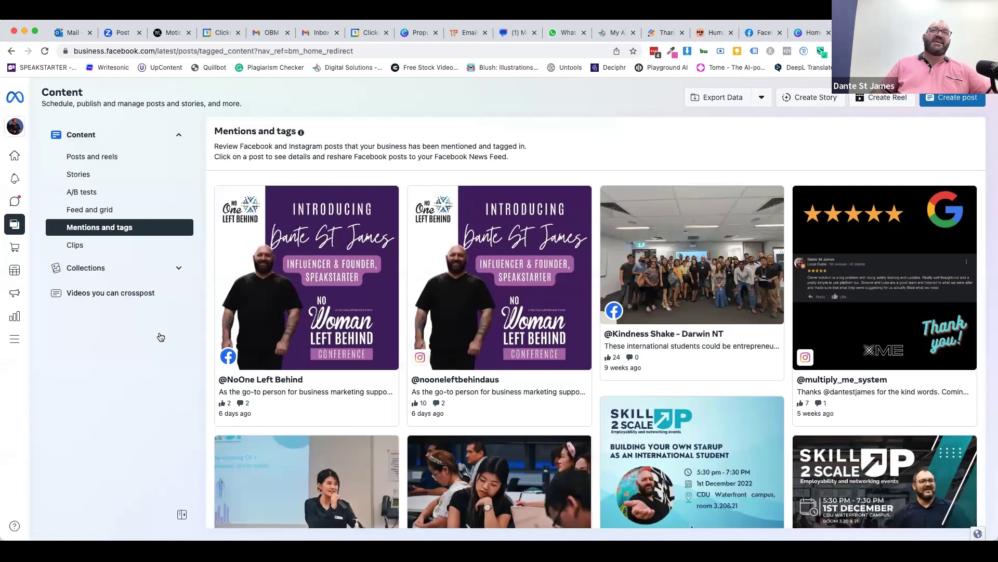
left_click(301, 328)
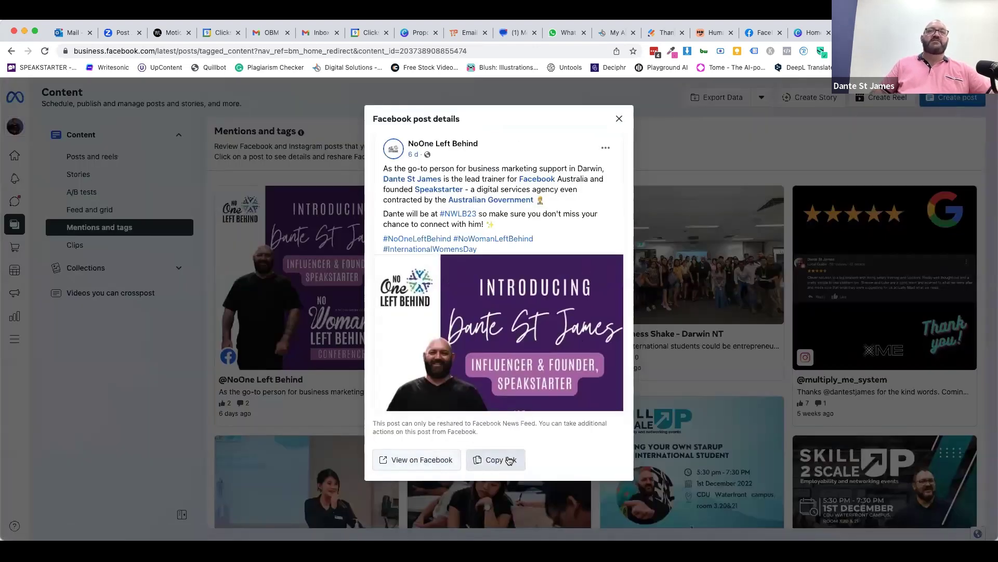
left_click(619, 118)
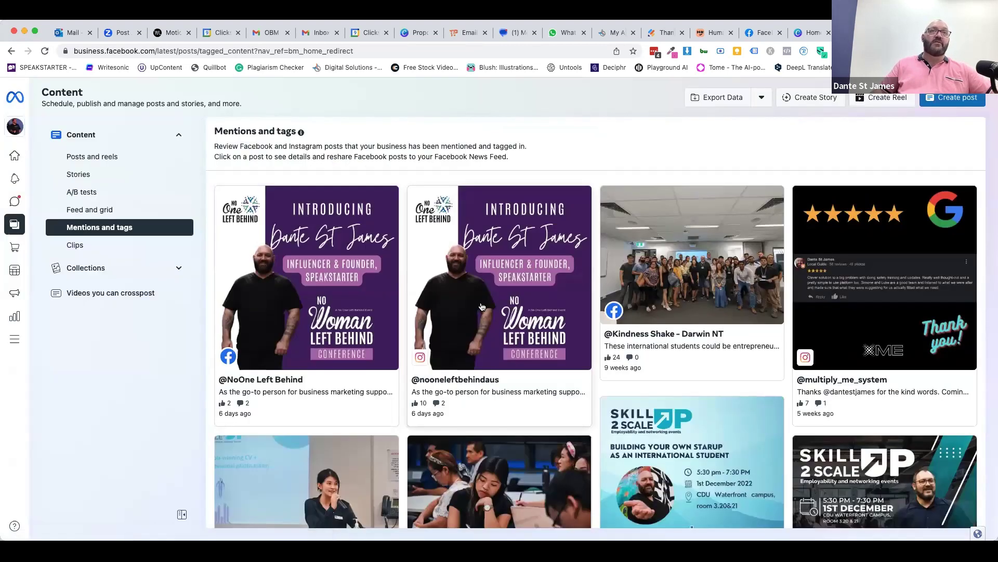
left_click(480, 306)
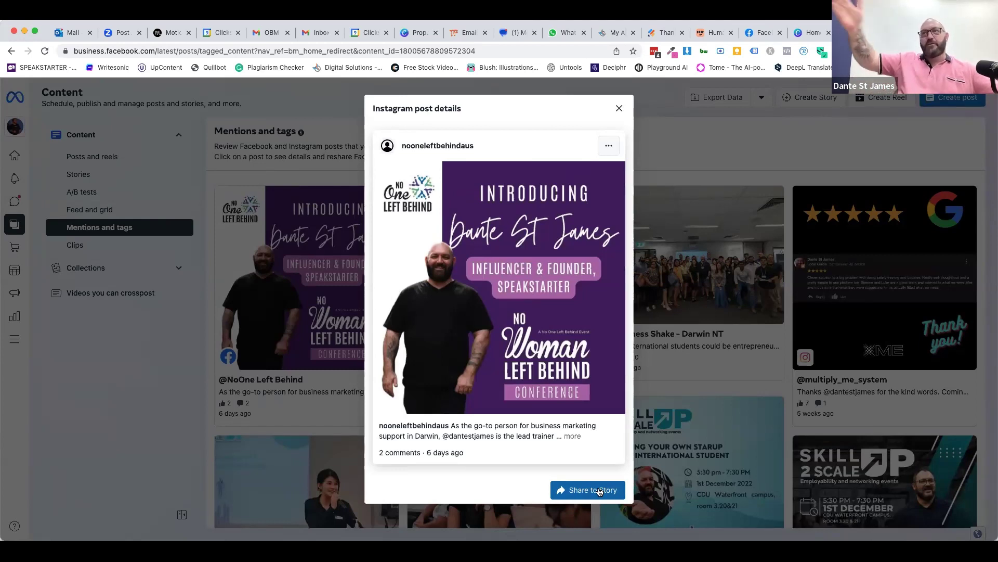
left_click(620, 108)
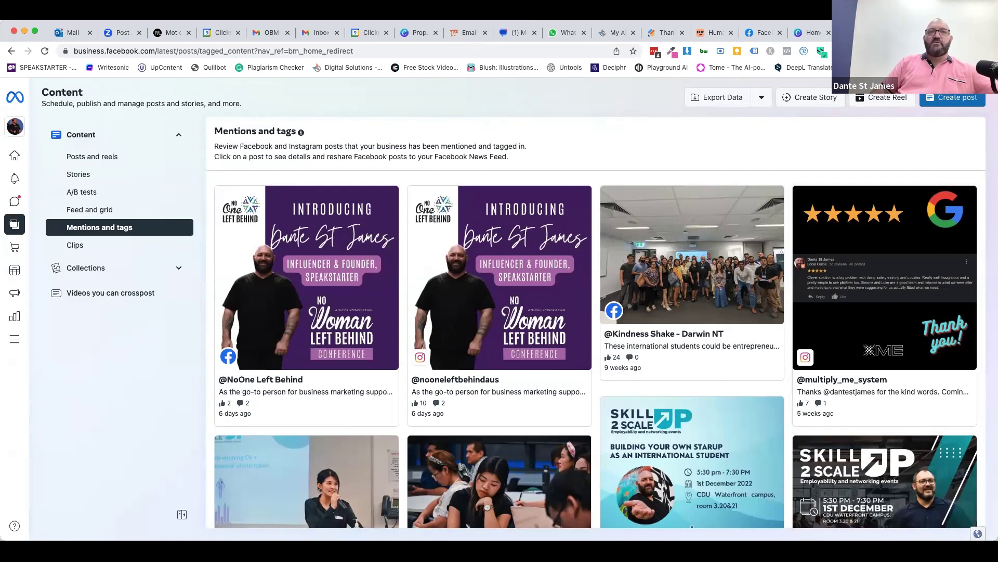
scroll(523, 439, "down", 4)
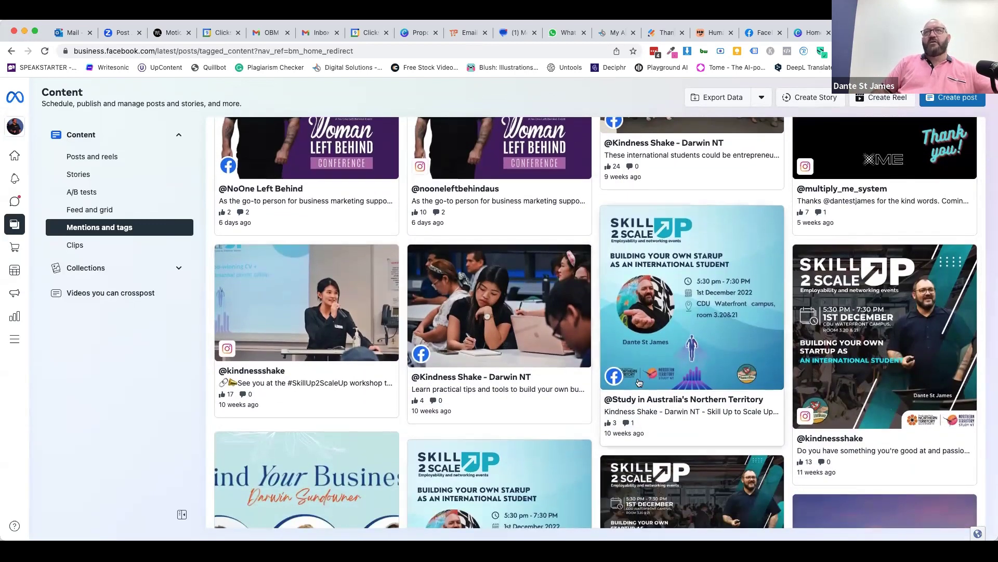
scroll(641, 383, "down", 1)
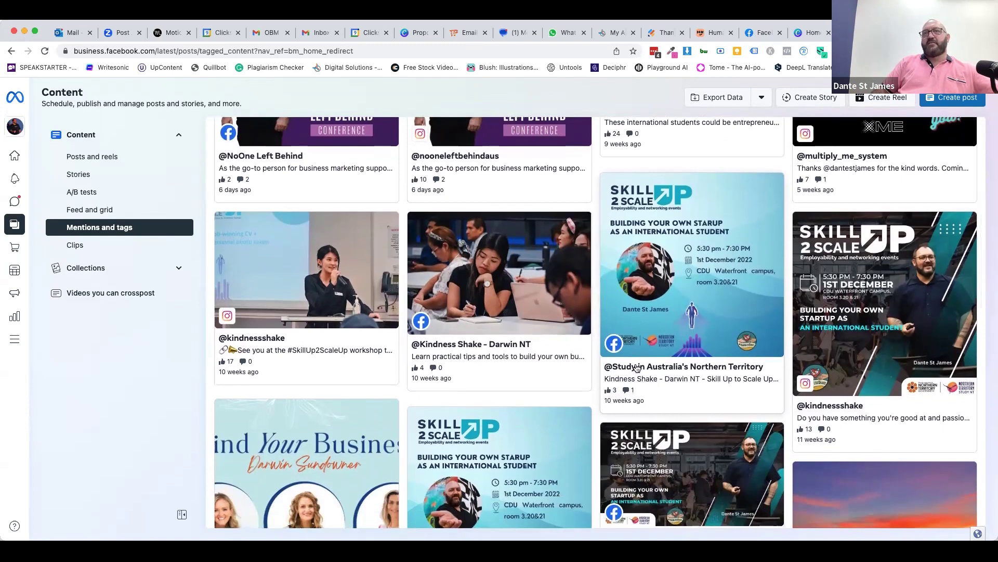
scroll(755, 262, "down", 3)
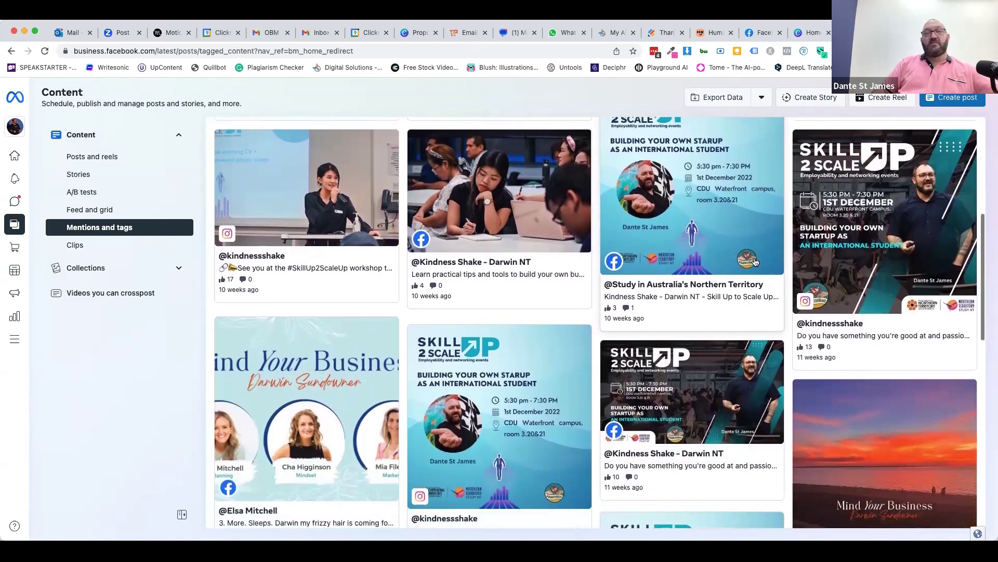
scroll(289, 429, "down", 2)
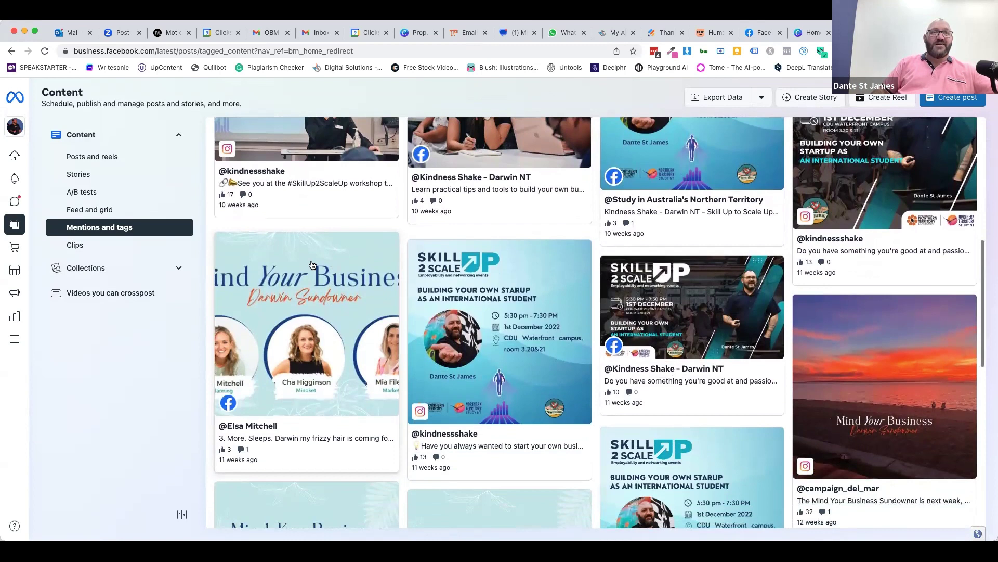
scroll(491, 319, "down", 3)
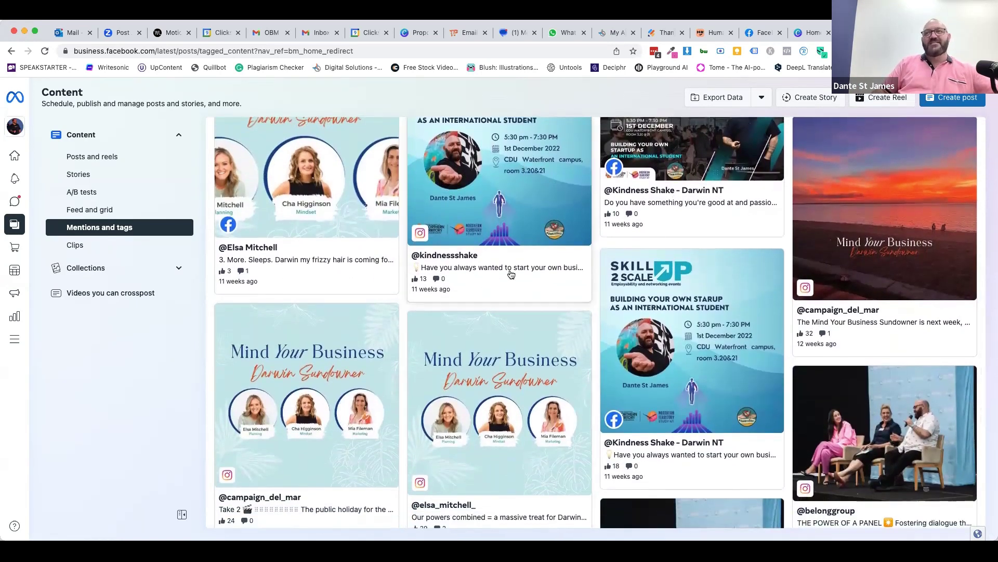
scroll(508, 272, "down", 4)
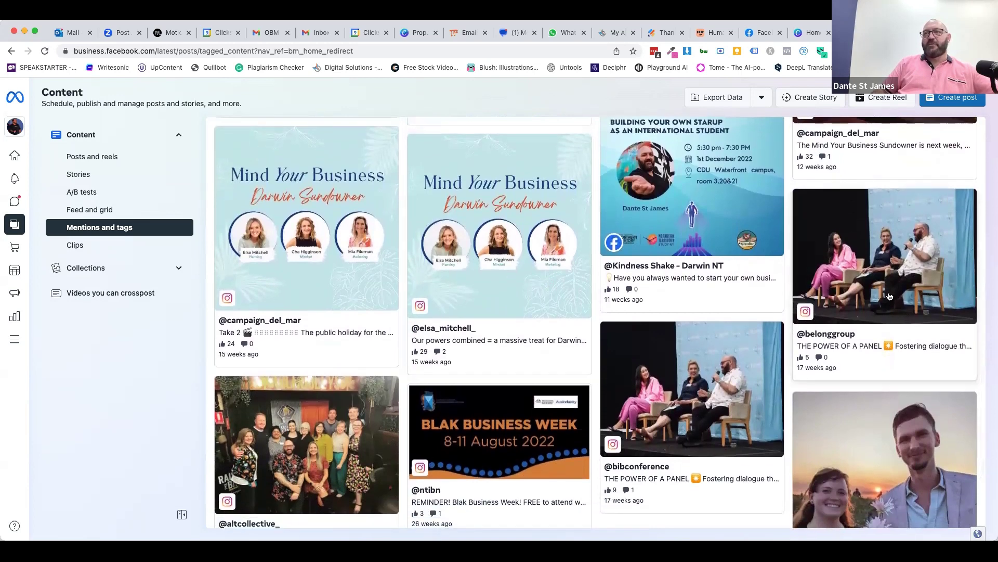
left_click(890, 295)
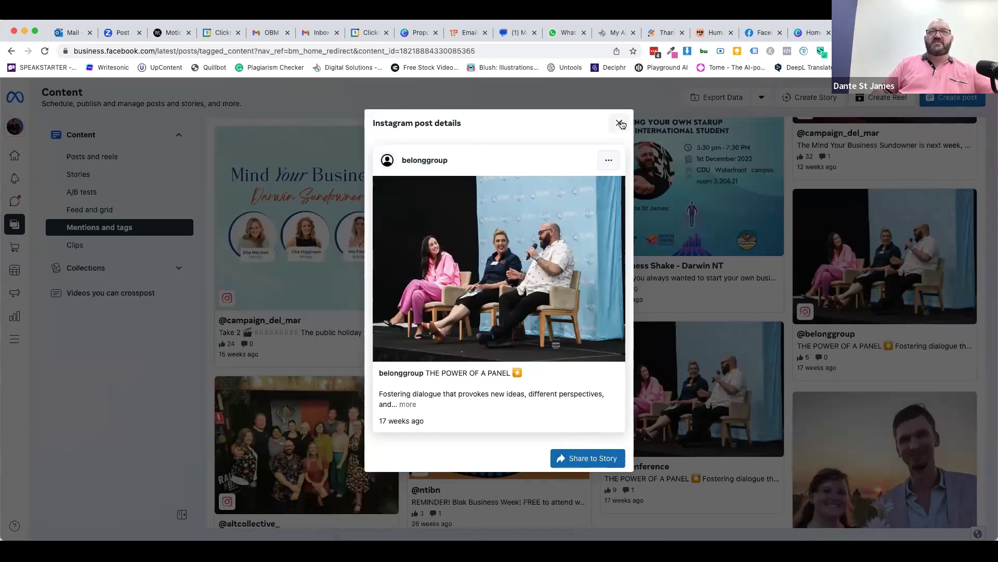
left_click(621, 124)
scroll(321, 411, "down", 3)
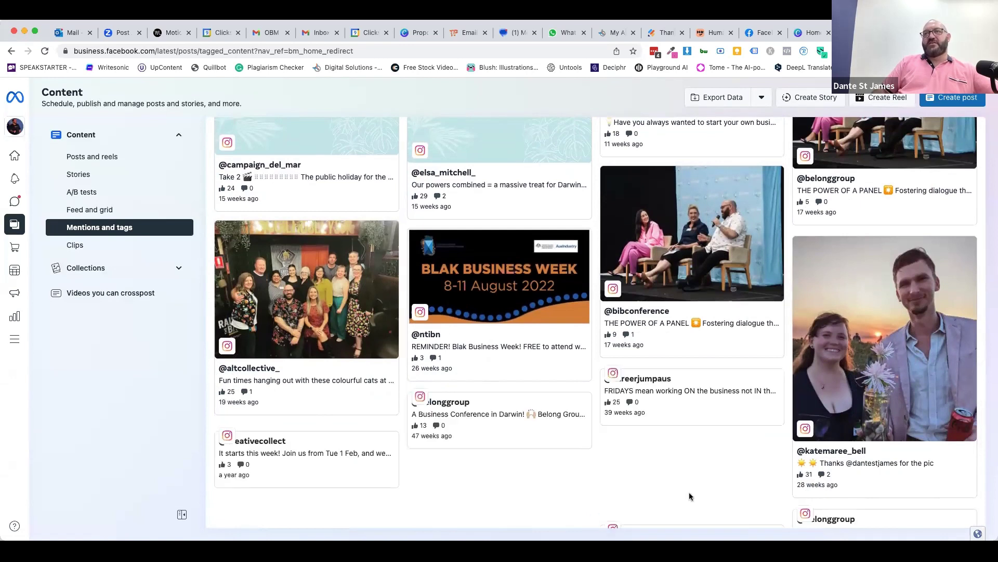
scroll(690, 496, "down", 2)
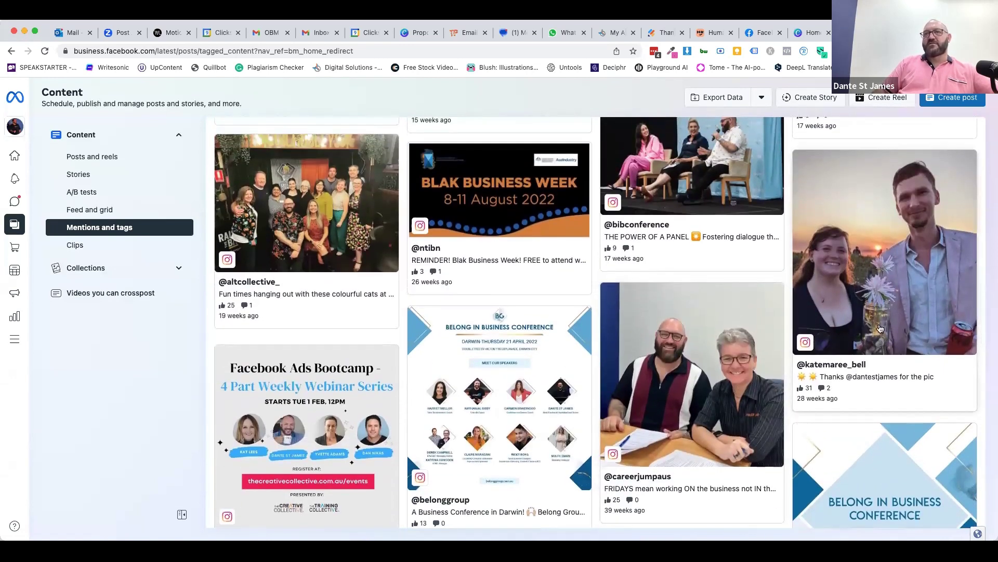
scroll(880, 327, "down", 1)
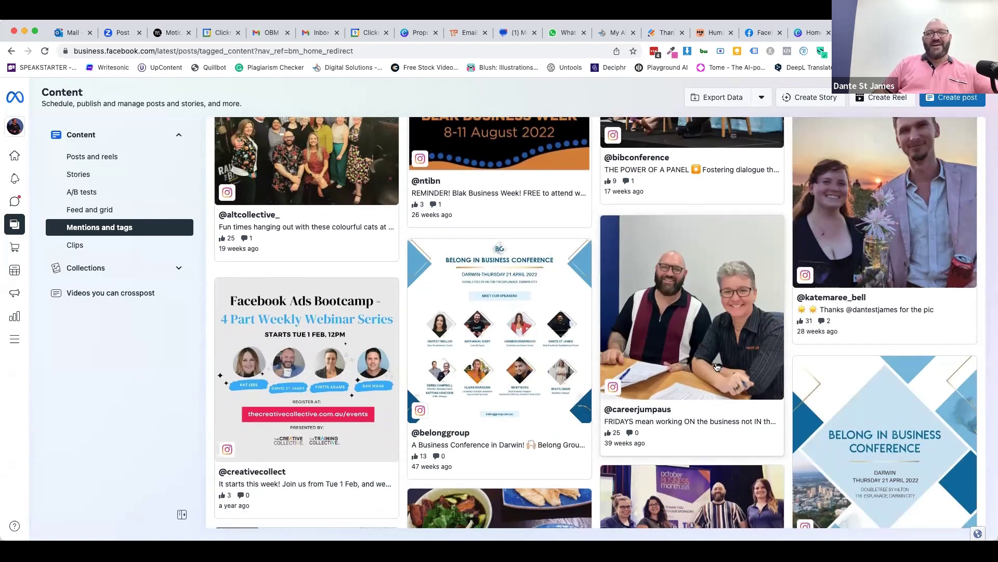
left_click(687, 395)
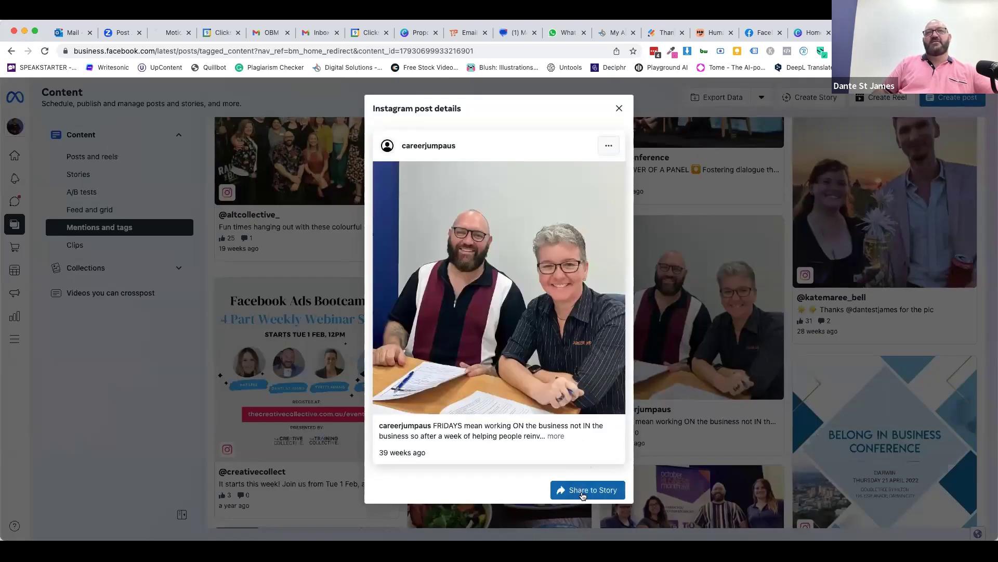
left_click(619, 110)
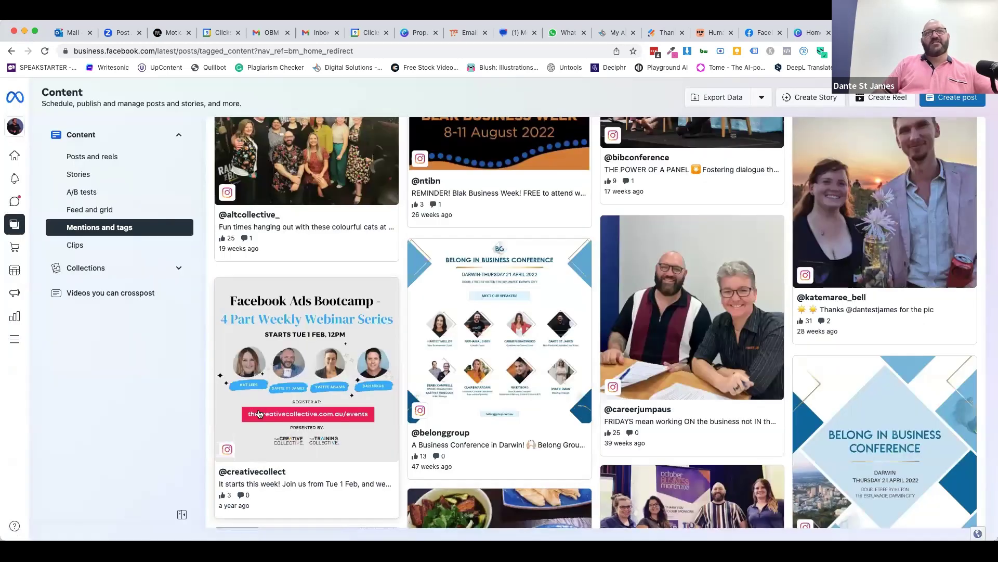
scroll(285, 355, "up", 1)
scroll(285, 355, "up", 15)
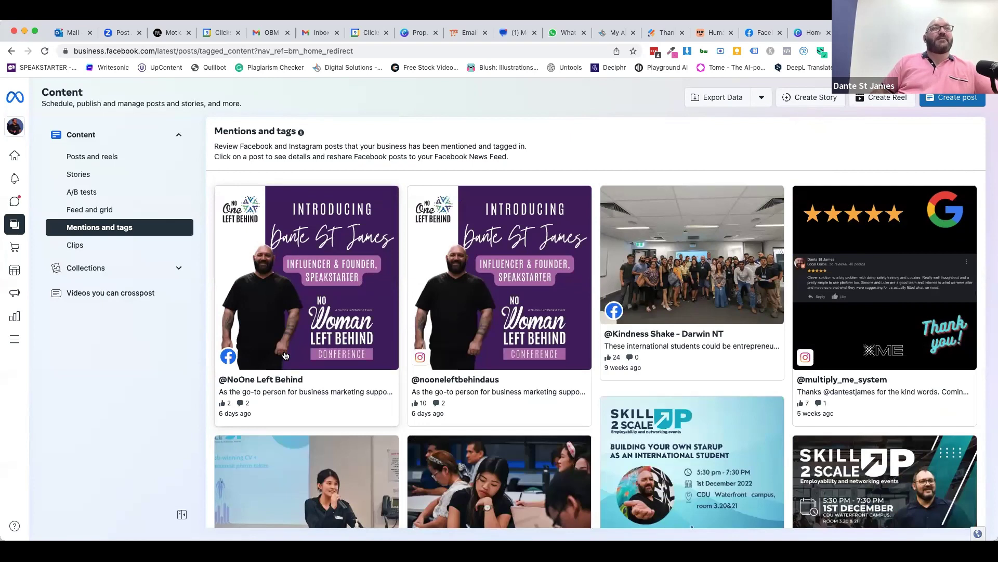
- Go to Clips, then open the Videos you can crosspost page
left_click(84, 248)
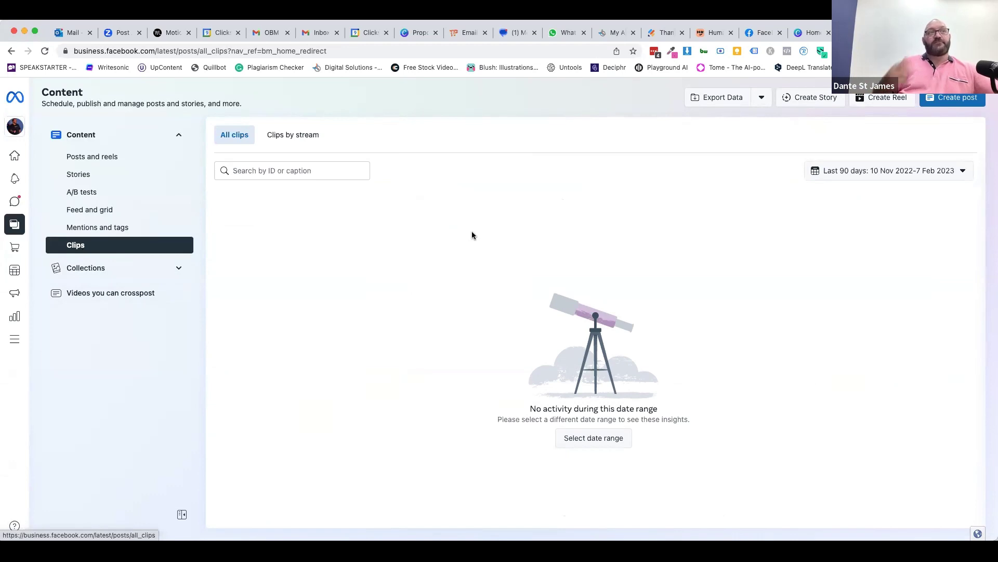
left_click(71, 293)
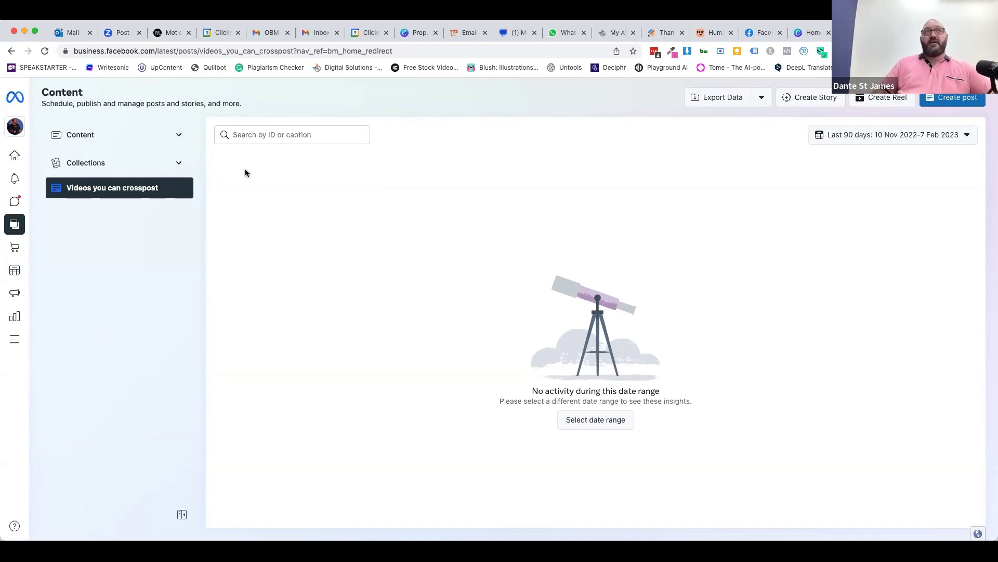
- Go to the published posts and reels and start a new blank post
left_click(110, 135)
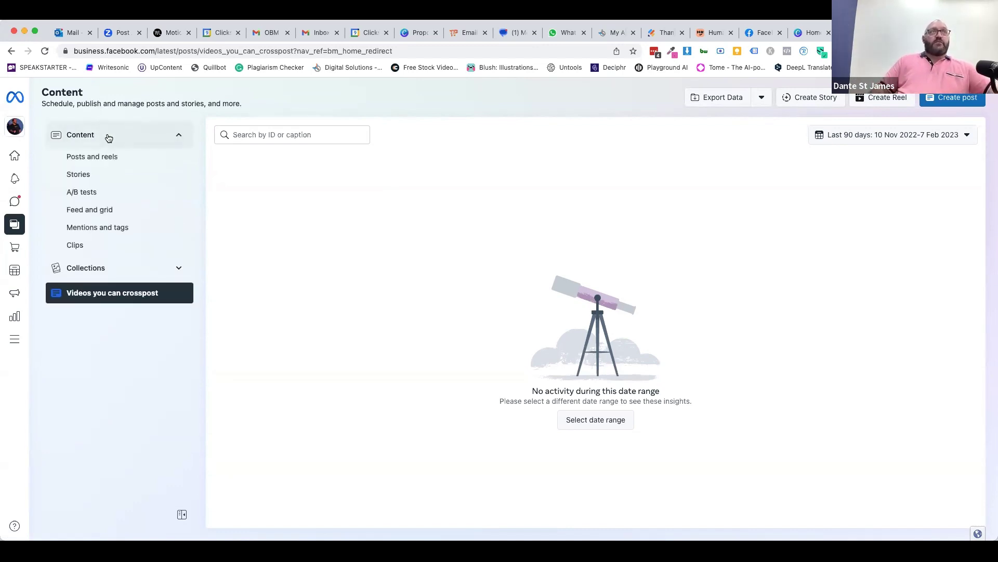
left_click(81, 162)
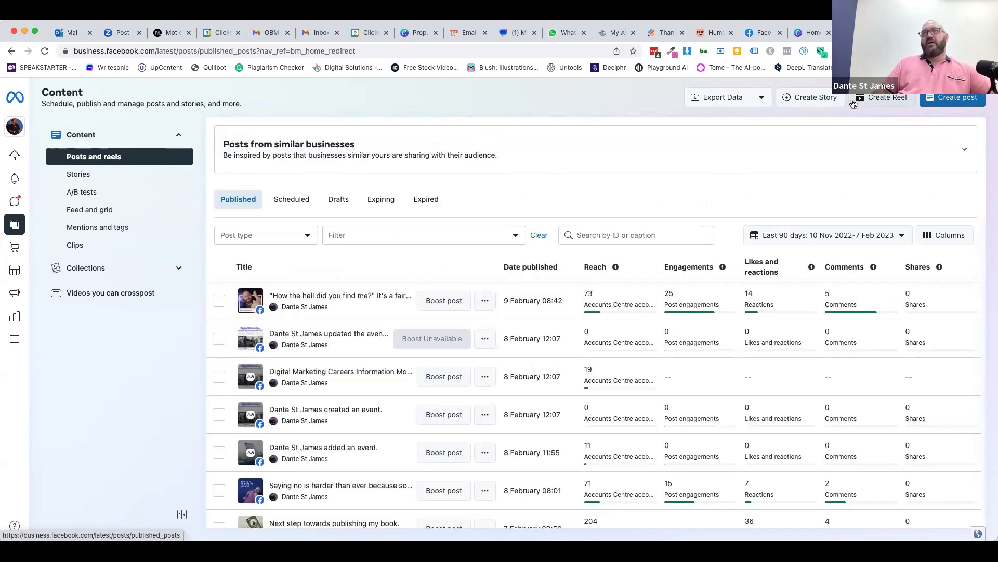
left_click(962, 104)
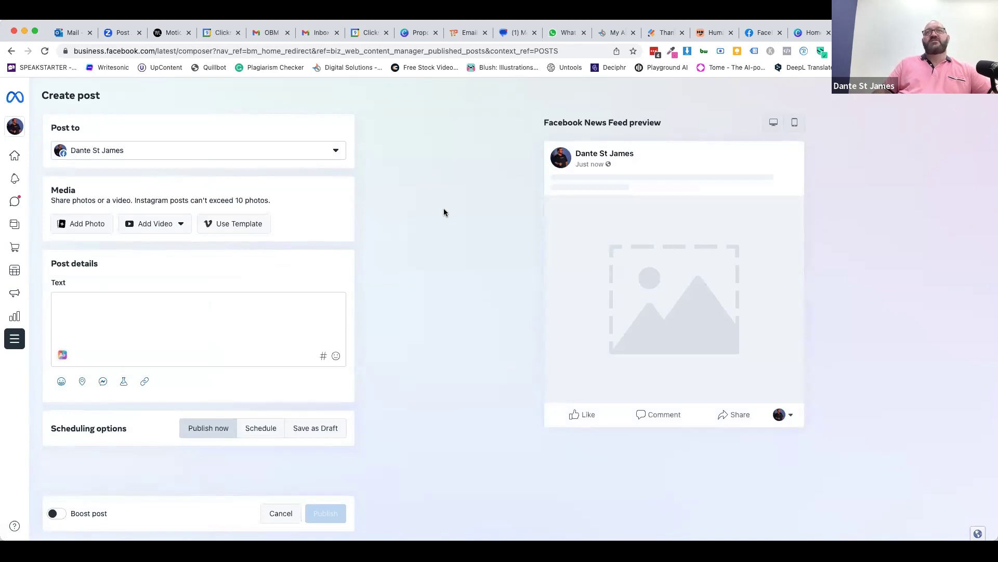
- Post only to the MyPathway - Self-Employment participants group, unticking Page and Instagram, and list all groups
left_click(147, 152)
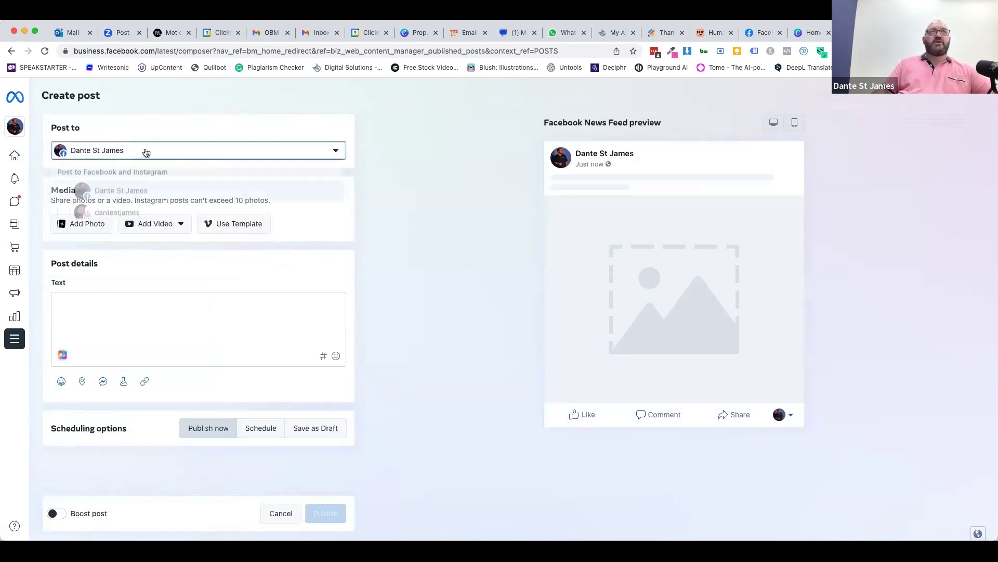
left_click(67, 219)
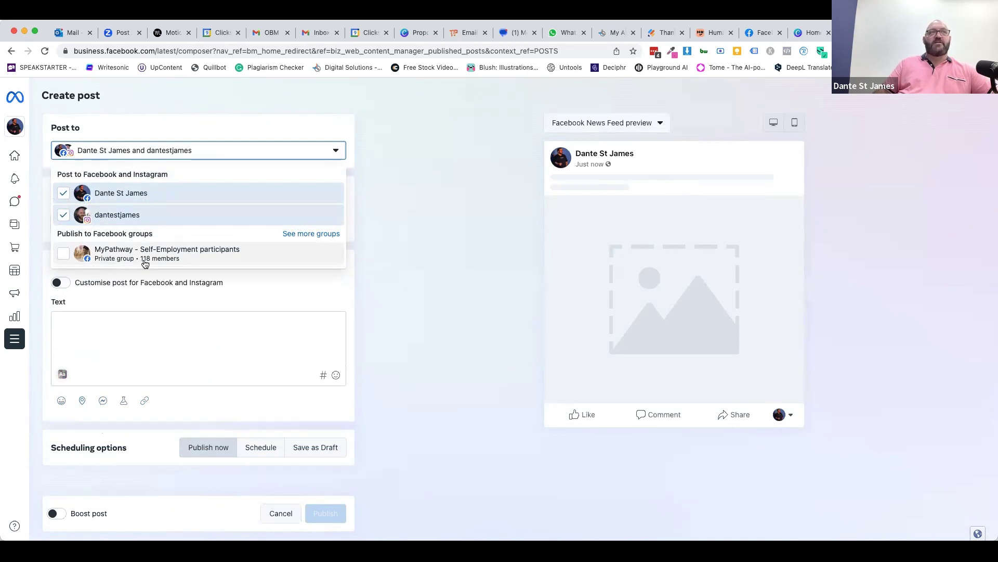
left_click(63, 215)
left_click(63, 193)
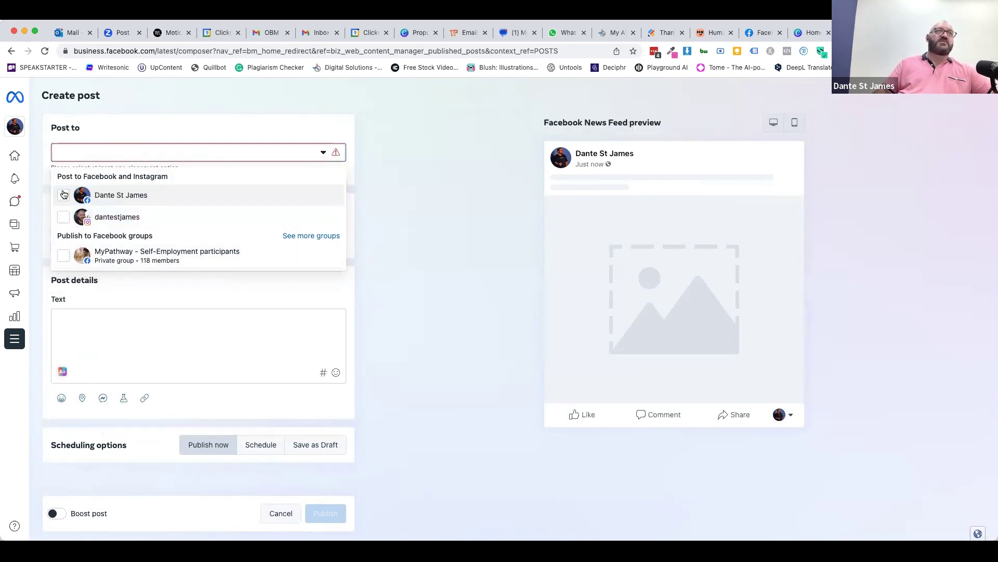
left_click(62, 255)
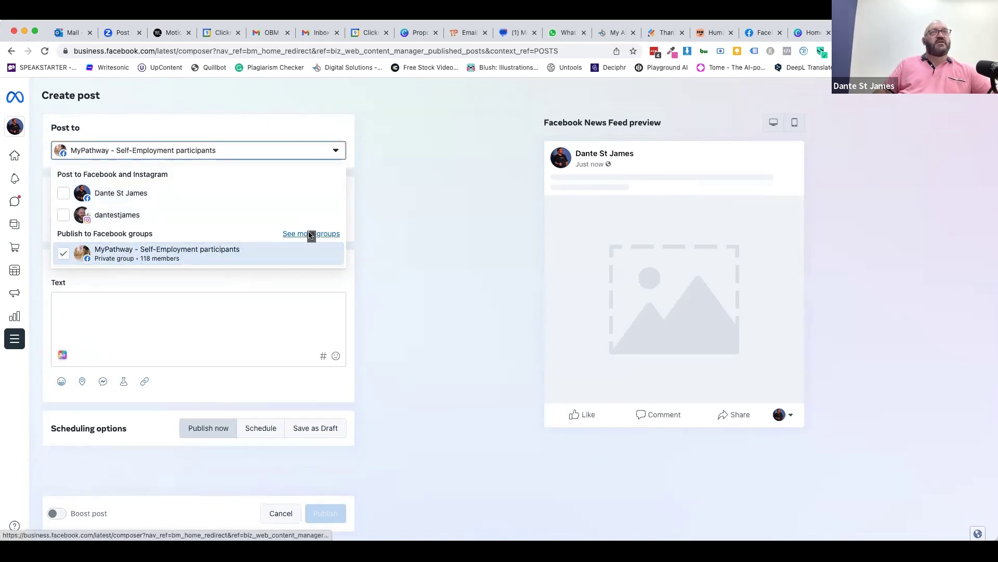
left_click(309, 233)
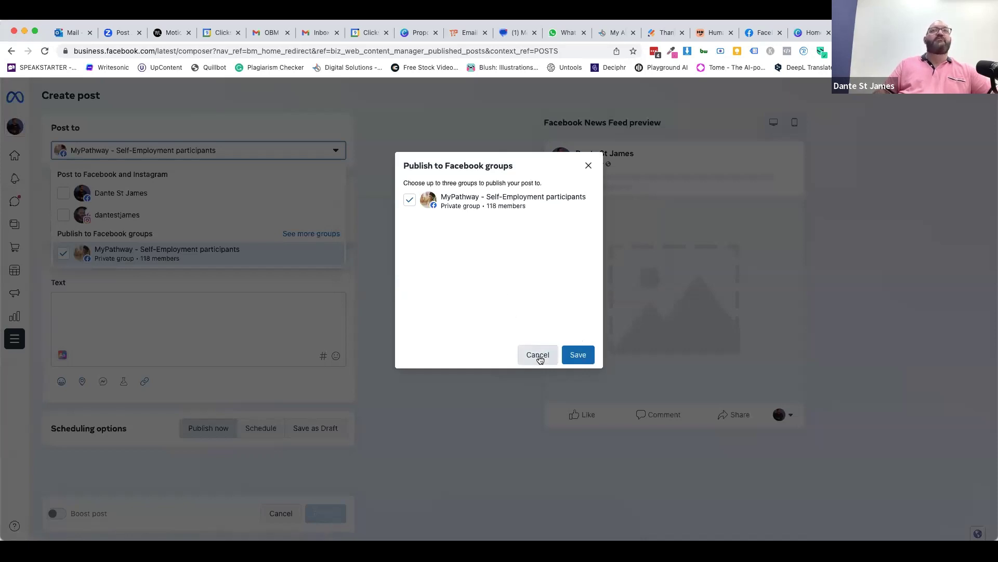
- Cancel the groups list and swap destinations to the Page and Instagram, dropping the MyPathway group
left_click(538, 356)
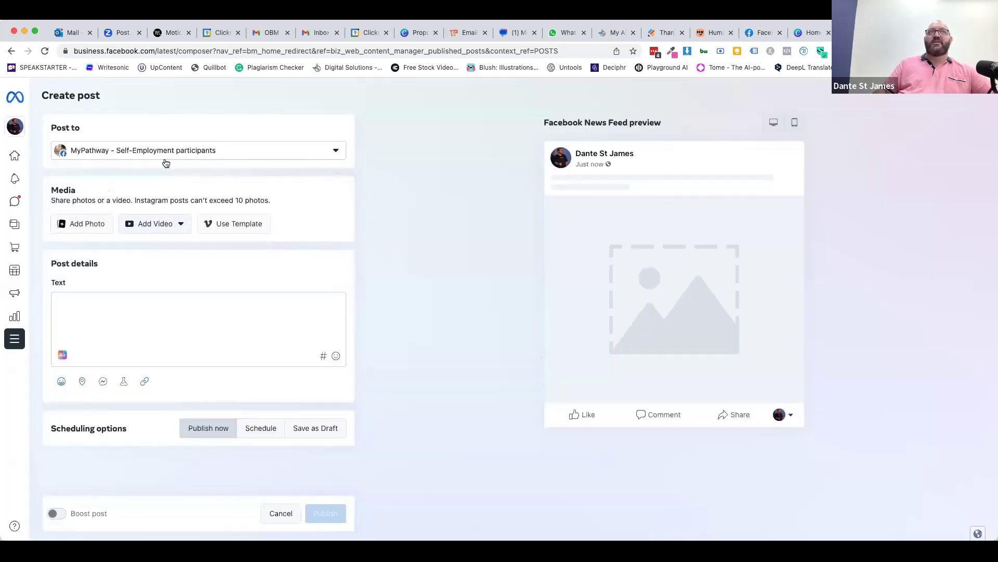
left_click(216, 155)
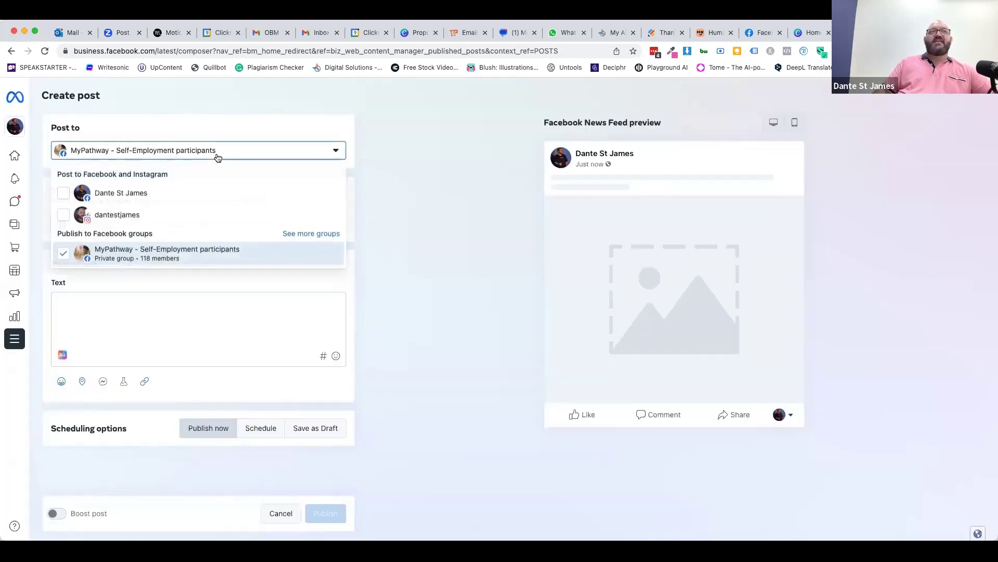
left_click(63, 192)
left_click(63, 214)
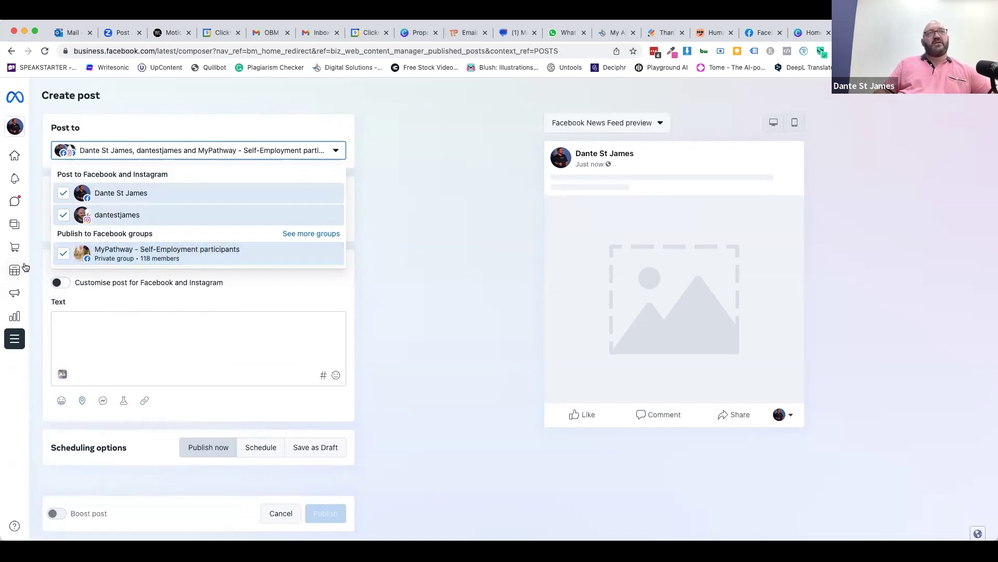
left_click(142, 253)
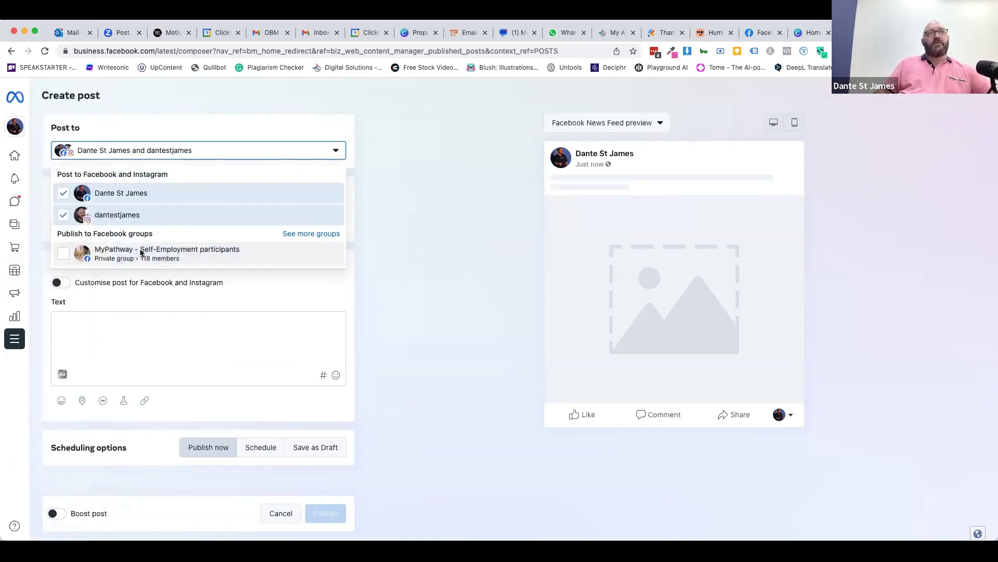
left_click(364, 269)
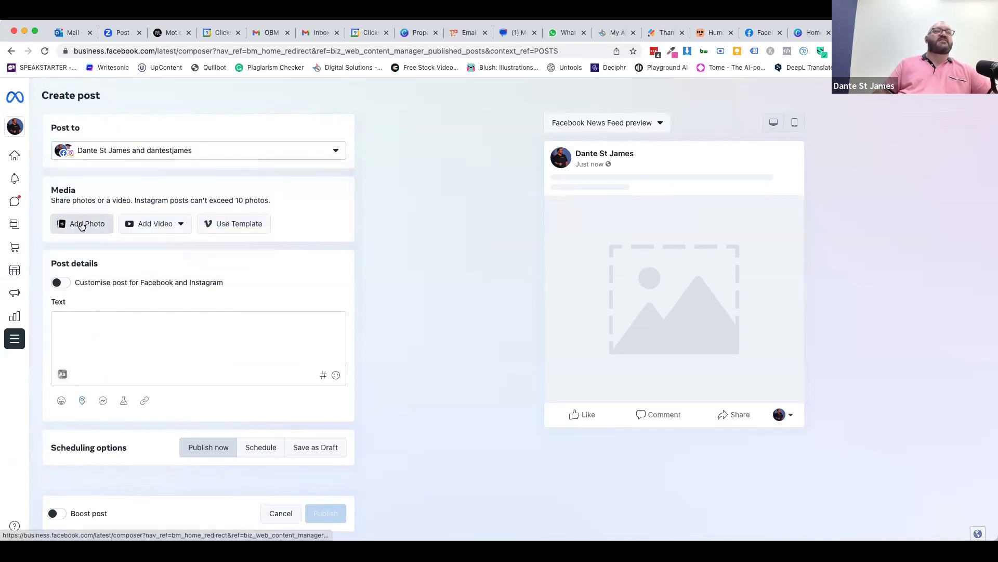
- Untick Instagram and the Page so no destination remains, then go to the Facebook home feed
left_click(105, 159)
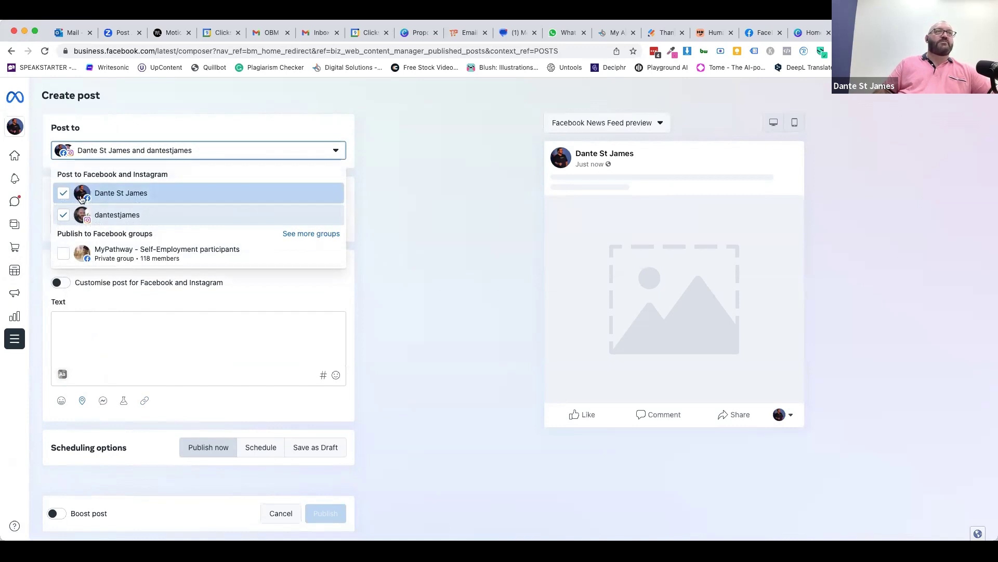
left_click(65, 214)
left_click(65, 193)
left_click(385, 153)
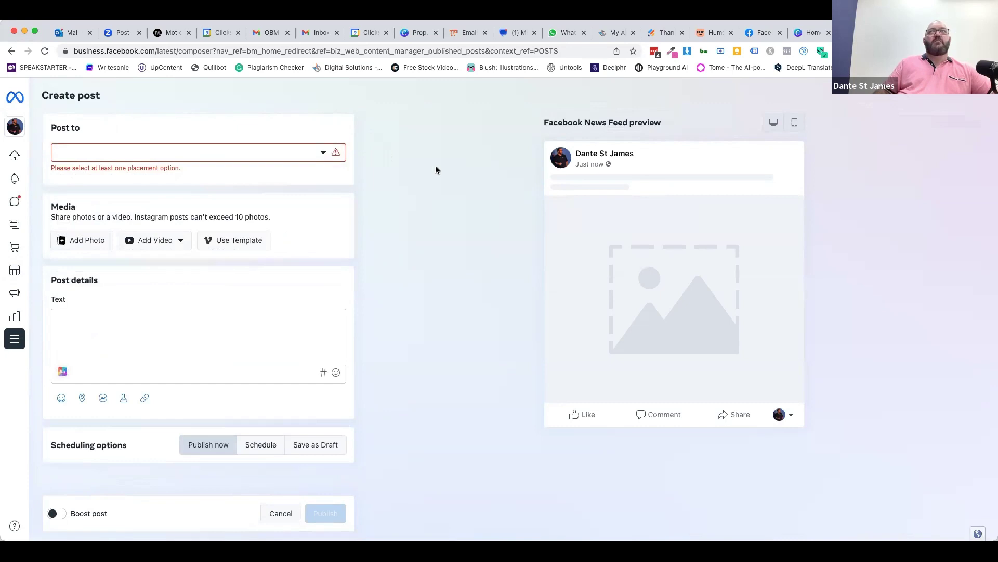
left_click_drag(757, 38, 813, 35)
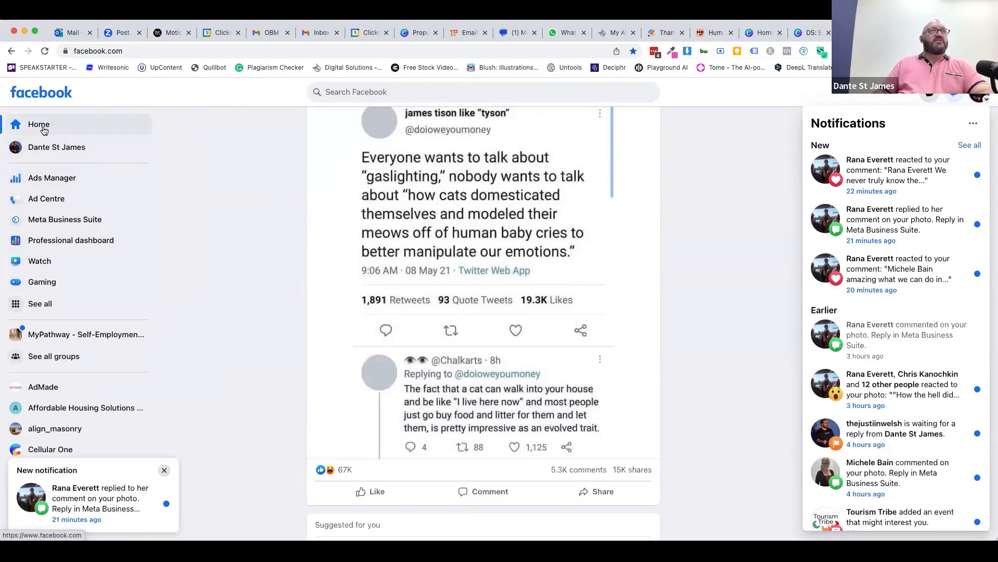
- On the business's Facebook Page, save the thumbs-up post image to the computer
left_click(52, 148)
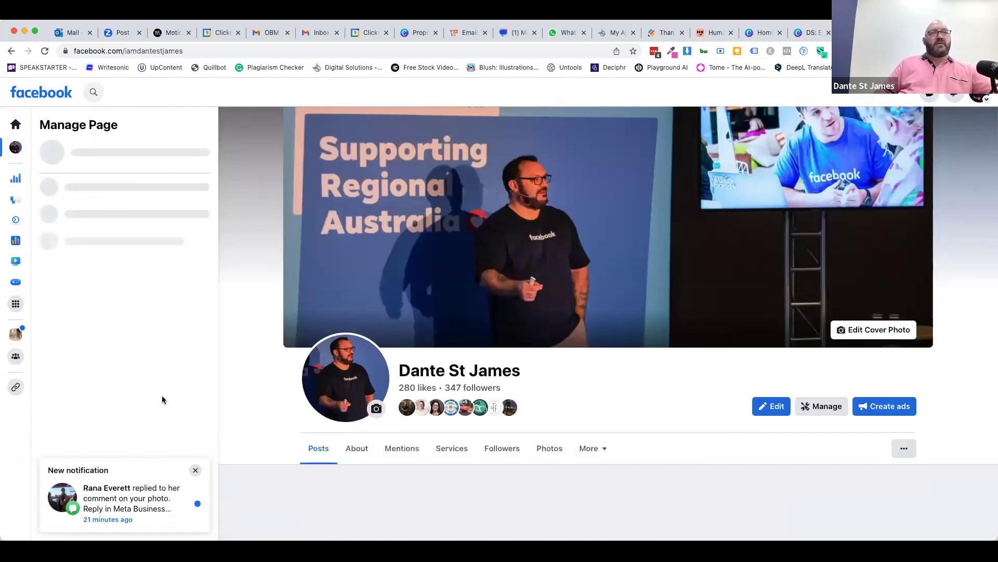
scroll(465, 397, "down", 5)
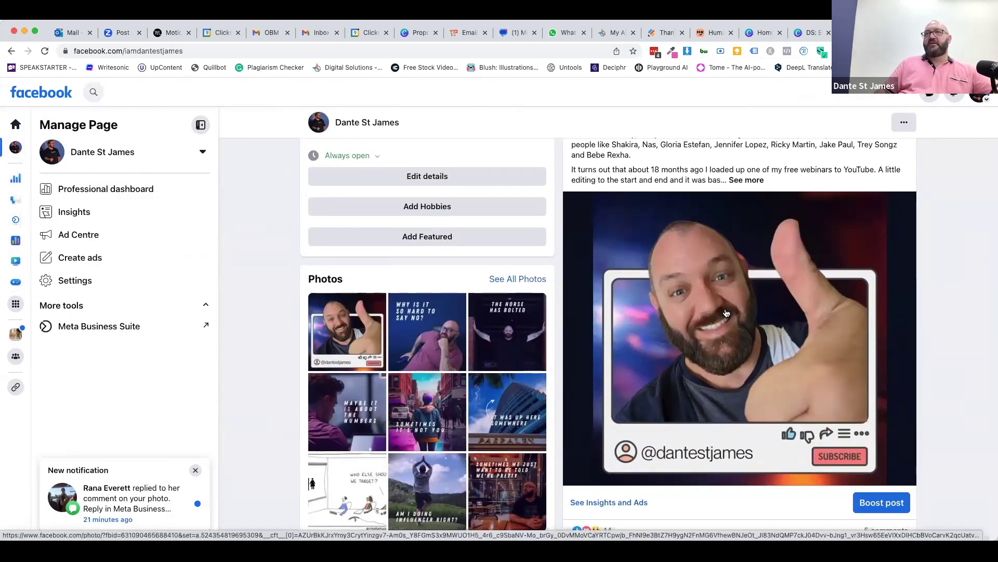
right_click(726, 309)
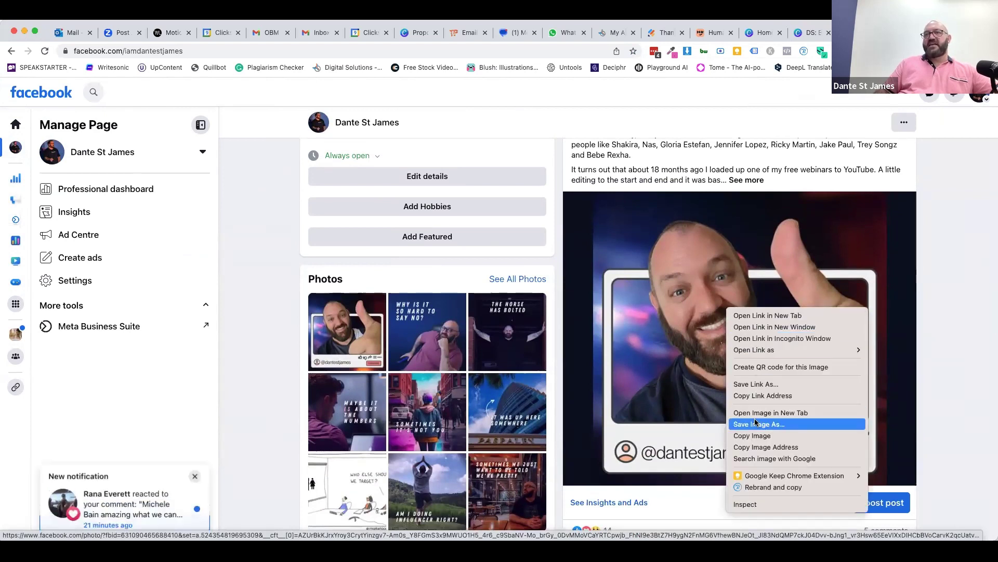
key("Escape")
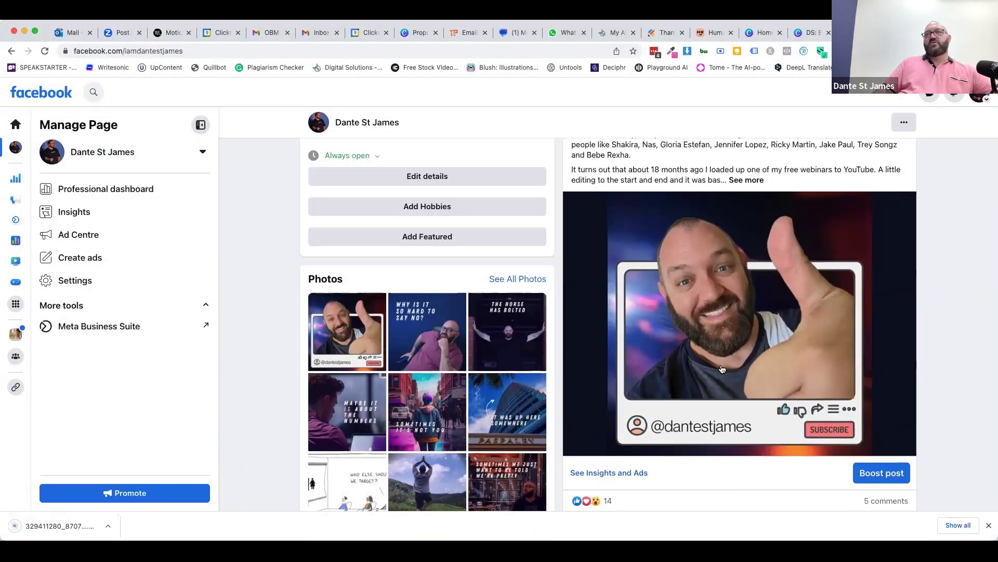
- Expand the thumbs-up post's caption and copy the whole text
scroll(734, 379, "up", 4)
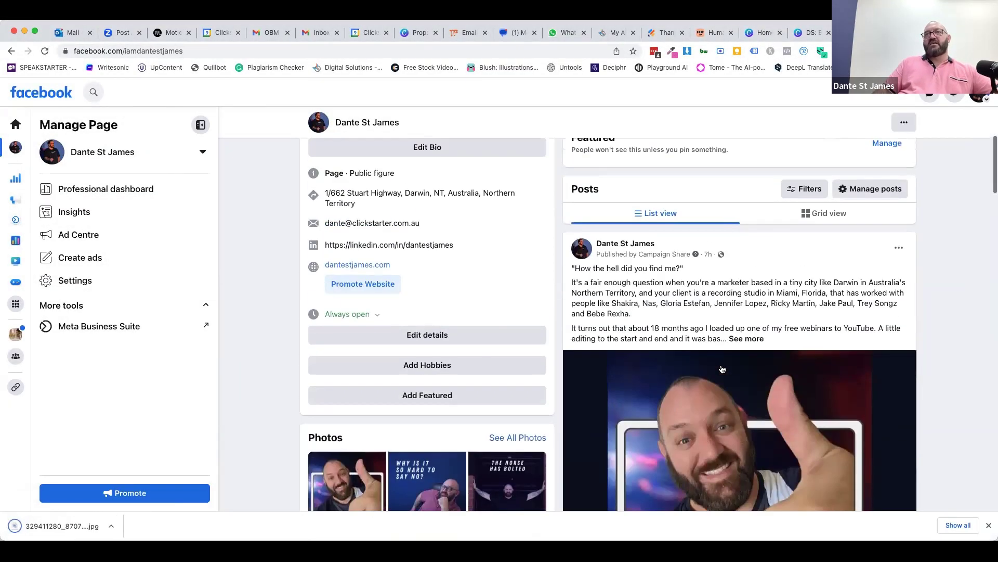
left_click(735, 378)
left_click_drag(572, 305, 827, 476)
right_click(678, 382)
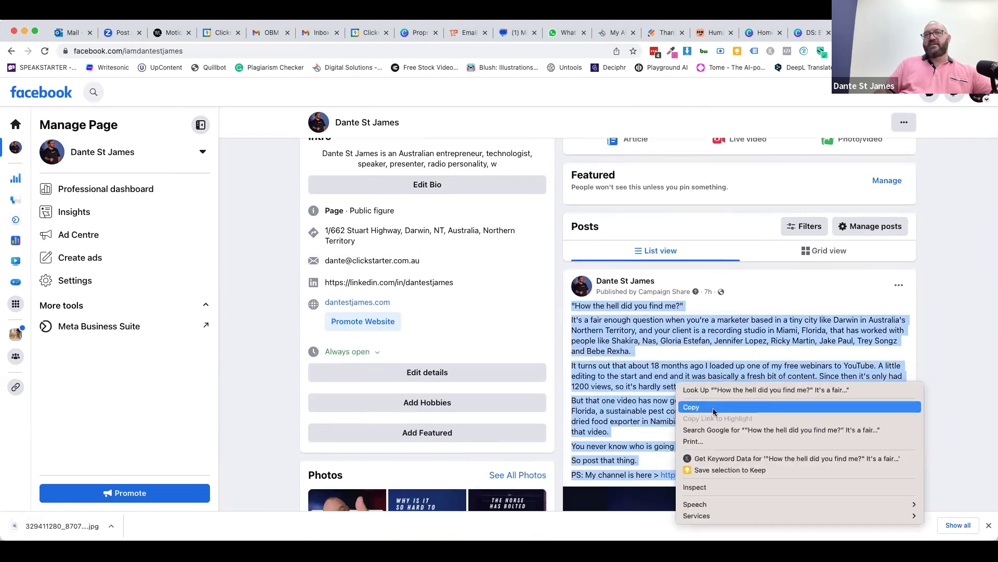
left_click(700, 407)
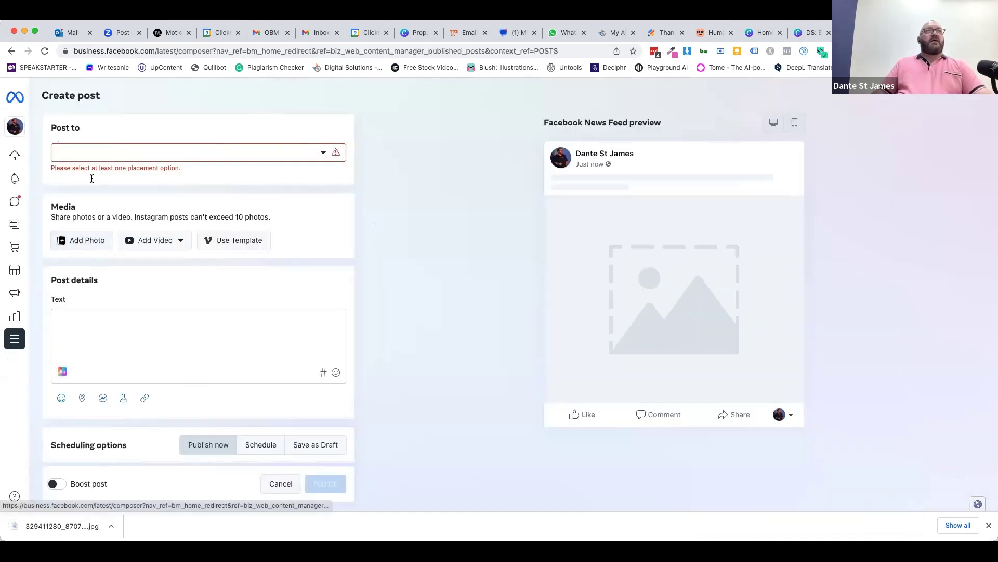
- Target only the Instagram account and attach the downloaded thumbs-up image to the post
left_click(87, 156)
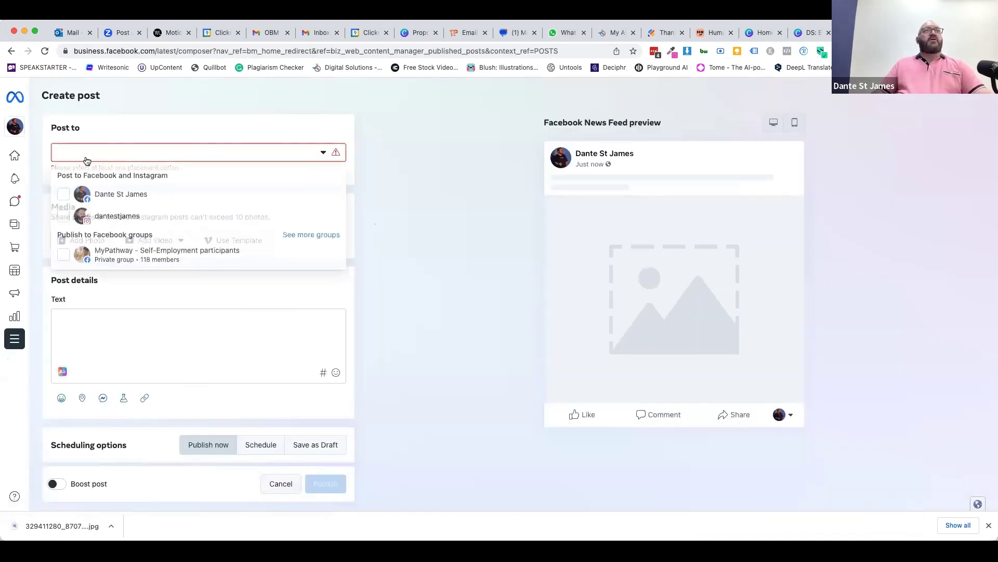
left_click(64, 215)
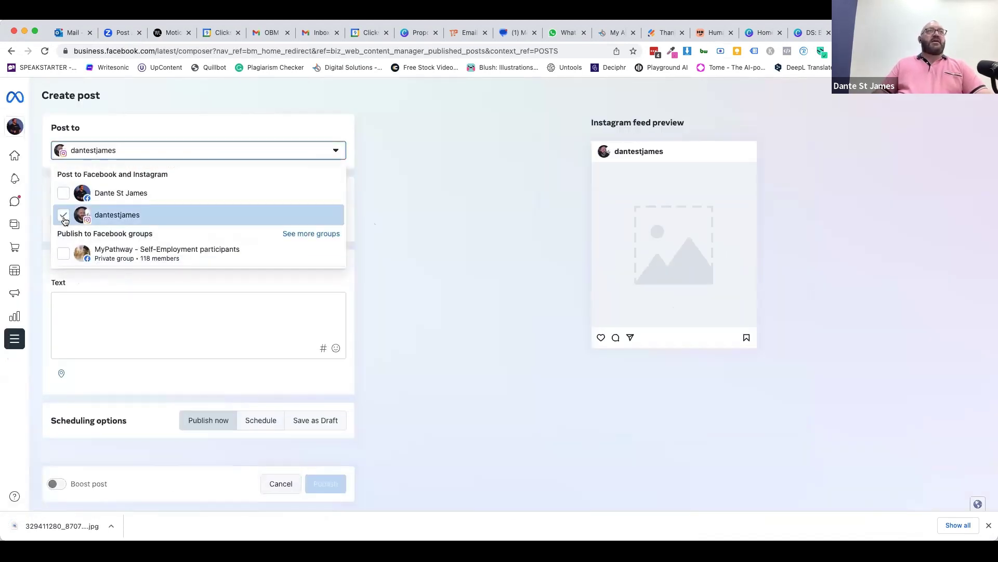
left_click(437, 225)
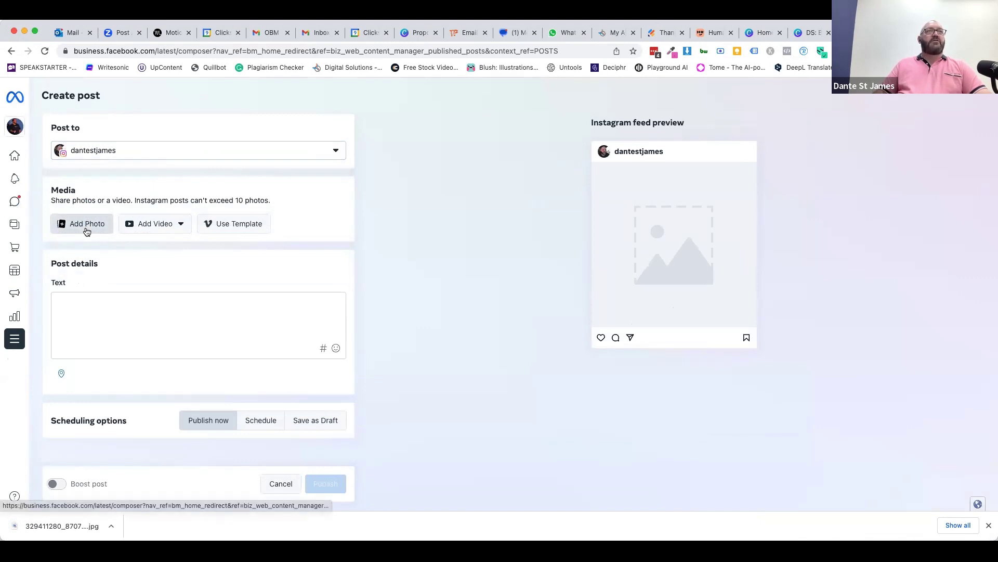
left_click(87, 228)
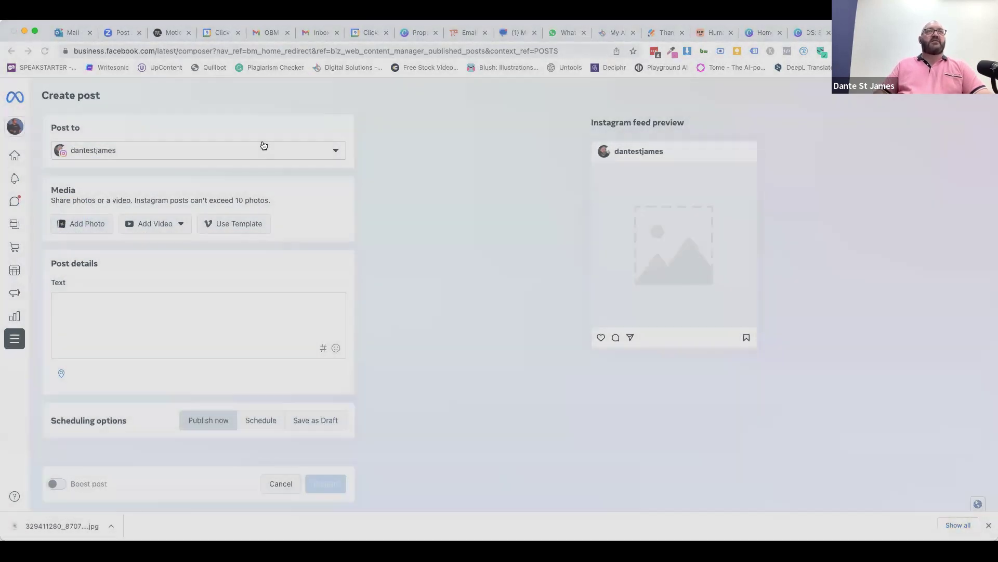
double_click(262, 144)
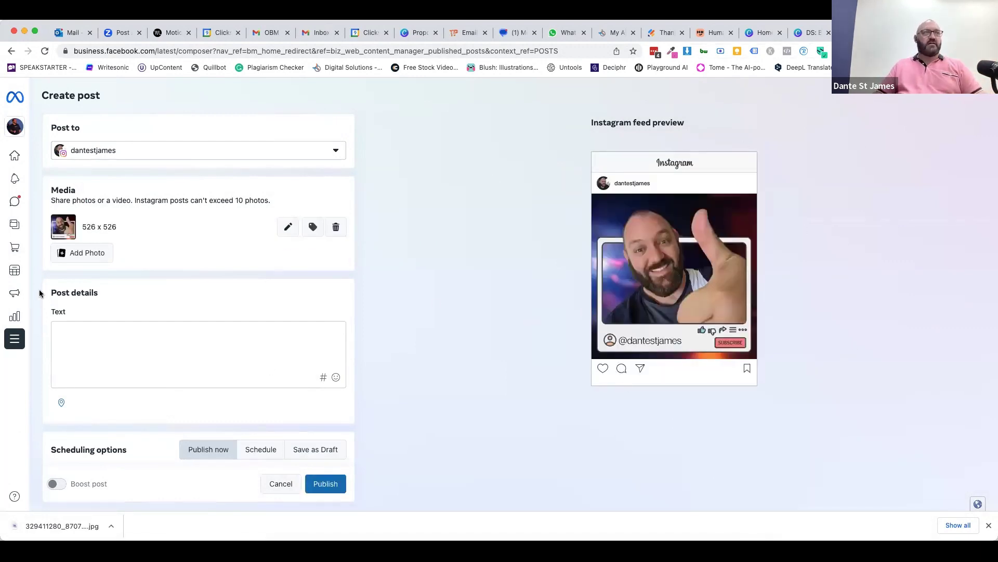
- Paste the copied Facebook caption, drop its last link line, and add blank lines between the opening paragraphs
left_click(72, 328)
key("super+v")
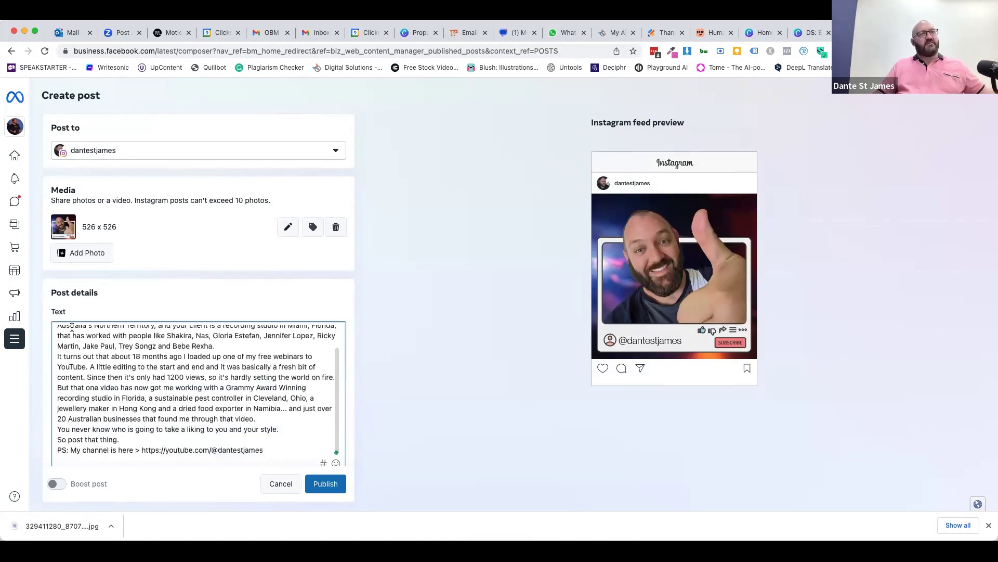
key("super+BackSpace")
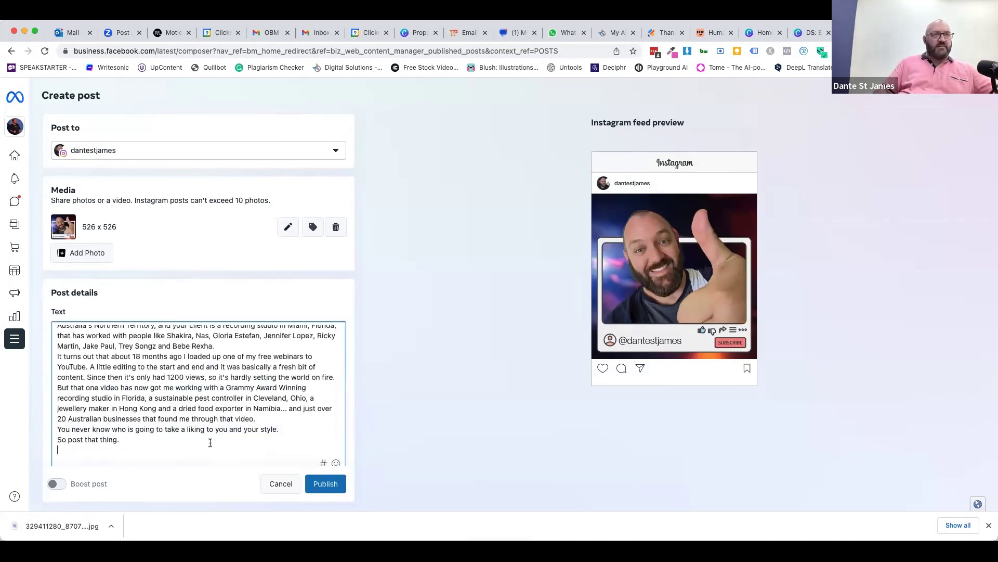
key("Return")
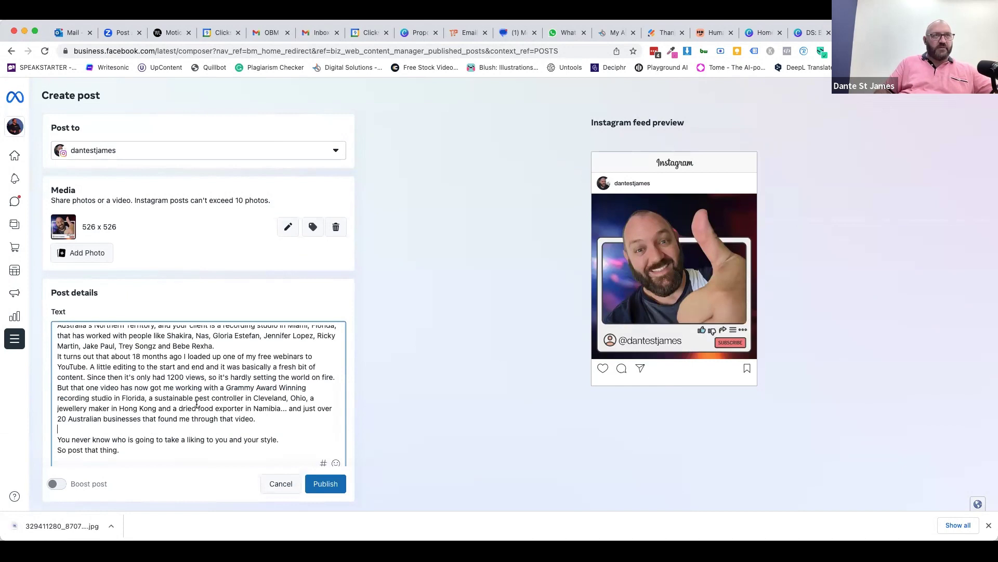
scroll(198, 390, "up", 1)
left_click(215, 366)
key("Return")
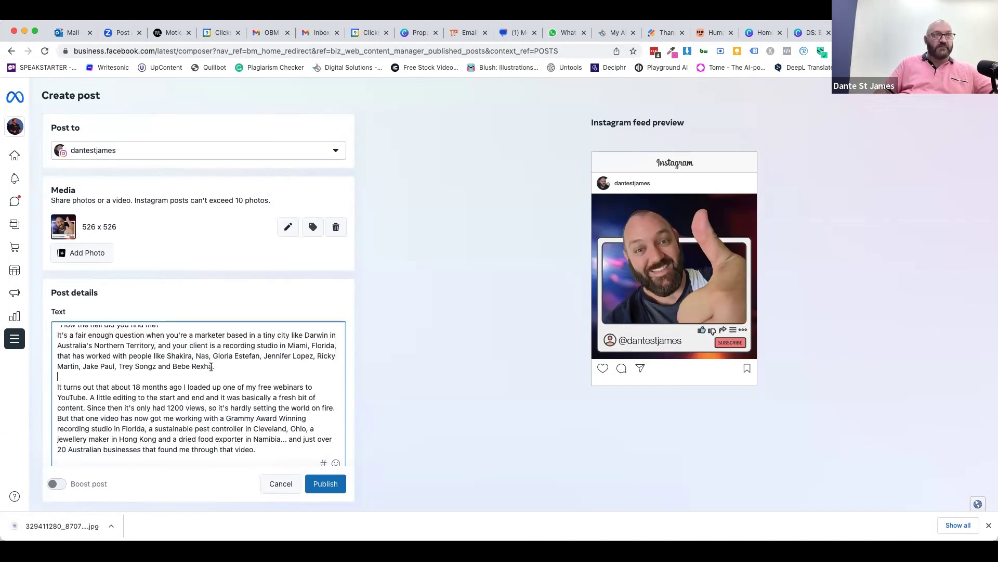
scroll(198, 390, "up", 1)
left_click(165, 330)
key("Return")
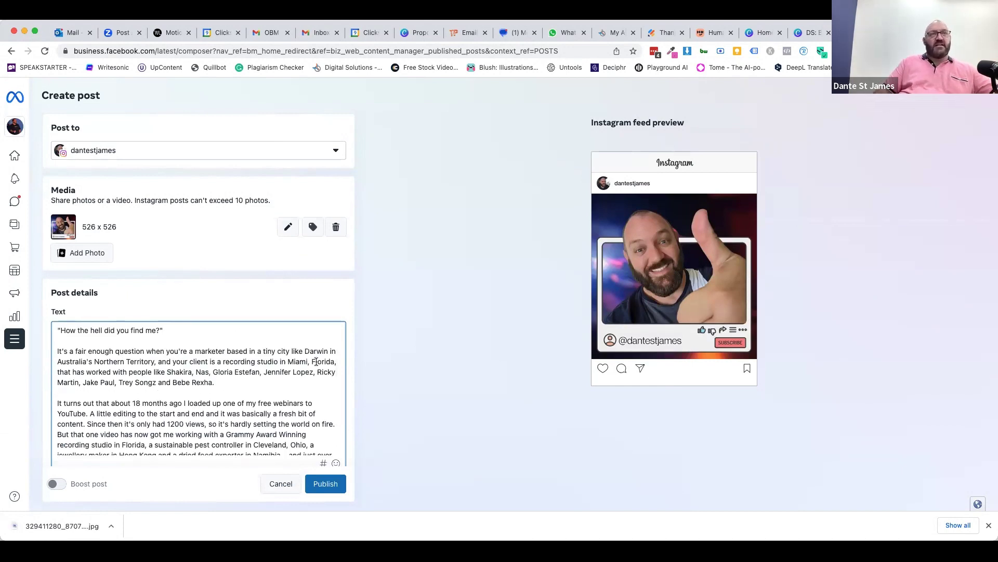
scroll(245, 416, "down", 3)
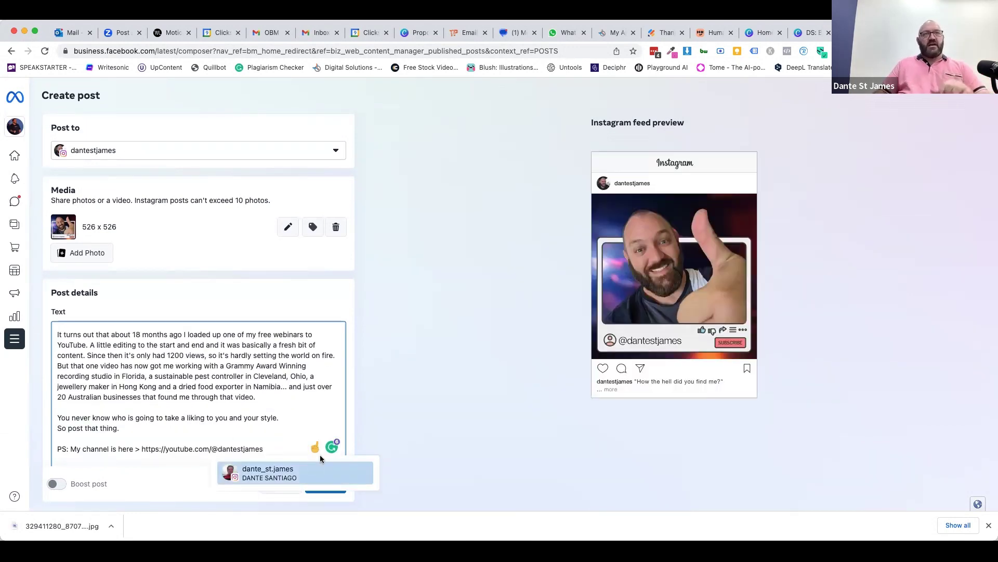
- Replace the auto-mention after the YouTube URL by retyping the channel handle on the PS line
key("Return")
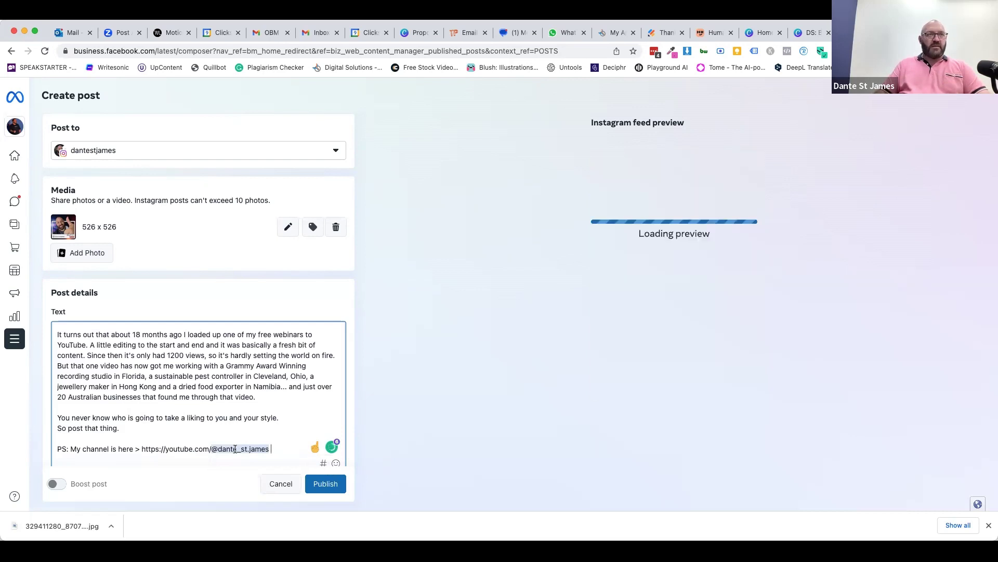
key("BackSpace")
type("dante")
key("BackSpace")
key("BackSpace")
key("BackSpace")
key("BackSpace")
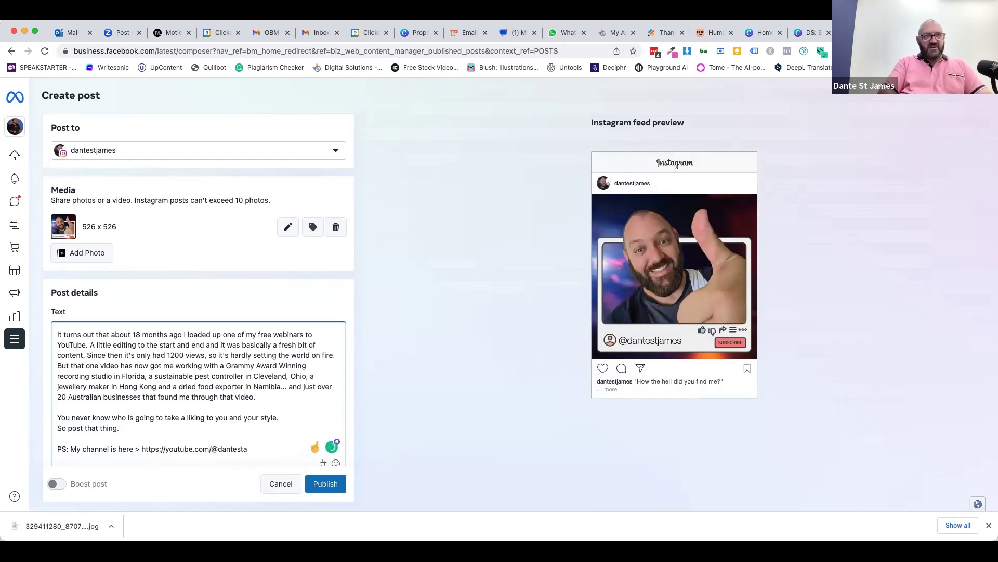
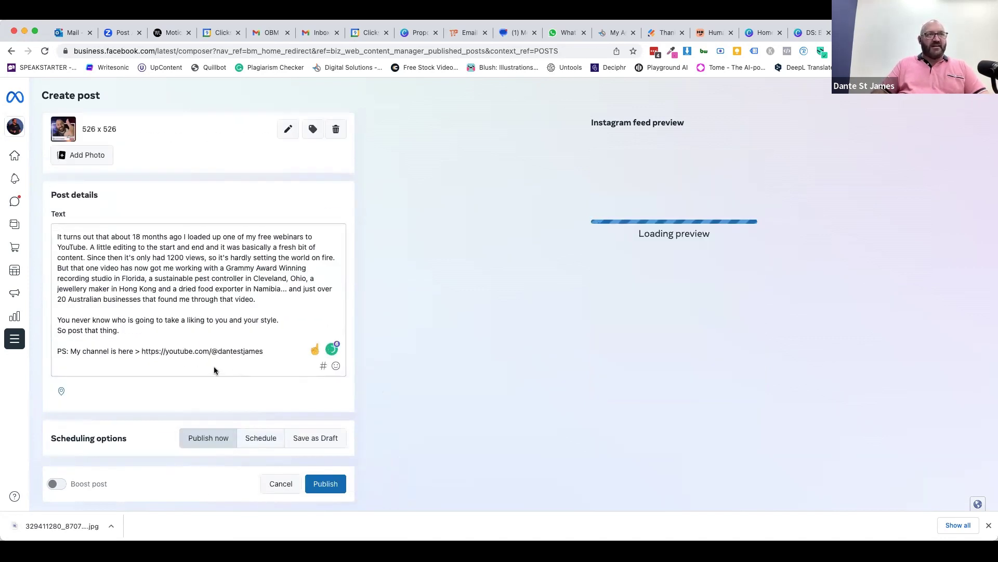
- Retype the channel handle at the end of the PS line's YouTube link
left_click(277, 351)
key("Return")
key("BackSpace")
key("BackSpace")
key("BackSpace")
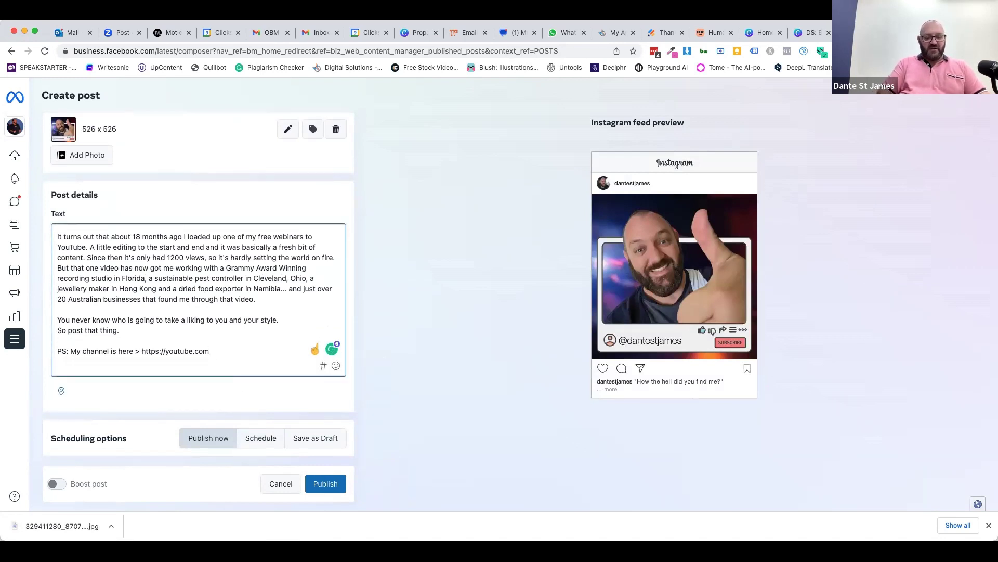
type("am")
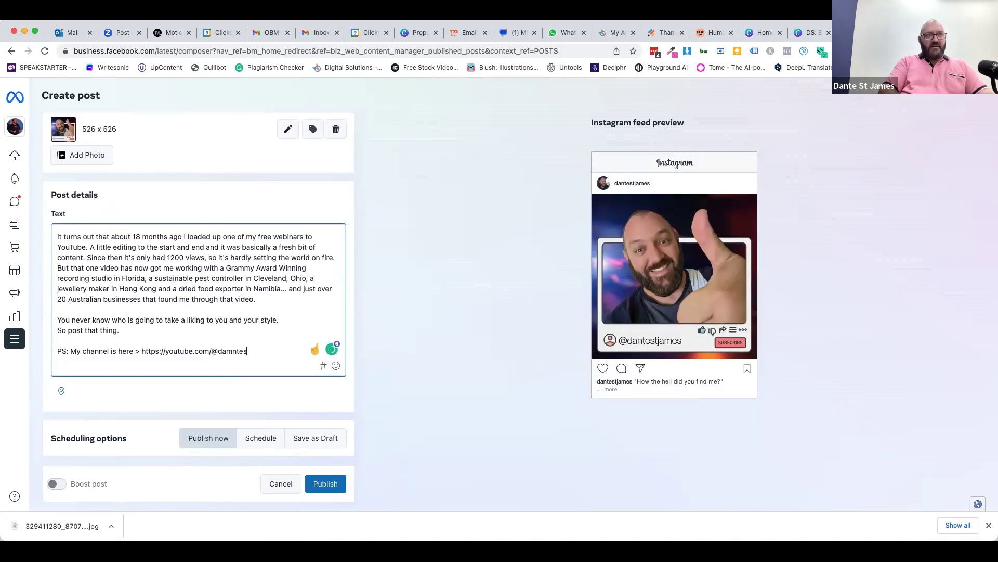
key("BackSpace")
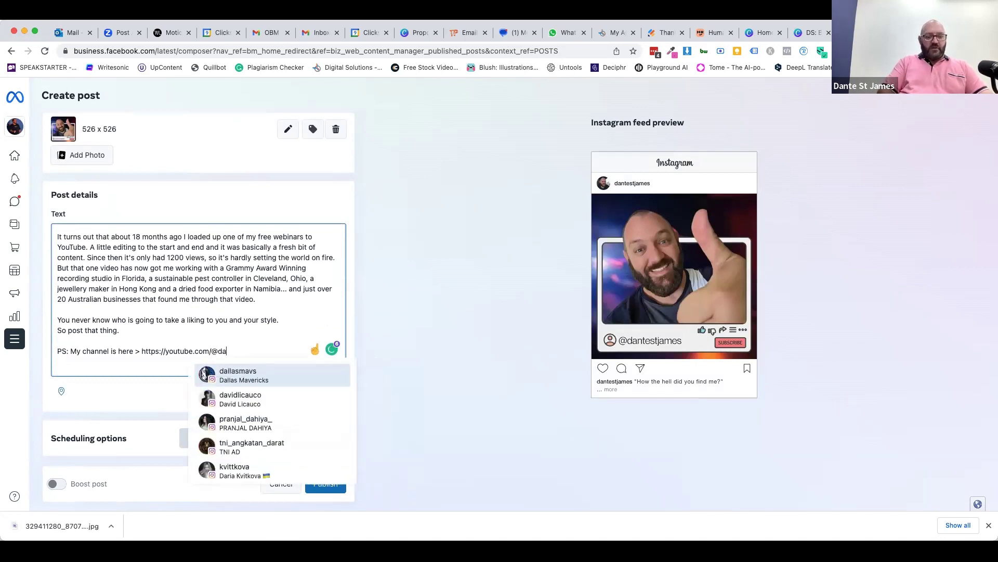
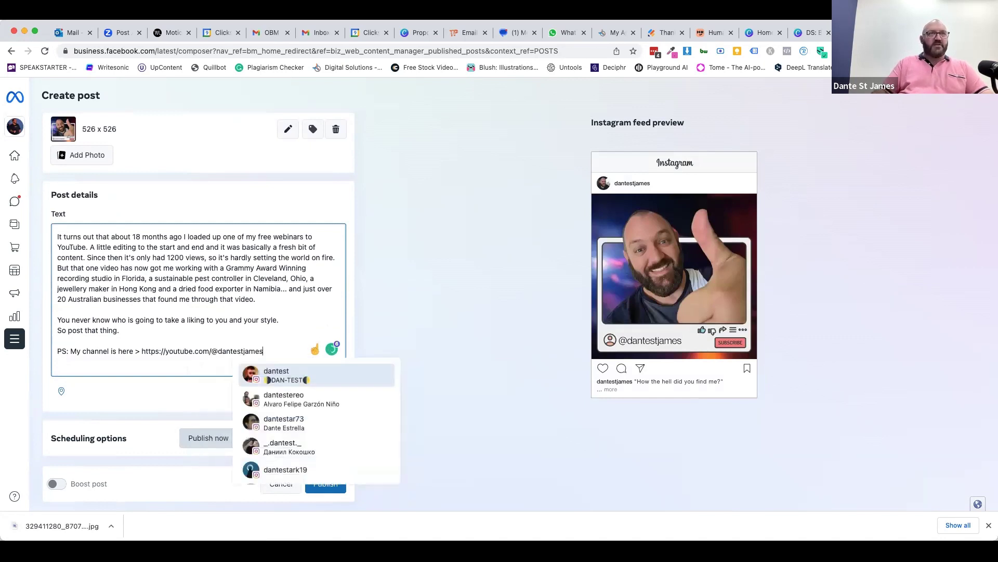
left_click(123, 333)
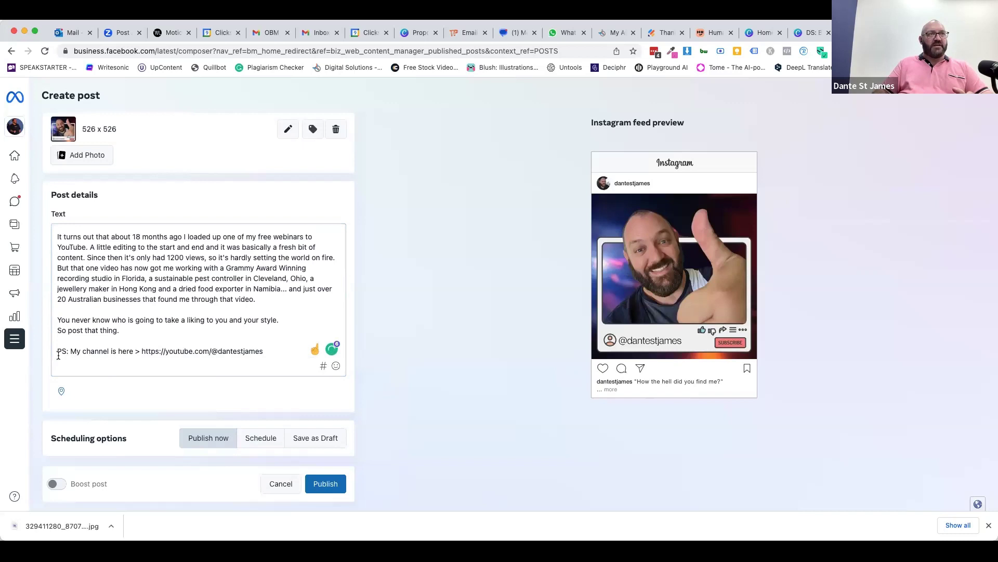
- Delete the entire PS line so the caption ends with 'So post that thing.'
left_click(266, 351)
key("Return")
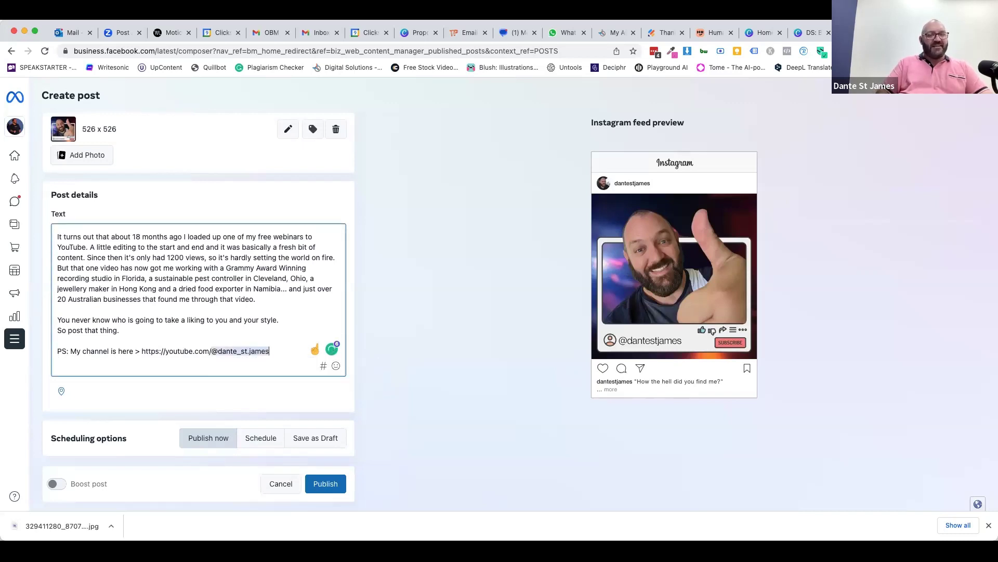
key("BackSpace")
key("BackSpace")
key("BackSpace")
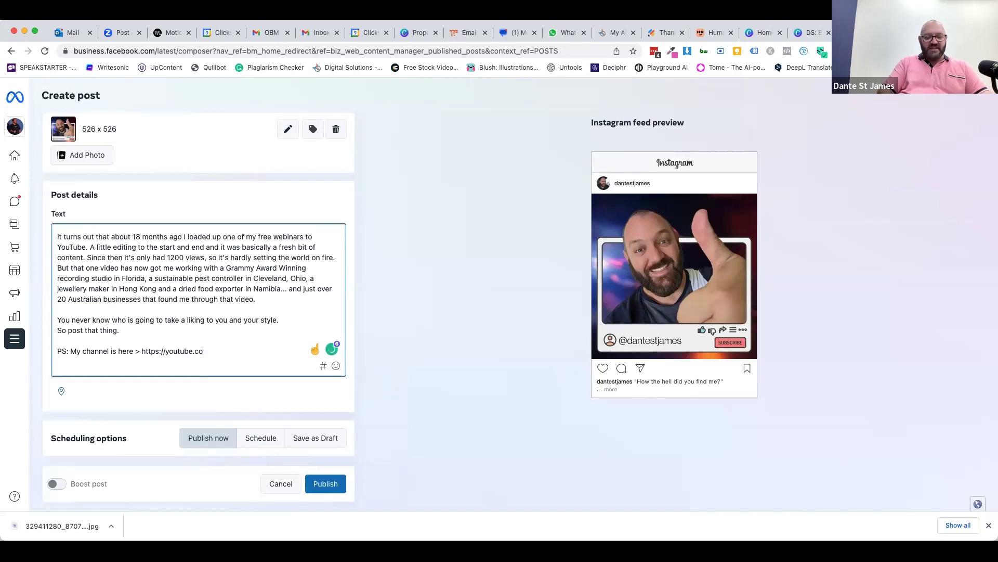
key("super+shift+Left")
key("BackSpace")
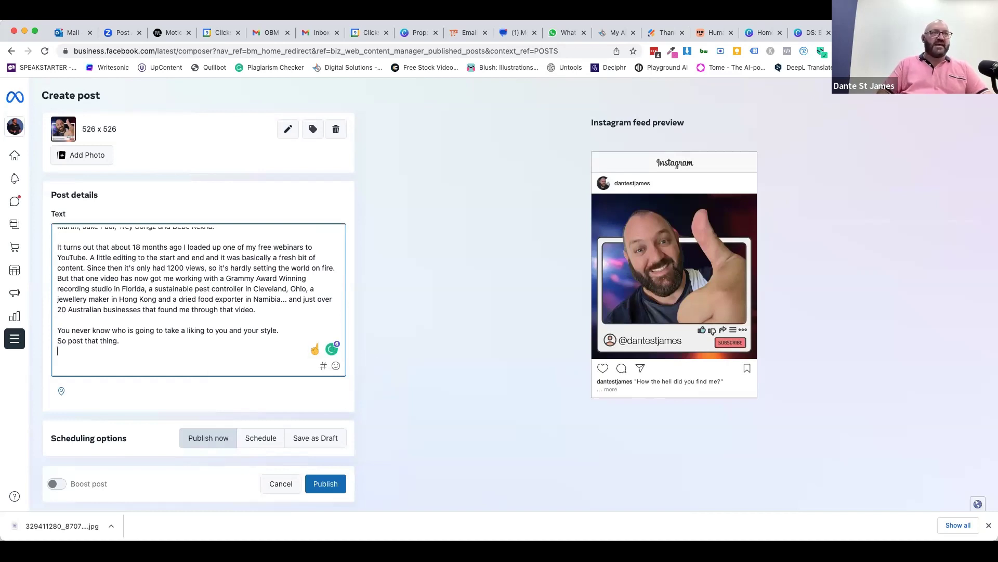
- Search the hashtag picker and select #smallbusiness and #smallbusinessaus
left_click(322, 366)
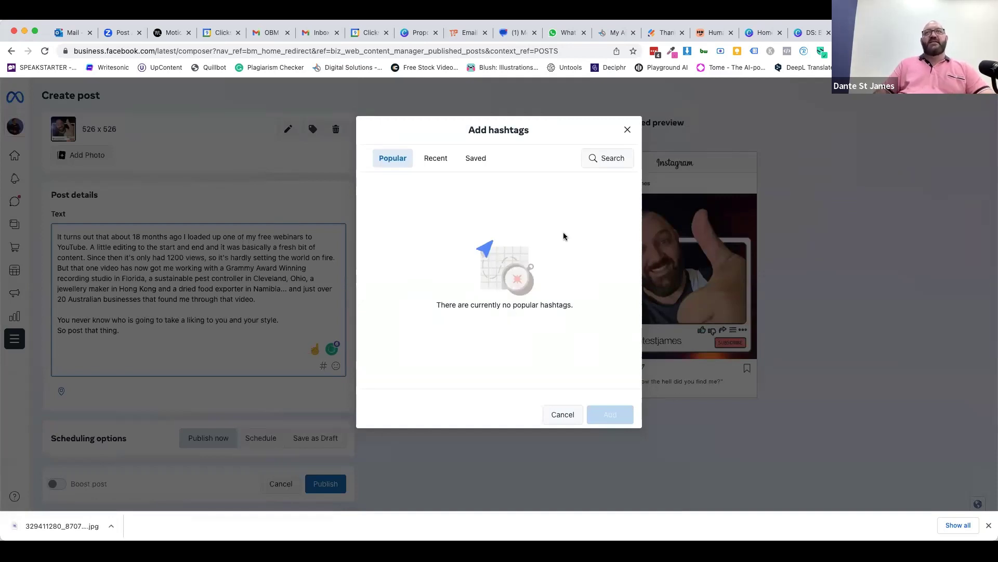
left_click(619, 159)
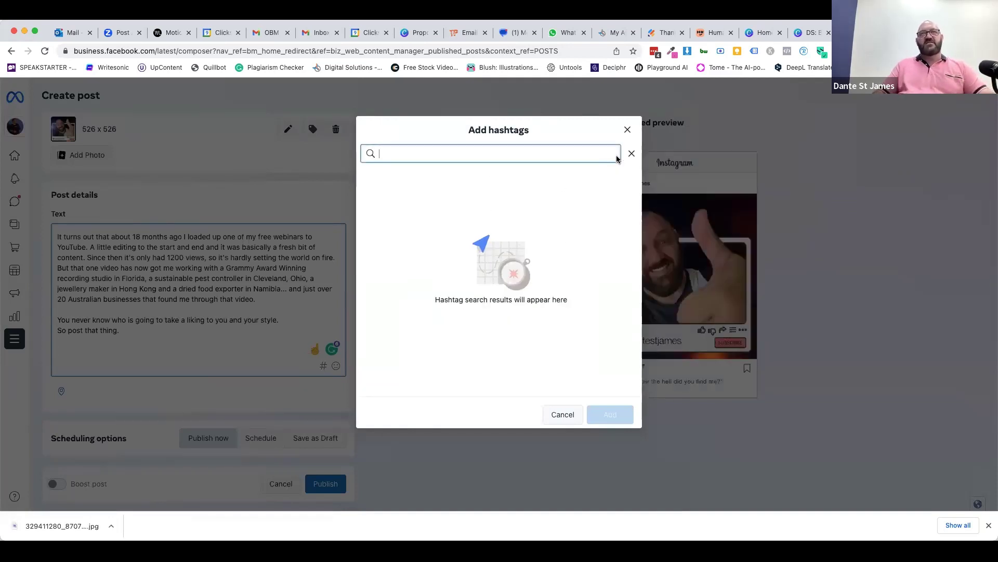
type("smarmer")
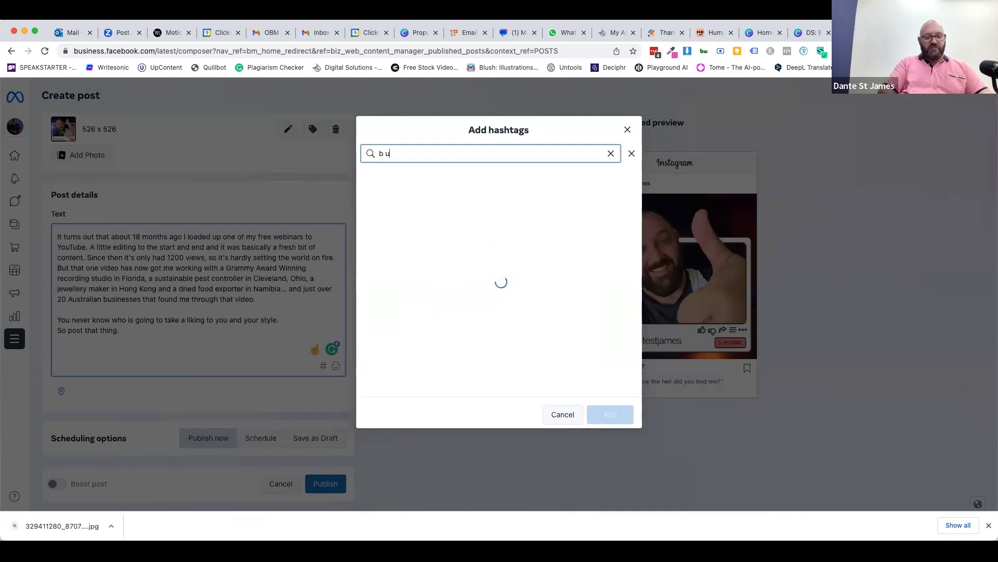
key("super+a")
type("smallbusiness")
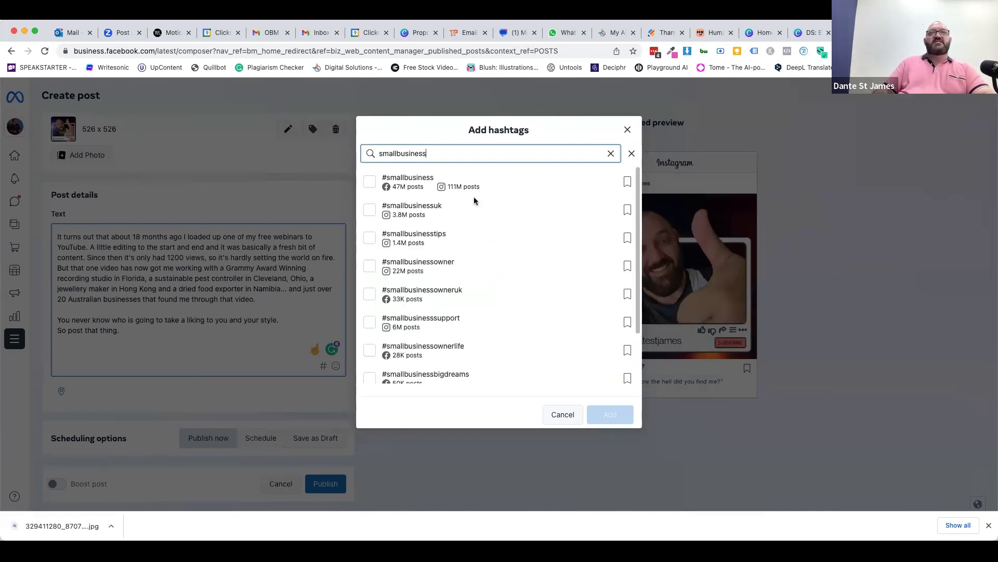
left_click(369, 183)
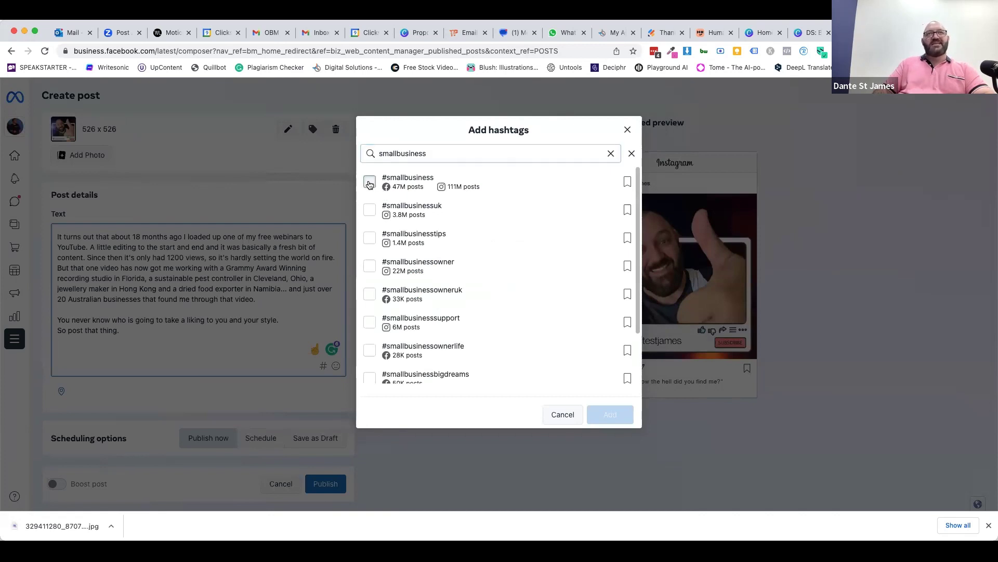
left_click(431, 150)
type("aus")
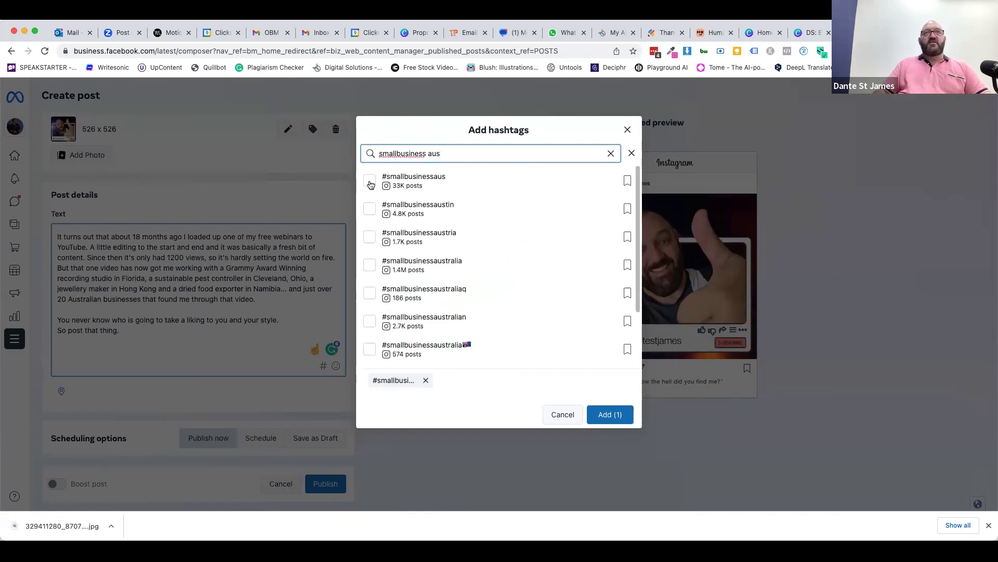
left_click(370, 182)
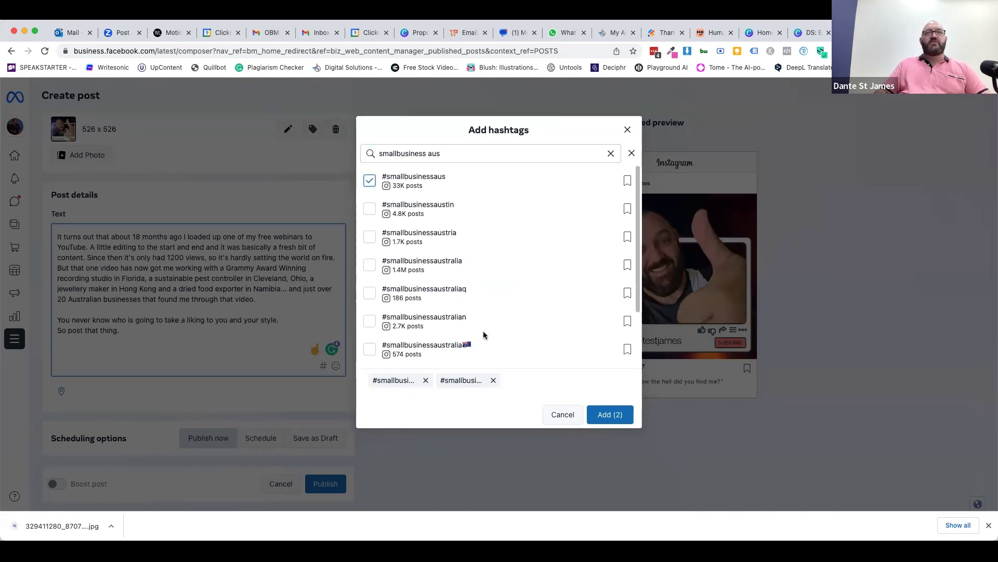
- Select #Youtube, #youtube and #youtuber, then insert all five hashtags into the caption
left_click(611, 153)
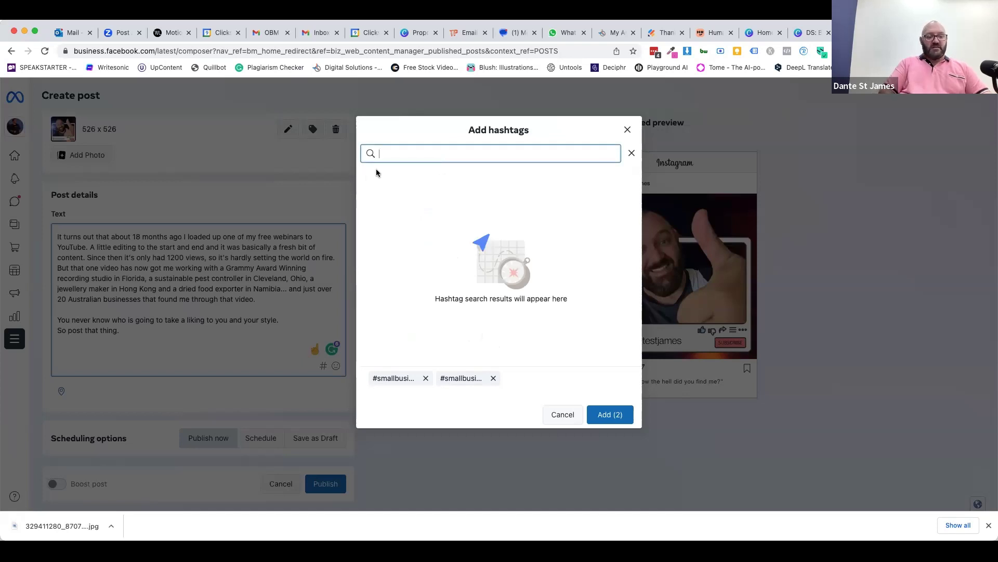
type("#youtube")
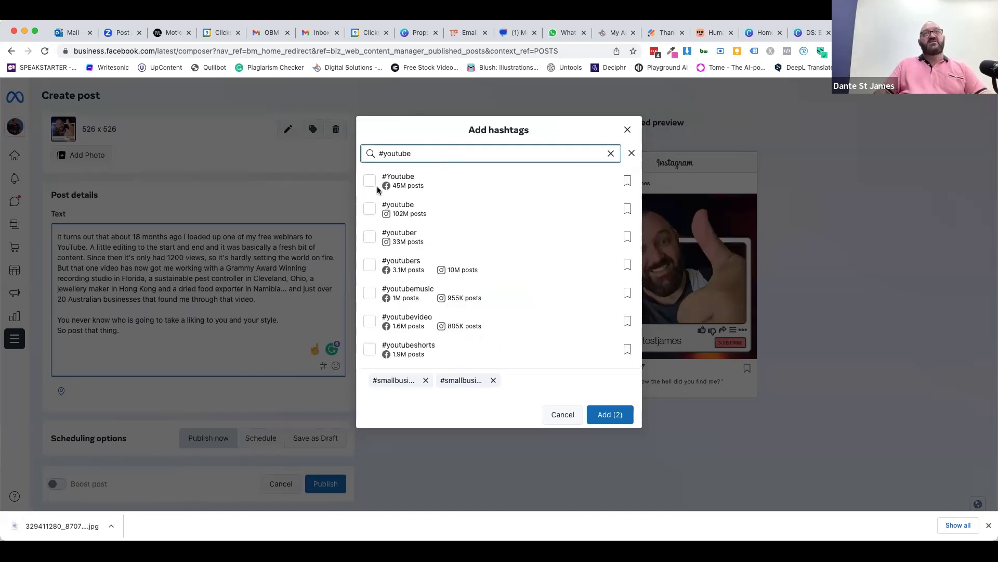
left_click(370, 180)
left_click(369, 210)
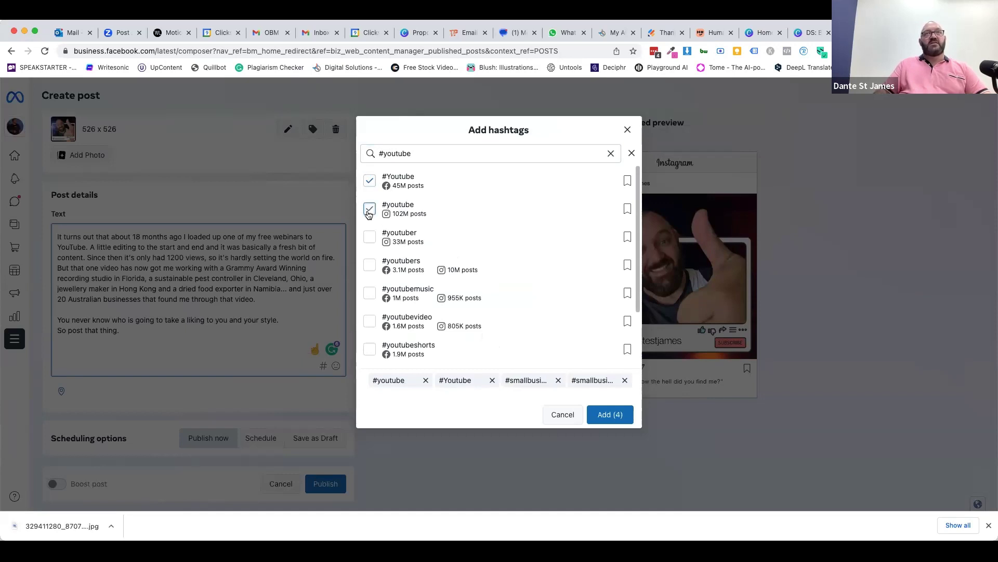
left_click(369, 238)
left_click(607, 413)
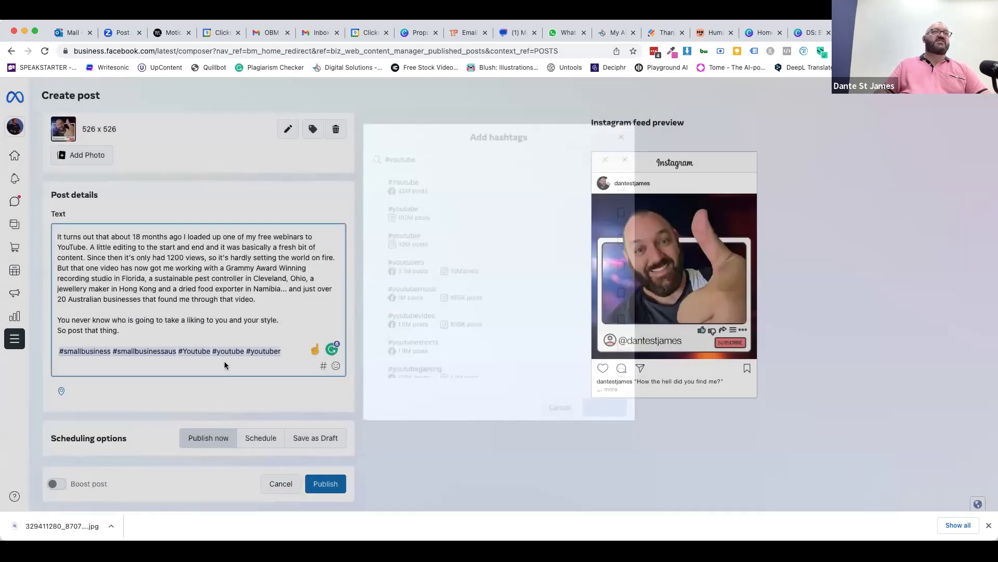
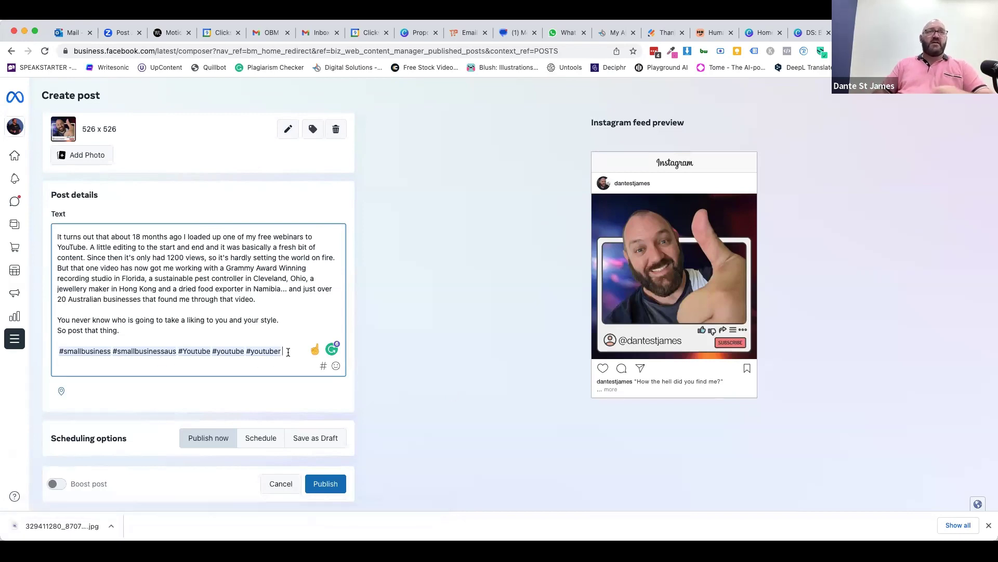
- Append #boundlesspossible and #northernterritory after #youtuber, choosing each from the hashtag suggestions
type("#")
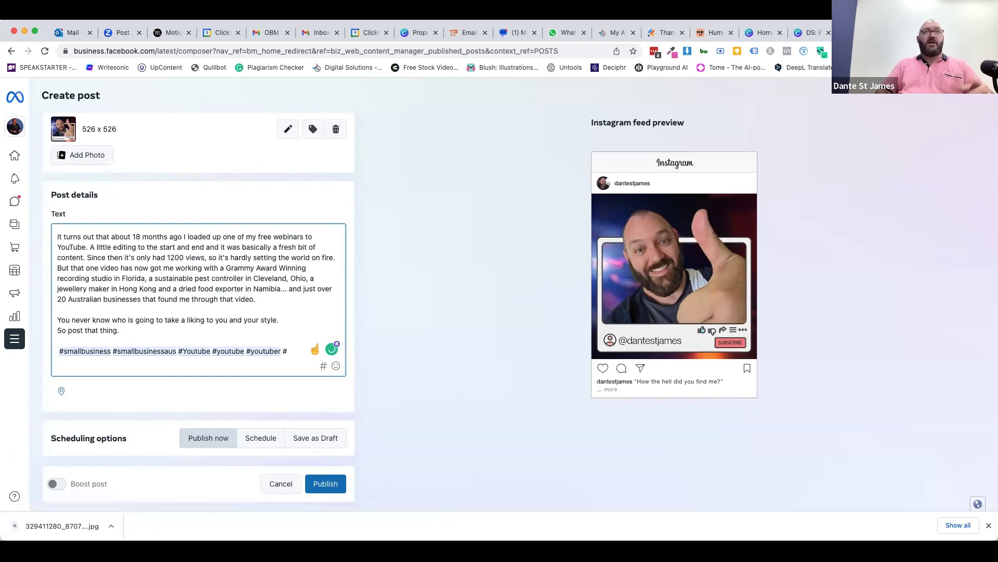
type("bou")
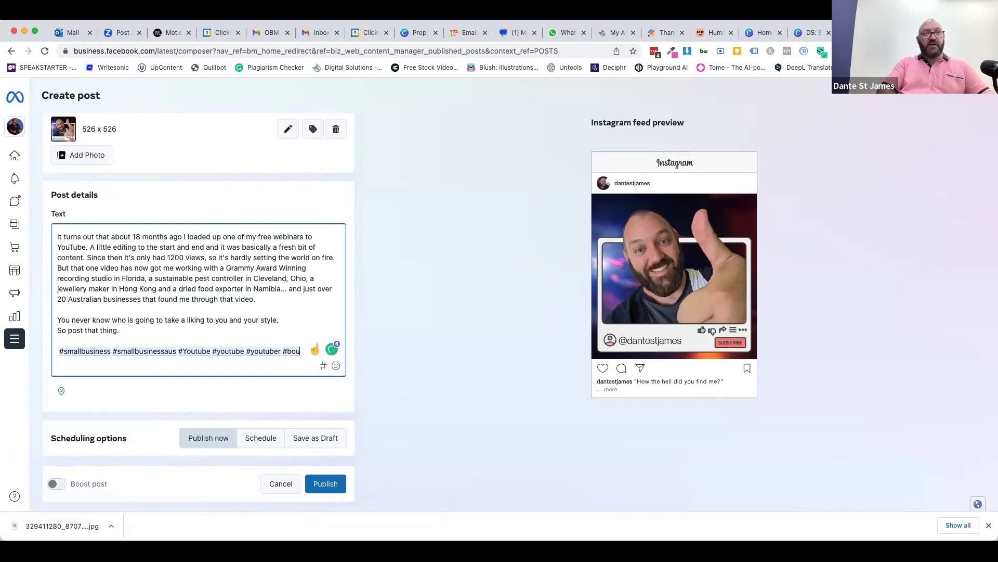
type("ndless")
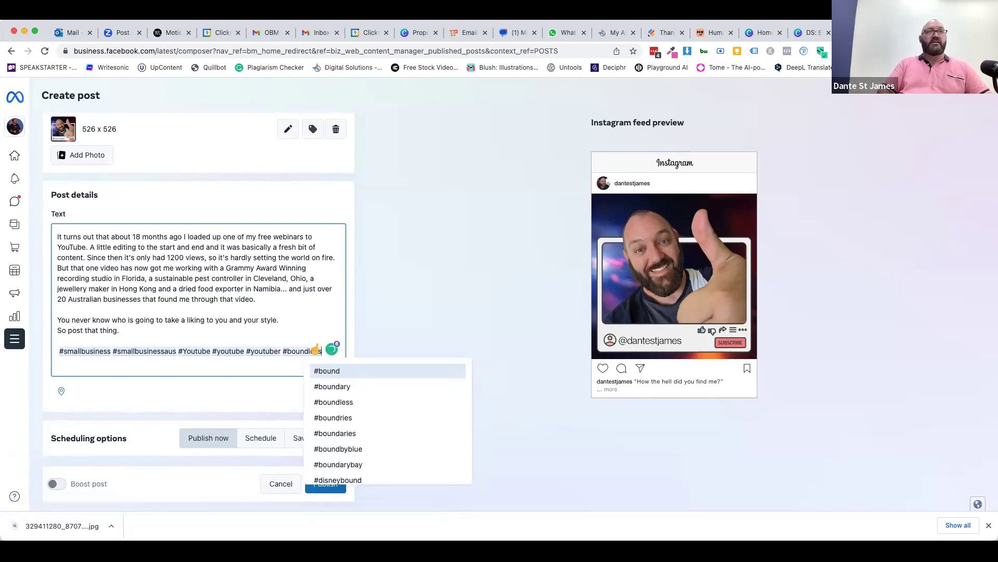
key("Escape")
key("BackSpace")
key("BackSpace")
key("BackSpace")
key("BackSpace")
key("BackSpace")
key("BackSpace")
key("BackSpace")
key("BackSpace")
key("BackSpace")
key("BackSpace")
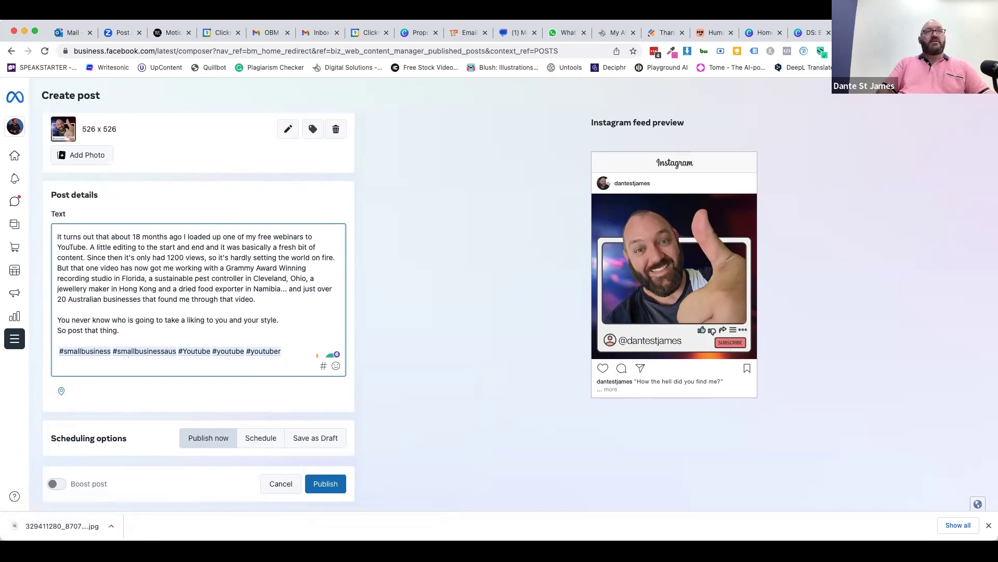
key("Return")
type("#boundlesspossioble")
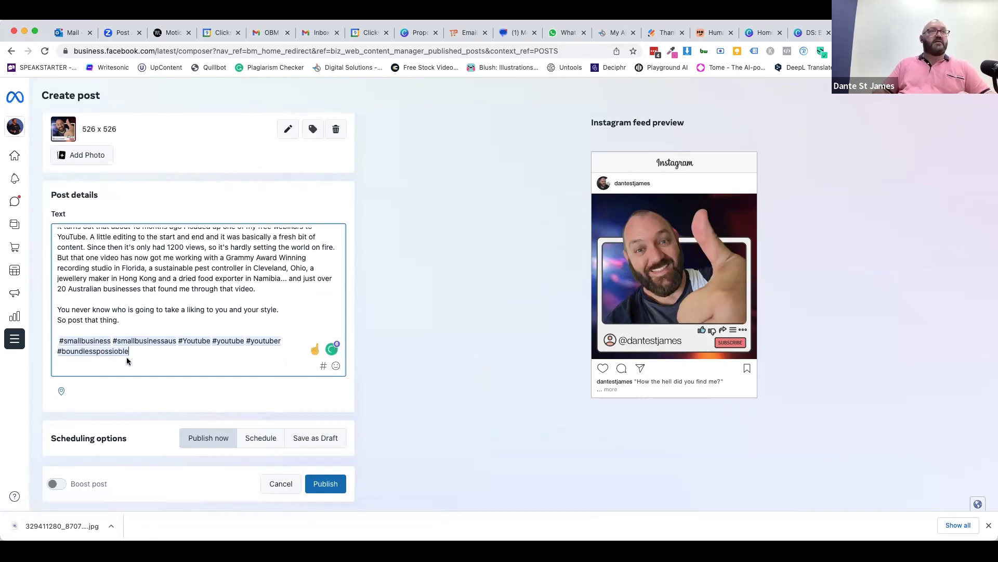
key("BackSpace")
key("BackSpace")
key("BackSpace")
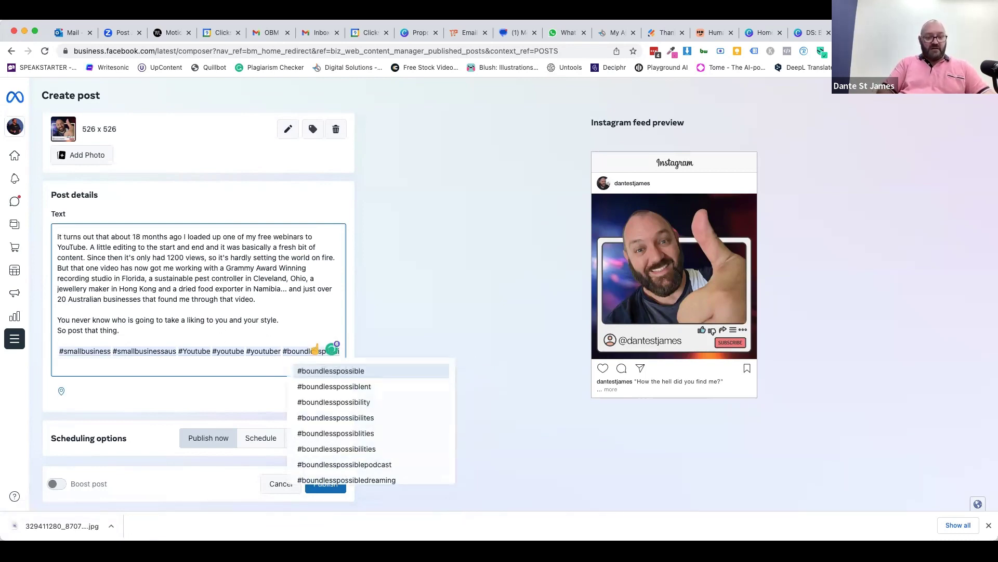
type("ble")
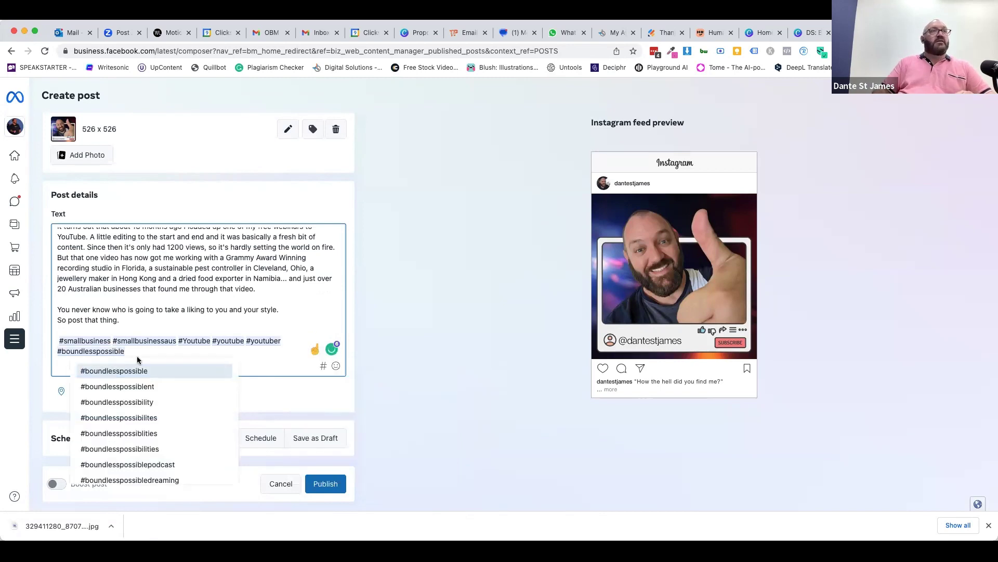
left_click(125, 371)
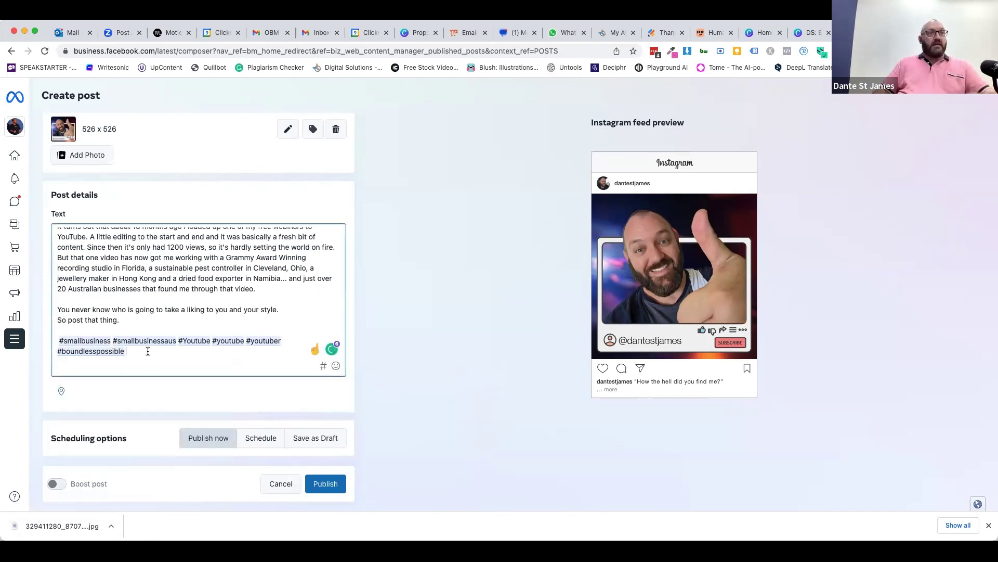
type("#norhtern")
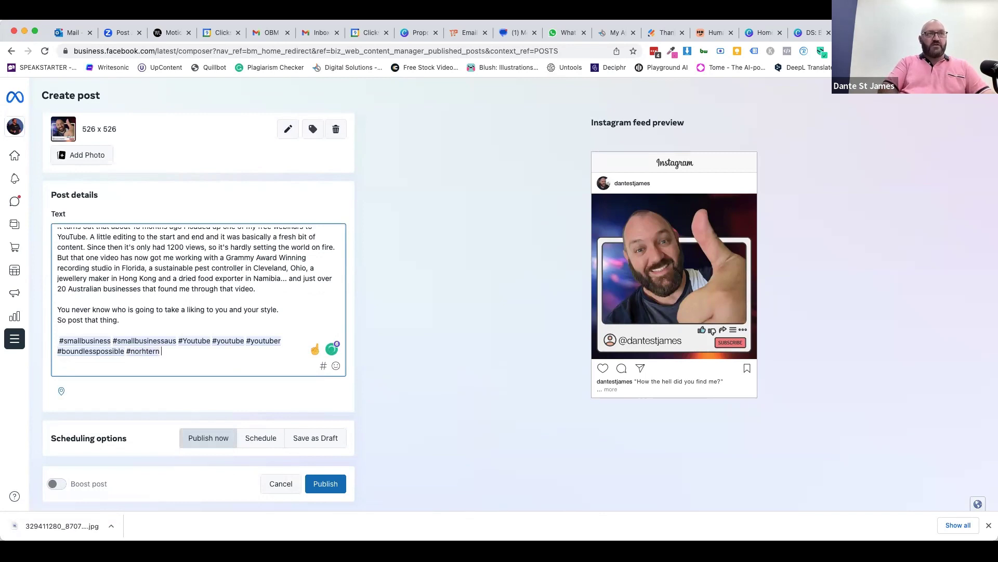
key("BackSpace")
type("thernterritory")
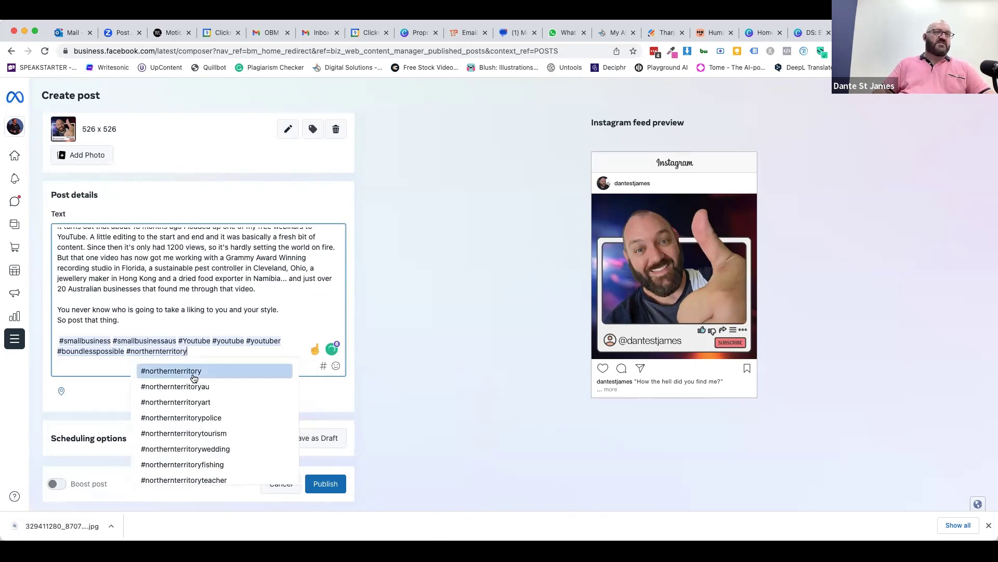
left_click(193, 376)
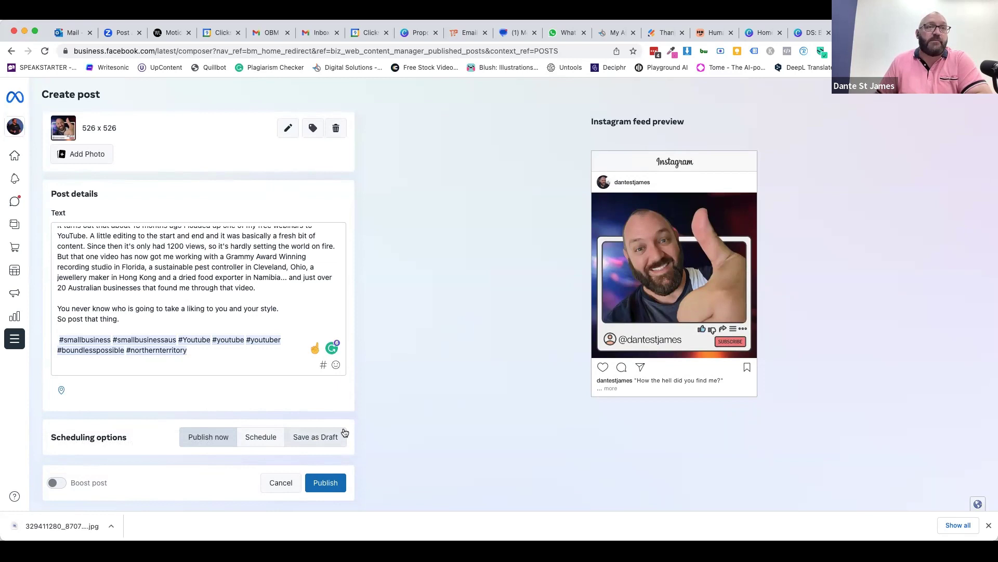
- Schedule the post for today's suggested 19:30 active time, 9 February 2023 at 07:30 PM
left_click(266, 437)
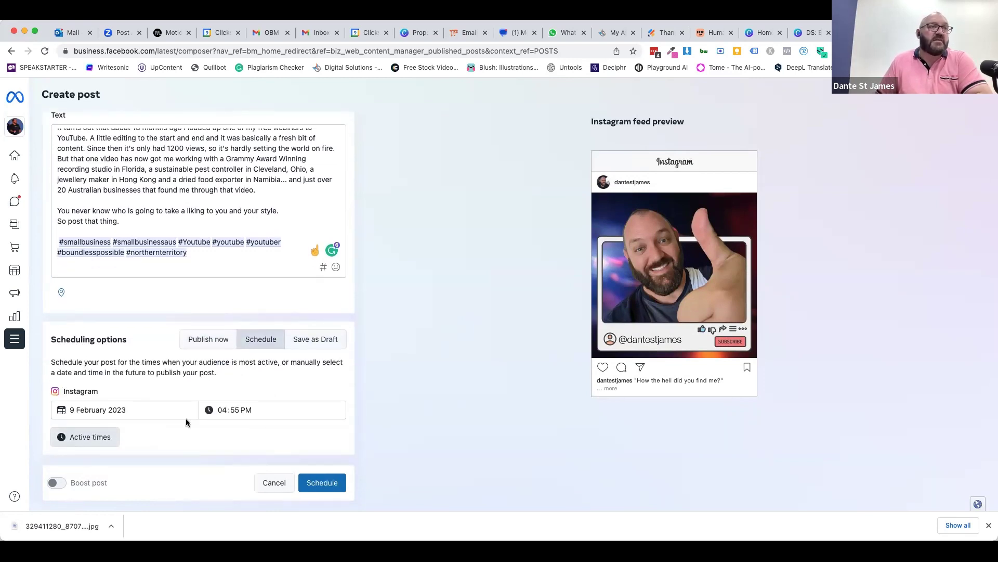
left_click(85, 439)
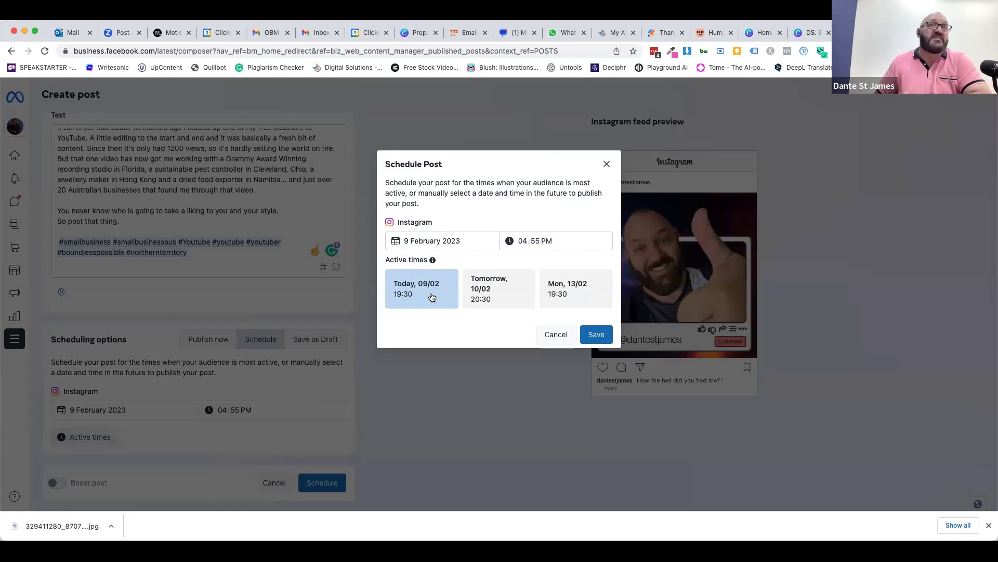
left_click(429, 296)
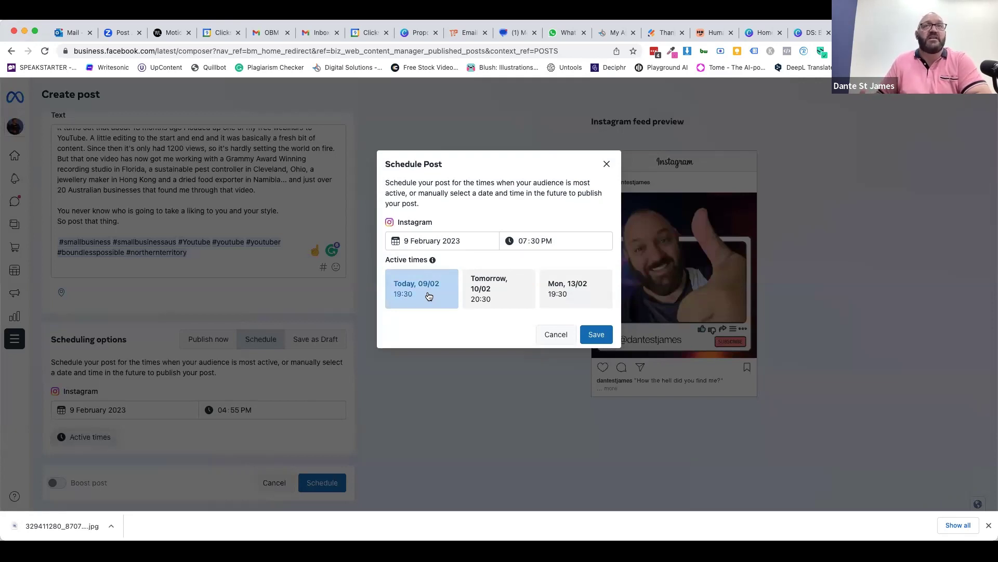
left_click(596, 334)
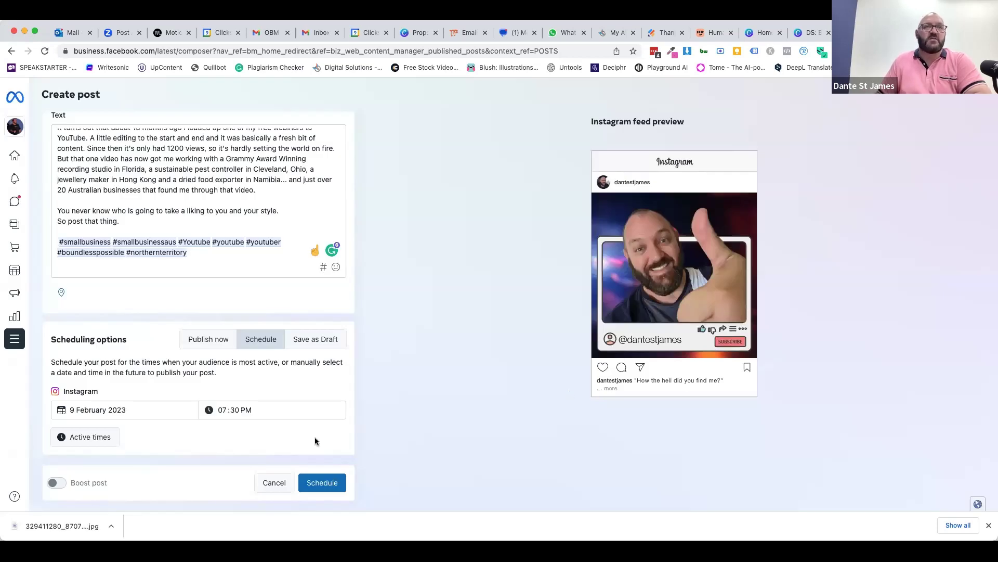
left_click(313, 483)
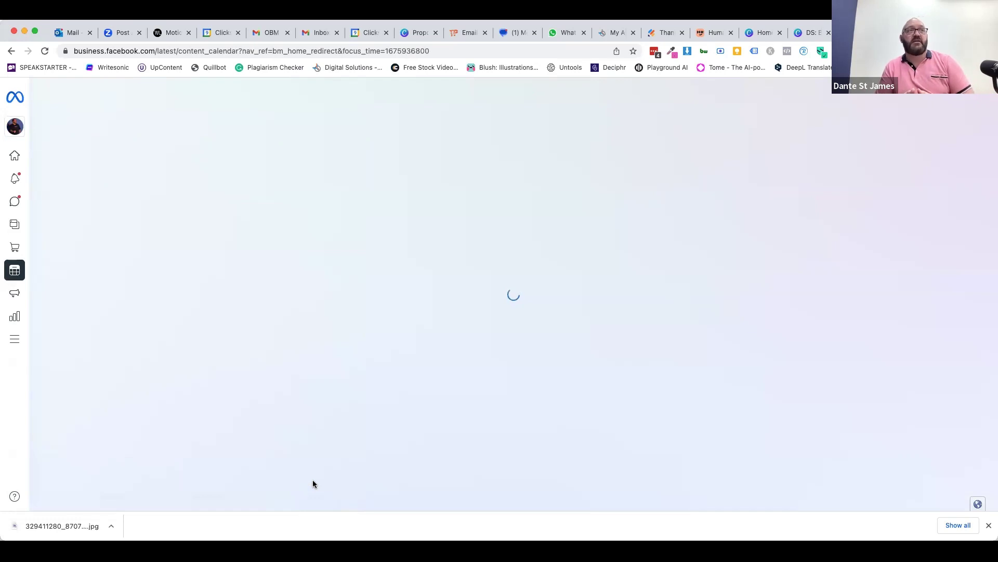
- Find the 19:30 Instagram post on Thursday 9 in the Planner and reset the browser zoom
mouse_move(28, 179)
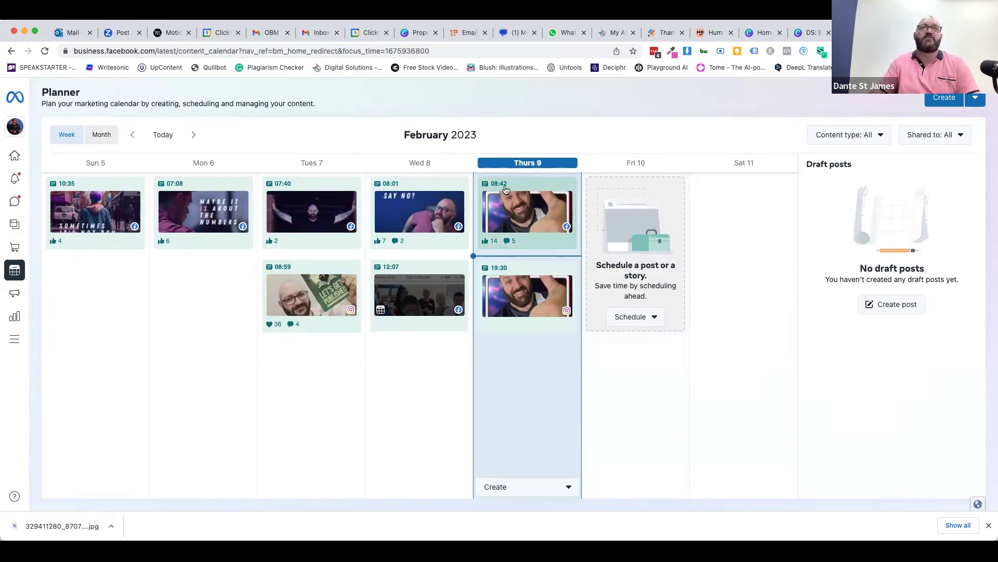
scroll(499, 201, "up", 5)
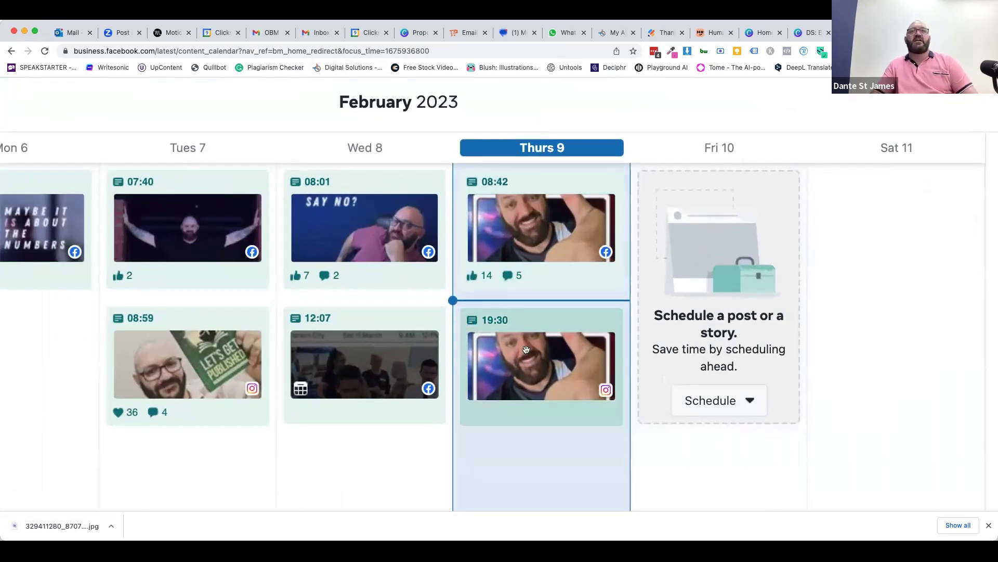
mouse_move(527, 349)
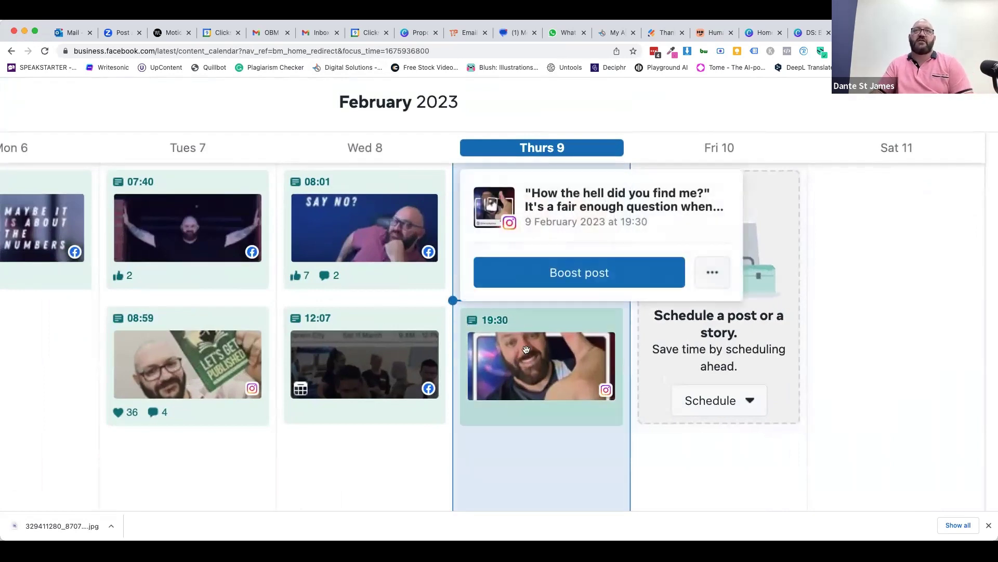
key("super+0")
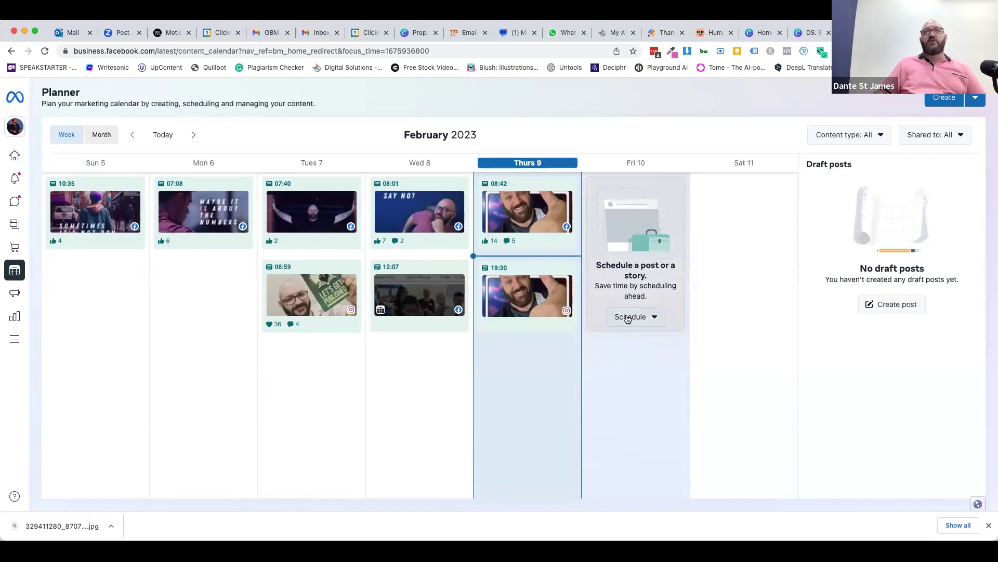
- Create a new story from the Planner's Schedule menu, keeping the default 10 Feb 10:00 time
left_click(634, 320)
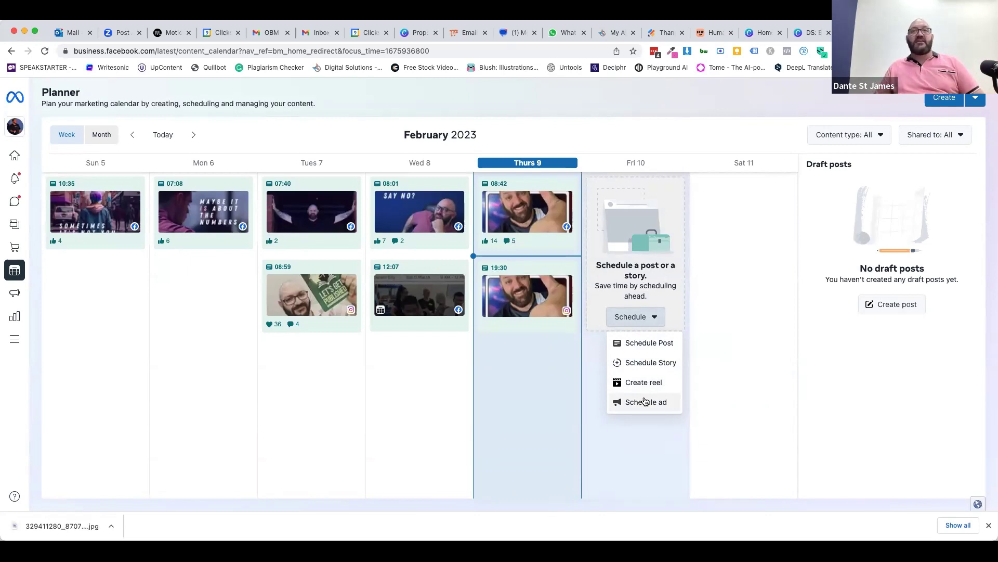
left_click(635, 359)
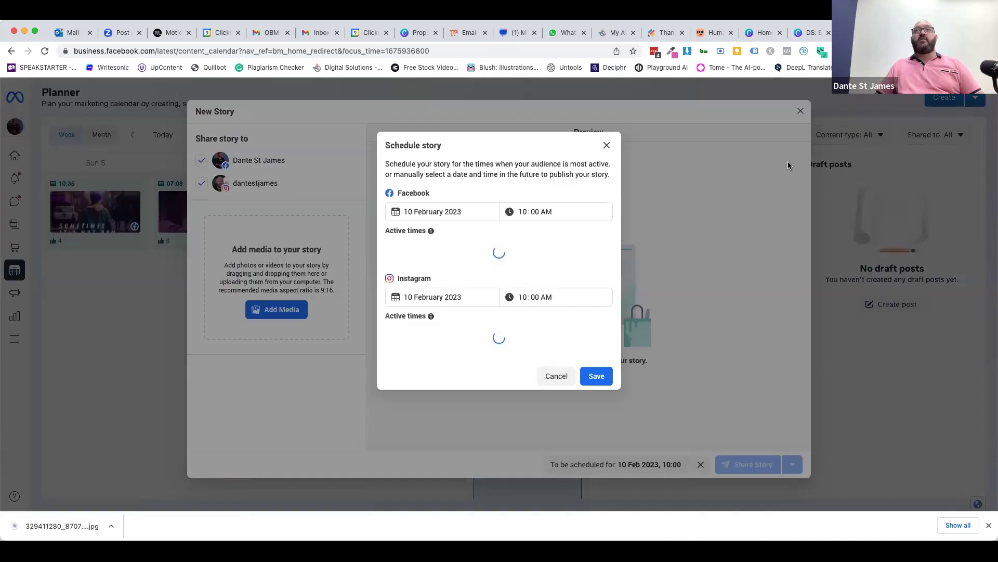
left_click(606, 144)
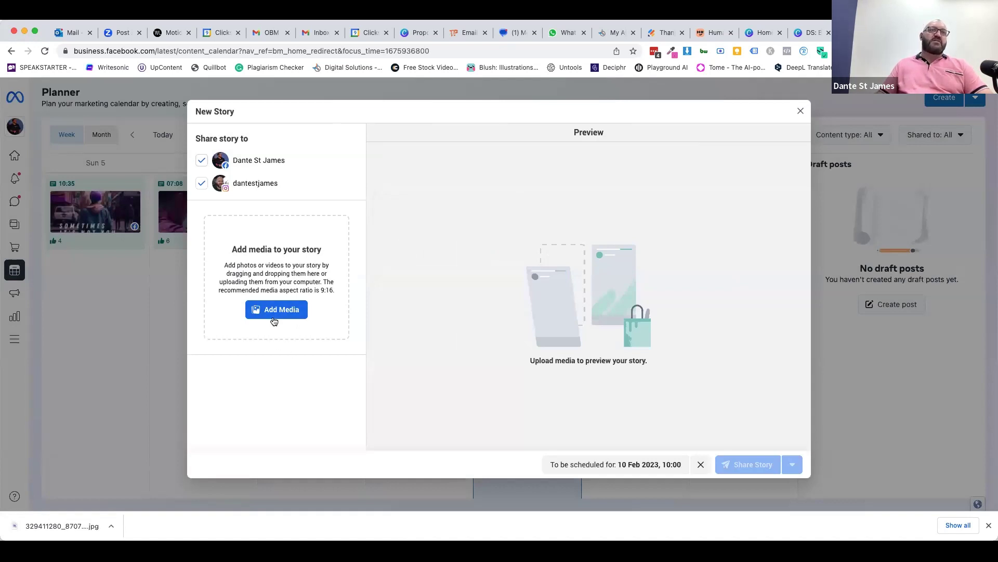
- Upload an image to the story and set the story text font to Montserrat
left_click(270, 311)
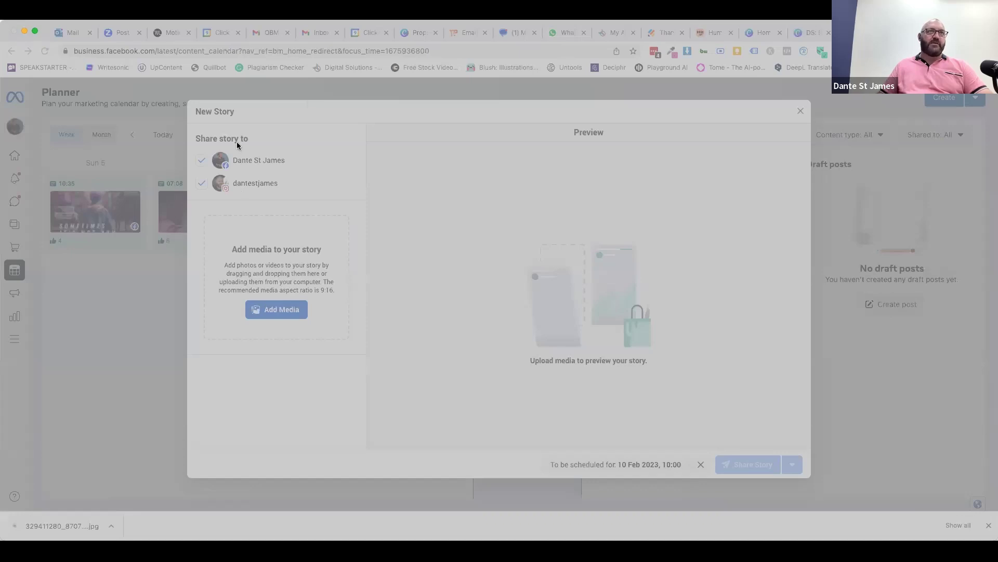
key("Return")
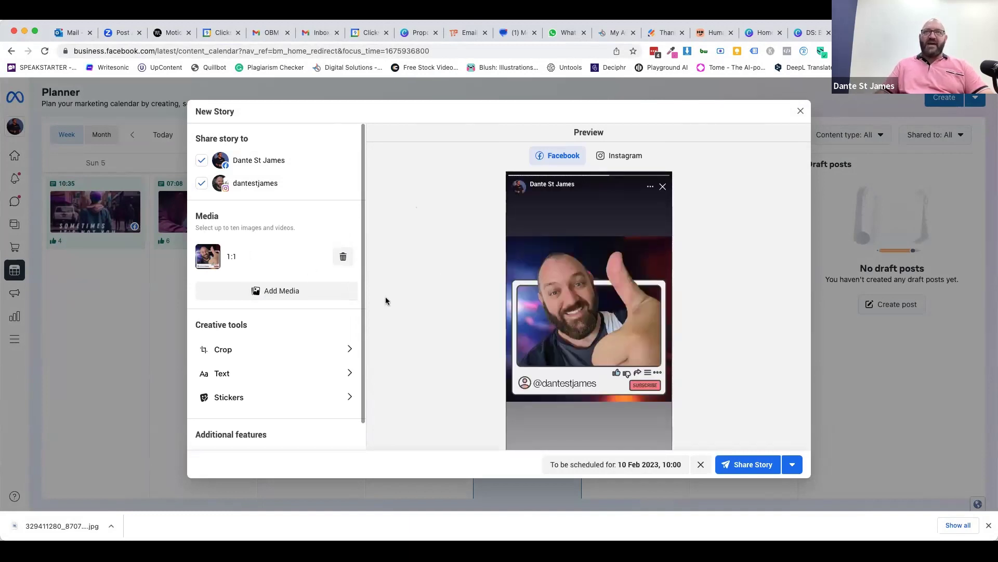
left_click(228, 378)
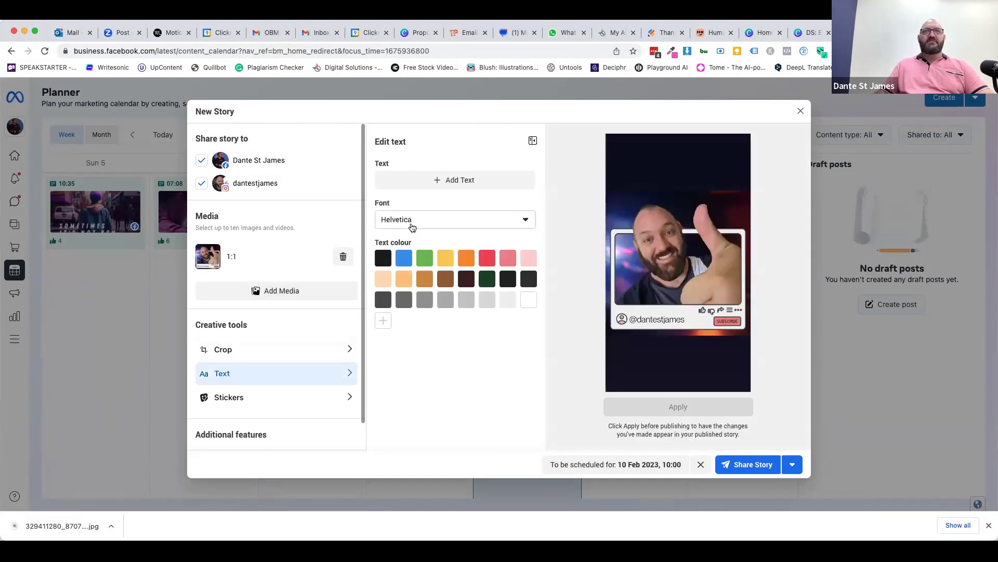
left_click(412, 224)
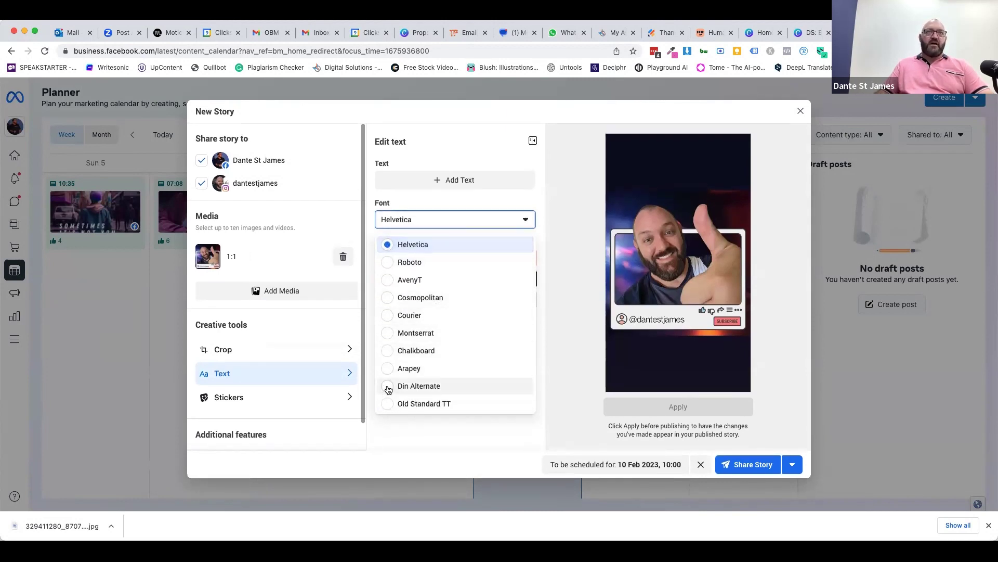
left_click(388, 336)
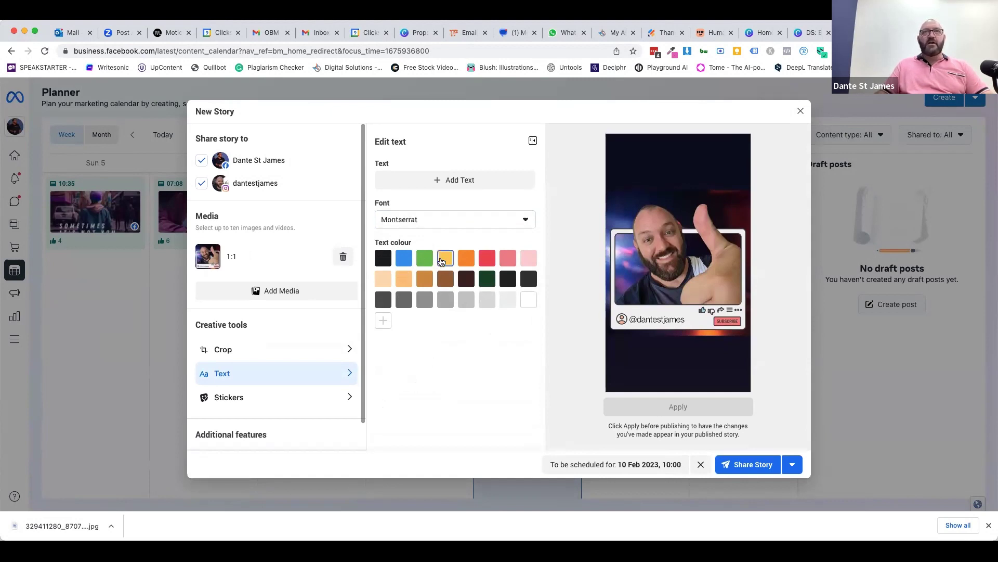
- Add a text box reading 'I have a YouTube Channel!' to the story
left_click(437, 182)
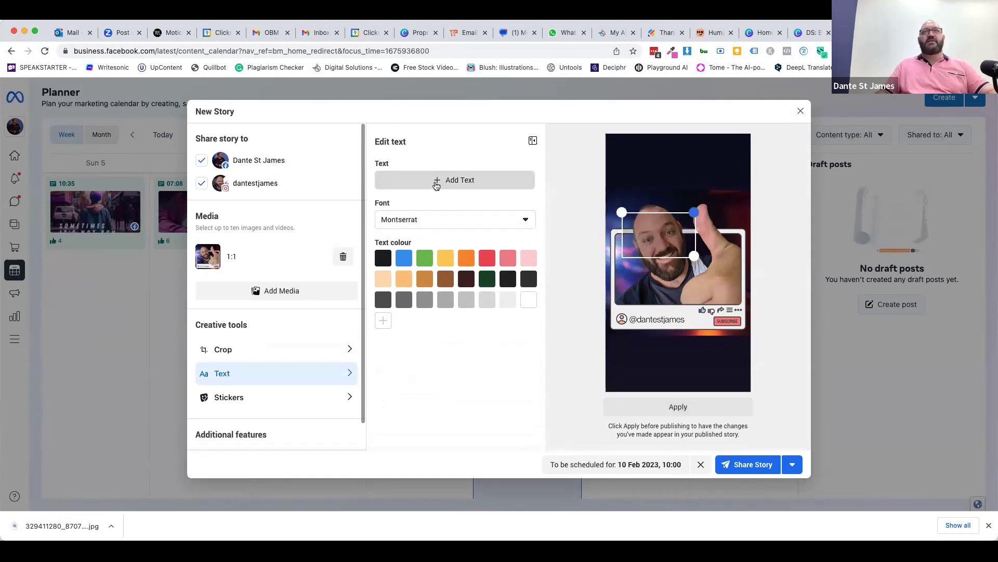
left_click(654, 236)
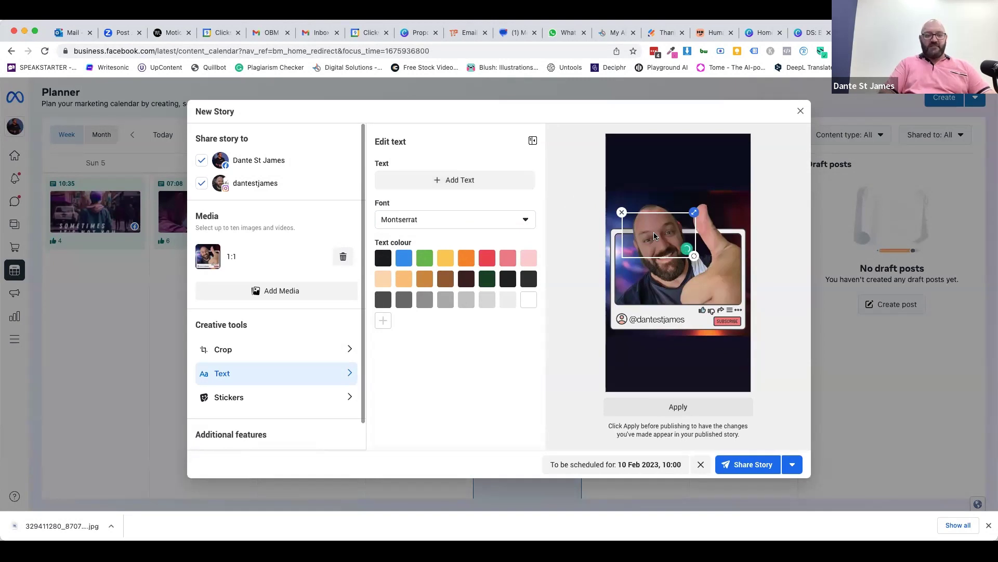
type("I have a Youu")
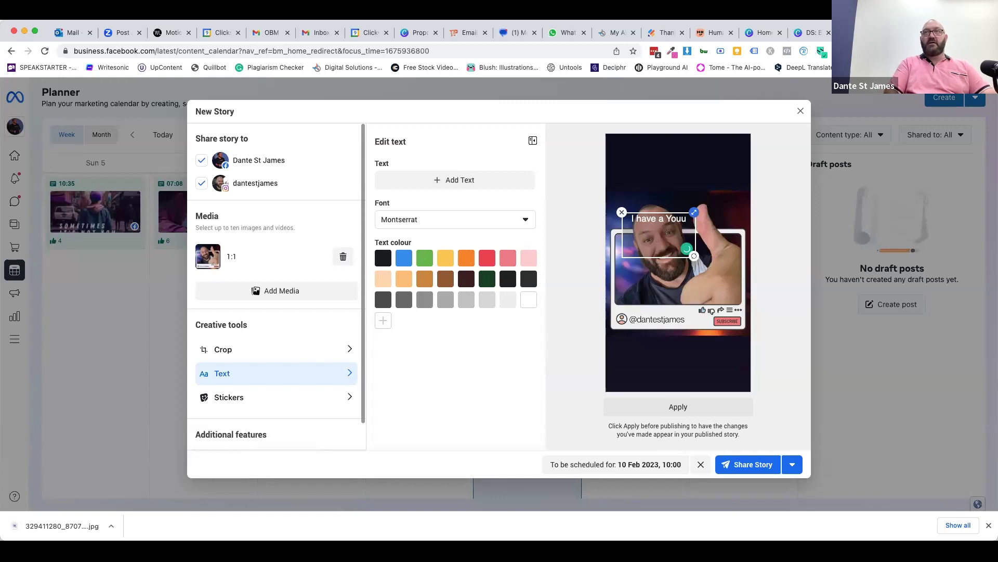
key("BackSpace")
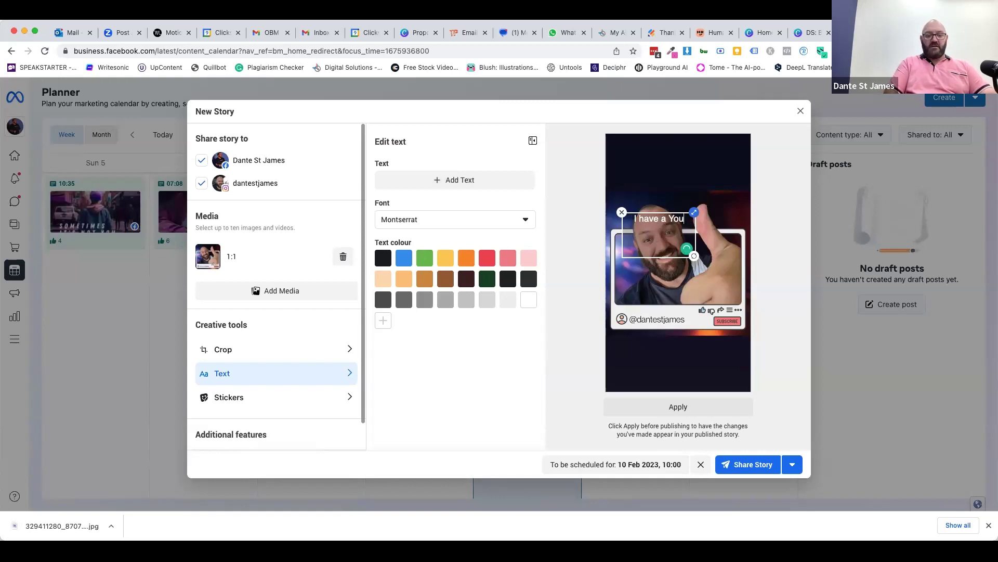
type("Tube c")
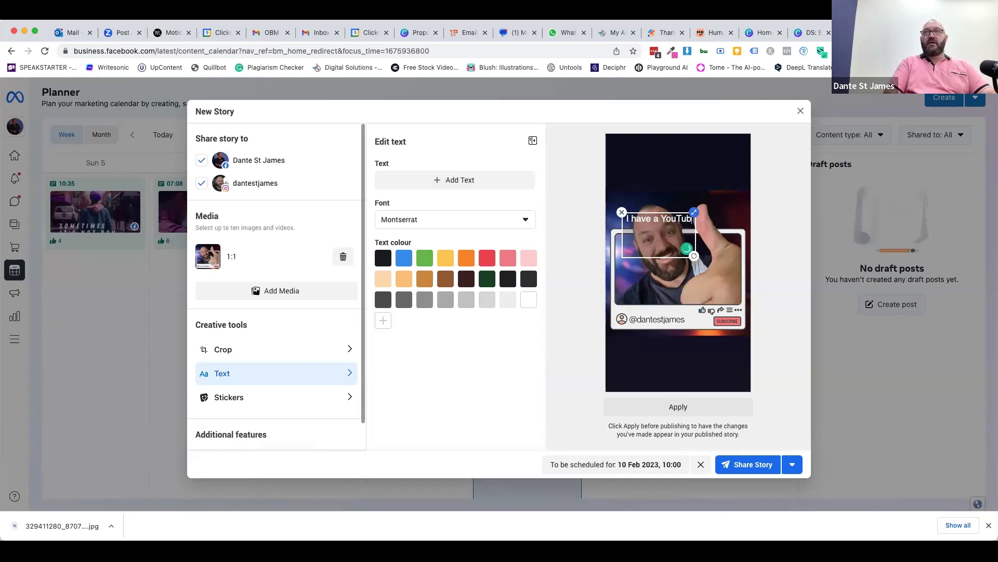
key("BackSpace")
key("BackSpace")
key("BackSpace")
type("e Channel!")
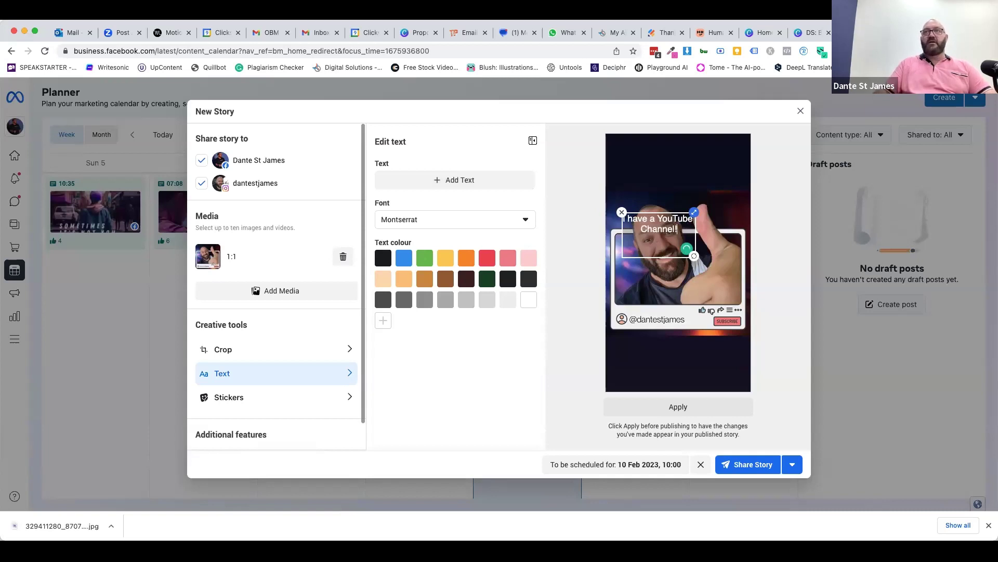
- Enlarge the caption, move it above the video frame and tilt it slightly clockwise
mouse_move(696, 219)
left_mouse_down()
mouse_move(742, 197)
mouse_move(707, 209)
left_mouse_up()
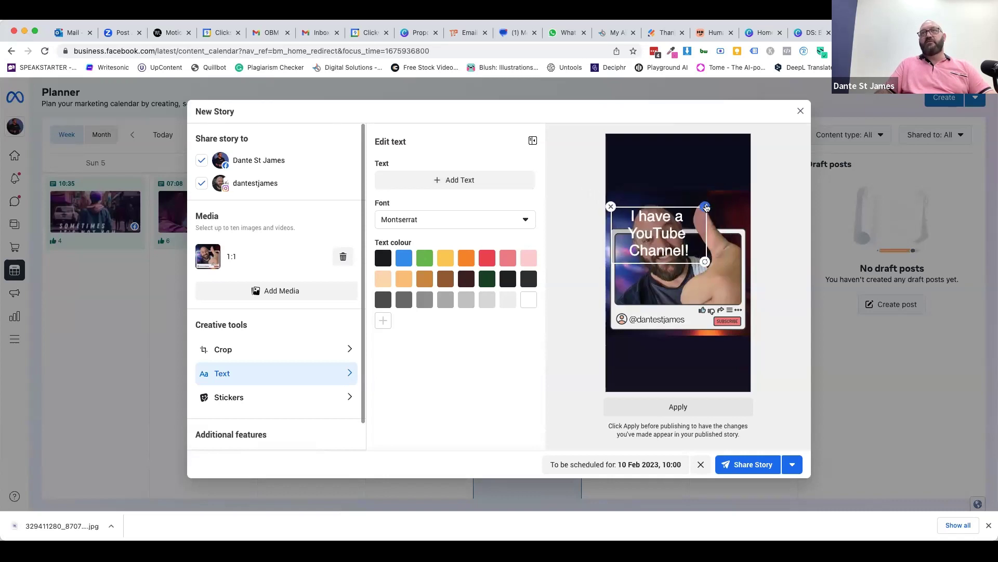
left_click_drag(659, 234, 678, 186)
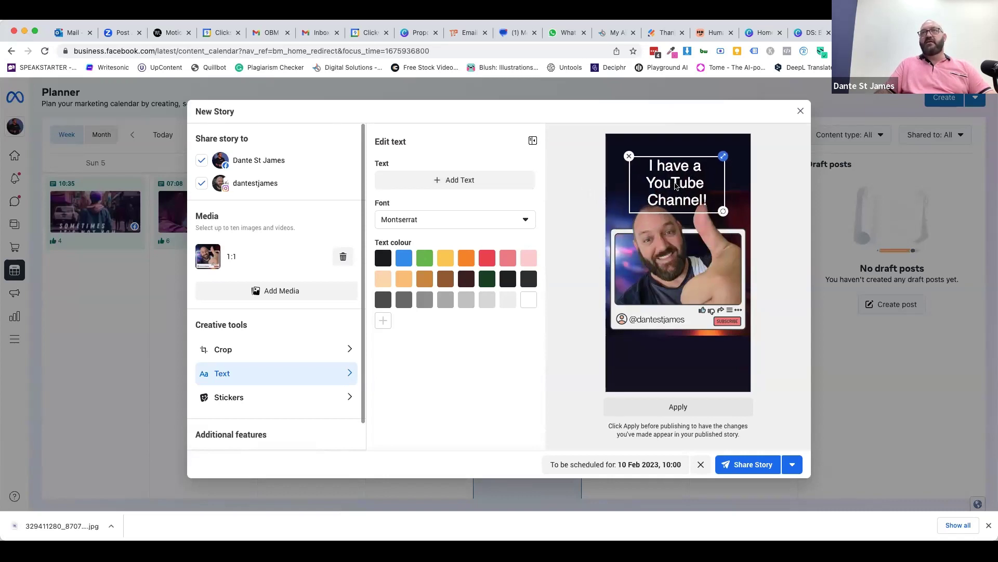
left_click_drag(722, 217, 734, 199)
- Make the caption yellow and, after trying Roboto, Arapey and Old Standard TT, settle on Montserrat
left_click(660, 192)
triple_click(656, 182)
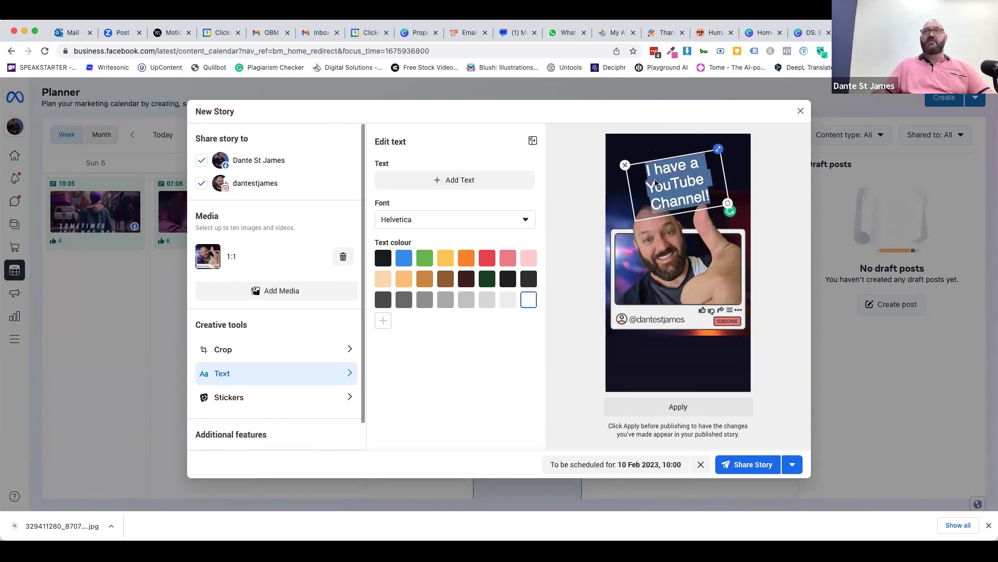
left_click(442, 260)
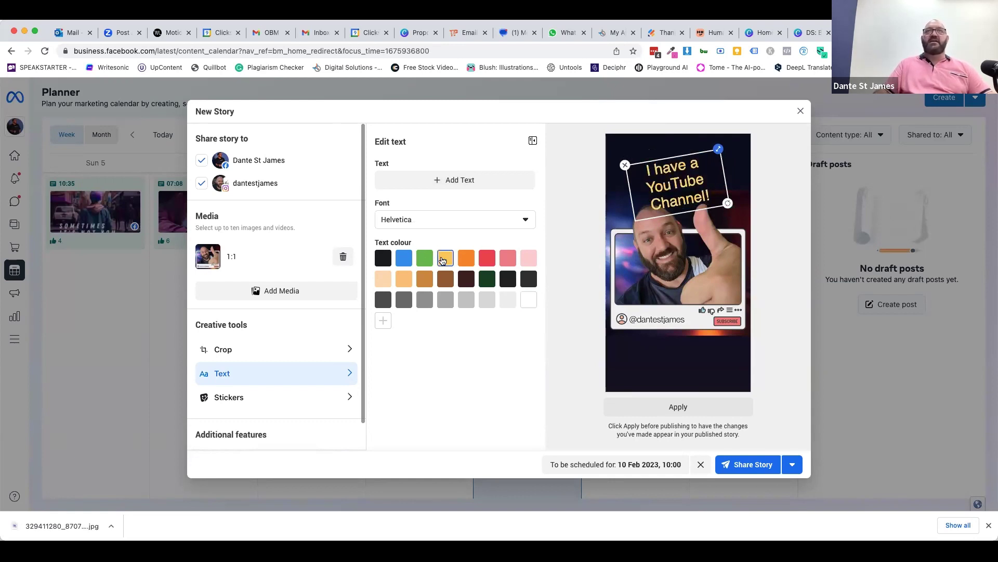
left_click(432, 218)
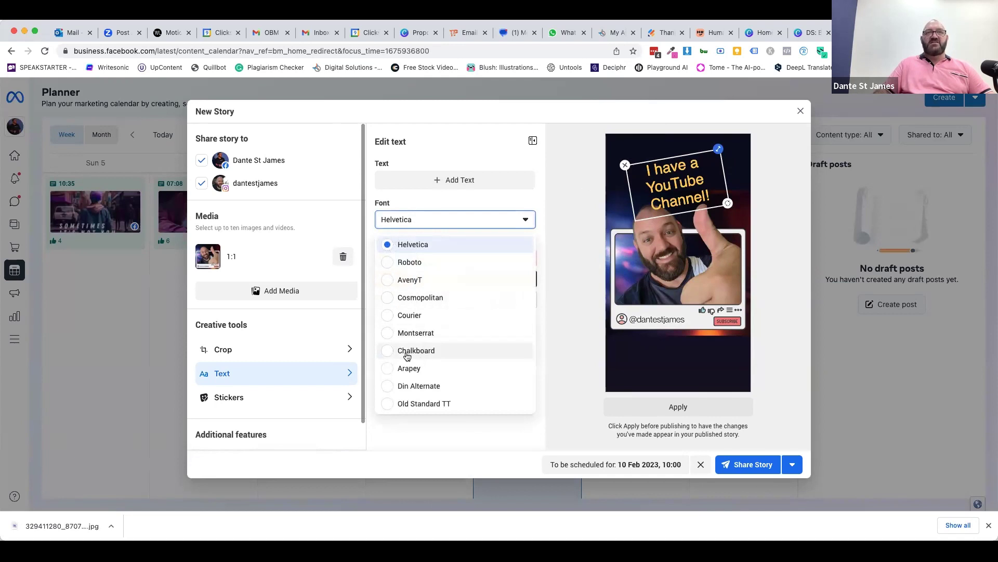
left_click(386, 263)
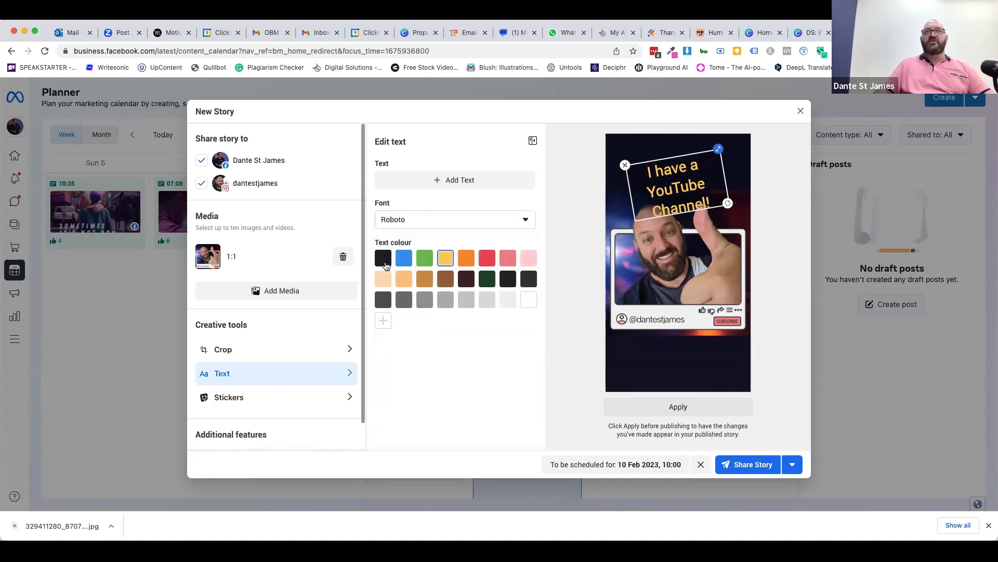
left_click(397, 222)
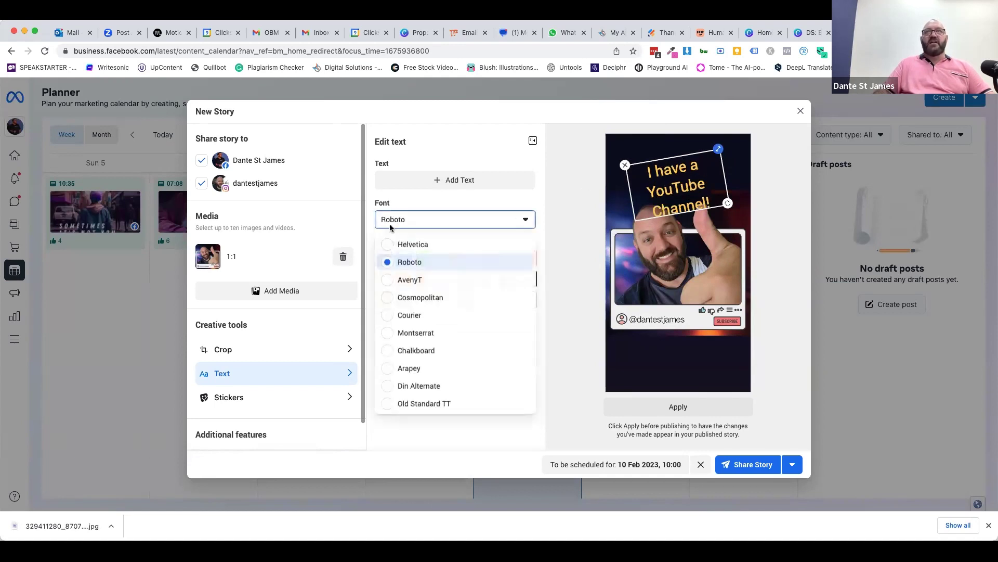
left_click(421, 370)
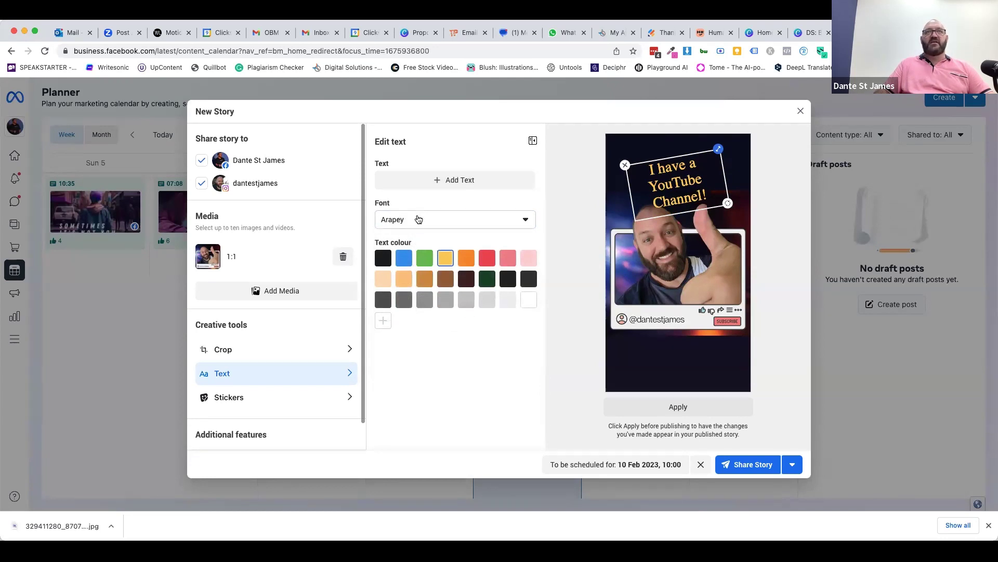
left_click(418, 219)
left_click(399, 407)
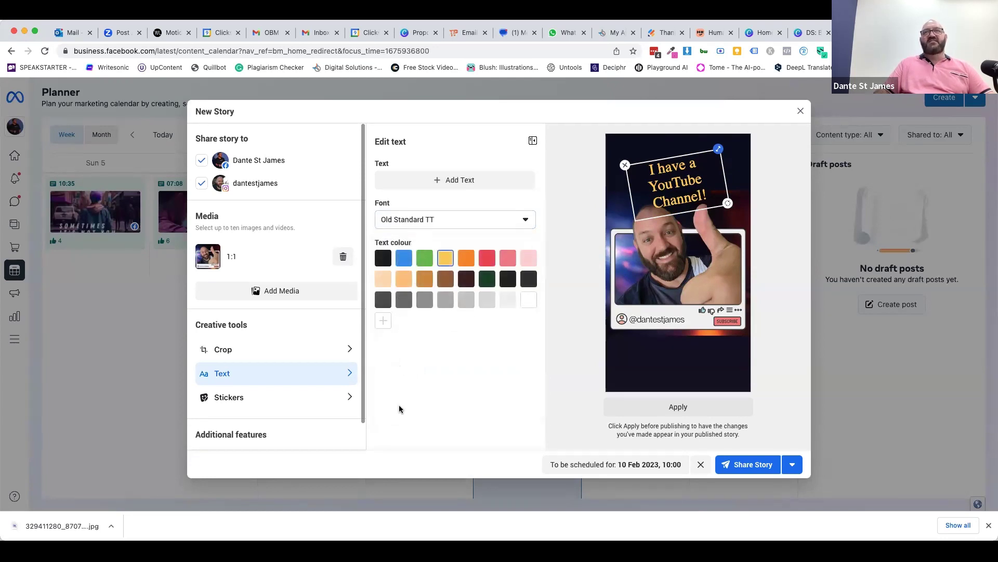
left_click(440, 219)
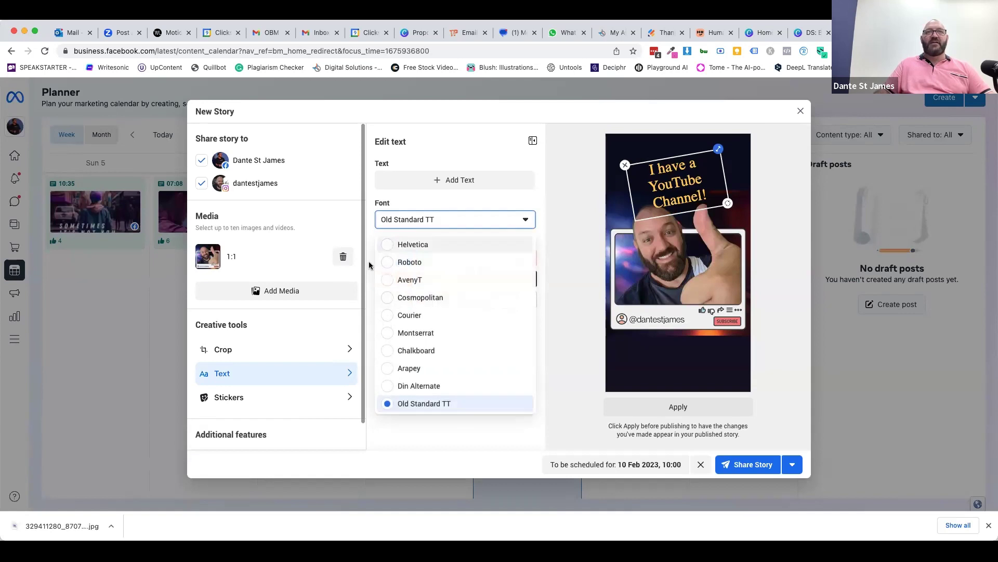
left_click(401, 333)
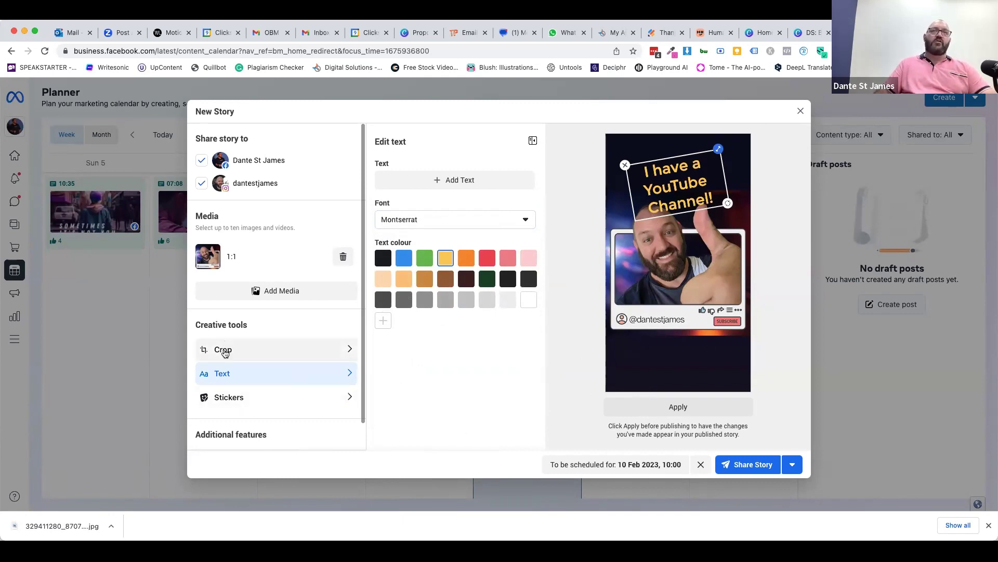
- Add a fire sticker, moving it to the bottom of the story and shrinking it
left_click(233, 398)
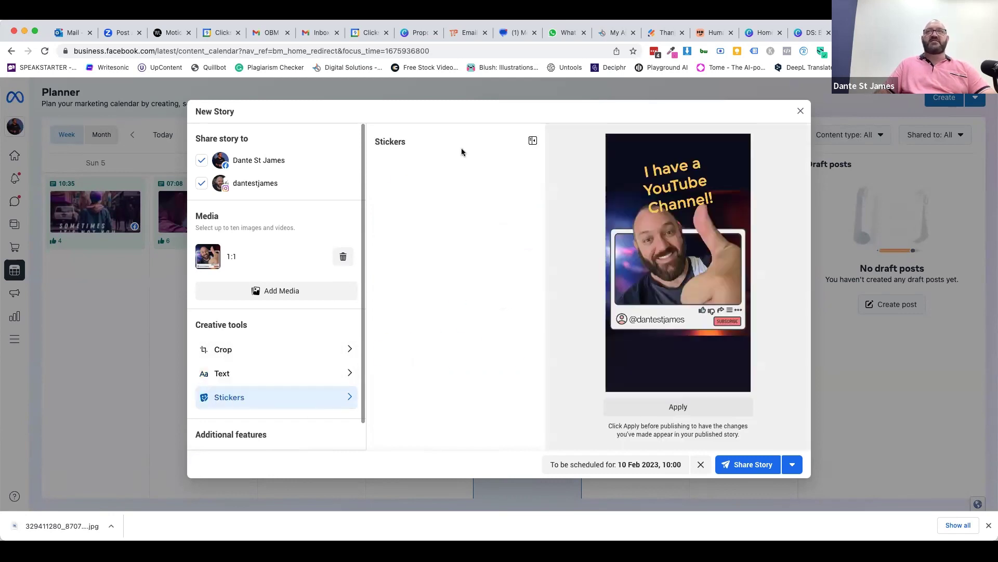
left_click(394, 245)
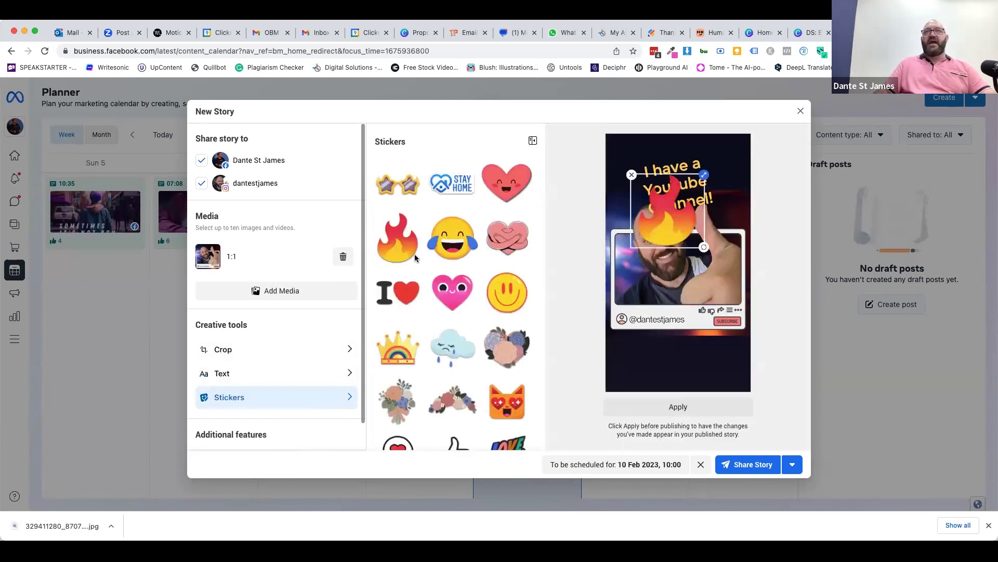
left_click_drag(673, 214, 661, 342)
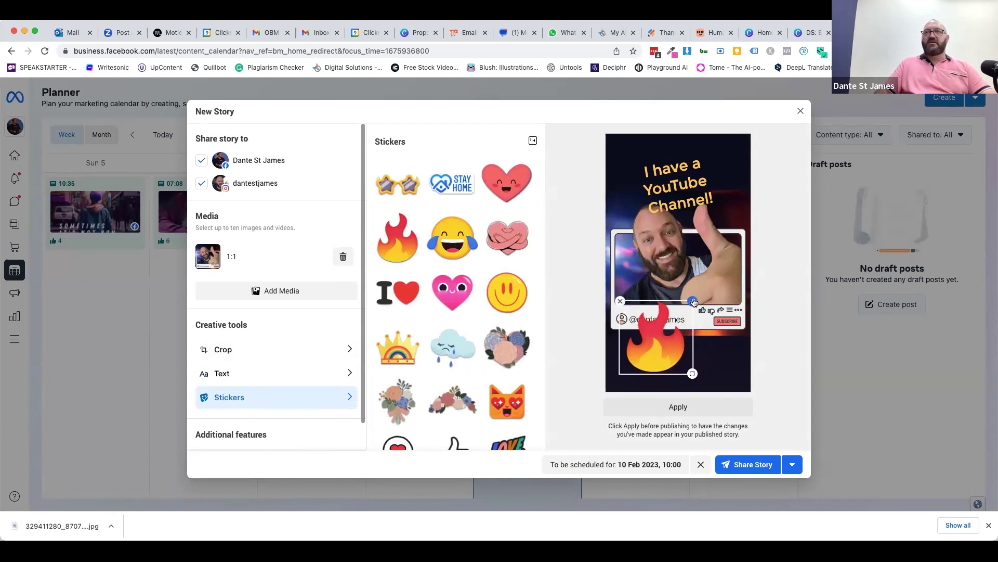
left_click_drag(696, 303, 693, 335)
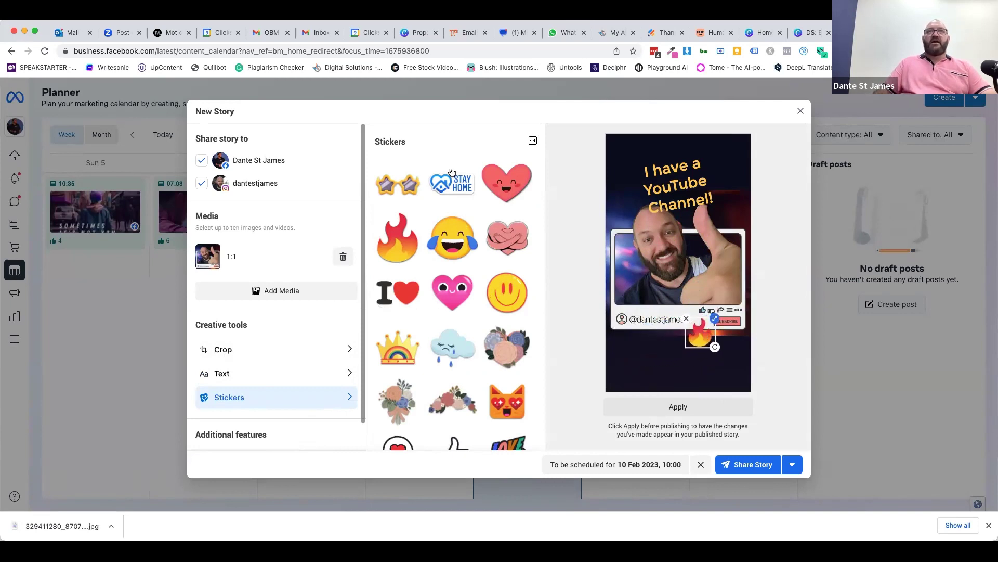
- Add a GOALS sticker below the profile bar, shrink and tilt it, then apply the edits
scroll(402, 347, "down", 3)
scroll(402, 347, "down", 12)
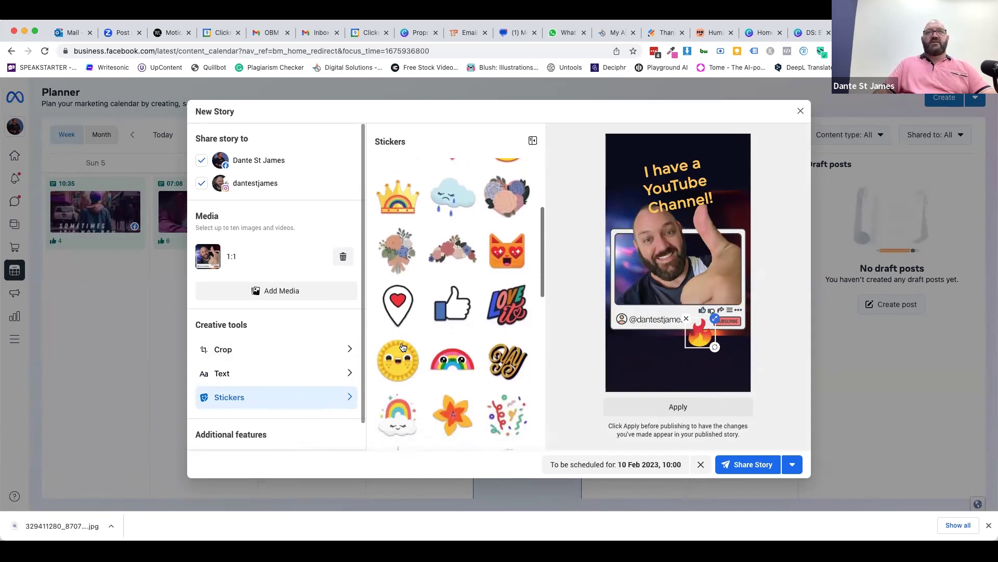
scroll(402, 347, "down", 3)
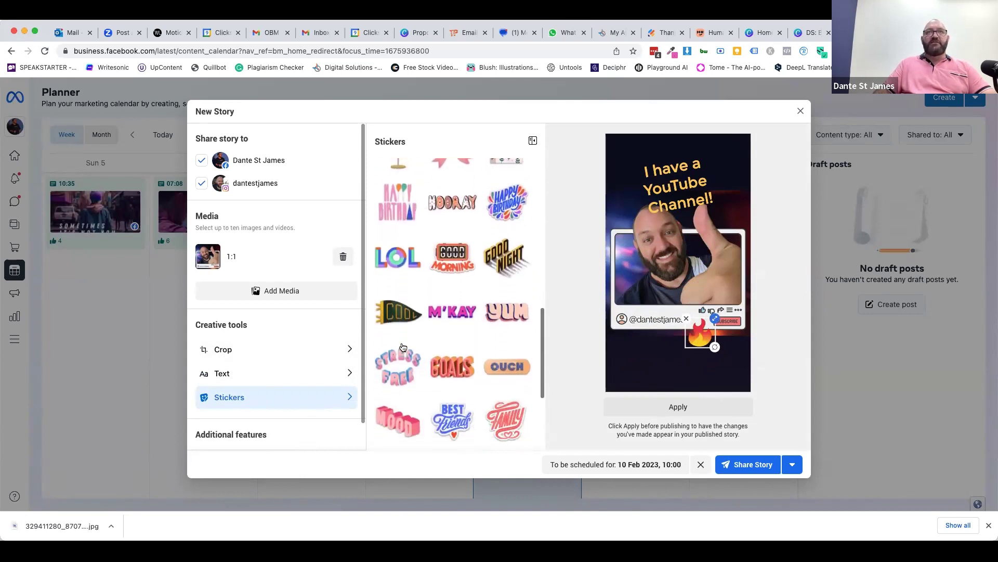
scroll(430, 314, "down", 2)
left_click(451, 319)
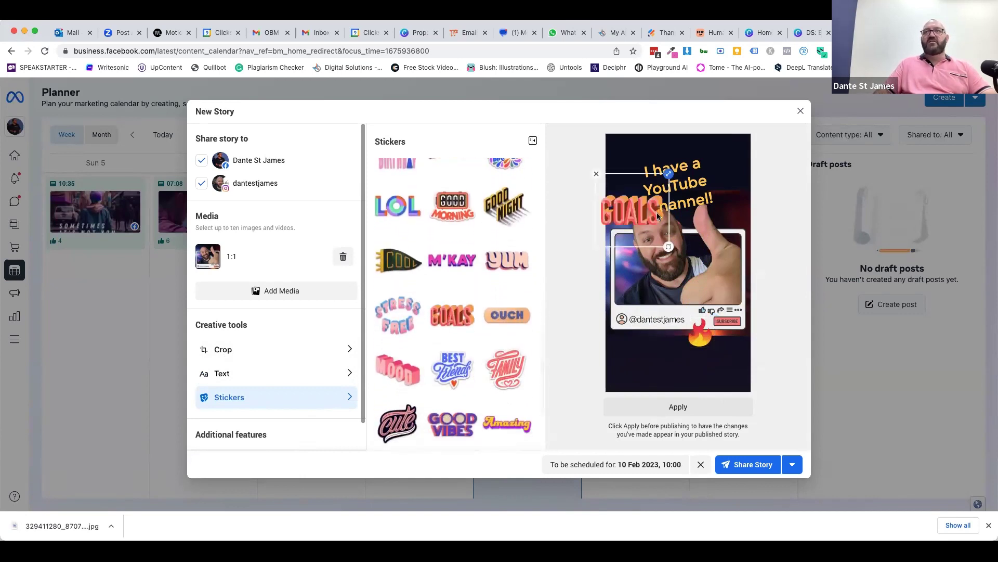
left_click_drag(619, 221, 653, 345)
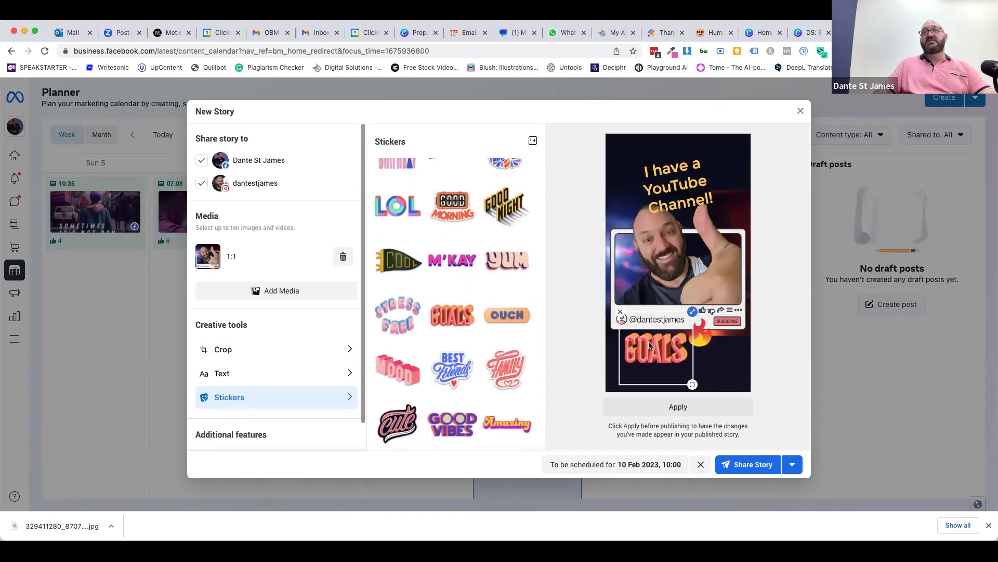
left_click_drag(695, 311, 689, 318)
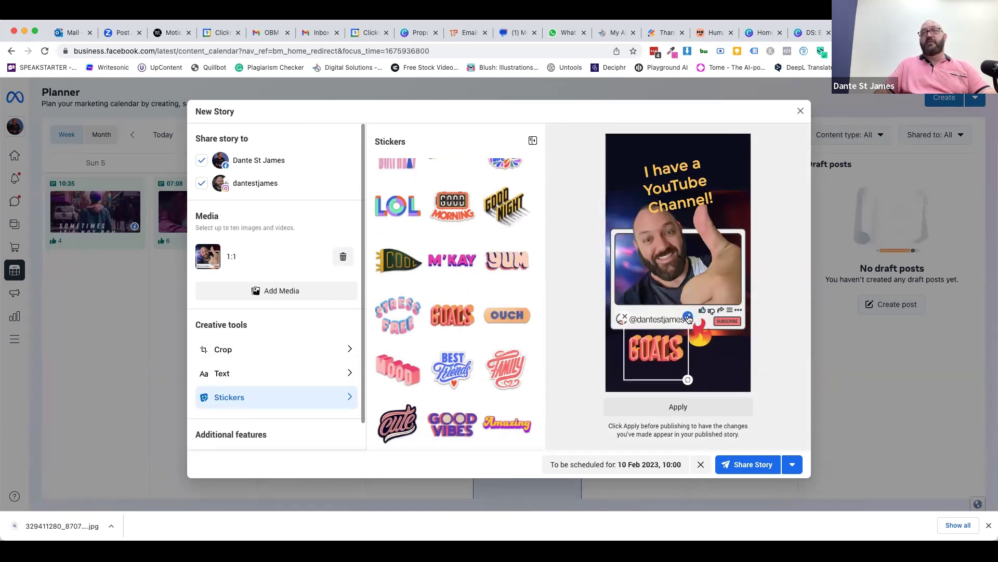
left_click_drag(687, 382, 641, 357)
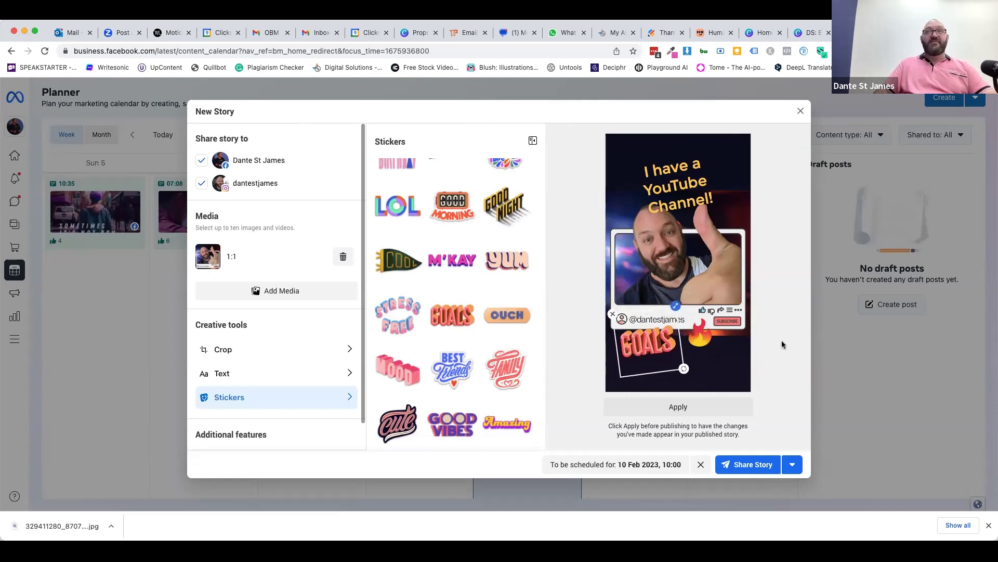
left_click(673, 203)
left_click(678, 407)
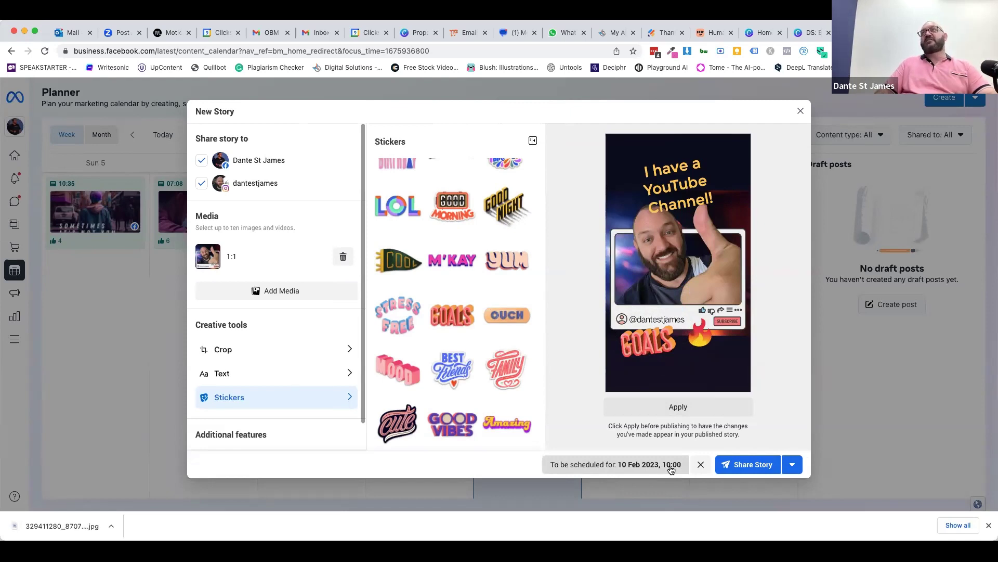
- Apply the text and sticker edits, check the Swipe-up link option, and share the story to both accounts
left_click(744, 466)
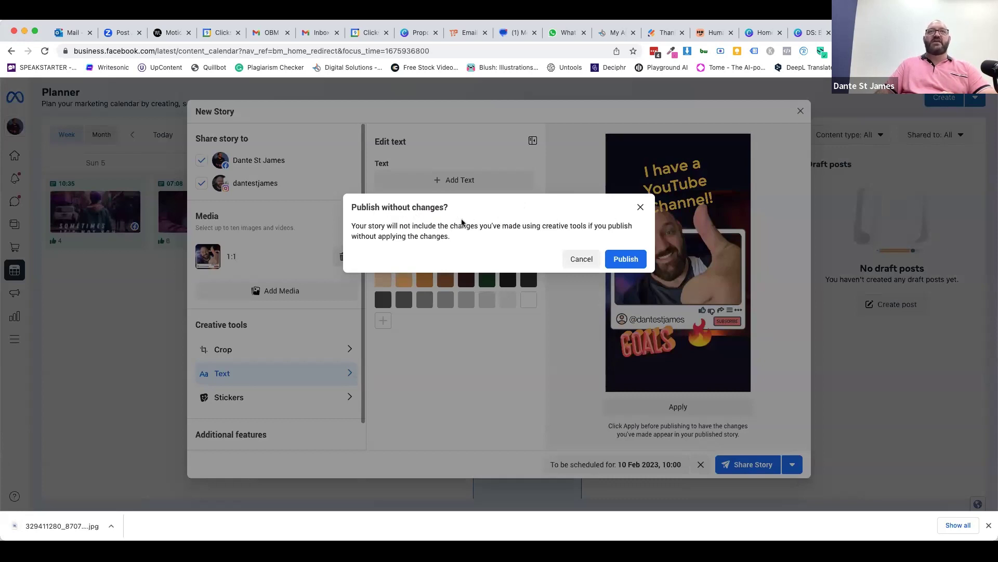
left_click(588, 257)
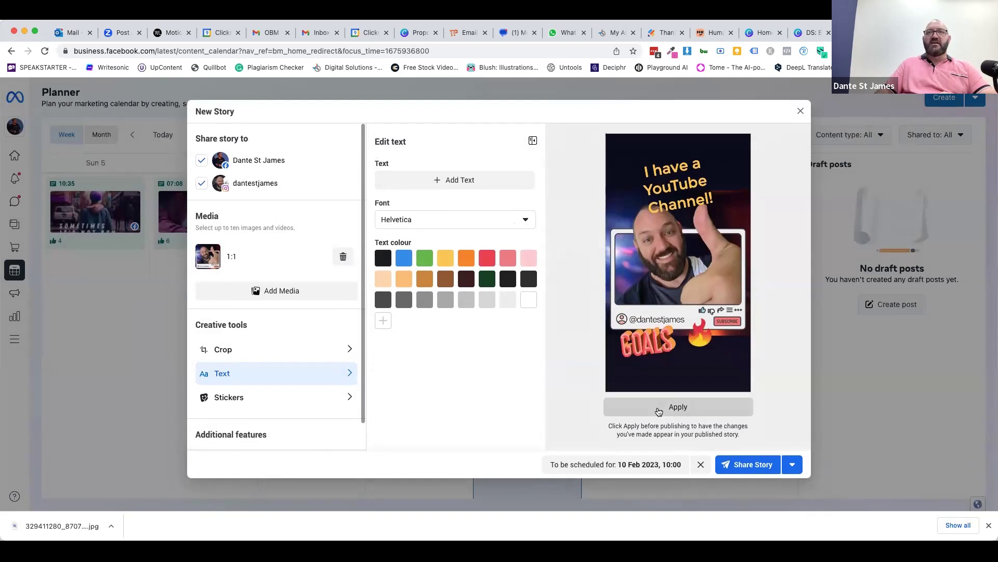
left_click(657, 410)
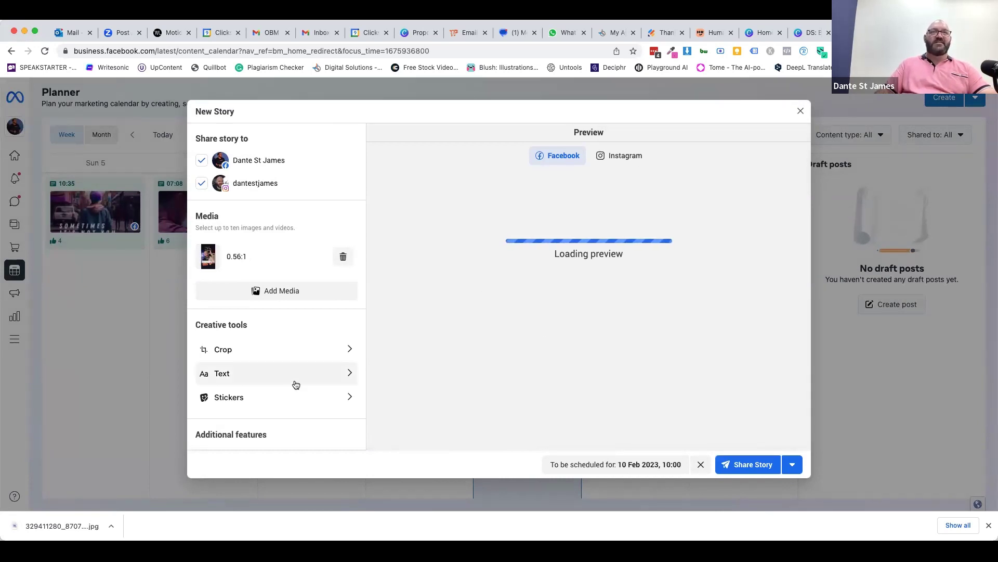
scroll(265, 359, "down", 1)
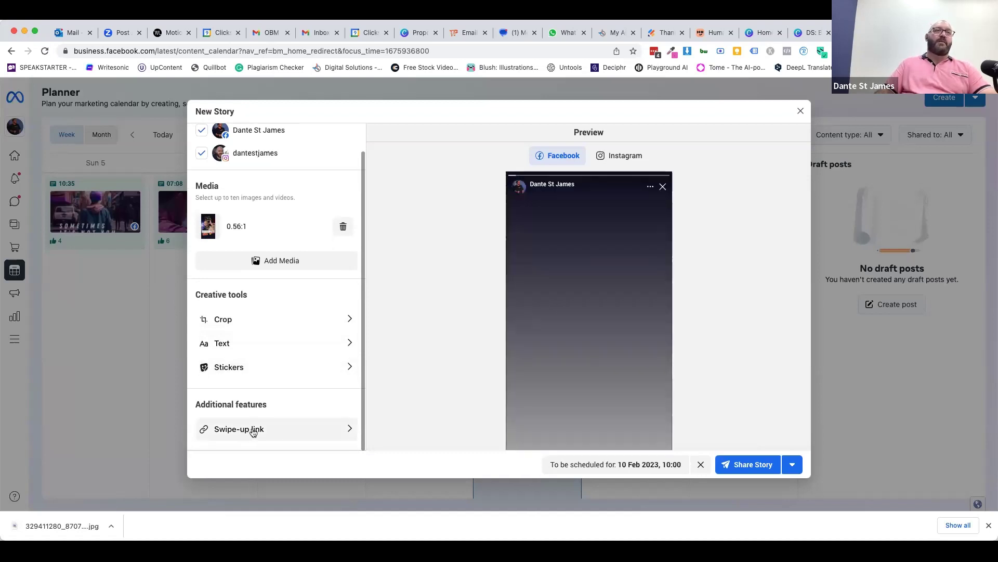
left_click(319, 432)
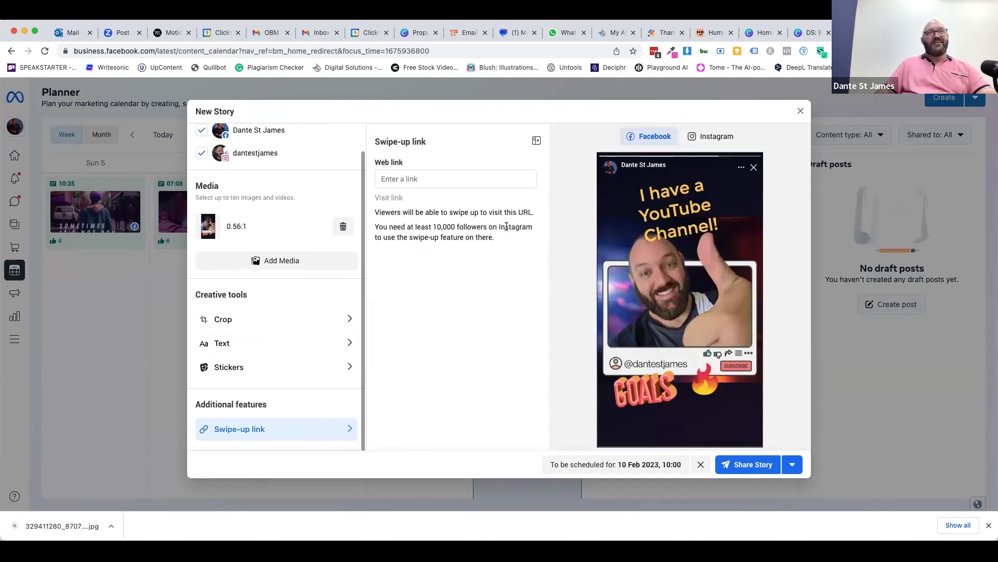
double_click(442, 227)
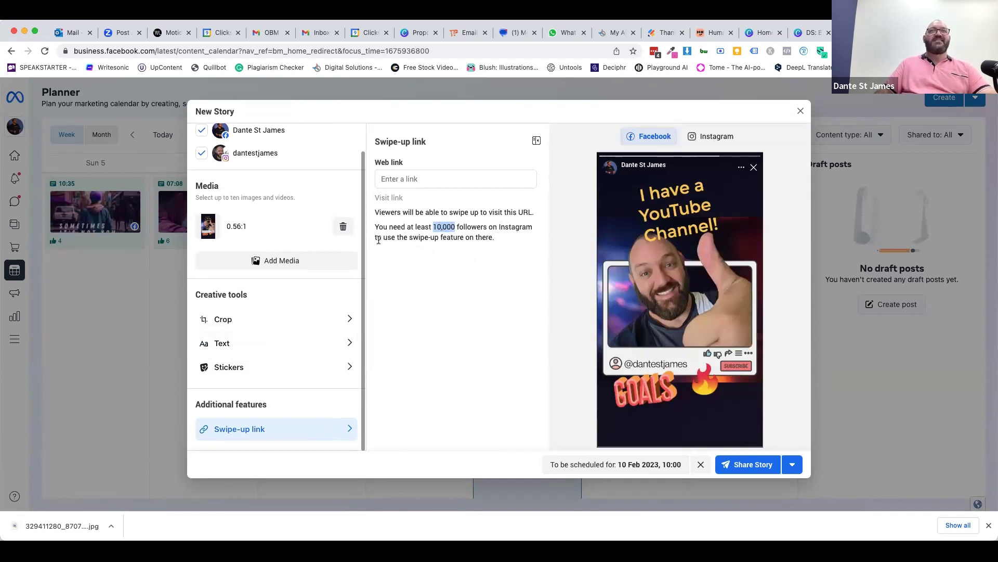
left_click(505, 238)
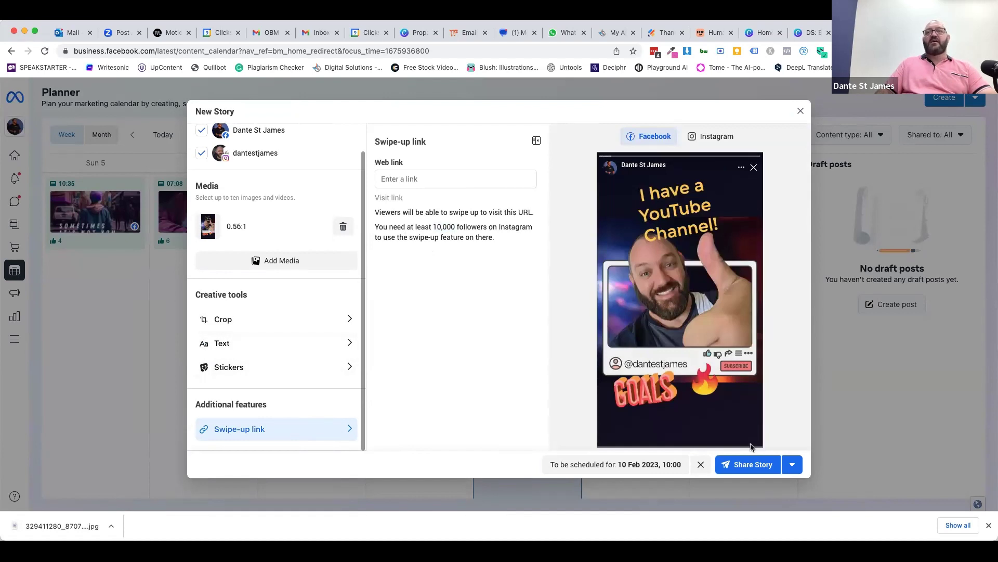
left_click(757, 470)
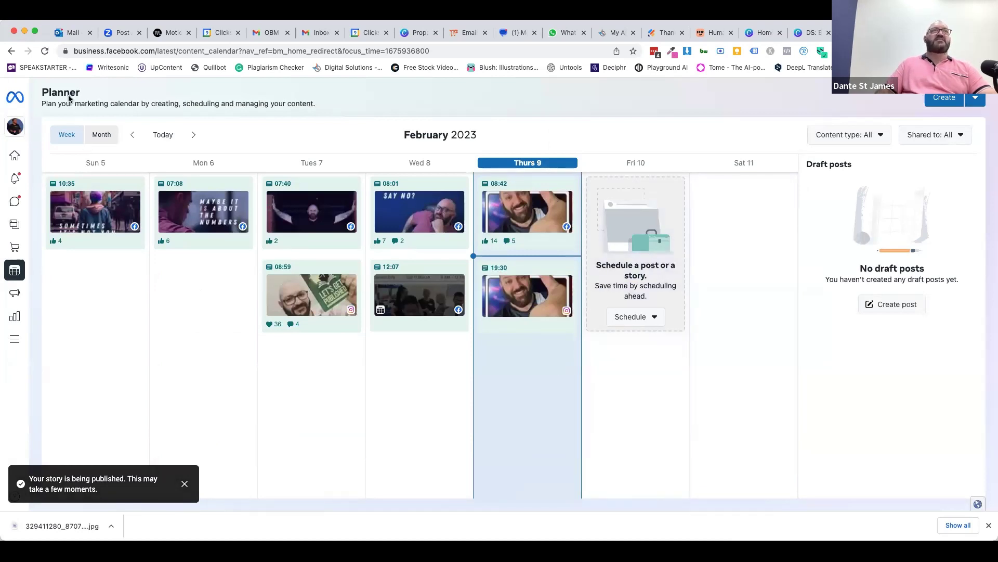
- Reload the Planner so the published 16:38 story shows as Active on Thursday 9
left_click(45, 51)
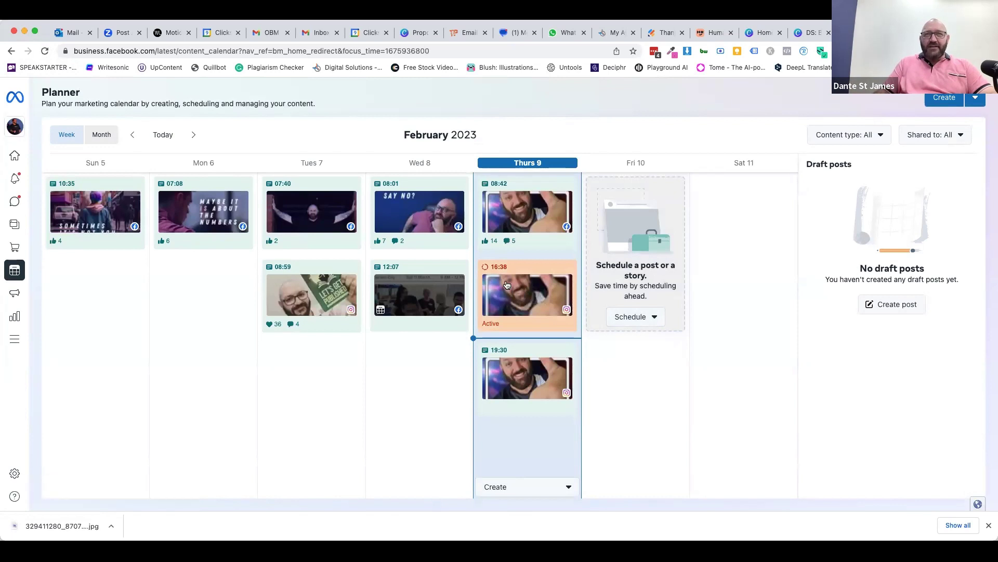
mouse_move(510, 293)
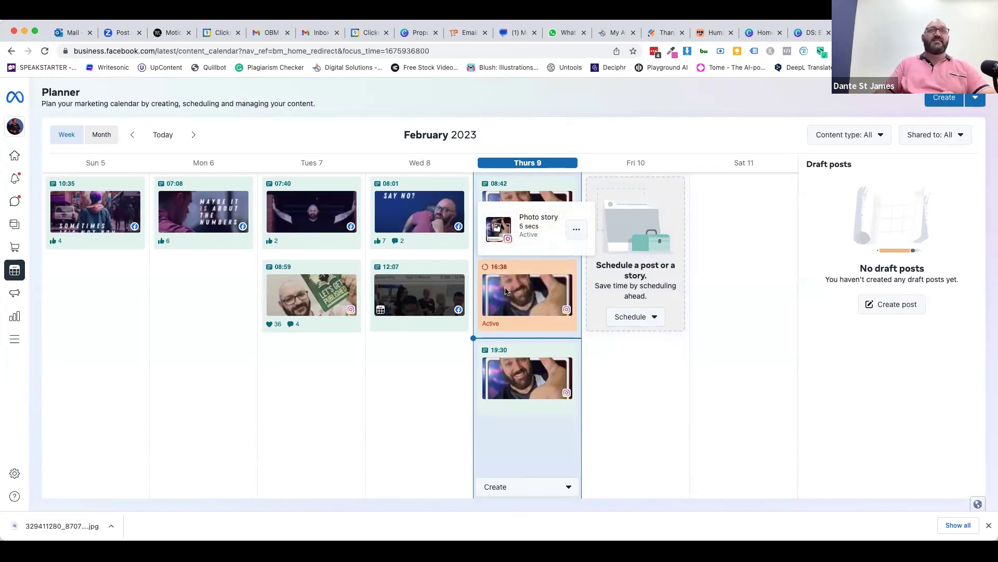
left_click(507, 292)
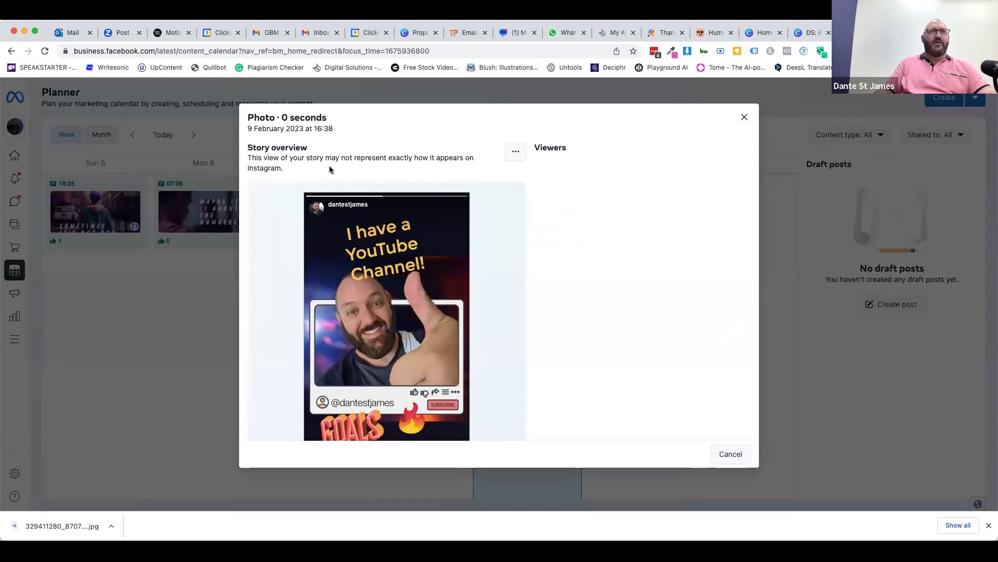
left_click(745, 117)
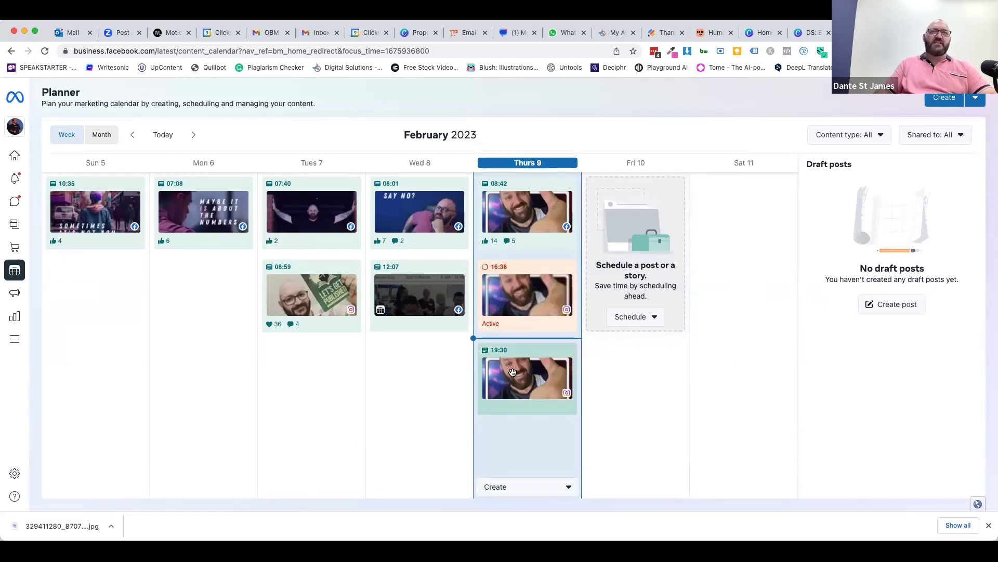
left_click_drag(514, 373, 633, 371)
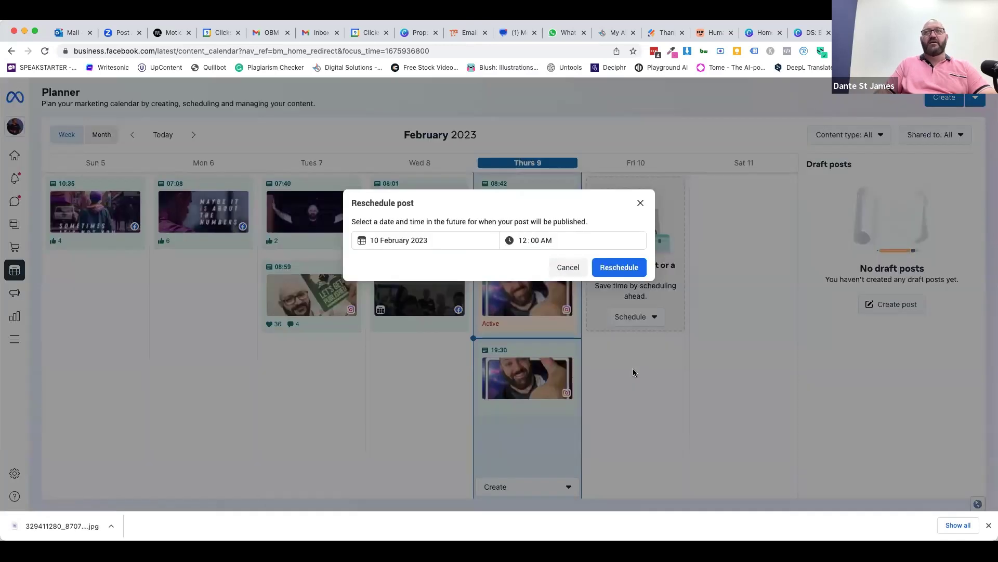
left_click(568, 267)
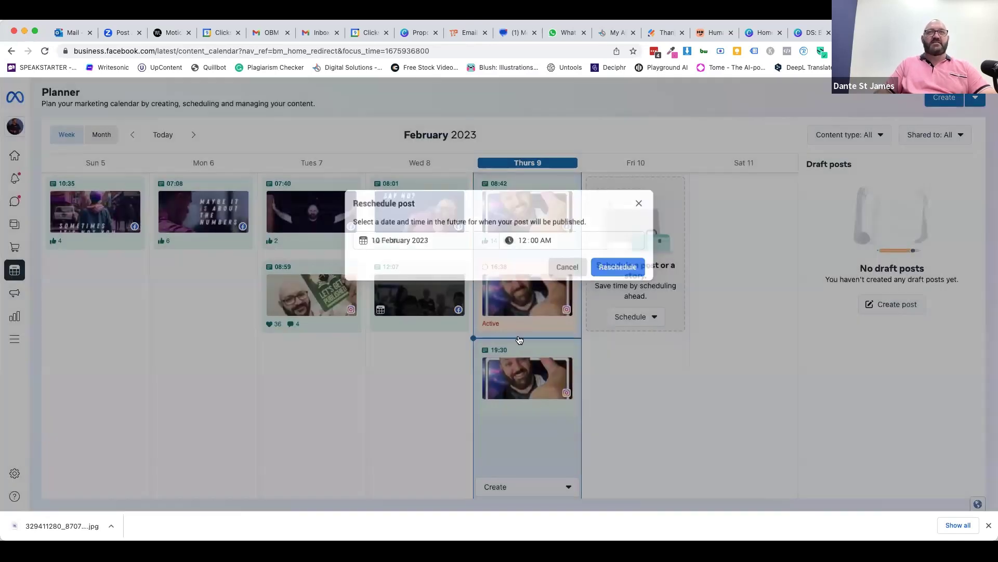
left_click(509, 313)
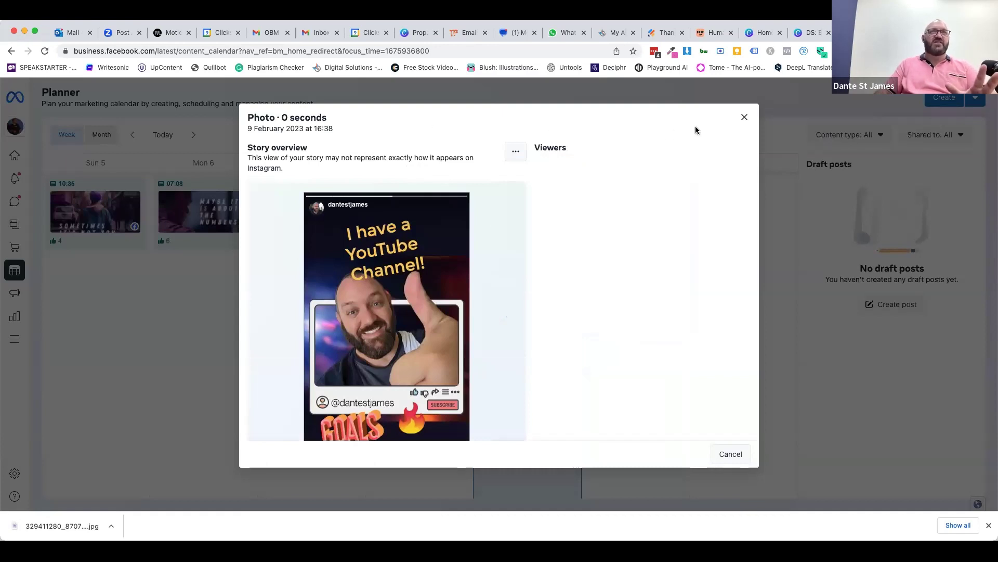
left_click(745, 117)
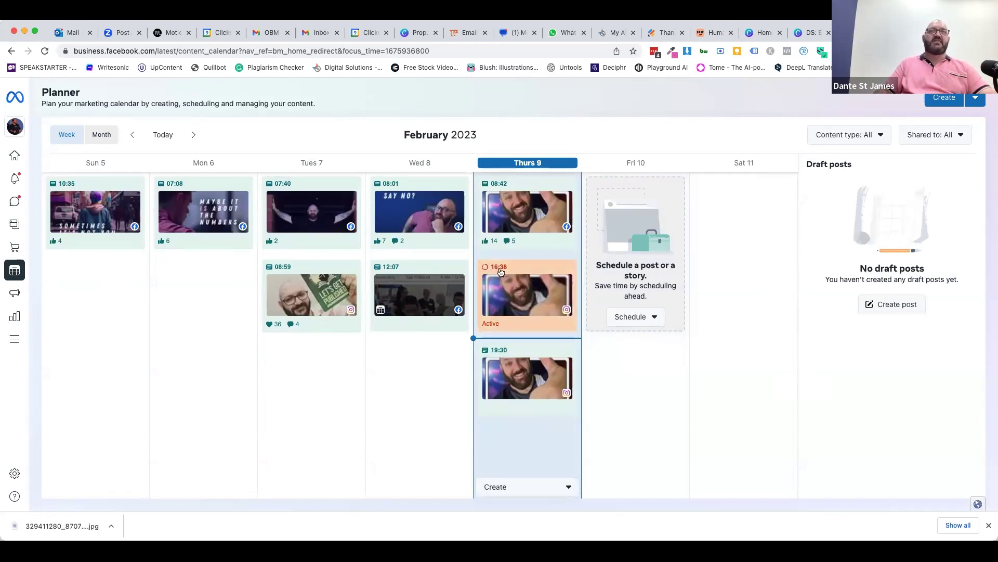
mouse_move(507, 273)
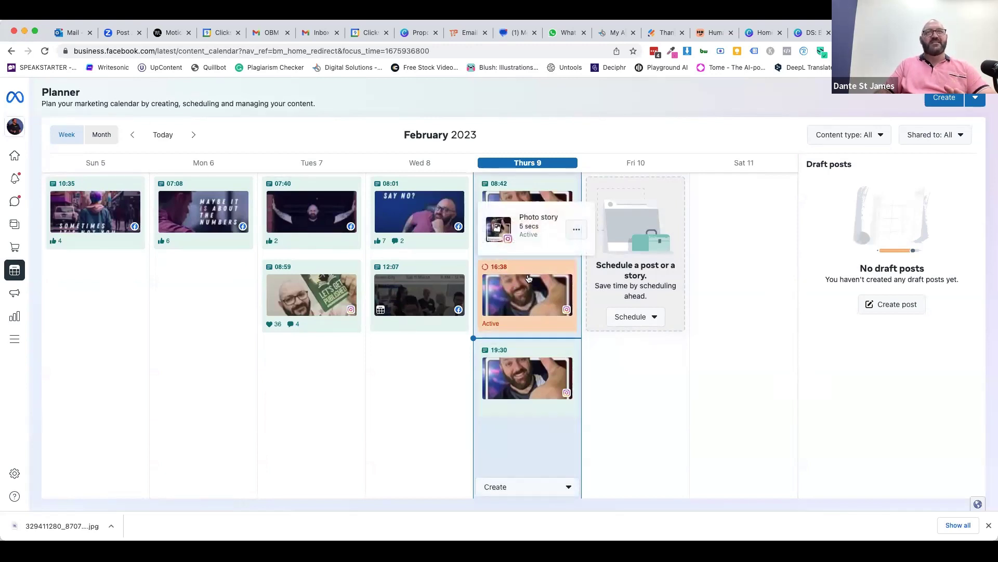
- Reload the Planner twice until both the Facebook and Instagram 16:38 stories appear as Active
left_click(45, 52)
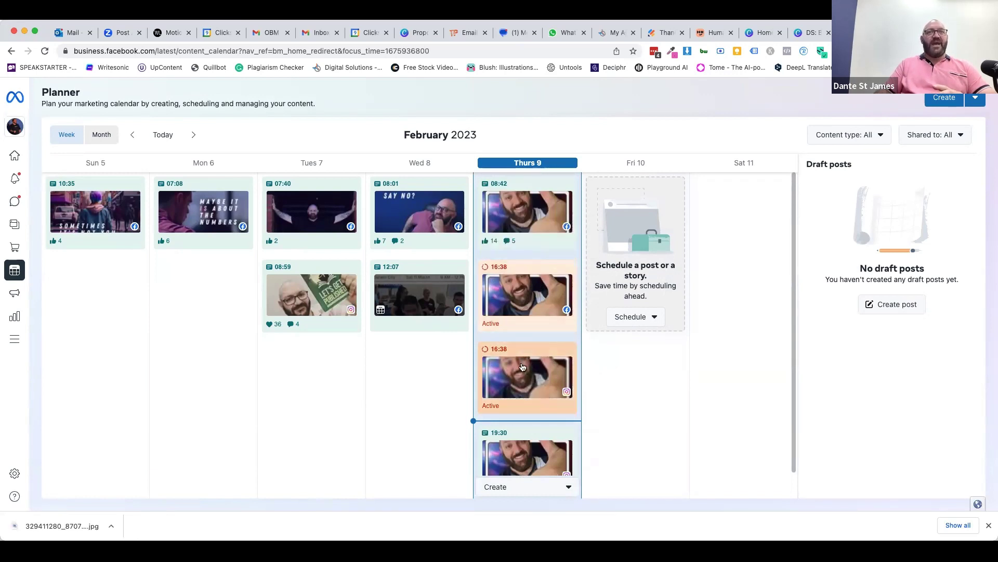
left_click(45, 50)
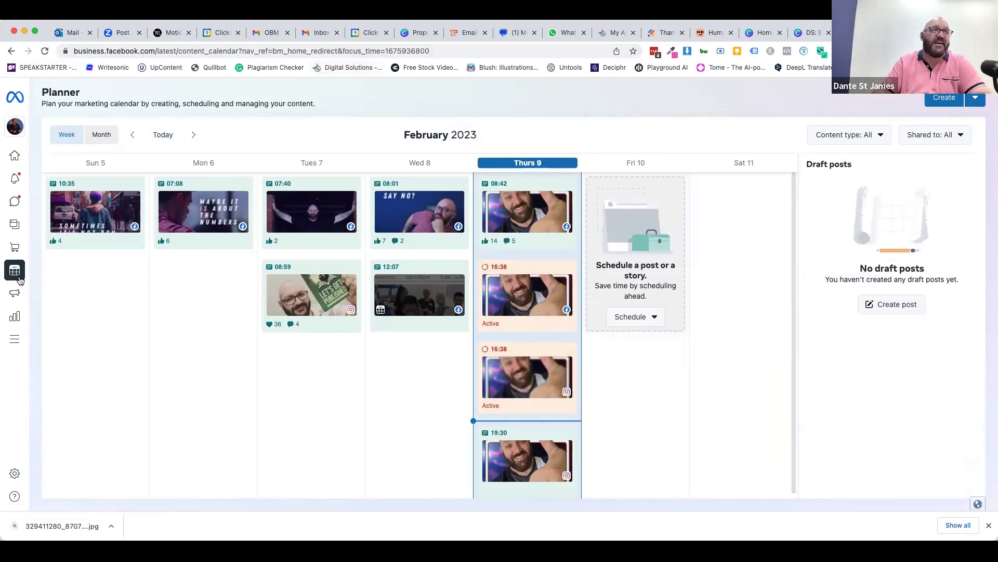
mouse_move(21, 281)
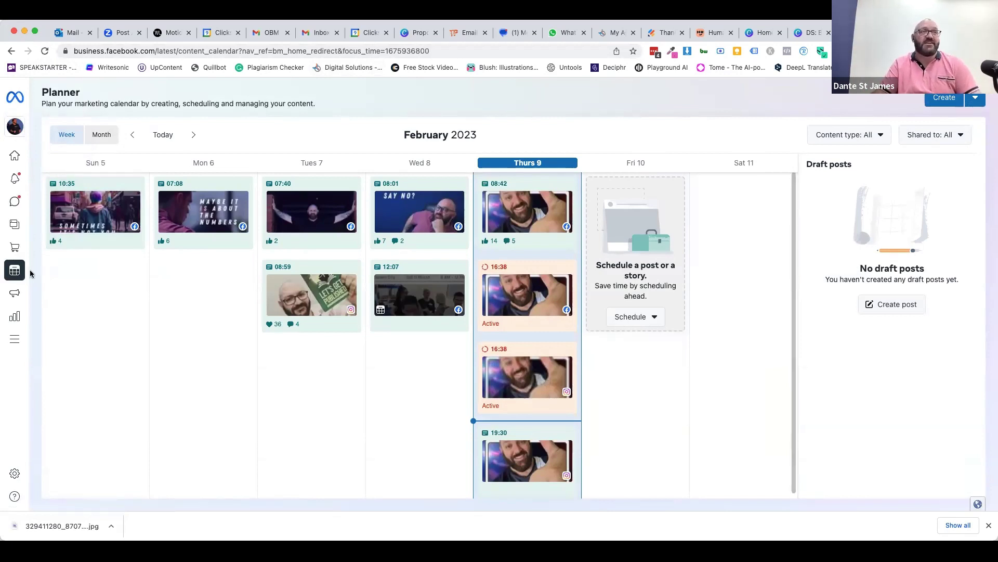
- Browse the Ads summary, list all ads, and open the 2017 Traffic ad's results in Ads Manager
left_click(17, 293)
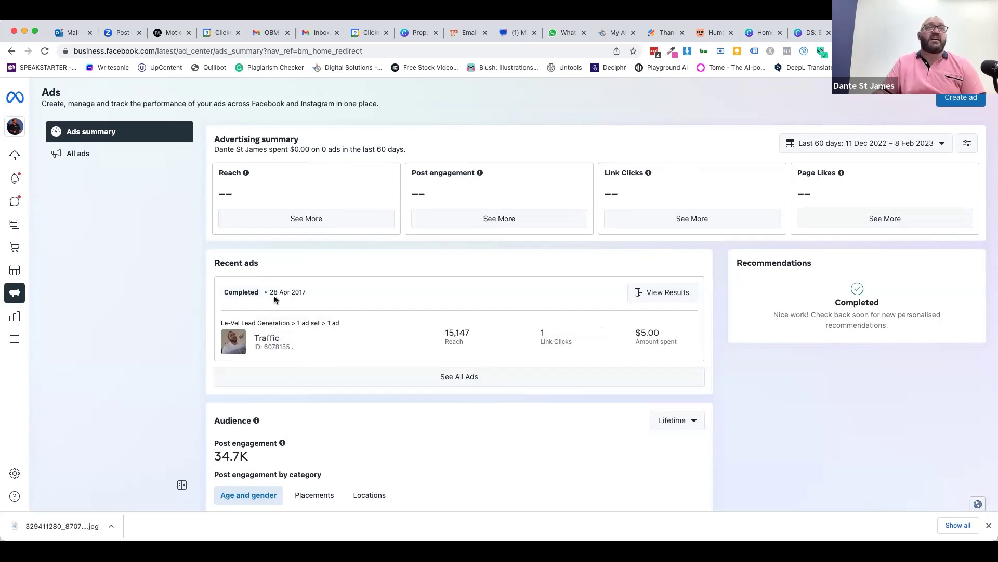
scroll(335, 414, "down", 1)
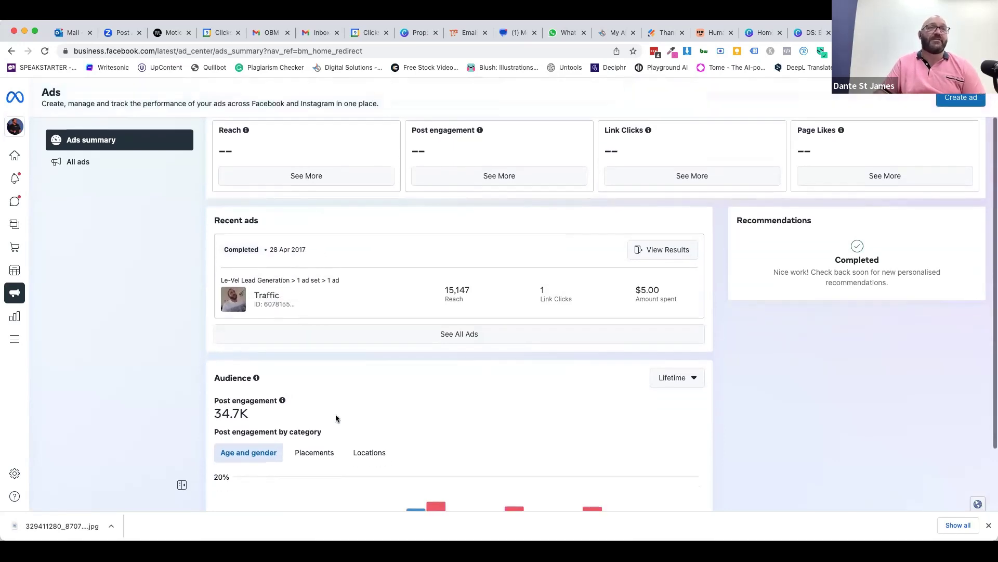
scroll(410, 396, "down", 3)
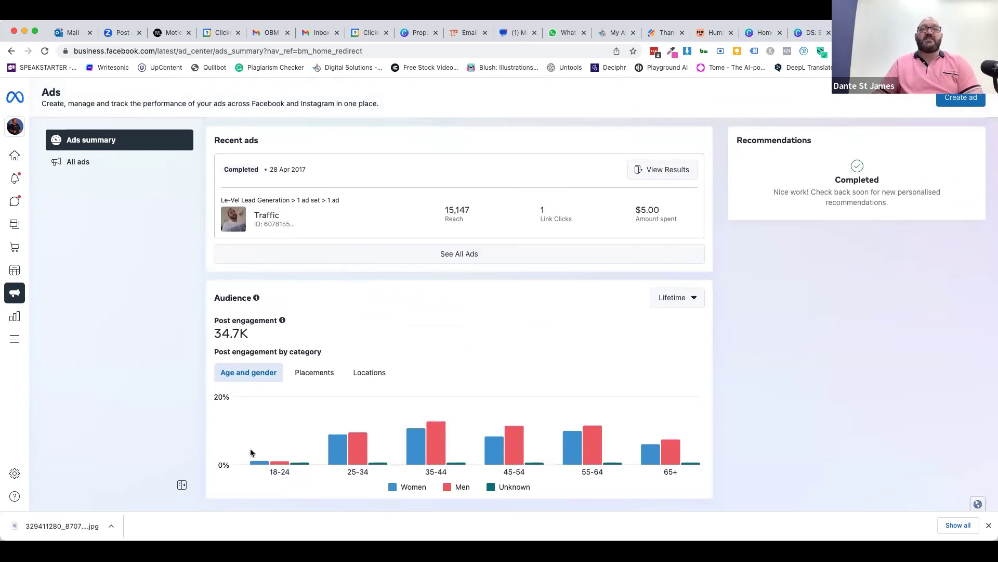
scroll(399, 330, "down", 1)
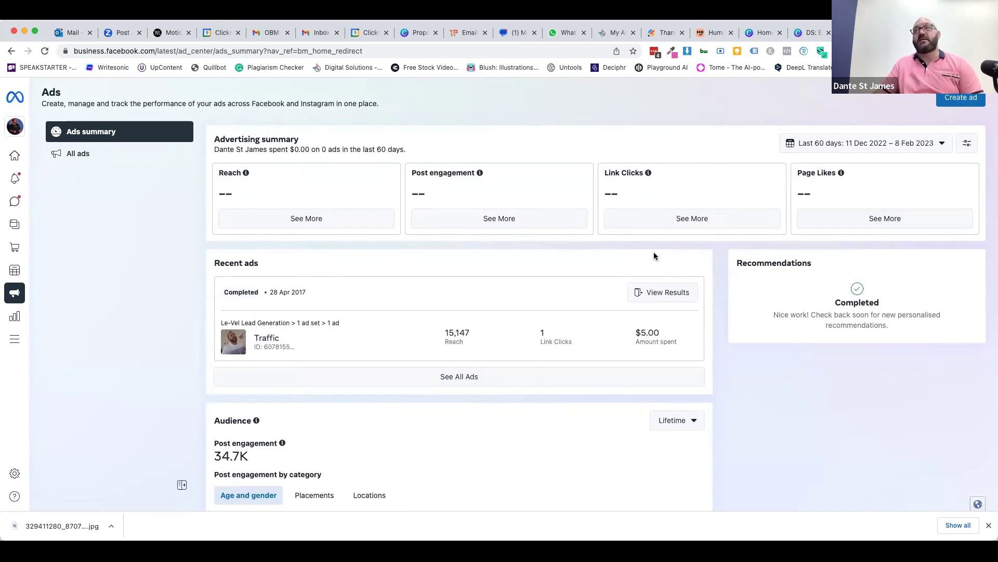
left_click(72, 154)
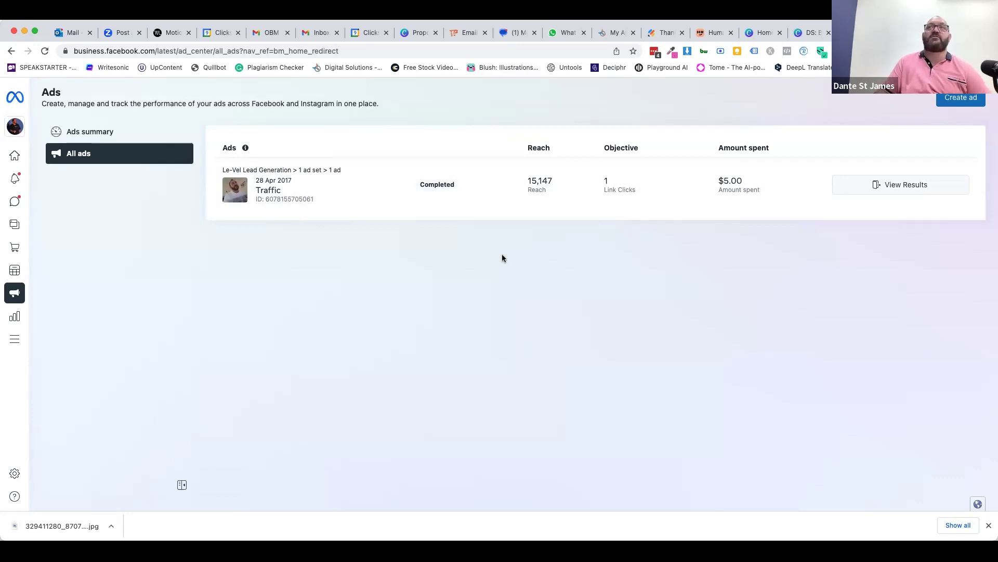
left_click(881, 184)
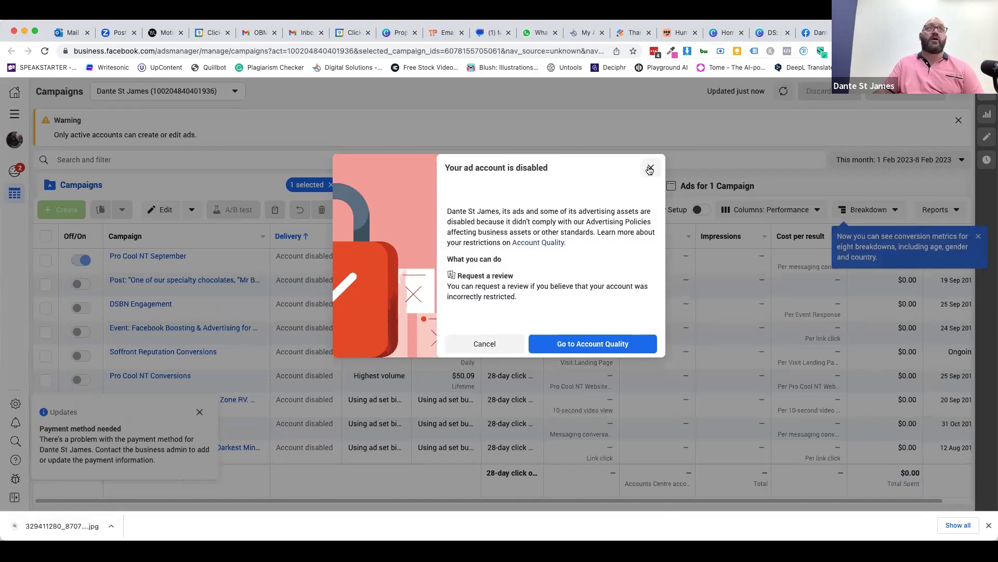
- Dismiss the disabled ad account notice, check the ad account list, then close Ads Manager
left_click(650, 169)
left_click(211, 92)
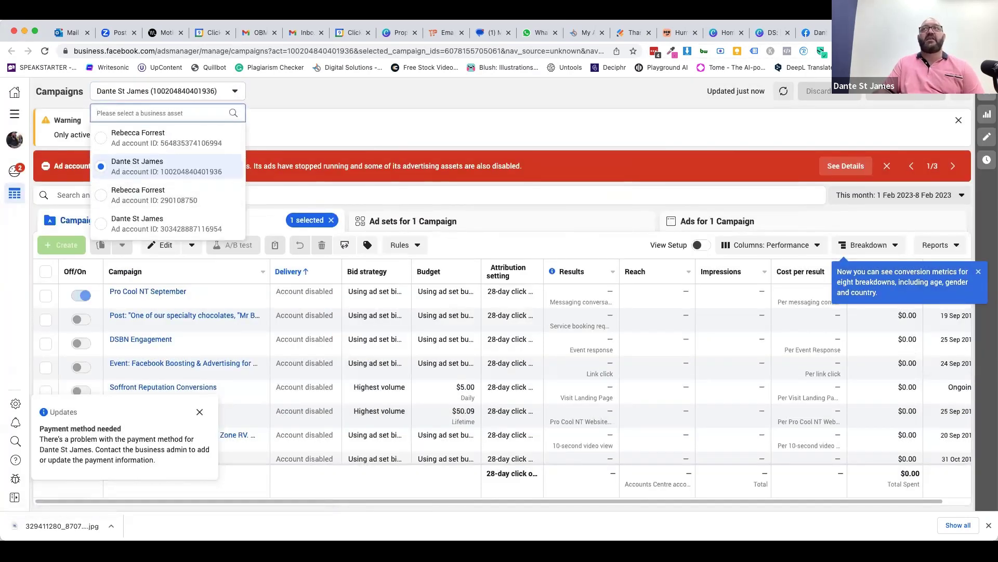
key("super+w")
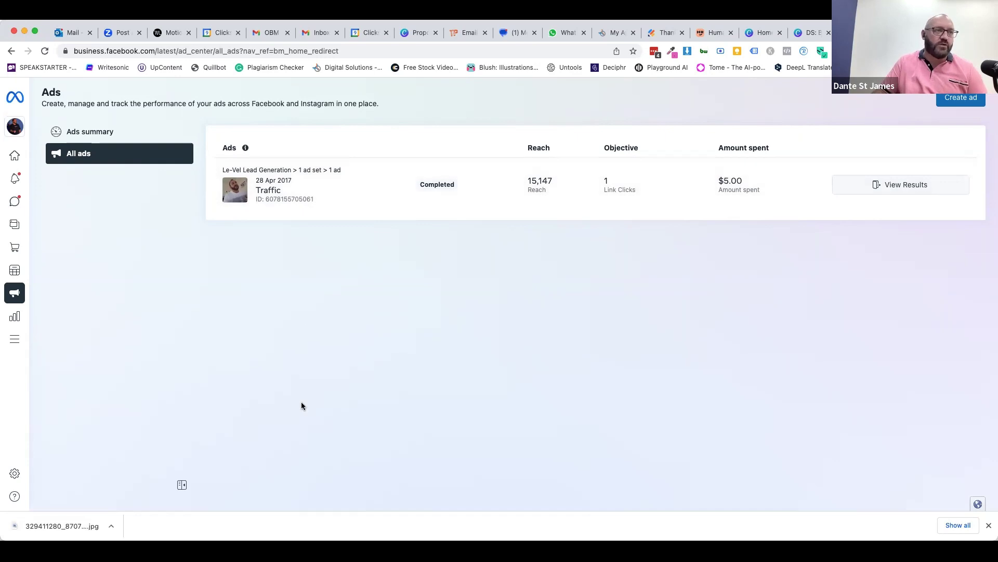
- Dismiss the download bar and open Insights showing 575 Facebook and 503 Instagram reach
left_click(989, 525)
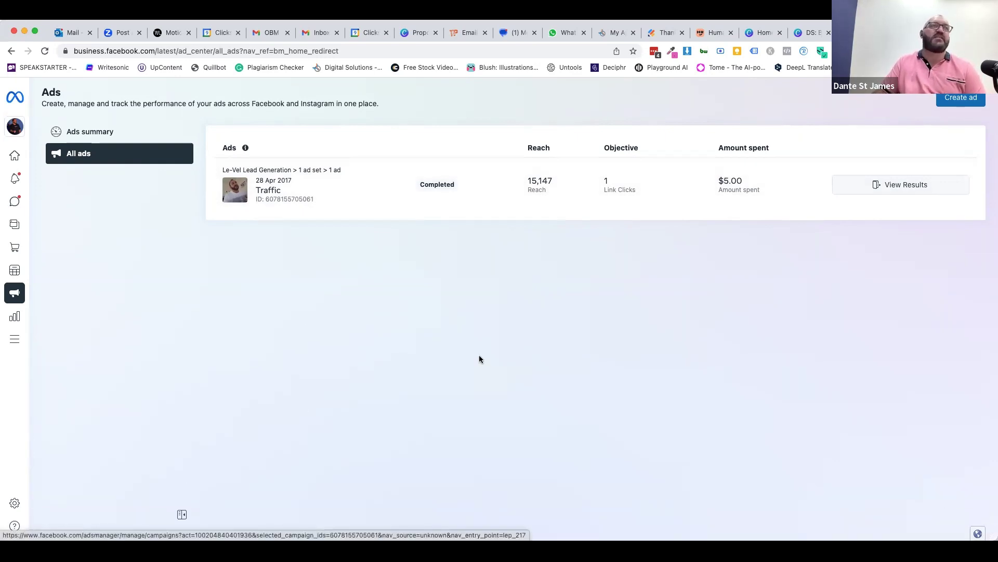
mouse_move(12, 226)
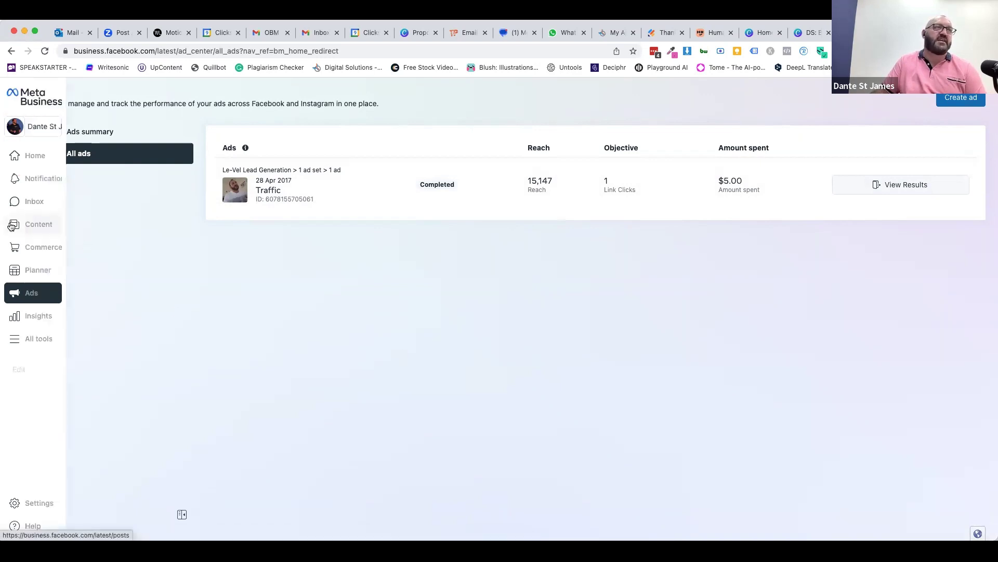
left_click(38, 317)
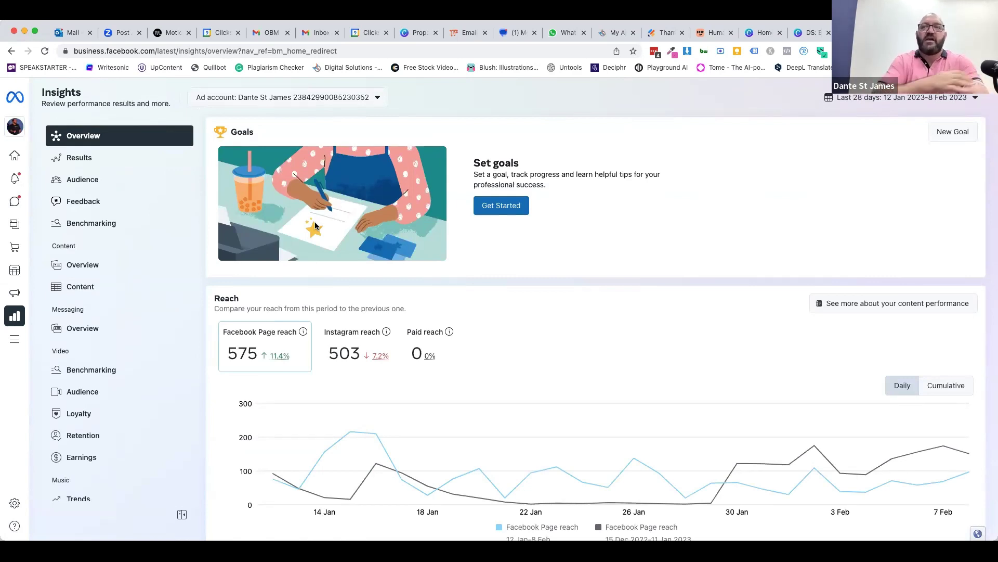
scroll(268, 384, "down", 3)
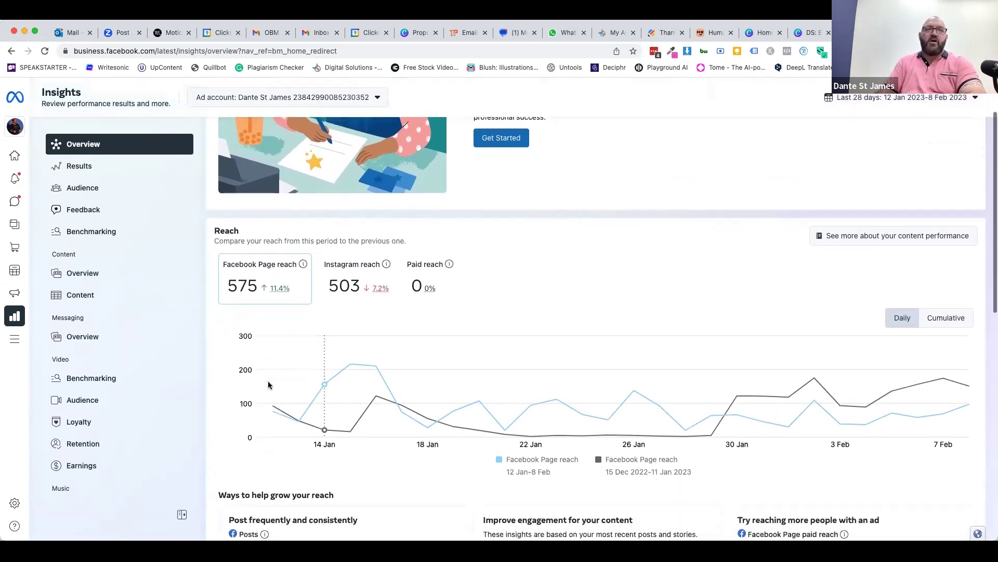
scroll(341, 440, "down", 1)
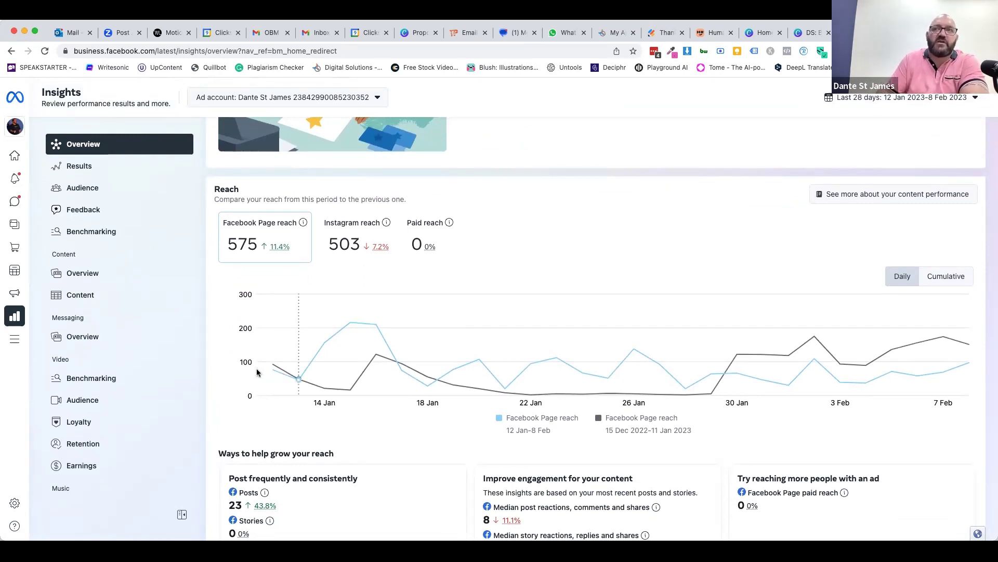
mouse_move(968, 353)
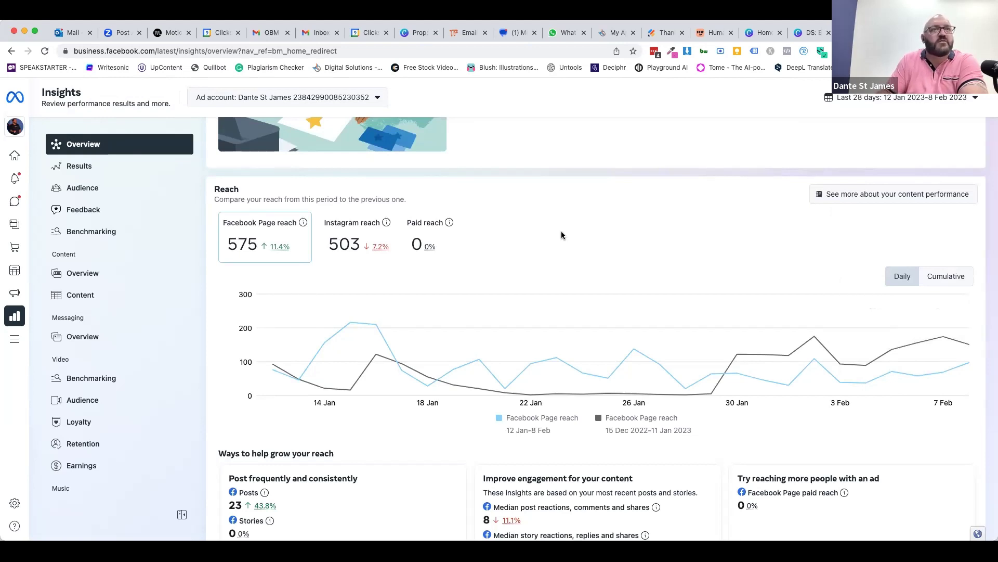
scroll(562, 234, "down", 2)
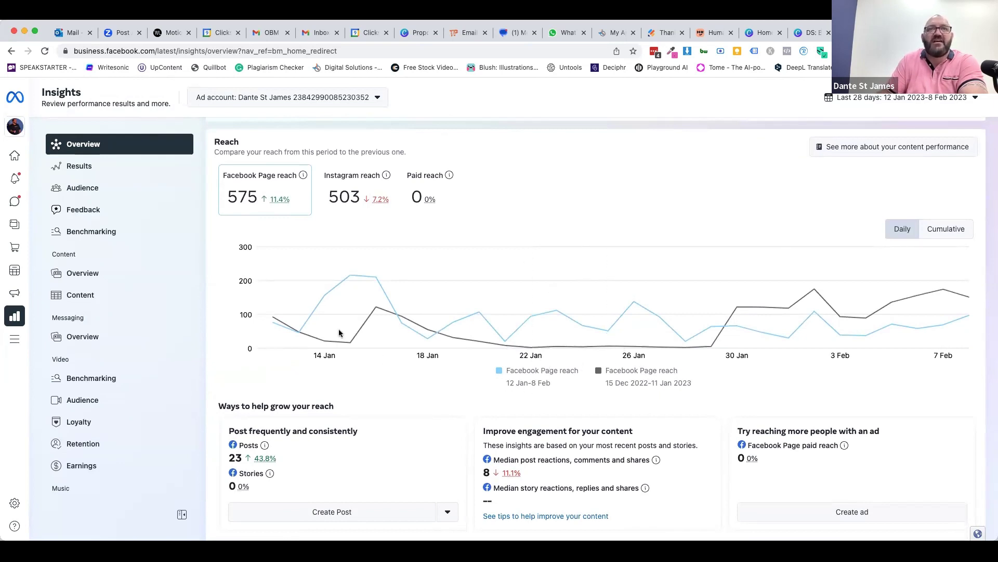
mouse_move(382, 306)
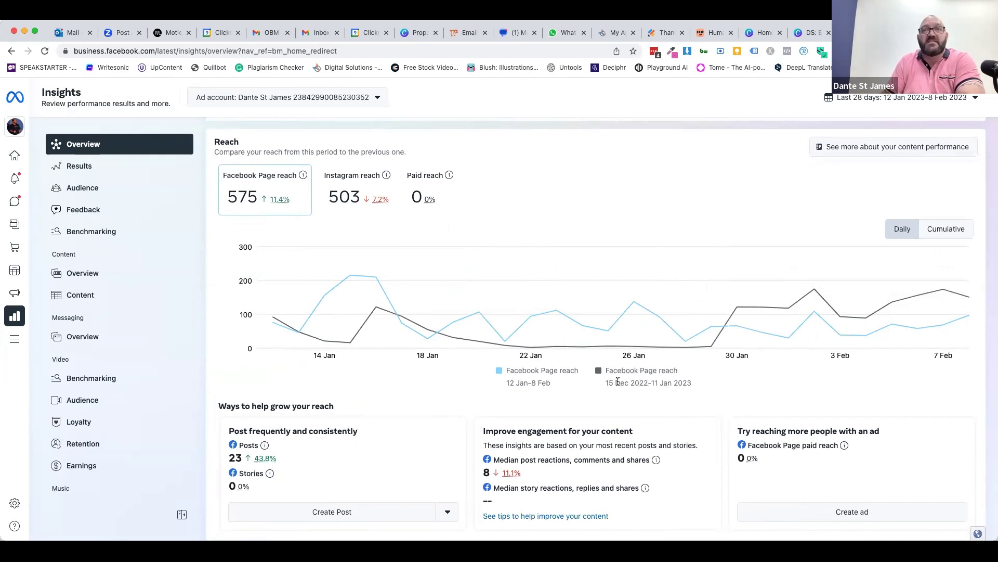
left_click_drag(606, 383, 692, 388)
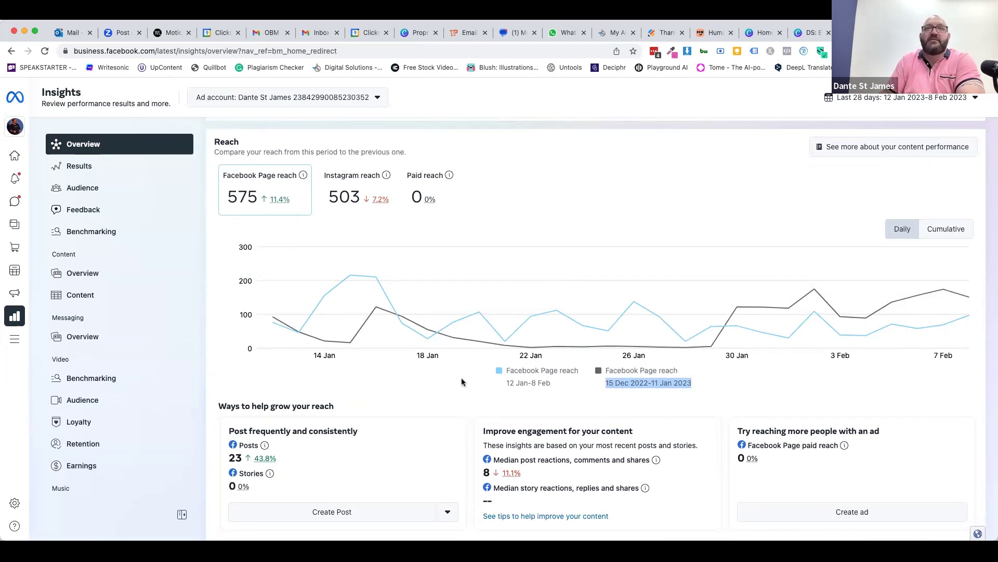
mouse_move(364, 283)
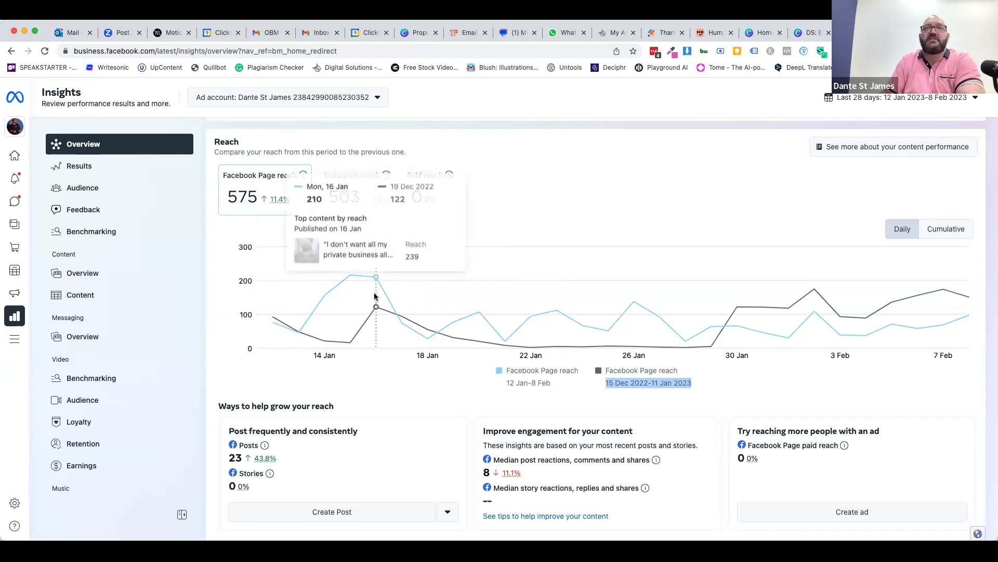
mouse_move(678, 337)
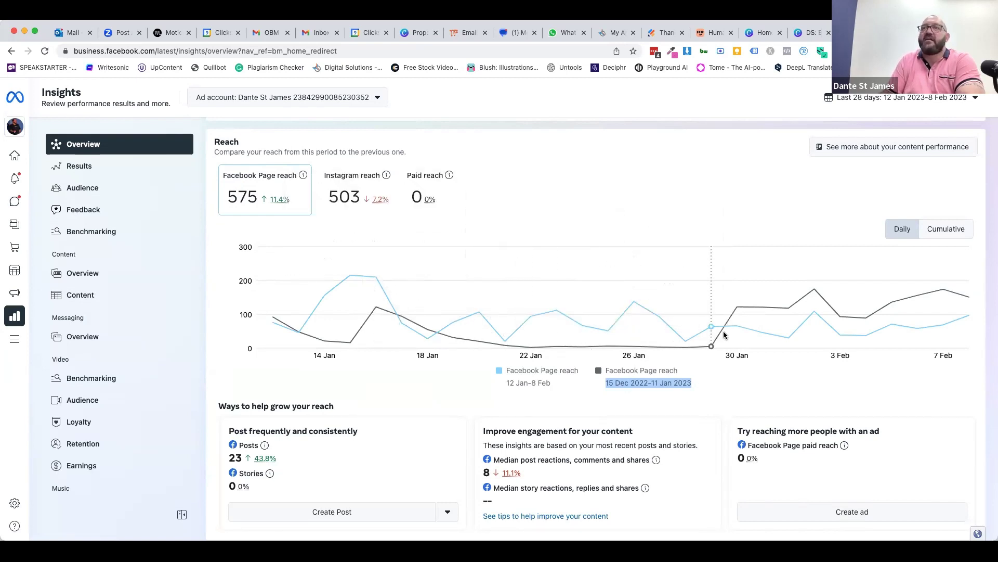
- Inspect the Reach chart: Facebook Page reach 575 (up 11.4%), Instagram 503 (down 7.2%)
mouse_move(814, 315)
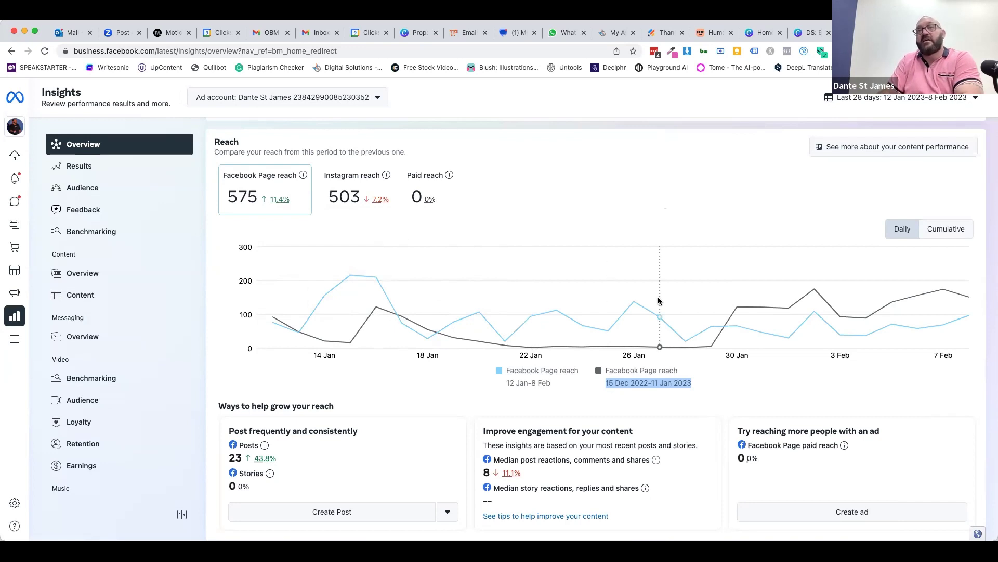
mouse_move(714, 302)
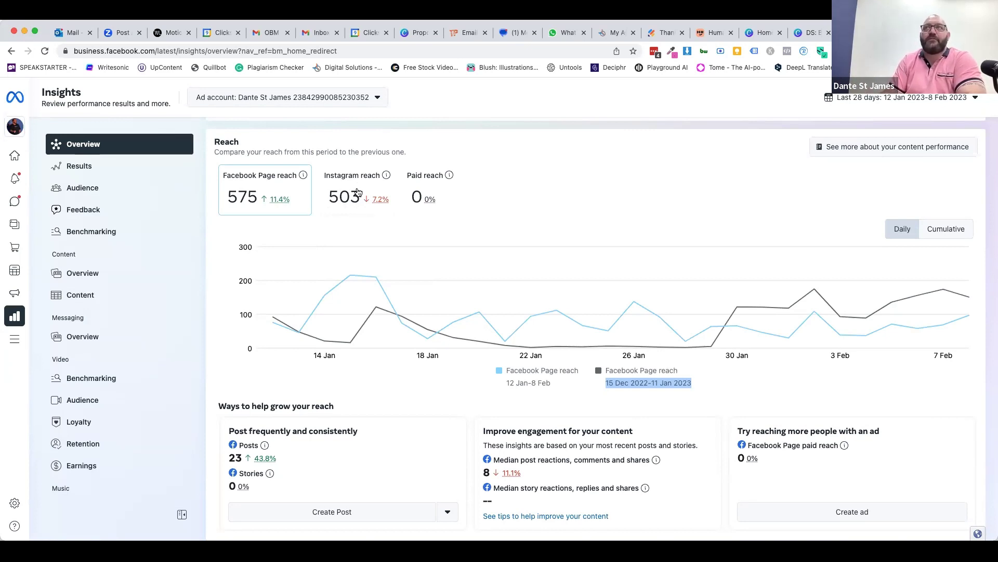
left_click(856, 148)
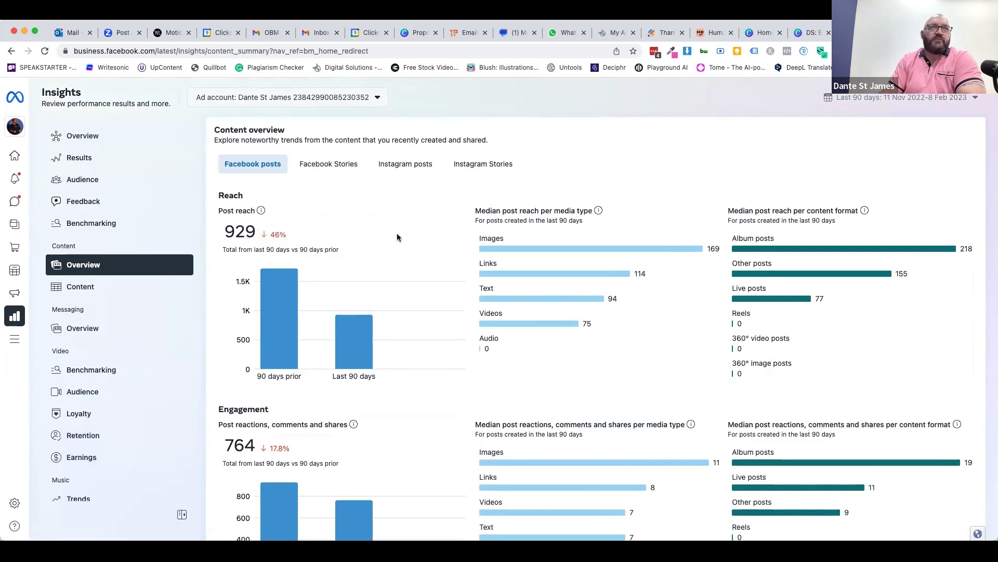
mouse_move(359, 340)
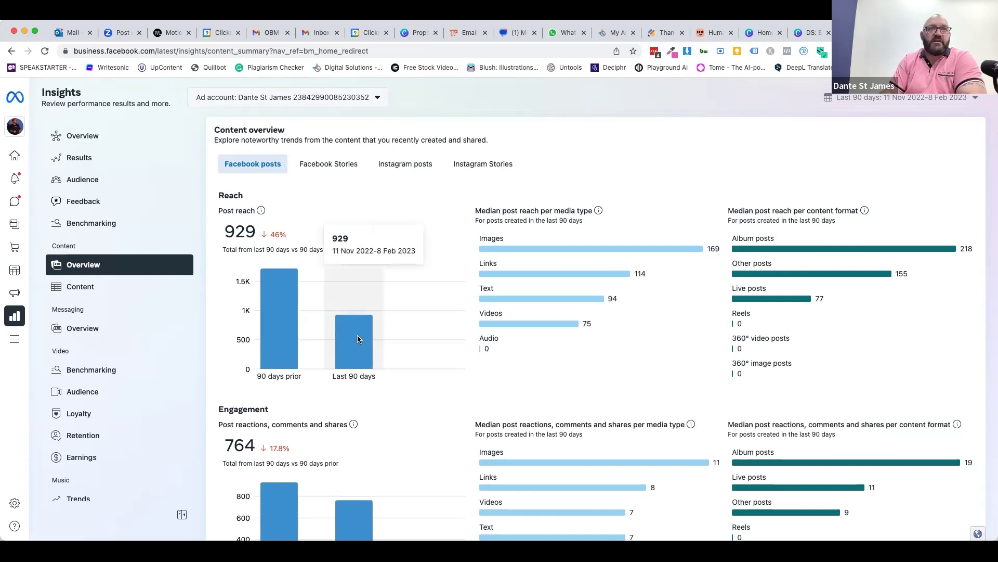
mouse_move(287, 331)
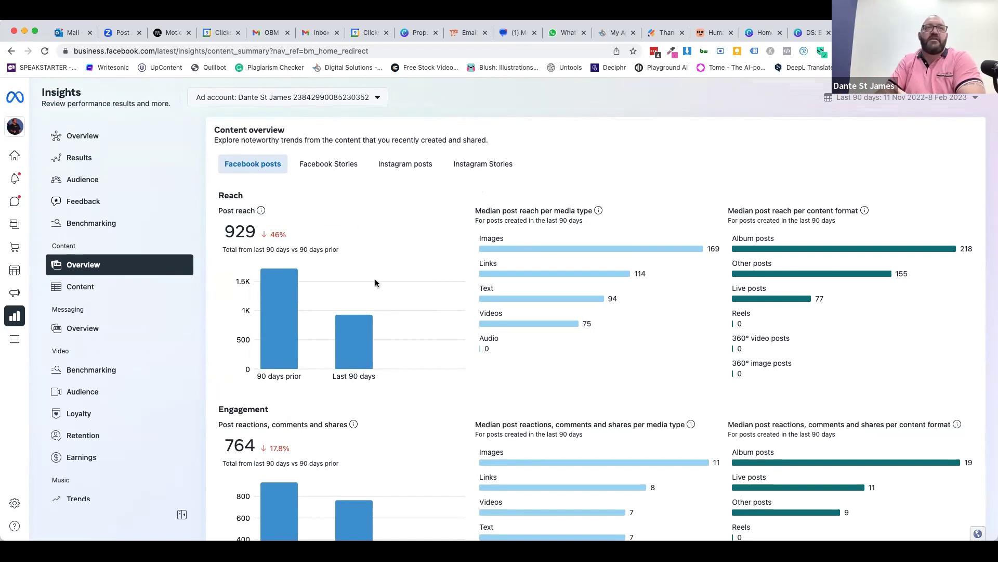
mouse_move(351, 362)
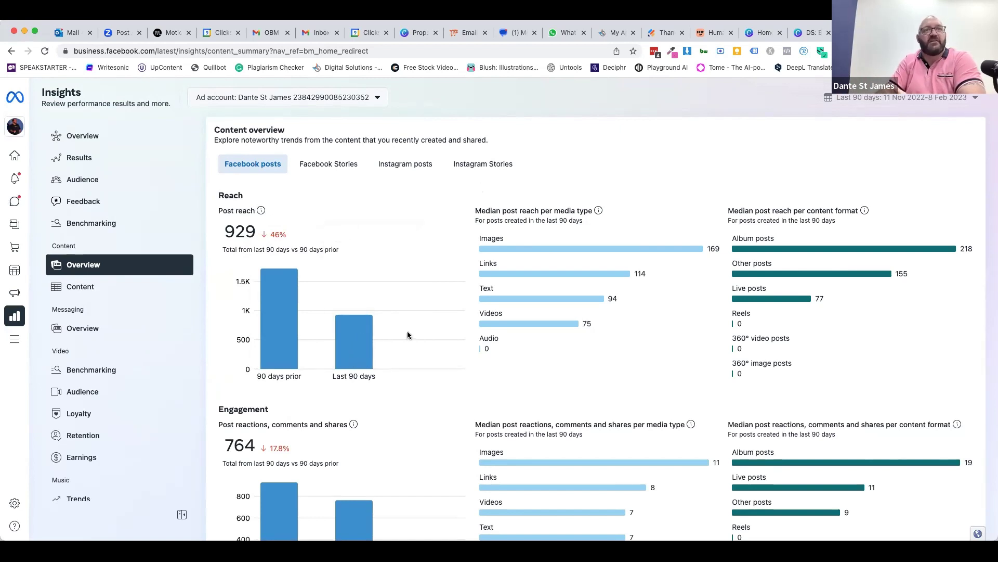
scroll(401, 443, "down", 5)
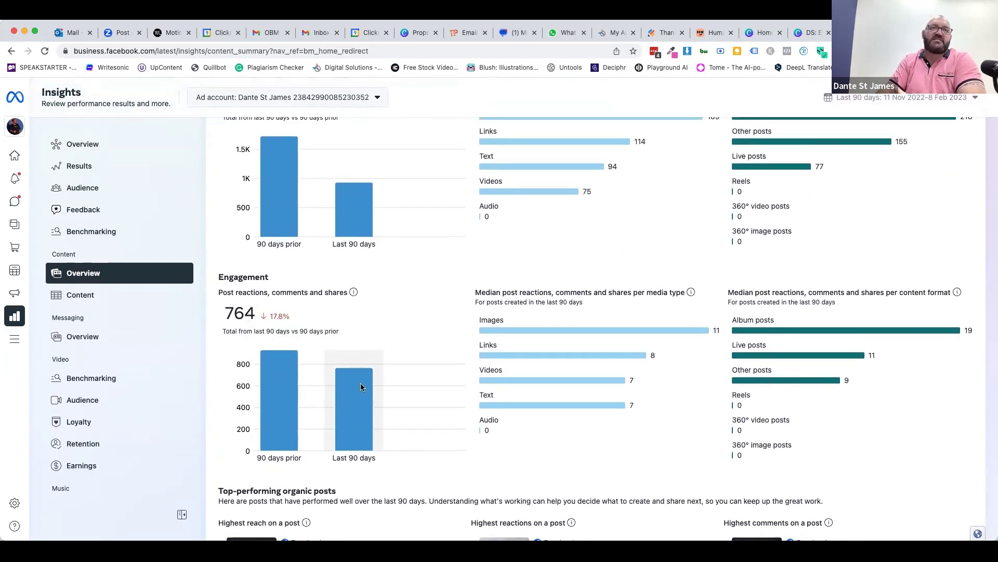
scroll(430, 320, "up", 2)
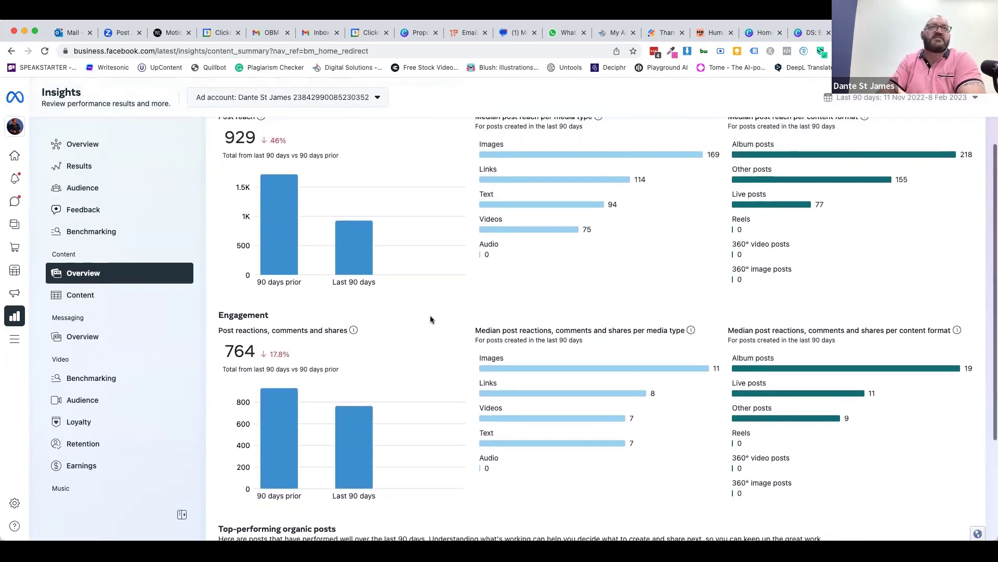
scroll(432, 315, "up", 1)
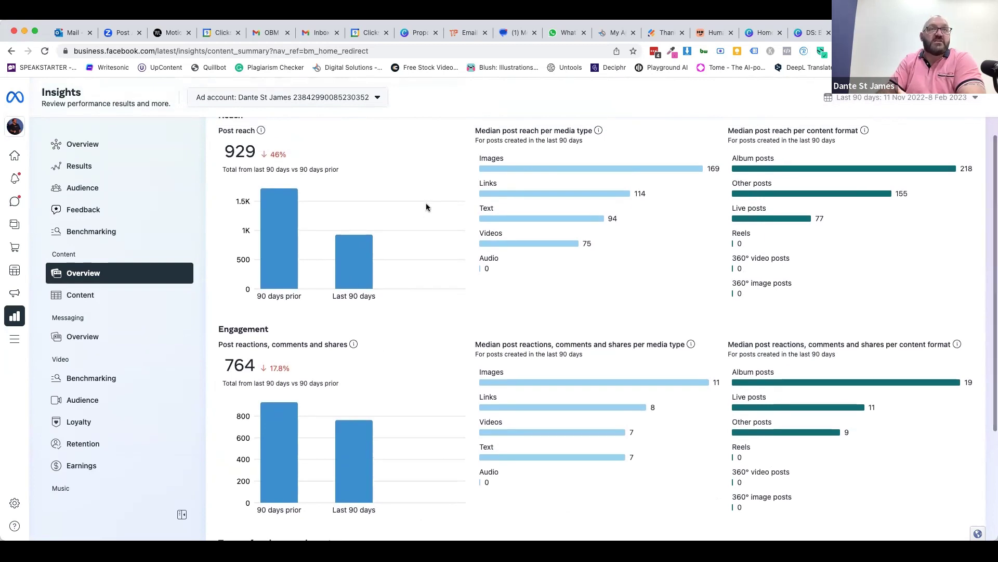
scroll(389, 334, "down", 4)
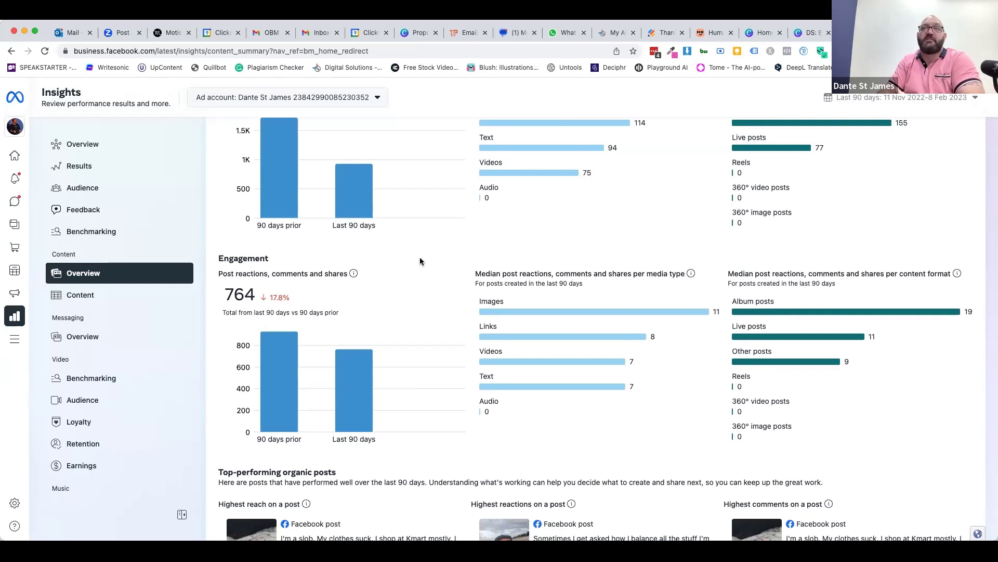
scroll(421, 259, "down", 3)
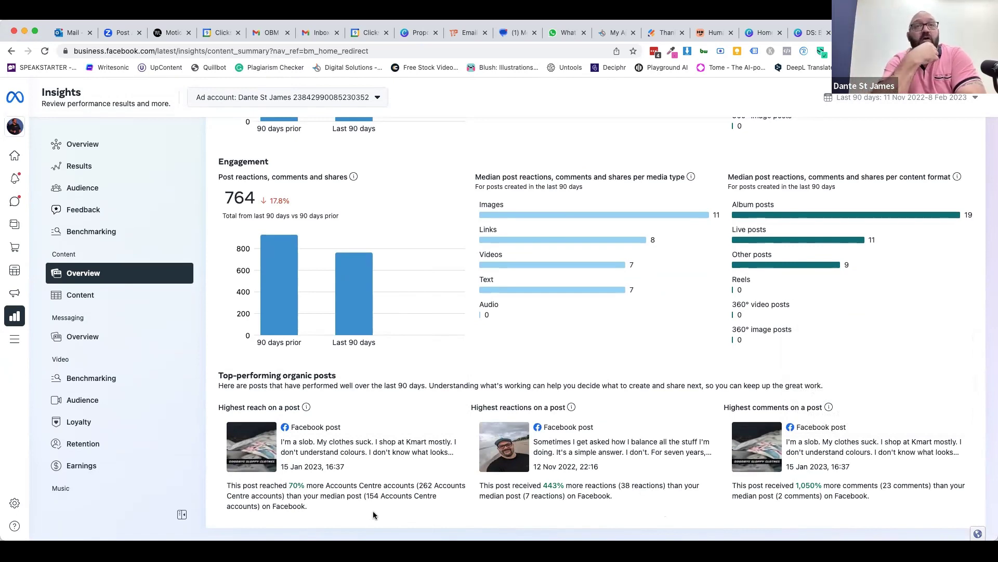
scroll(373, 511, "up", 5)
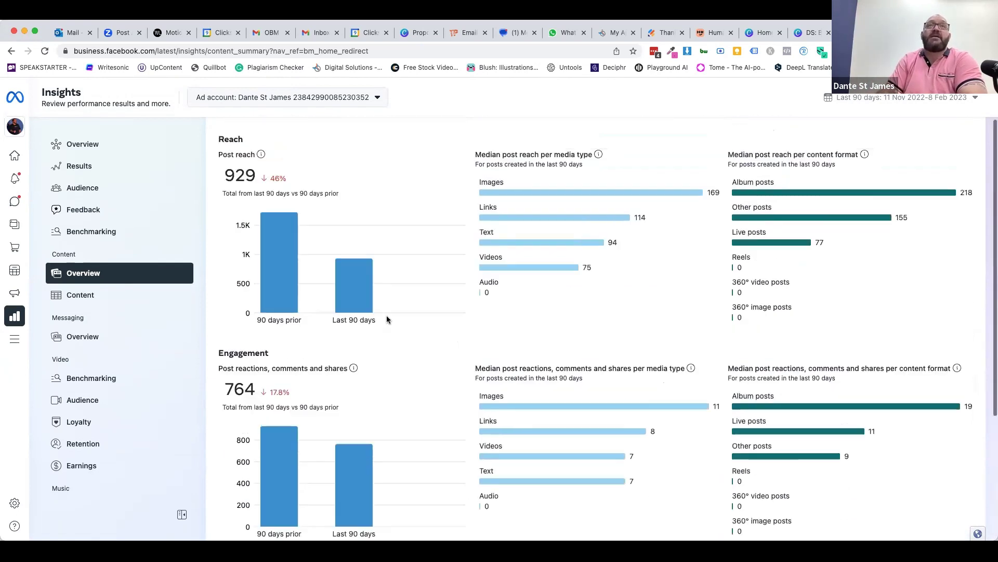
left_click(417, 165)
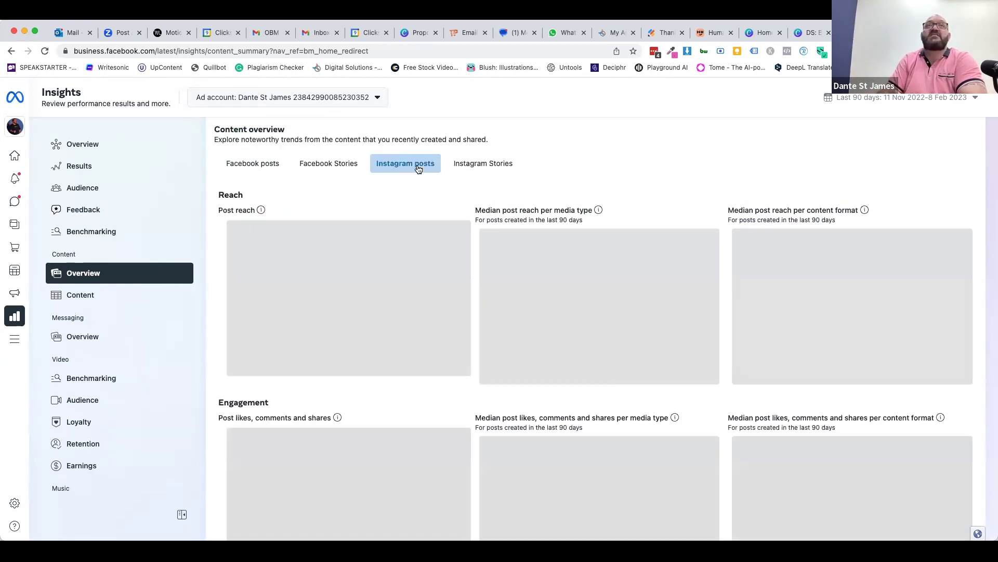
scroll(608, 178, "down", 3)
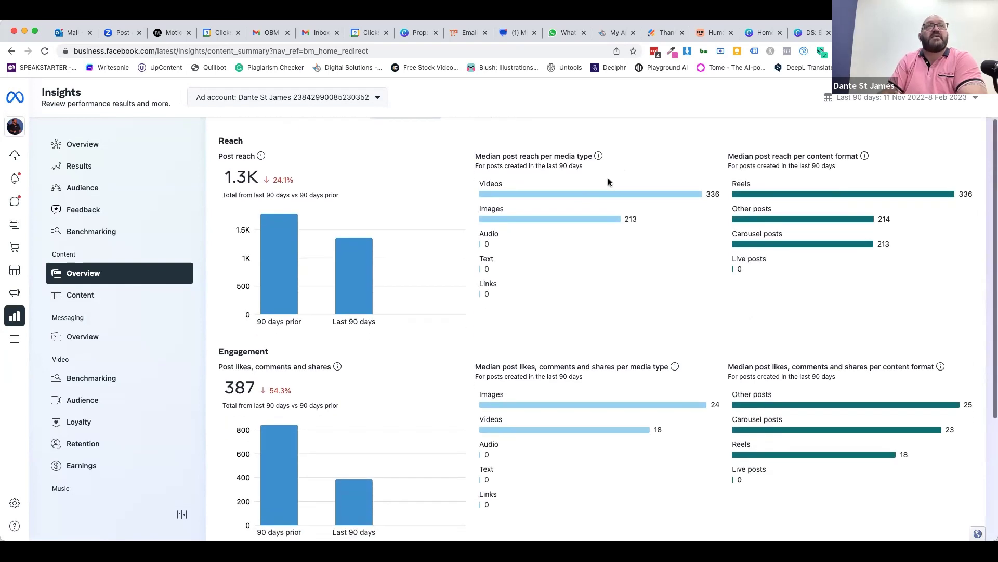
scroll(374, 146, "down", 1)
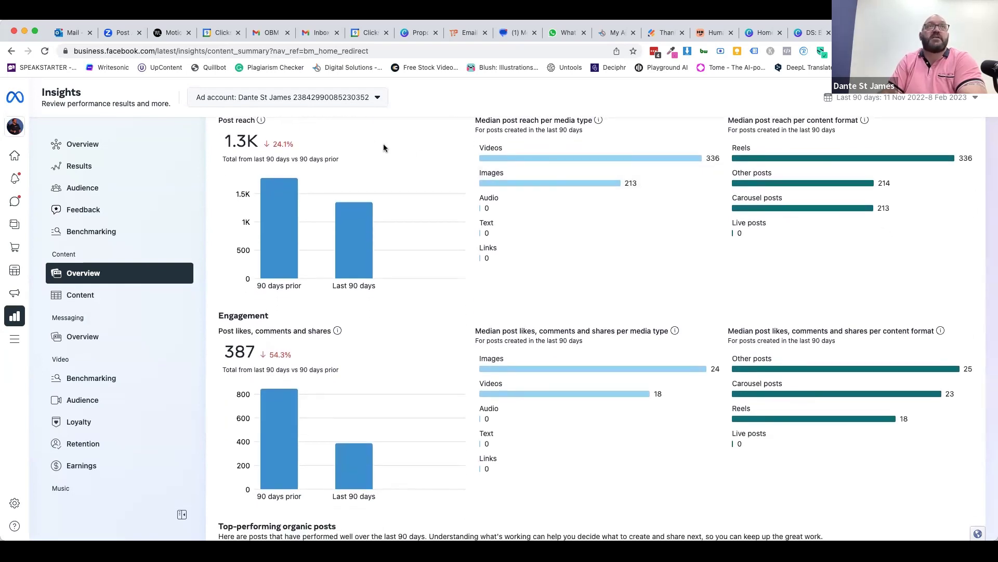
scroll(384, 148, "up", 1)
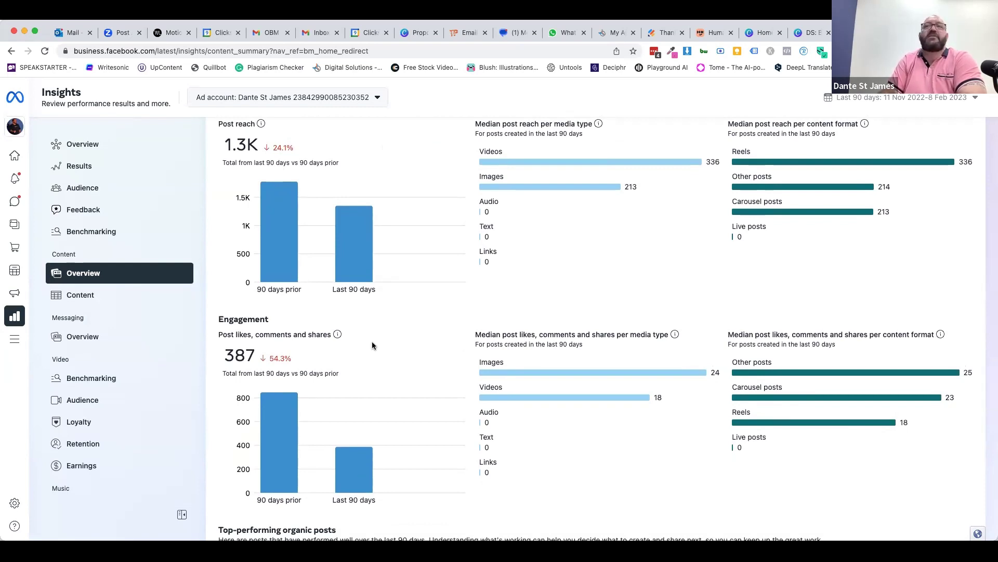
scroll(373, 345, "down", 5)
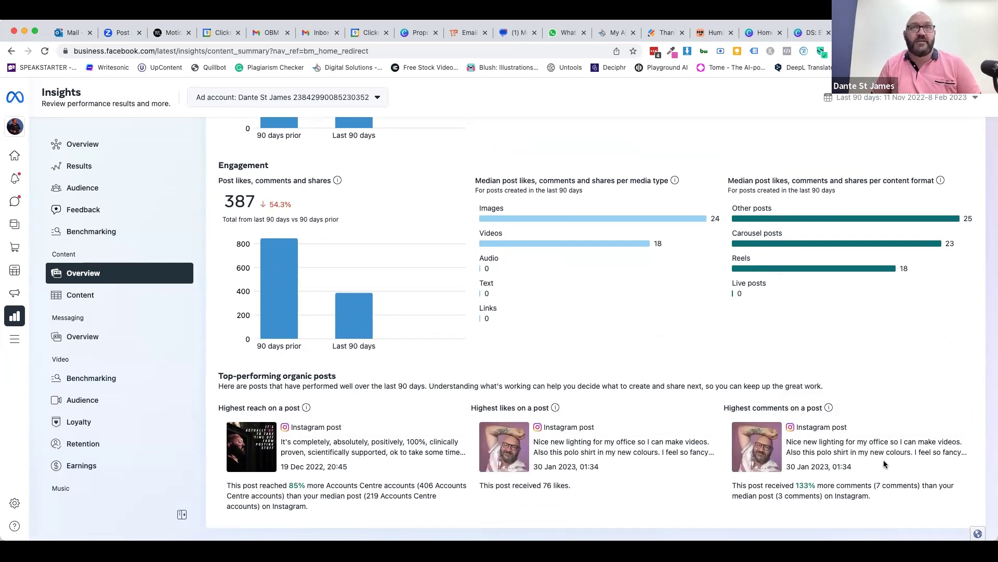
scroll(884, 464, "up", 5)
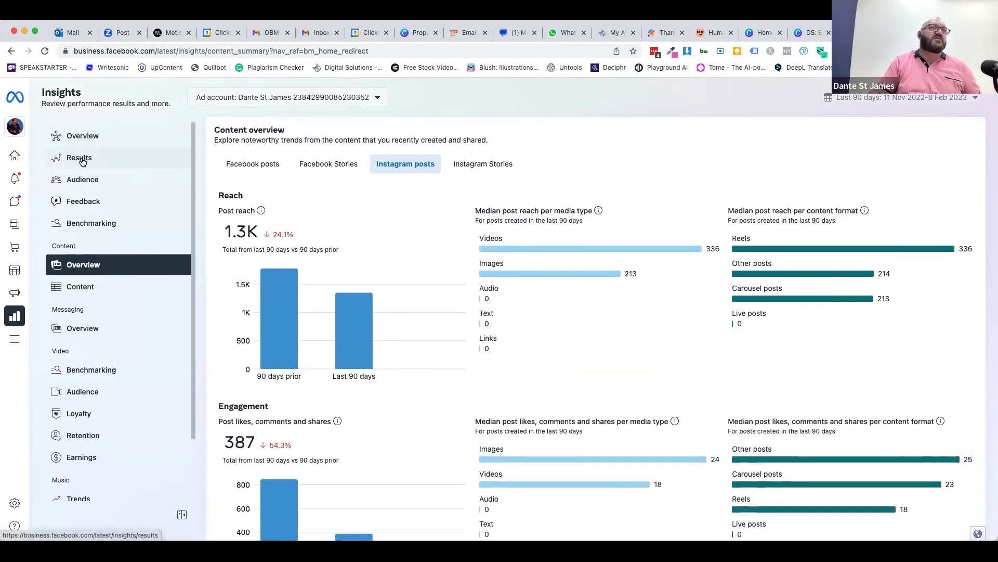
- Review Audience insights: 347 Facebook and 981 Instagram followers, age/gender split, Darwin top city
left_click(80, 181)
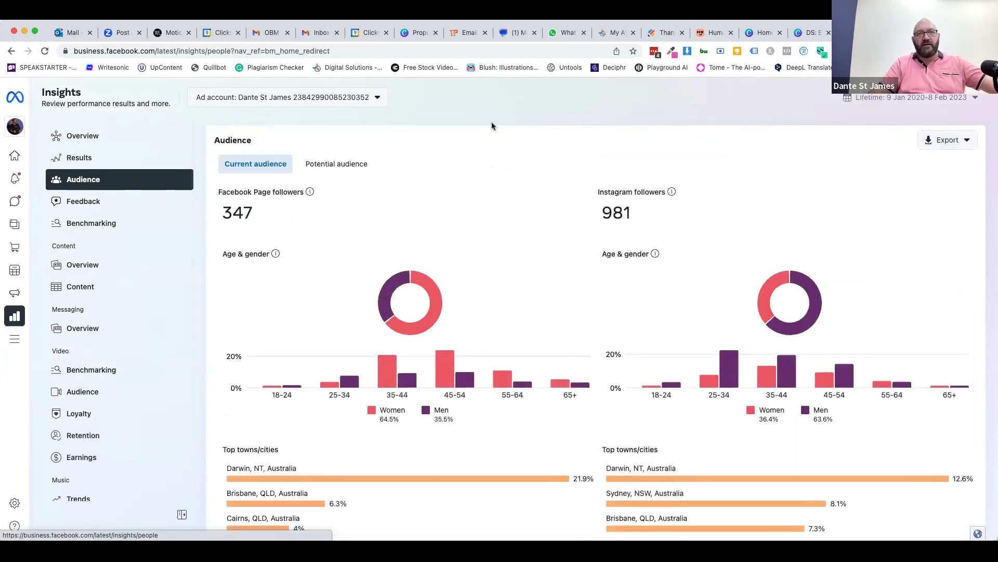
scroll(513, 267, "down", 2)
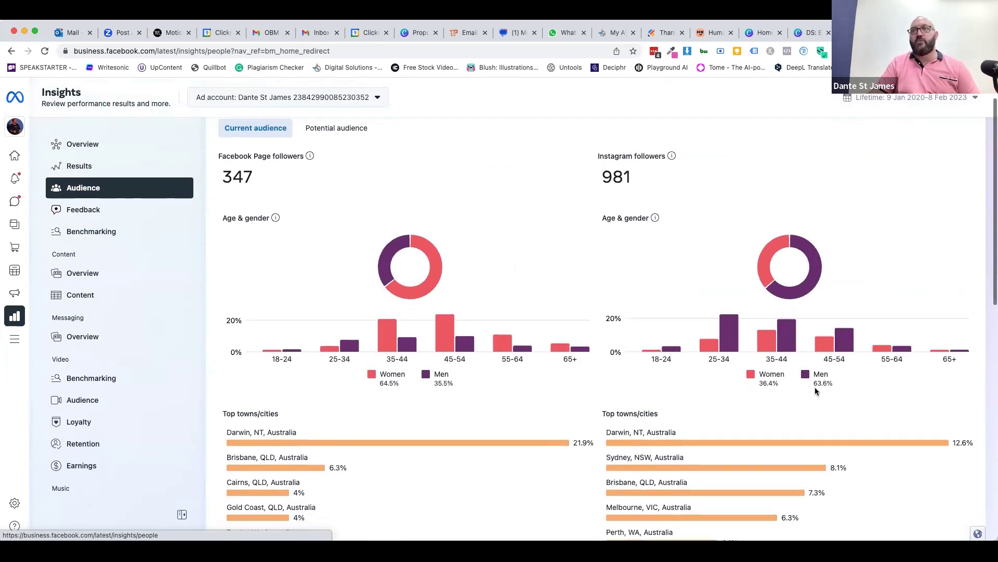
scroll(816, 375, "down", 1)
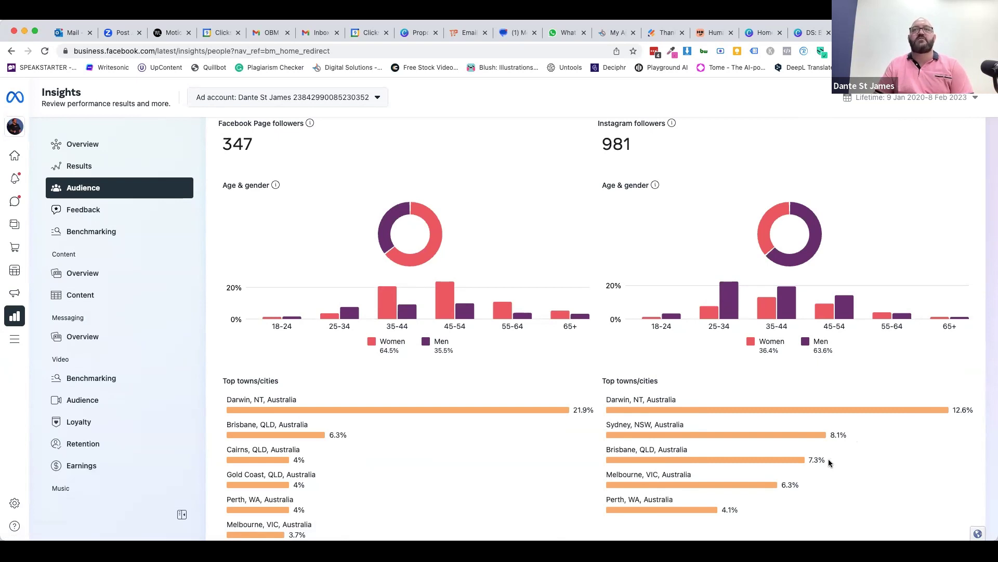
scroll(828, 458, "up", 1)
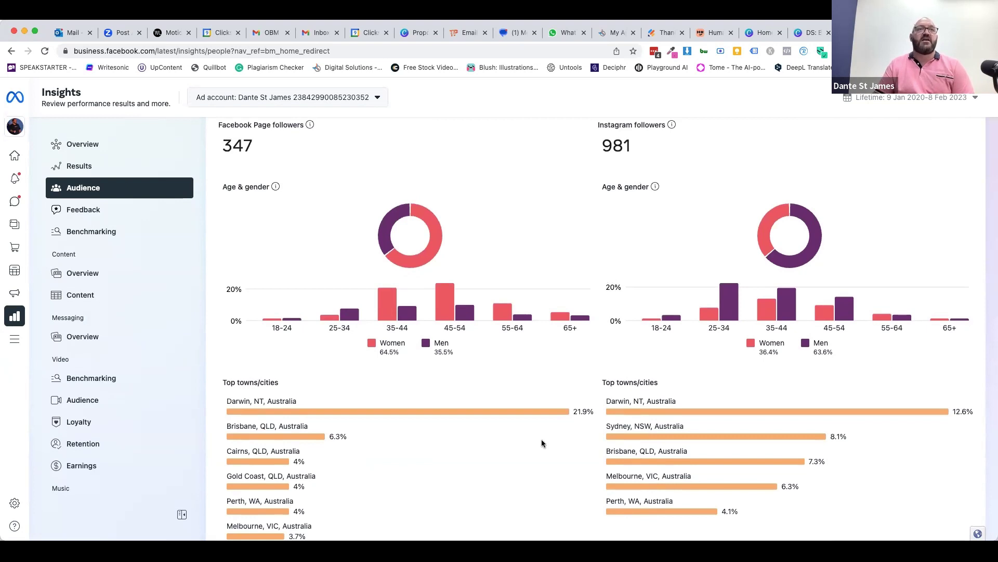
scroll(542, 438, "down", 2)
scroll(541, 443, "down", 2)
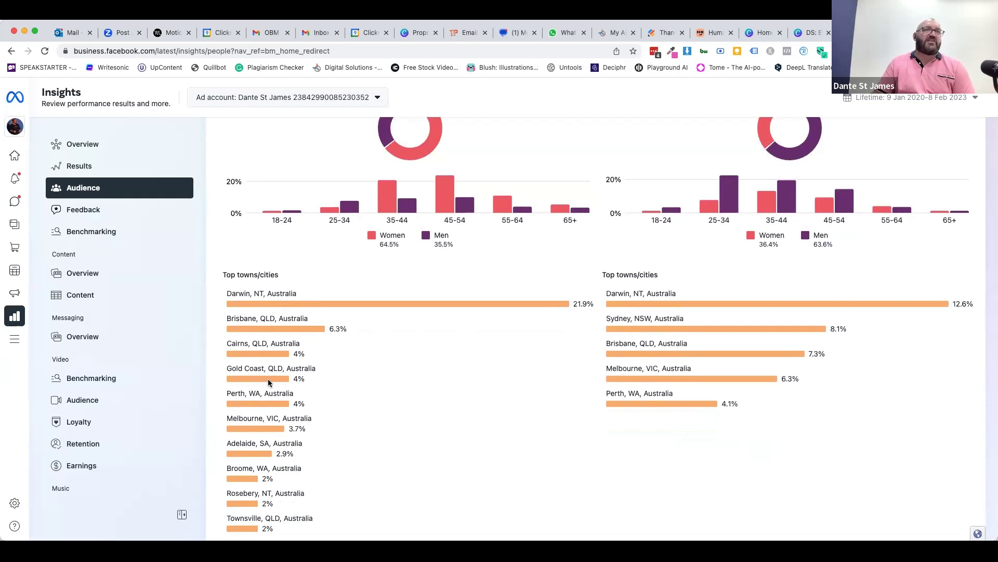
scroll(413, 394, "up", 2)
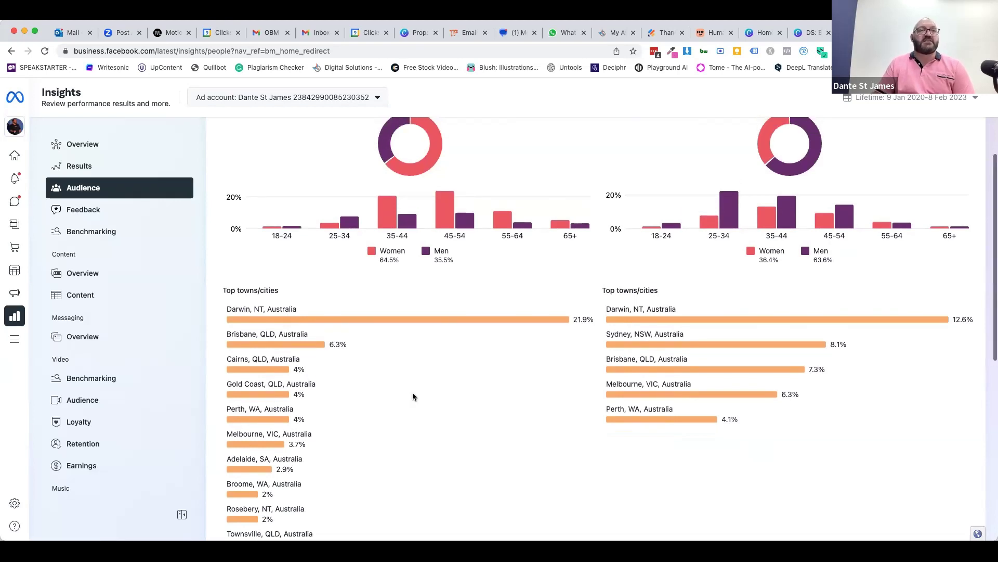
scroll(413, 396, "up", 5)
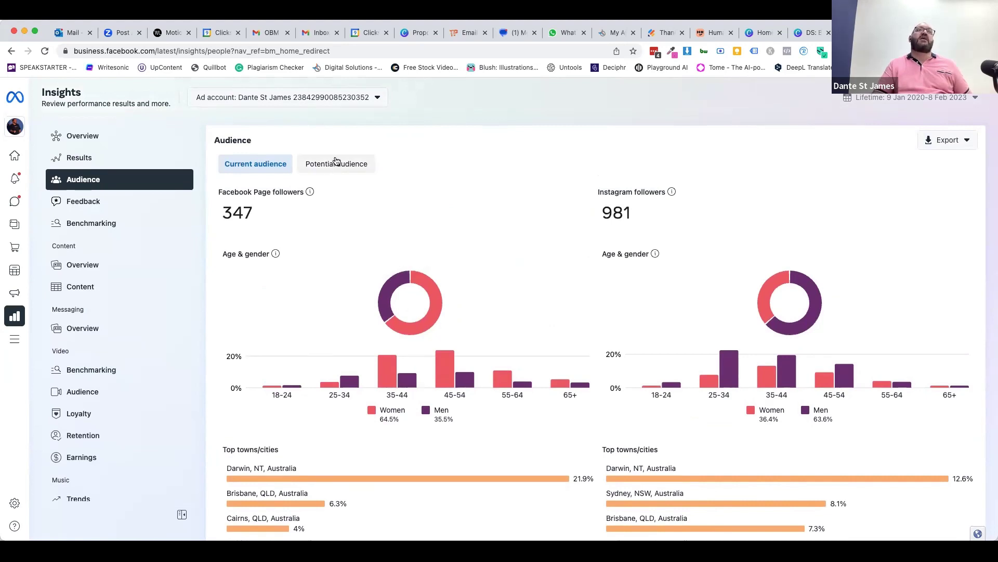
- Review the Potential audience: 17,300,000–20,400,000 people, 80.9% women, Sydney the top city
left_click(336, 163)
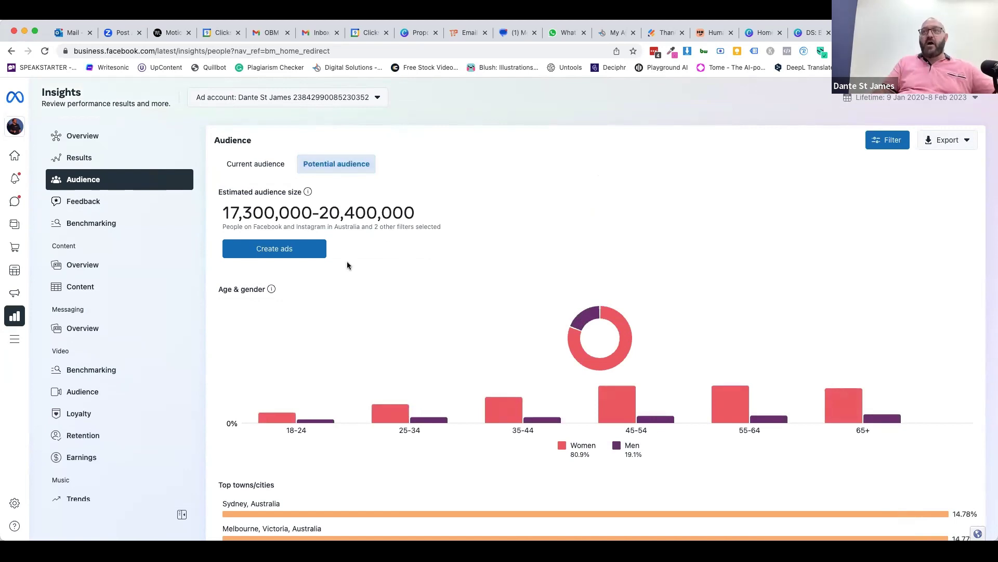
scroll(339, 273, "down", 3)
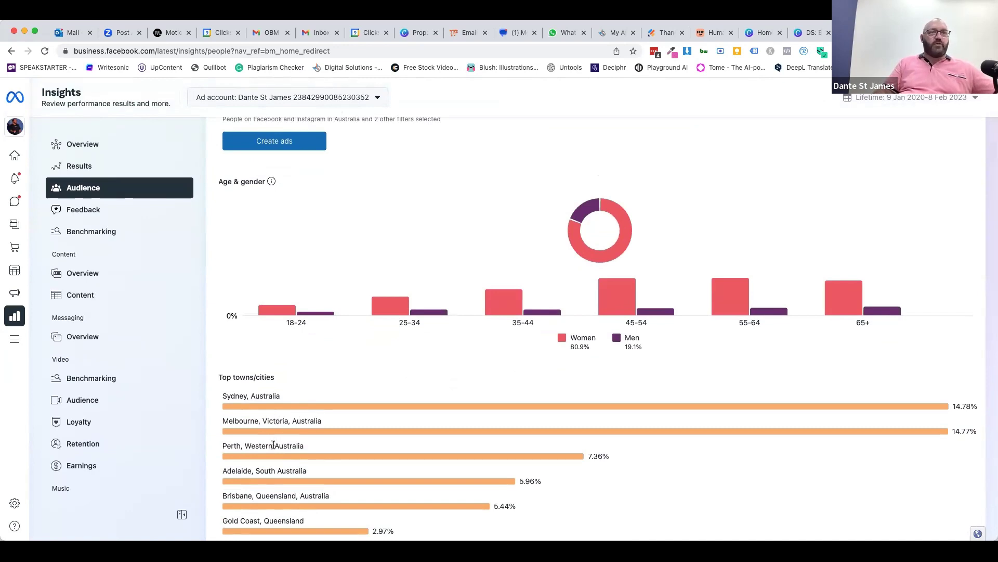
scroll(276, 432, "down", 3)
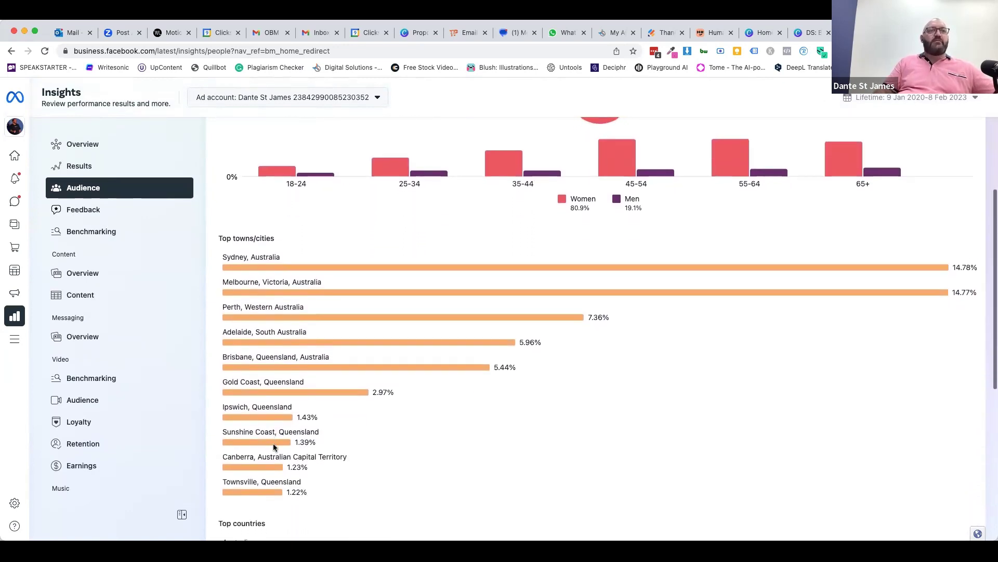
scroll(274, 446, "down", 2)
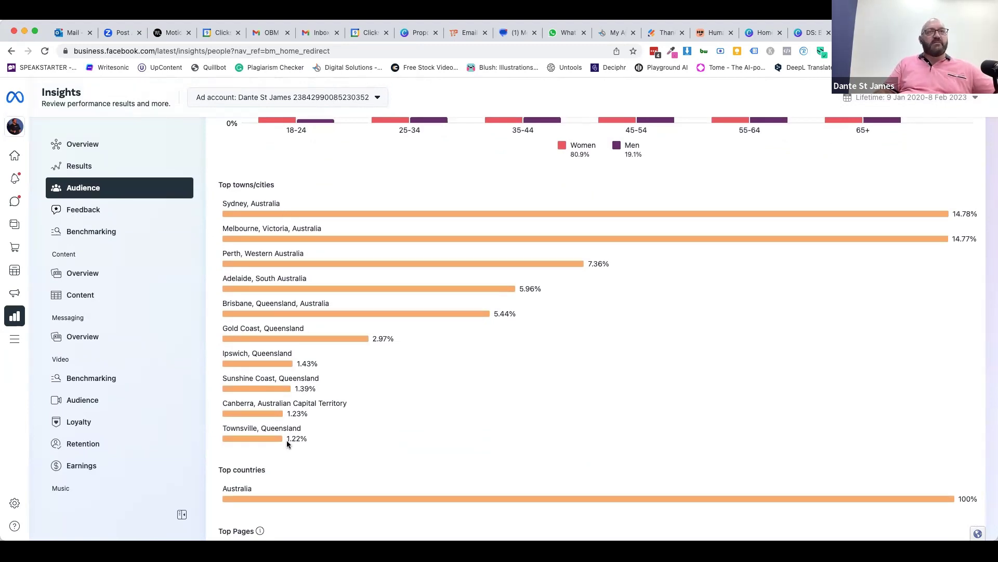
scroll(517, 375, "up", 3)
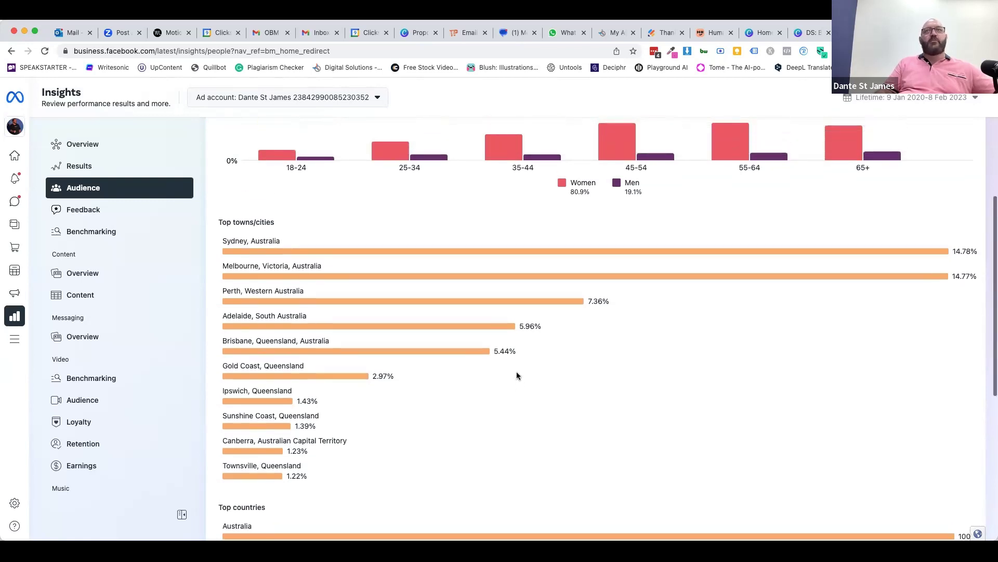
scroll(615, 373, "up", 1)
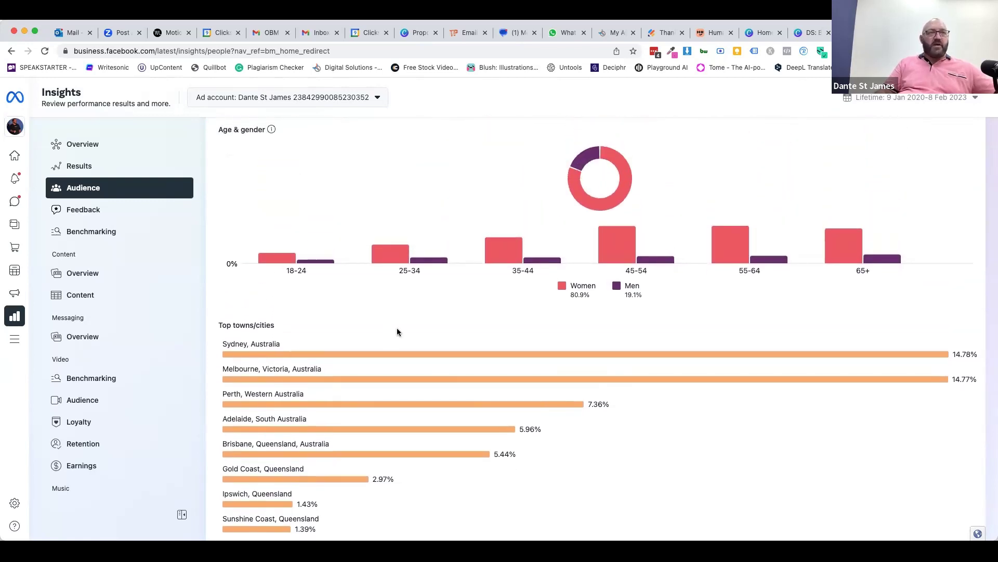
scroll(364, 338, "down", 1)
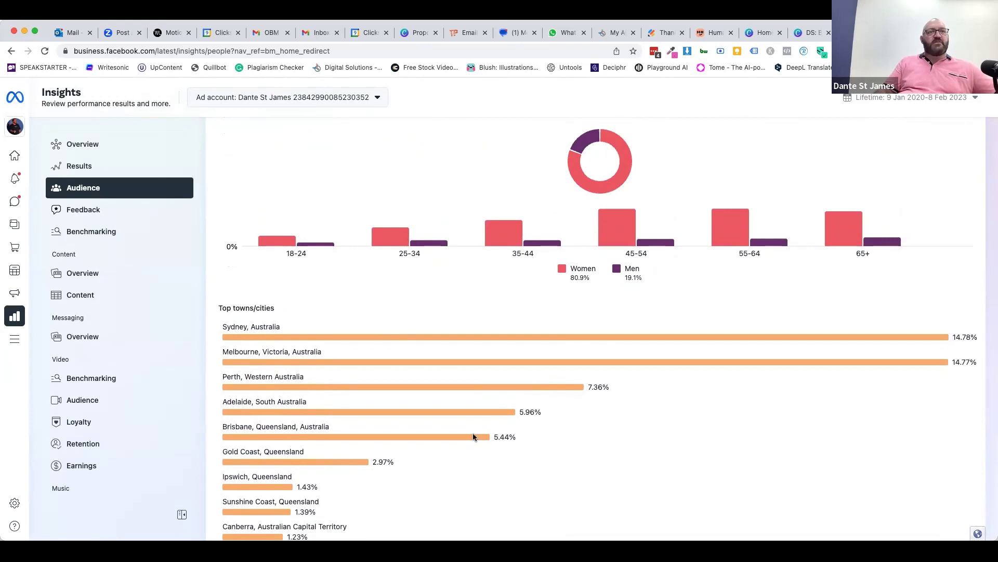
scroll(595, 416, "up", 4)
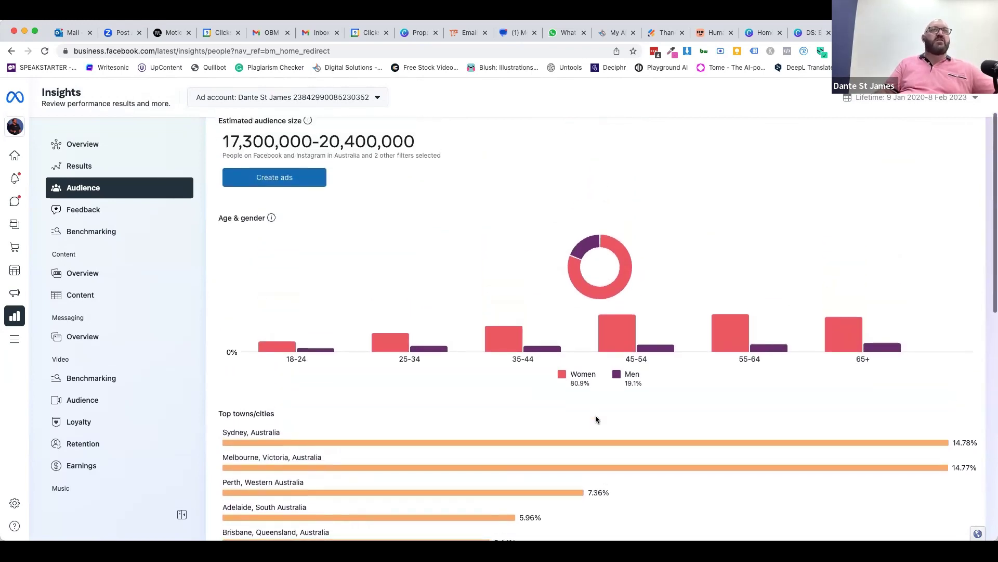
scroll(596, 419, "up", 1)
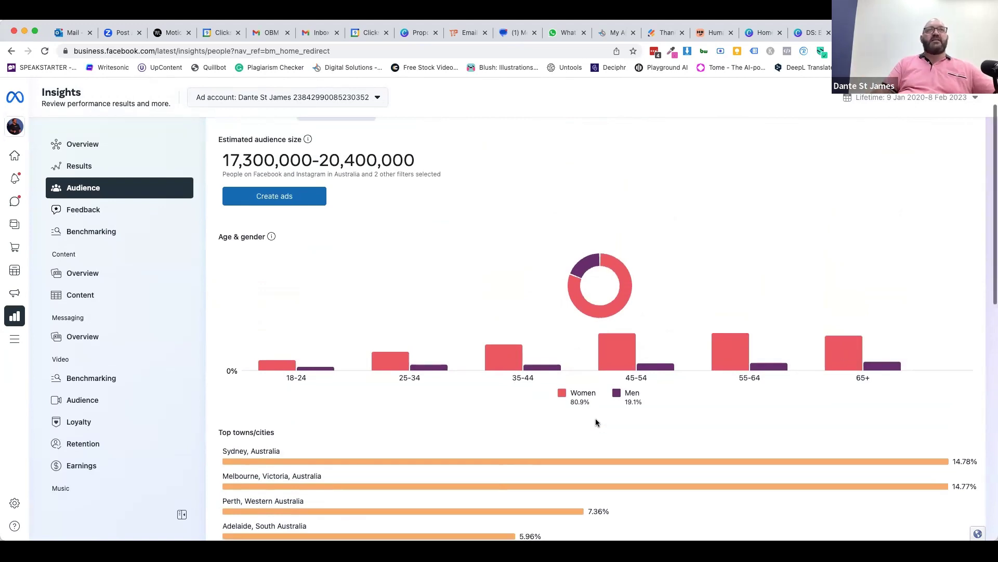
scroll(597, 420, "up", 2)
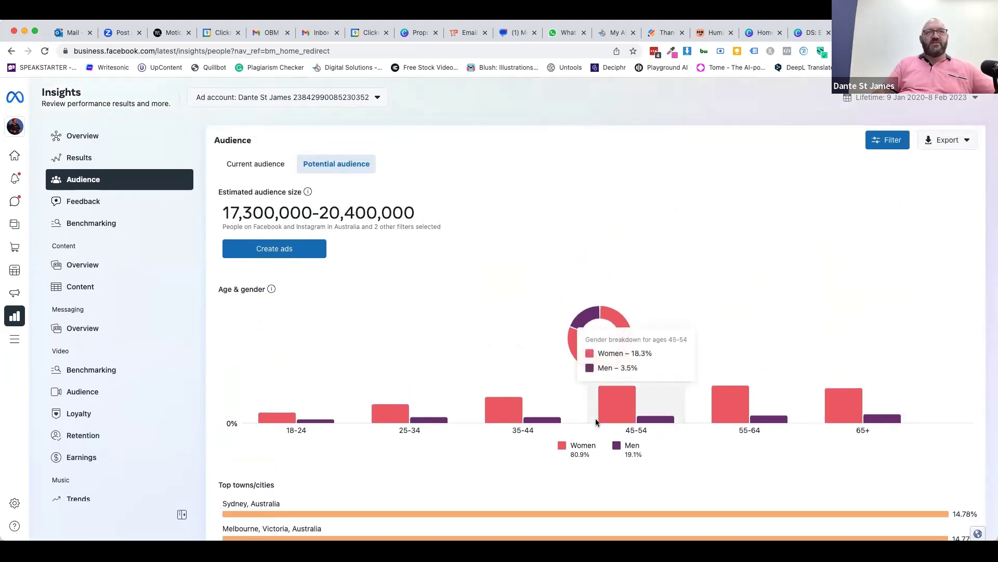
scroll(338, 385, "down", 3)
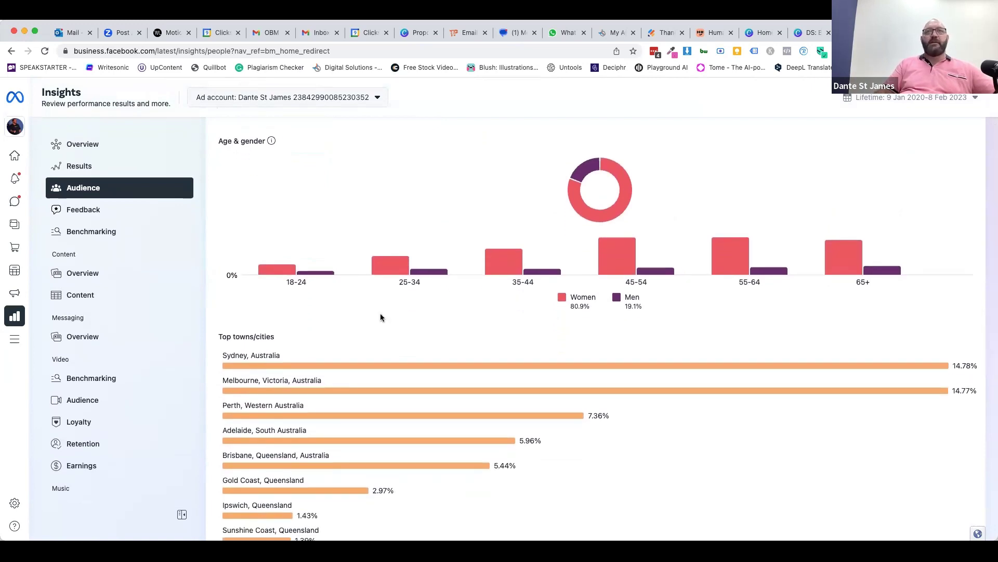
scroll(546, 339, "up", 1)
scroll(546, 339, "up", 1)
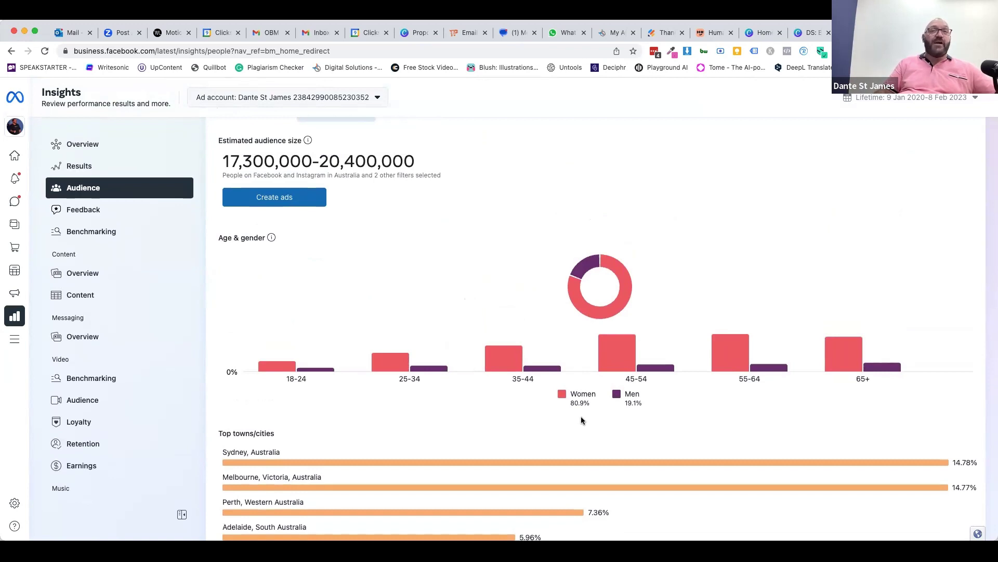
scroll(616, 403, "up", 5)
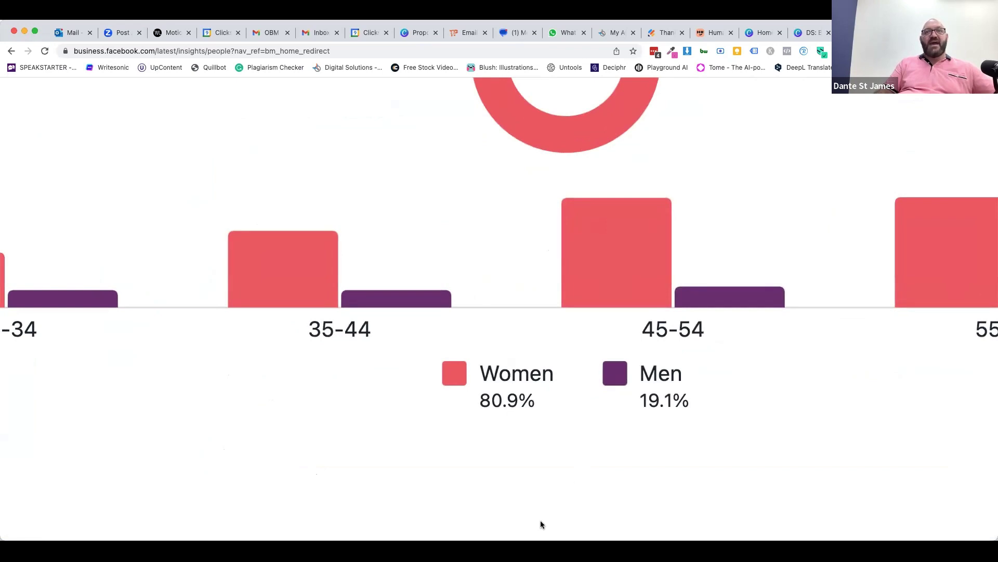
scroll(586, 415, "down", 5)
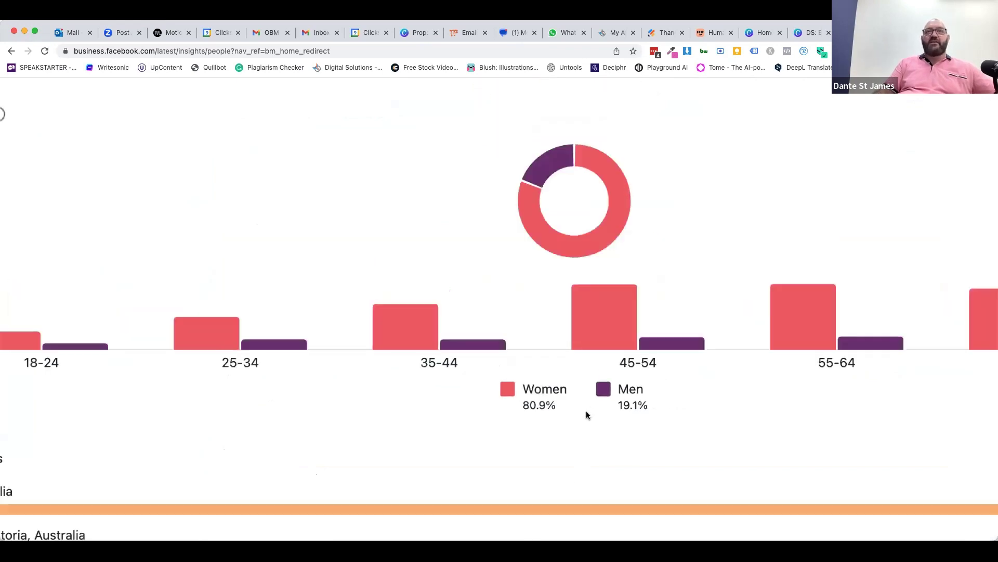
scroll(586, 414, "down", 3)
scroll(578, 419, "down", 2)
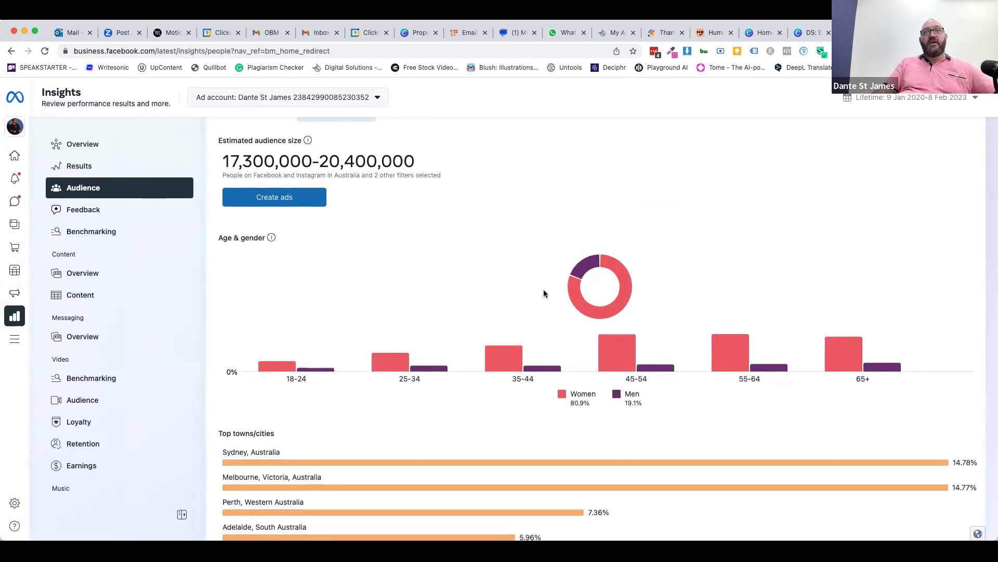
scroll(505, 307, "up", 1)
scroll(585, 373, "down", 1)
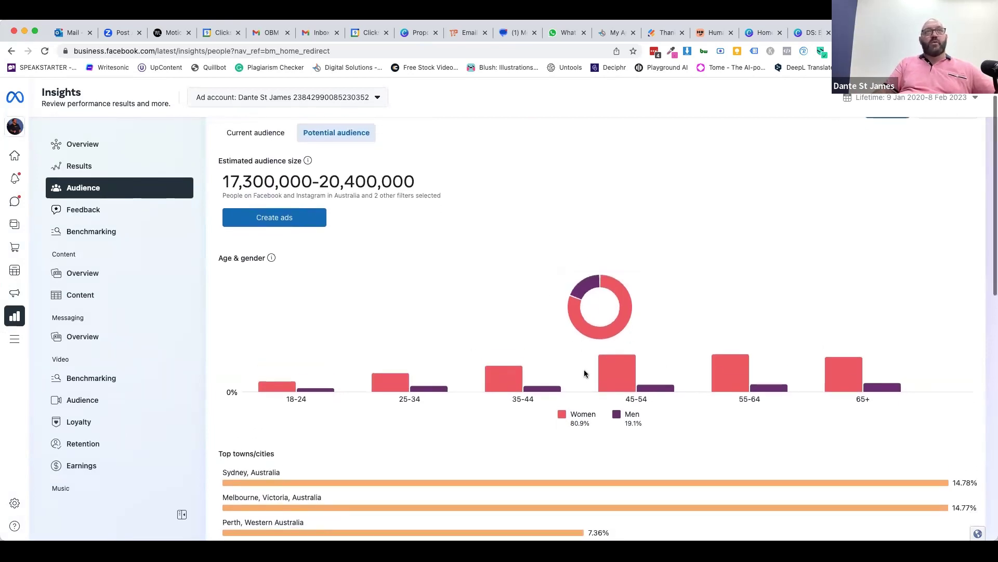
scroll(585, 373, "down", 3)
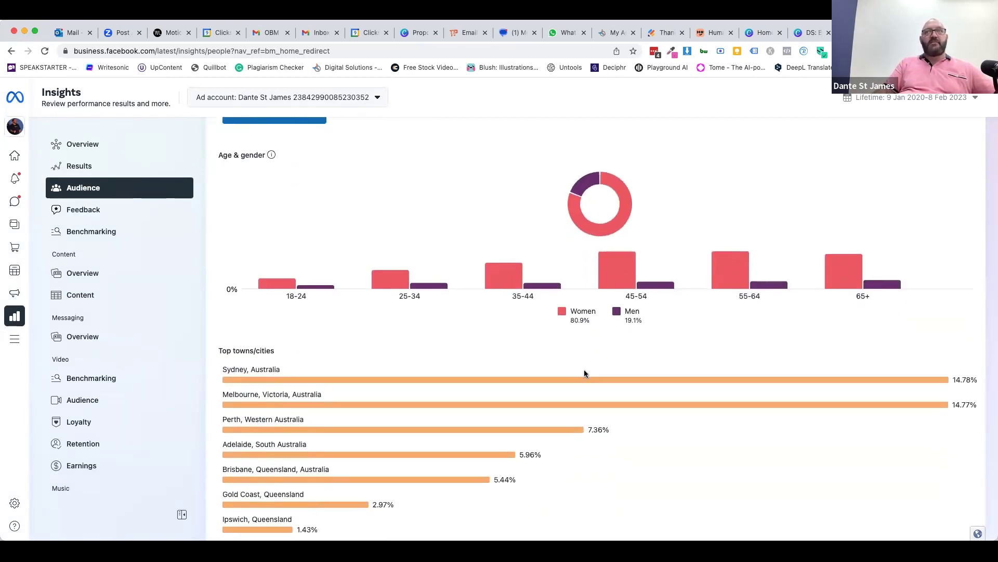
scroll(585, 373, "down", 2)
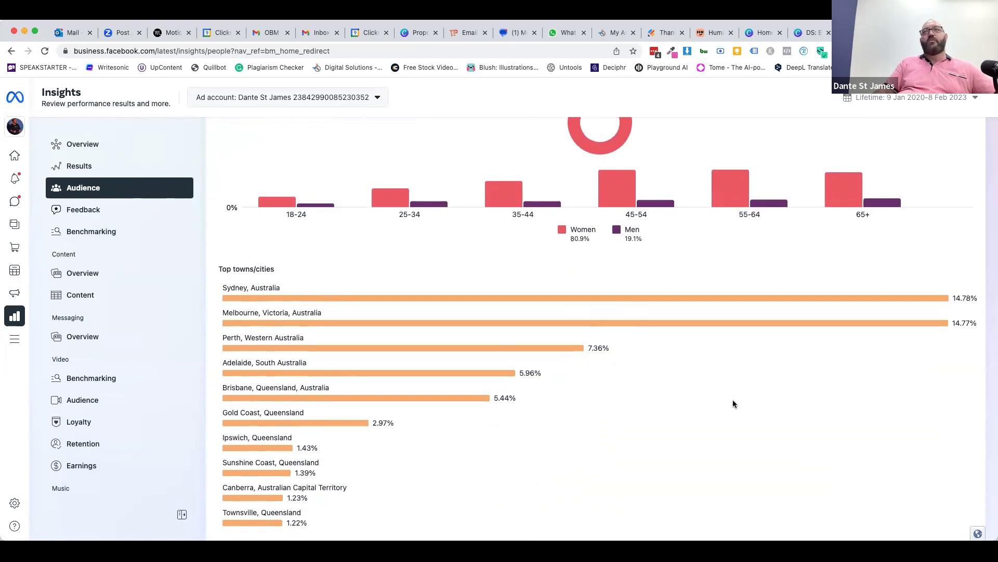
scroll(638, 373, "up", 4)
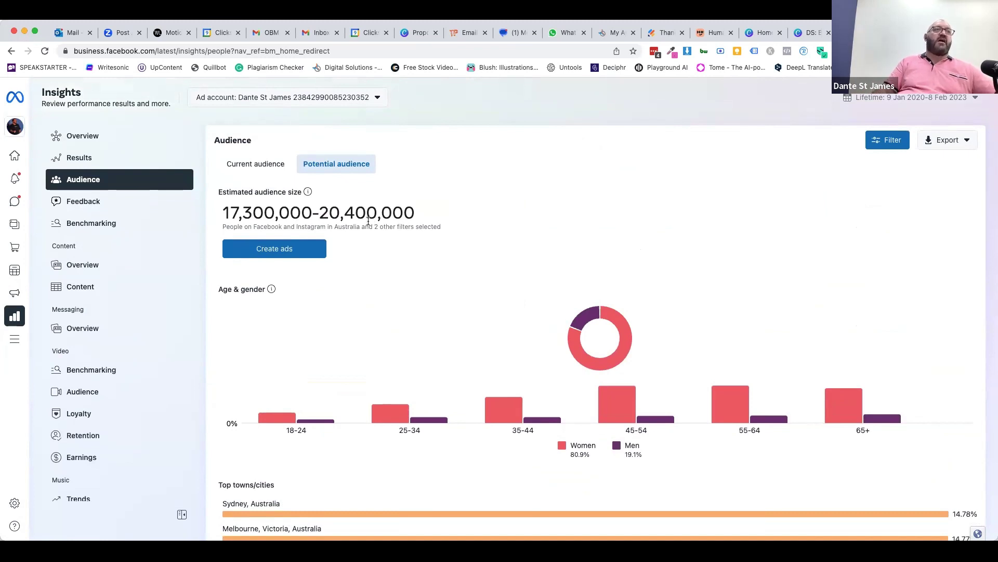
left_click(82, 434)
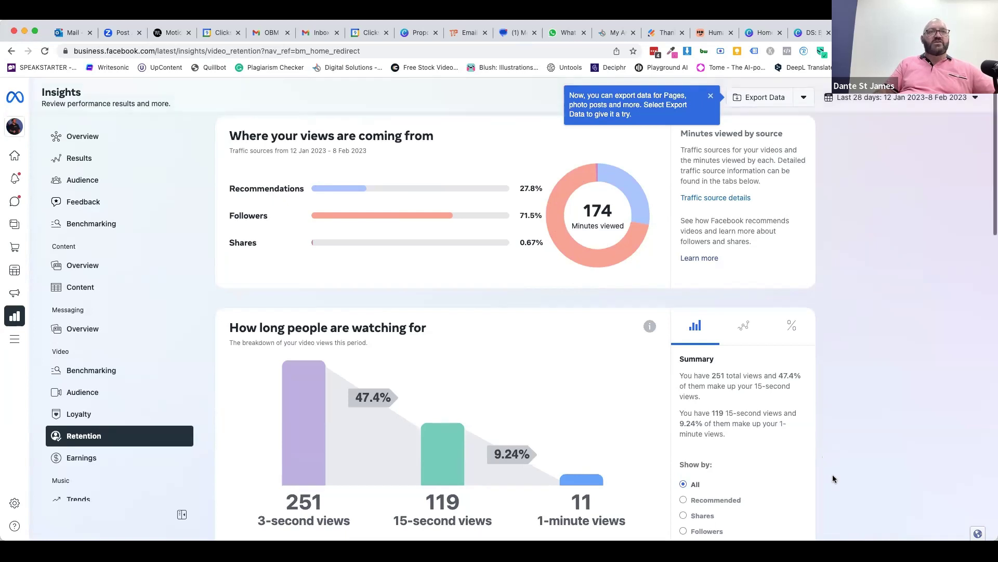
scroll(832, 474, "down", 3)
scroll(323, 417, "down", 1)
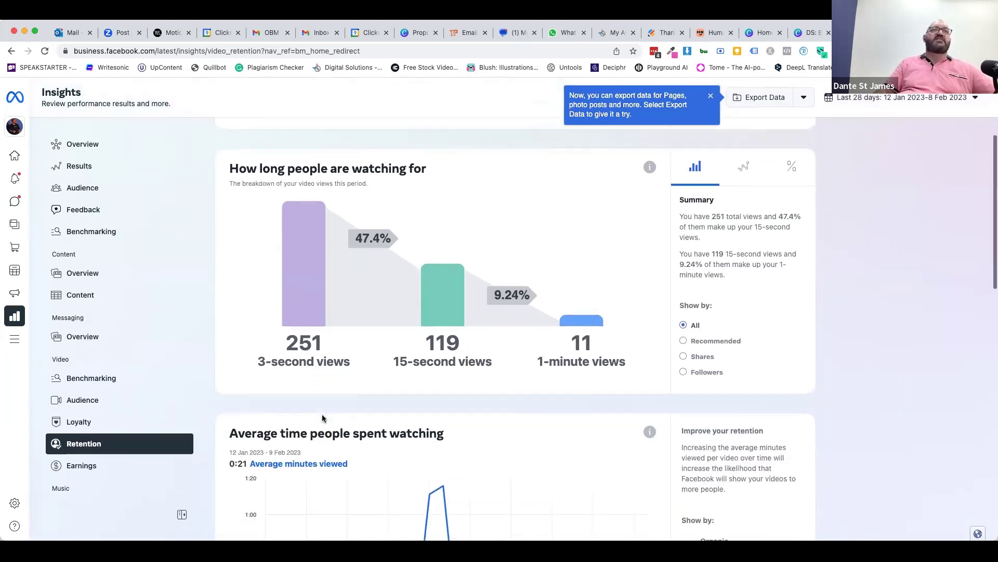
mouse_move(472, 321)
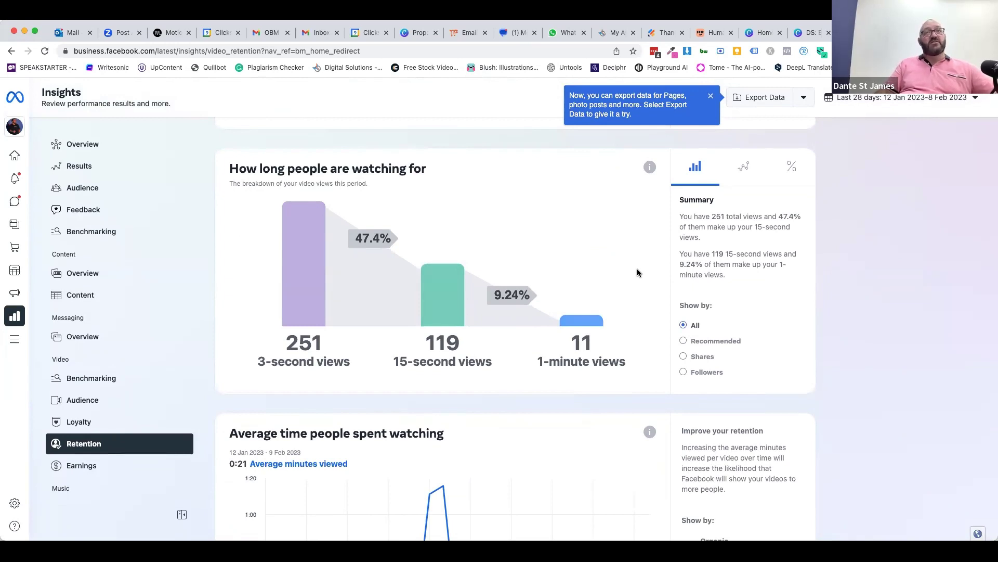
mouse_move(307, 261)
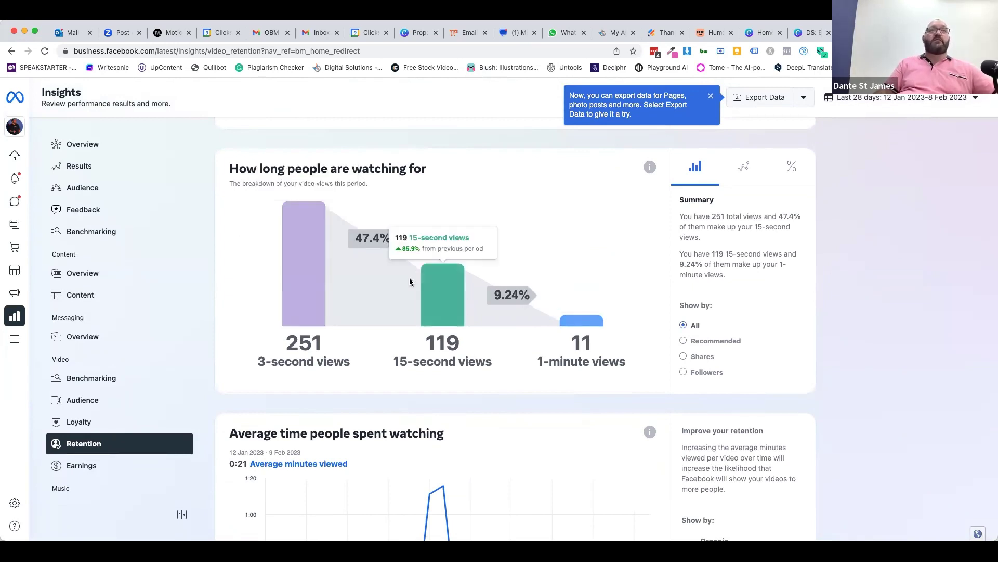
mouse_move(461, 292)
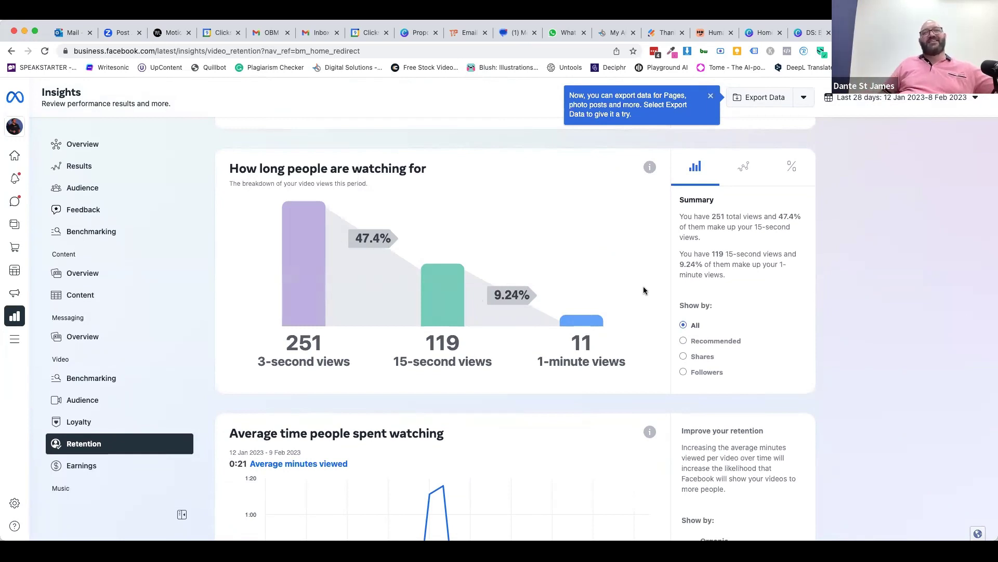
scroll(556, 420, "down", 3)
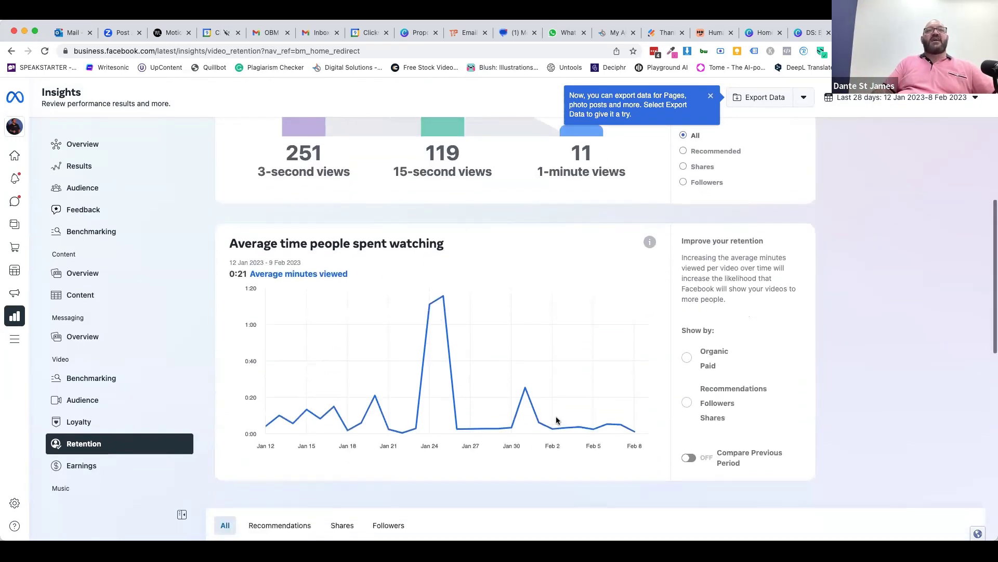
mouse_move(437, 286)
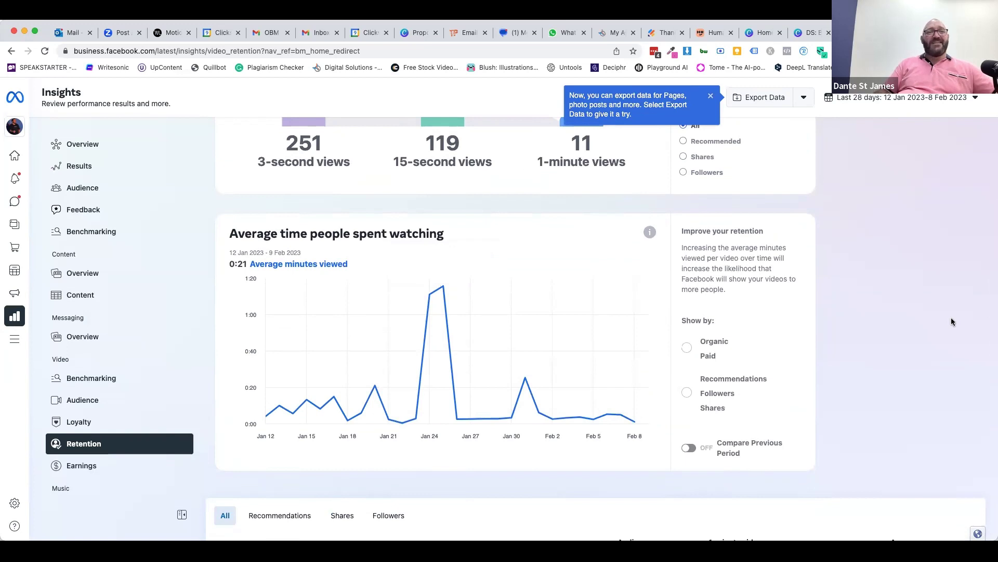
scroll(891, 349, "up", 6)
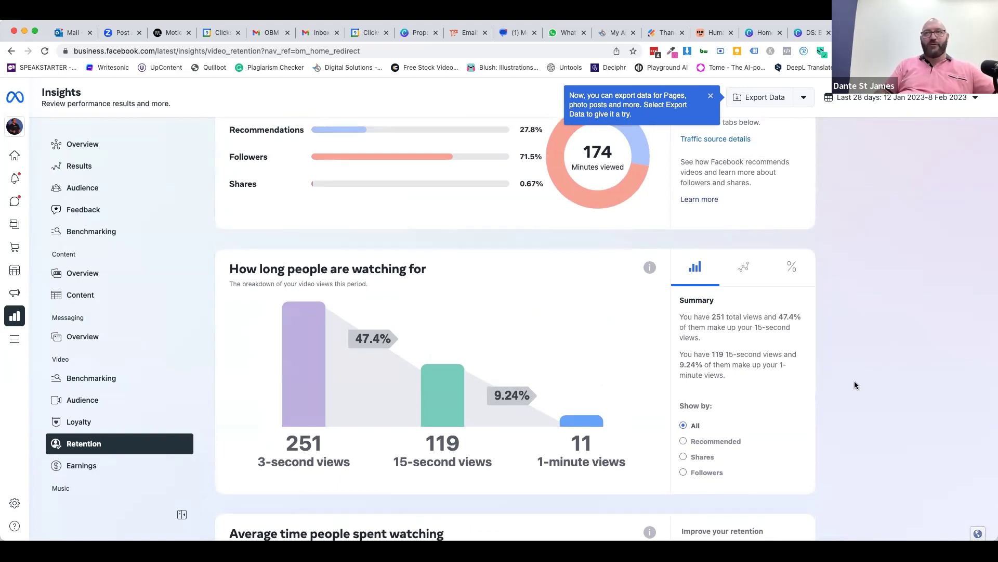
scroll(855, 382, "down", 2)
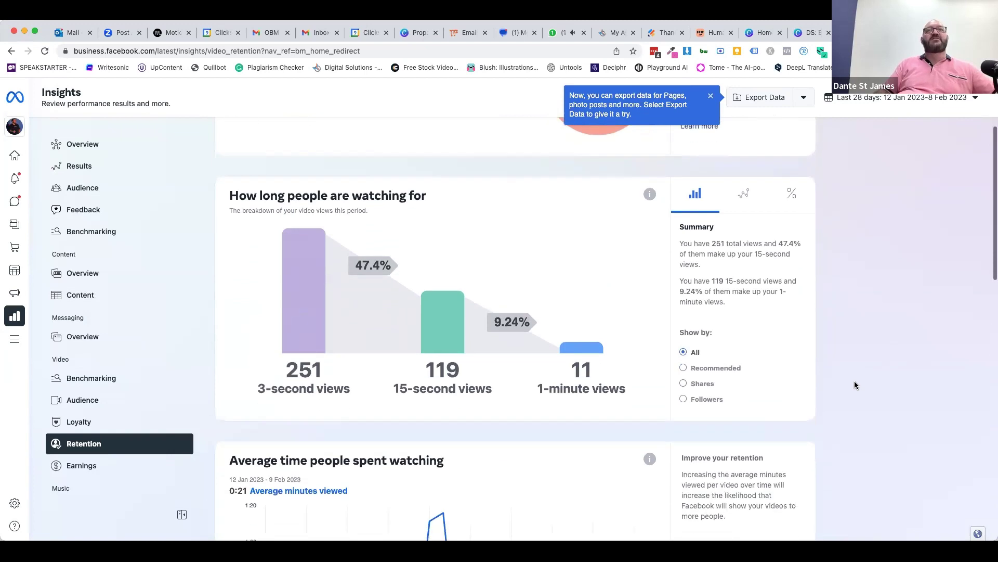
scroll(855, 385, "down", 10)
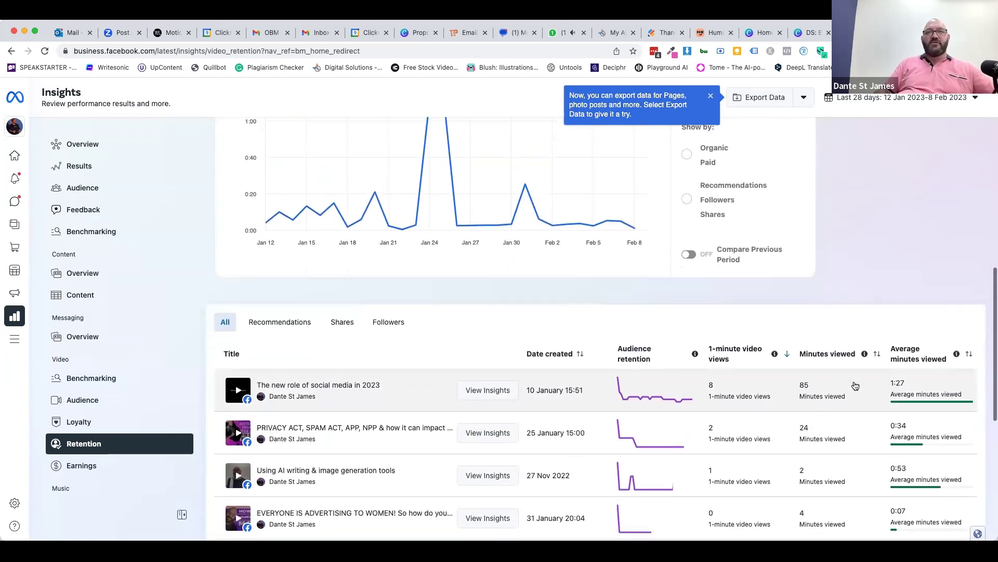
scroll(855, 385, "up", 3)
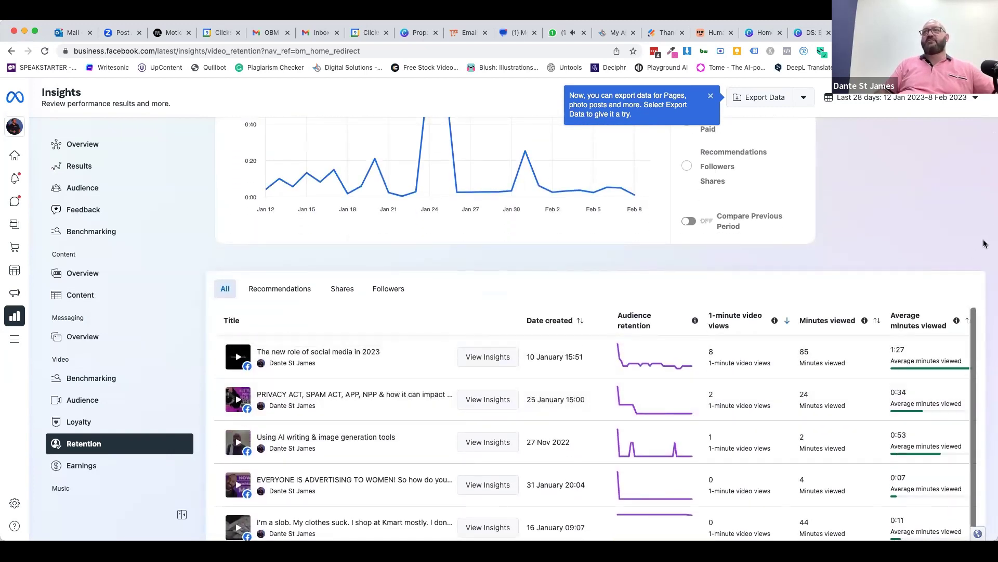
scroll(987, 242, "down", 2)
scroll(987, 242, "down", 3)
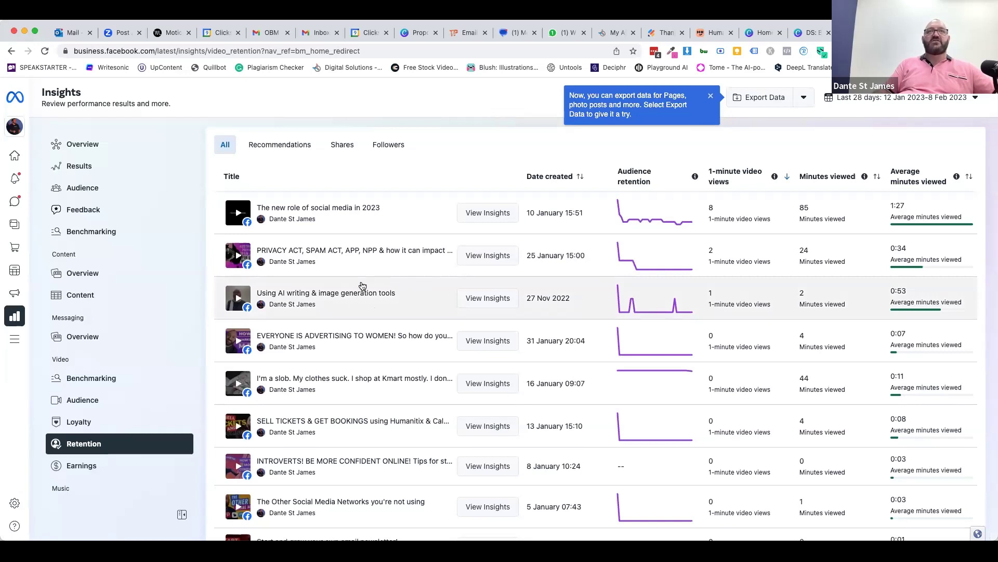
scroll(366, 282, "up", 5)
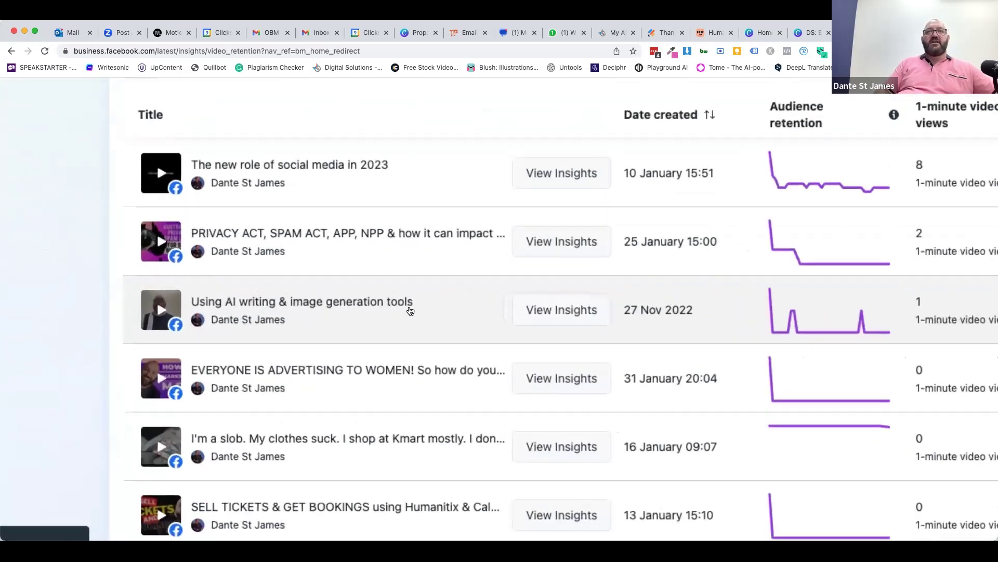
scroll(408, 310, "right", 3)
scroll(410, 310, "right", 3)
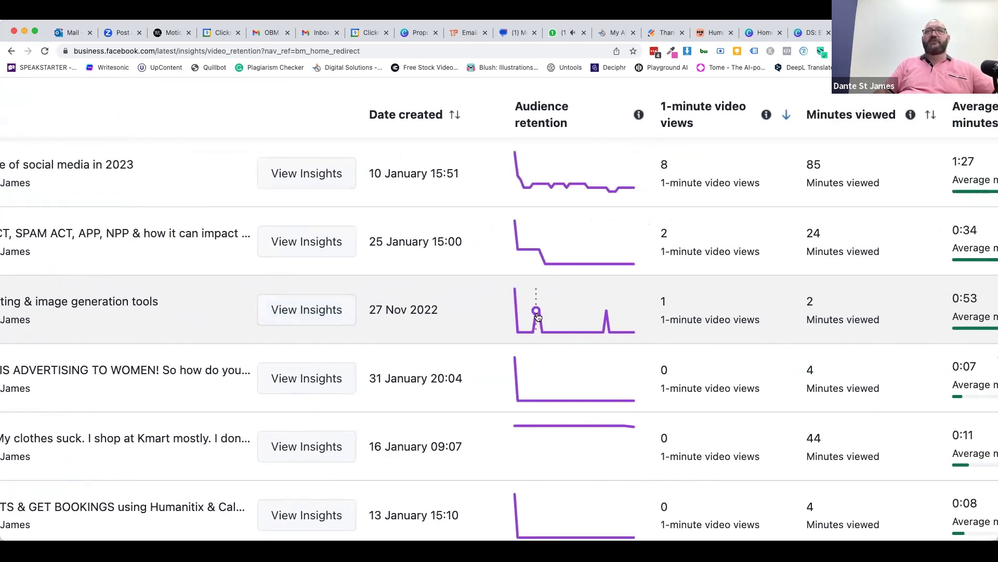
mouse_move(596, 322)
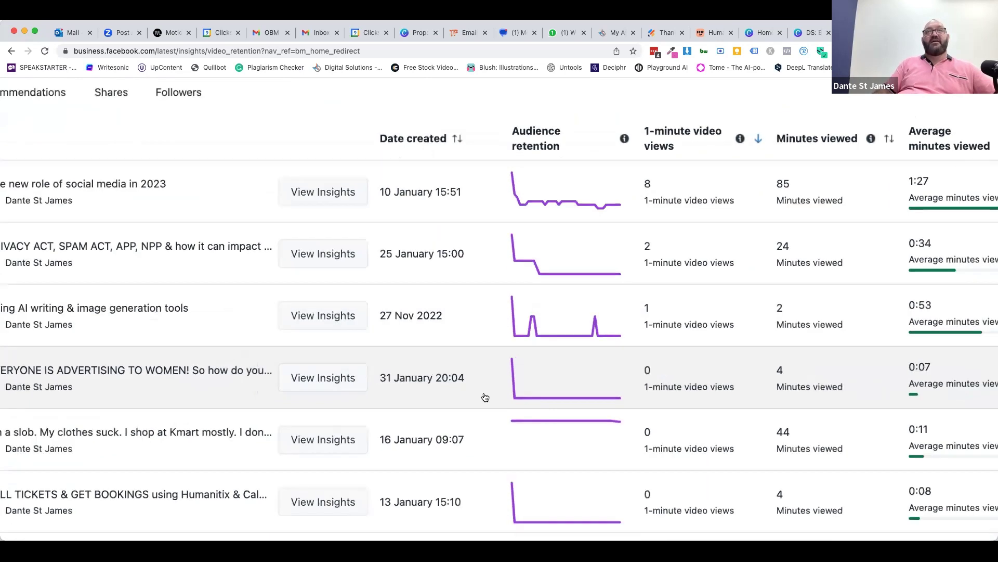
key("super+minus")
key("super+minus")
key("super+minus")
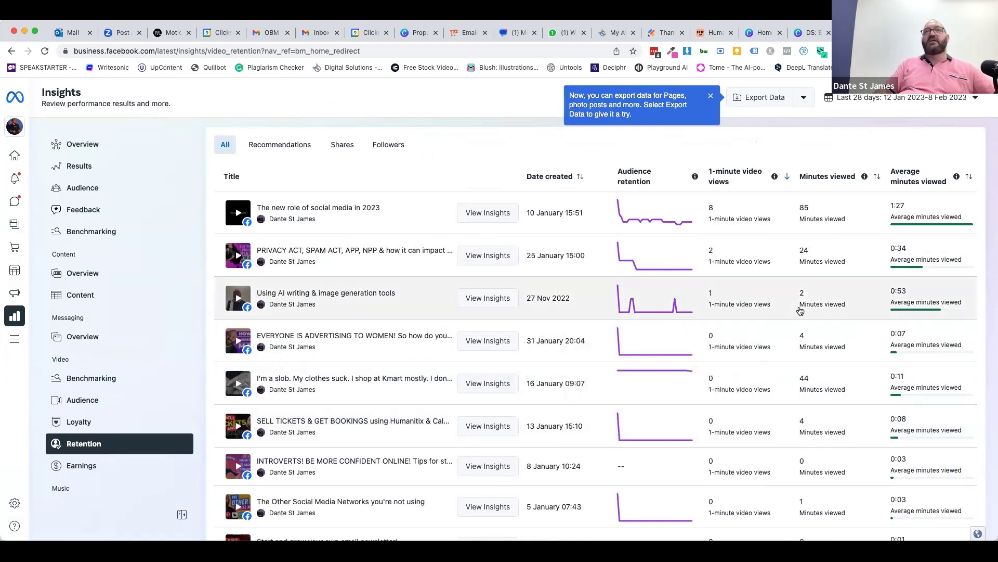
mouse_move(654, 303)
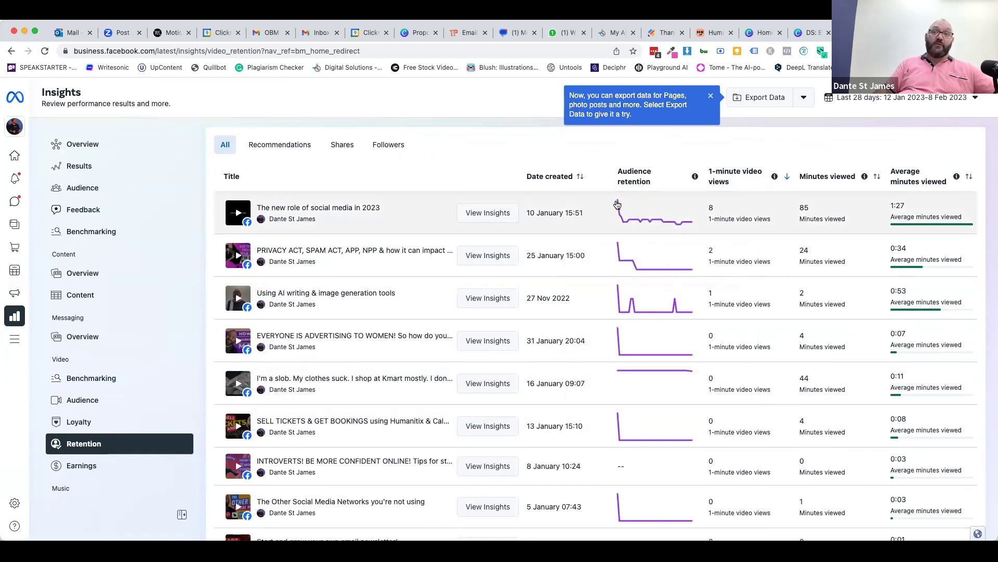
scroll(628, 443, "down", 6)
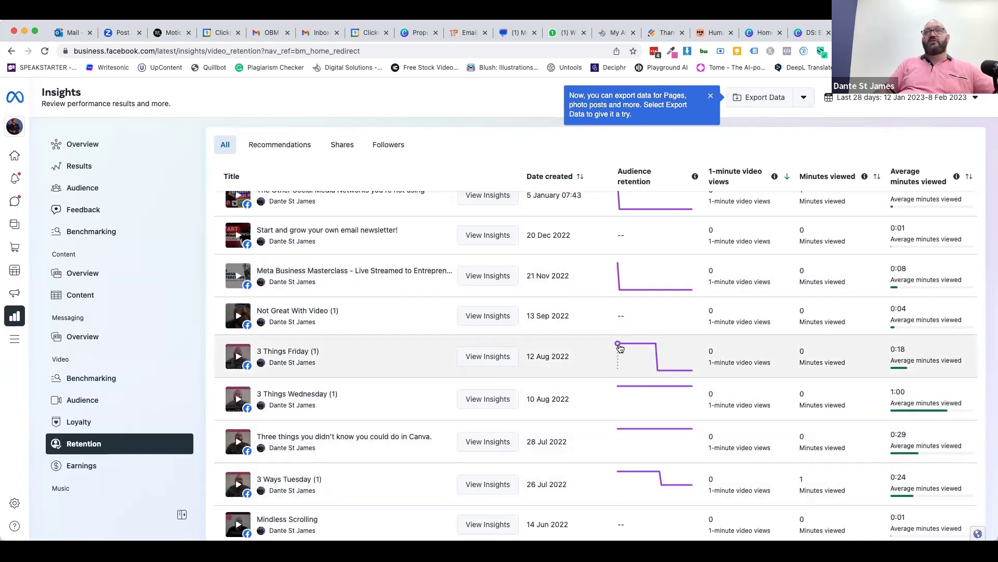
mouse_move(639, 348)
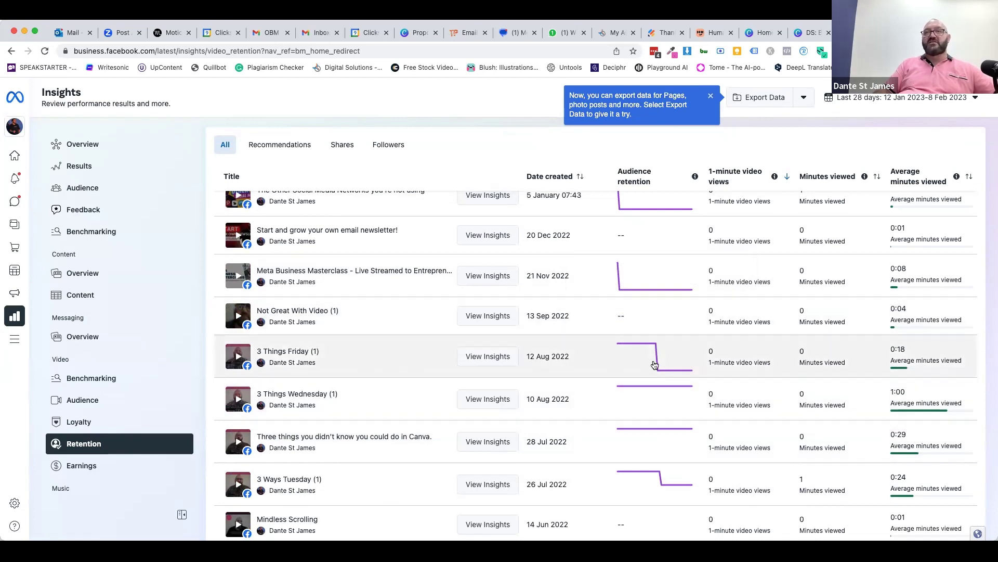
scroll(421, 362, "up", 10)
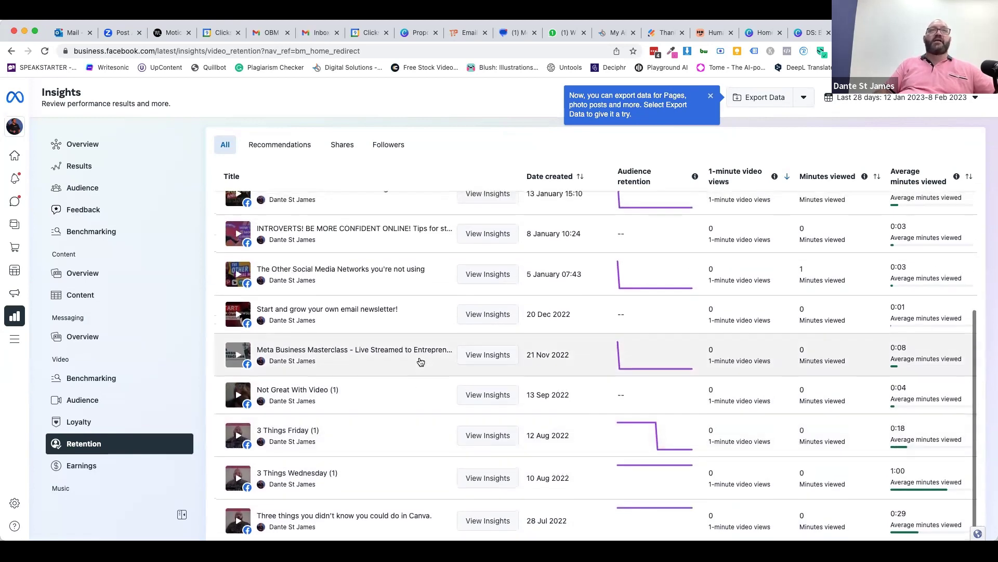
scroll(421, 361, "up", 10)
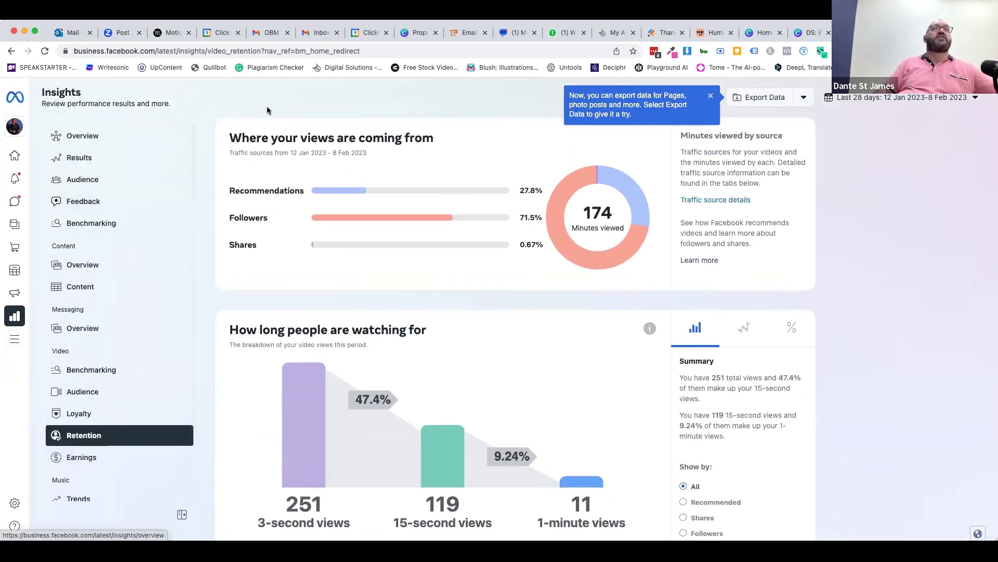
- Return to the Business Suite home, then switch back to the Canva deck's presenting options
left_click(49, 96)
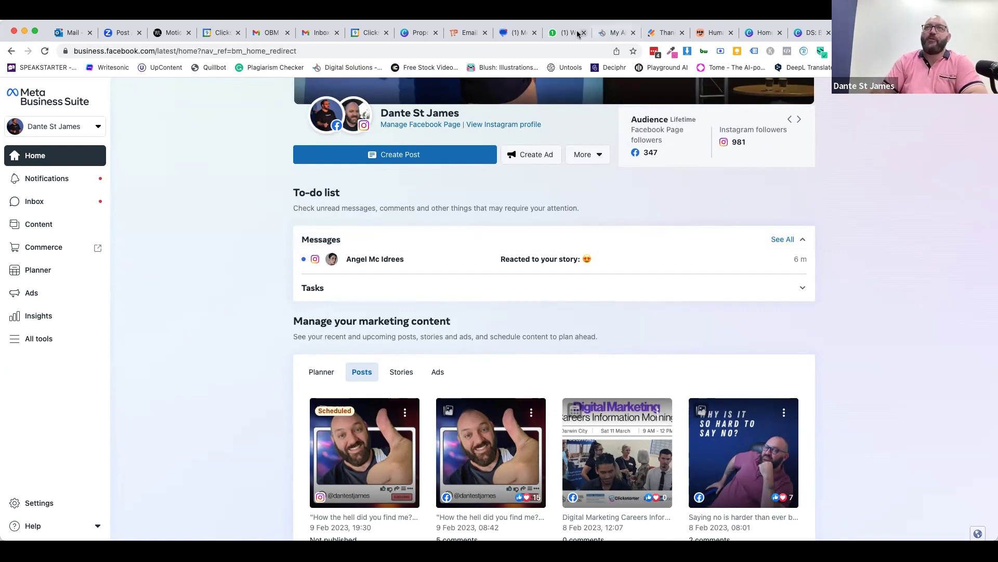
left_click(807, 36)
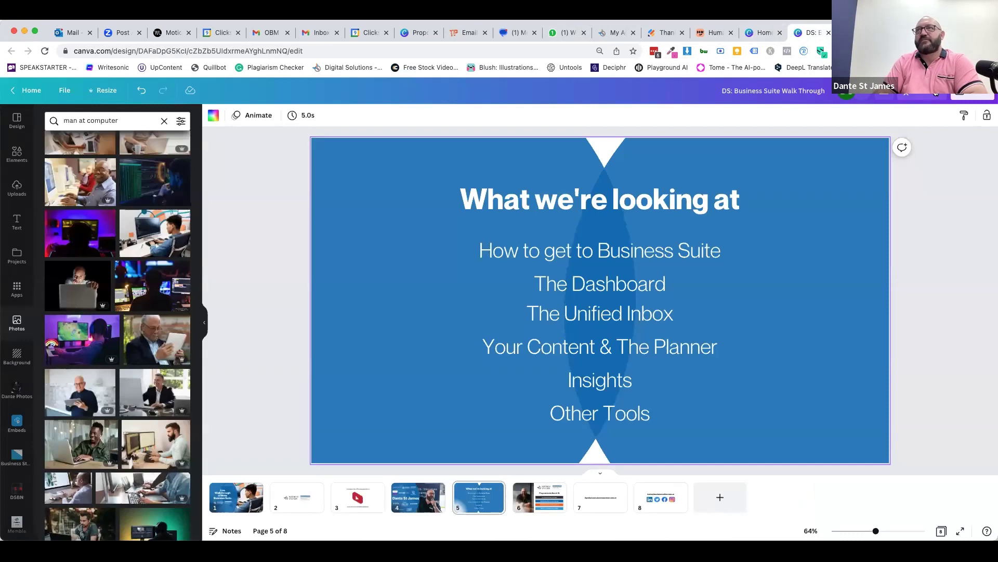
left_click(926, 93)
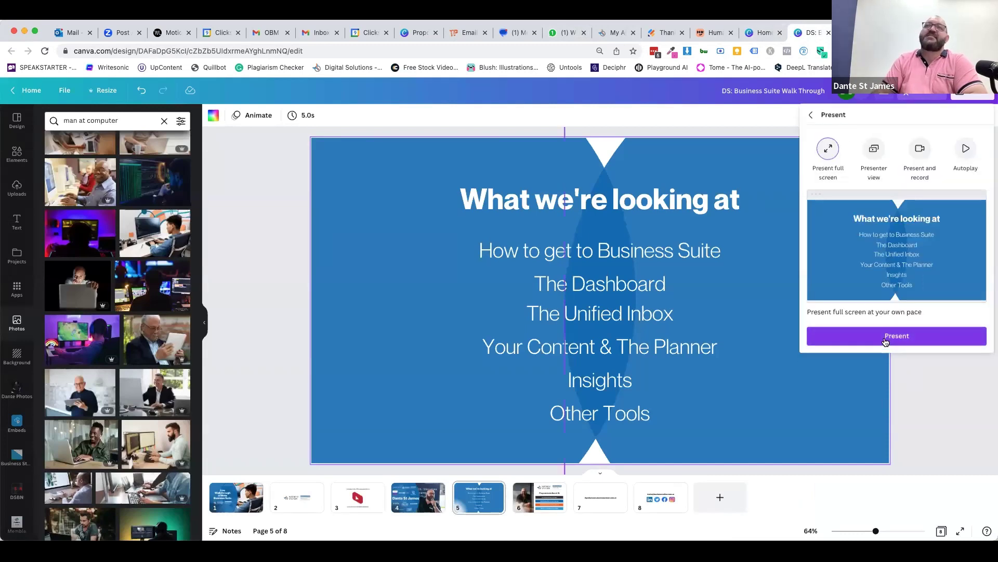